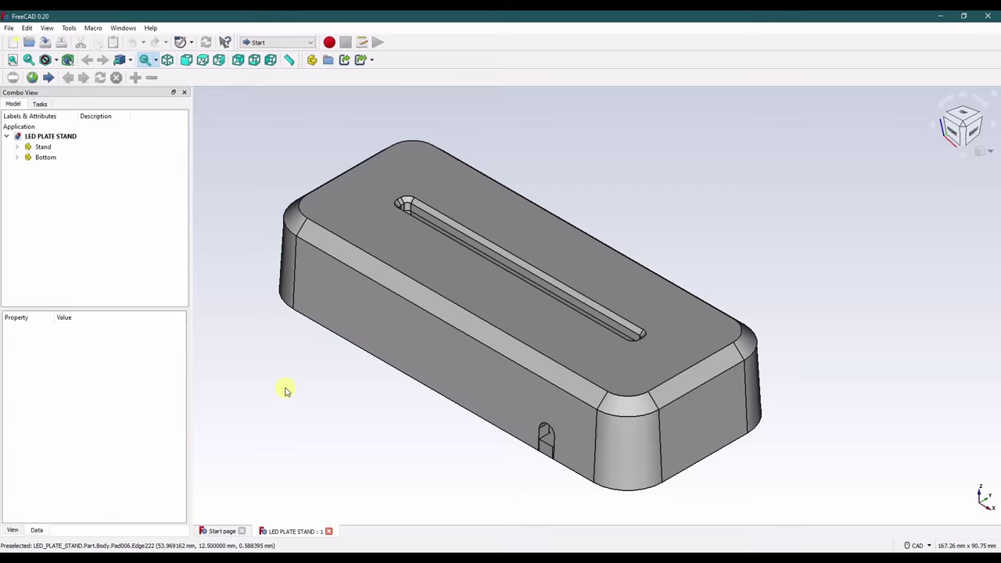
Orbit the finished stand briefly, then close the LED PLATE STAND document.
middle_drag(283, 367, 293, 387)
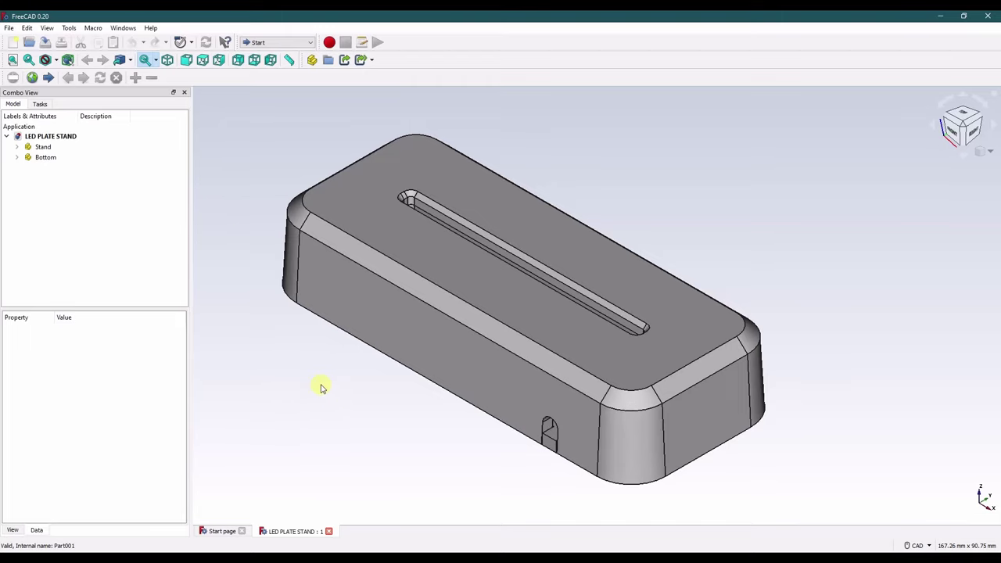
click(328, 531)
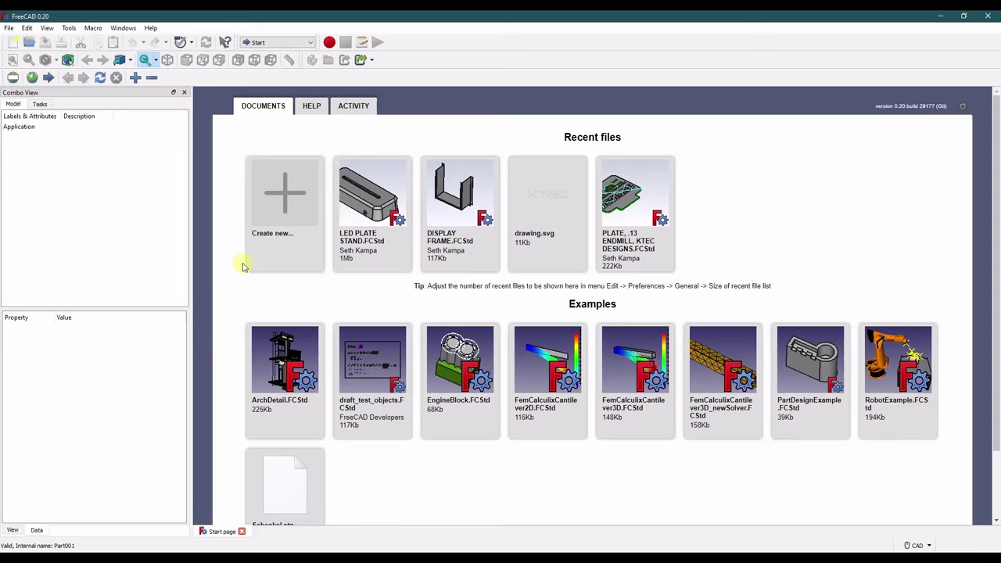
Create a new empty document and add two Part containers to it.
click(291, 204)
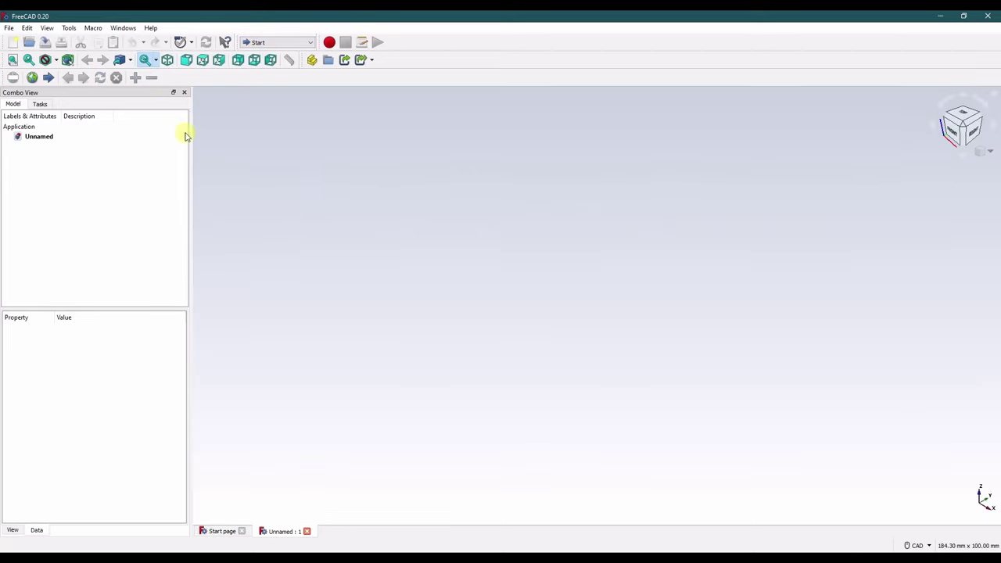
click(310, 61)
click(311, 62)
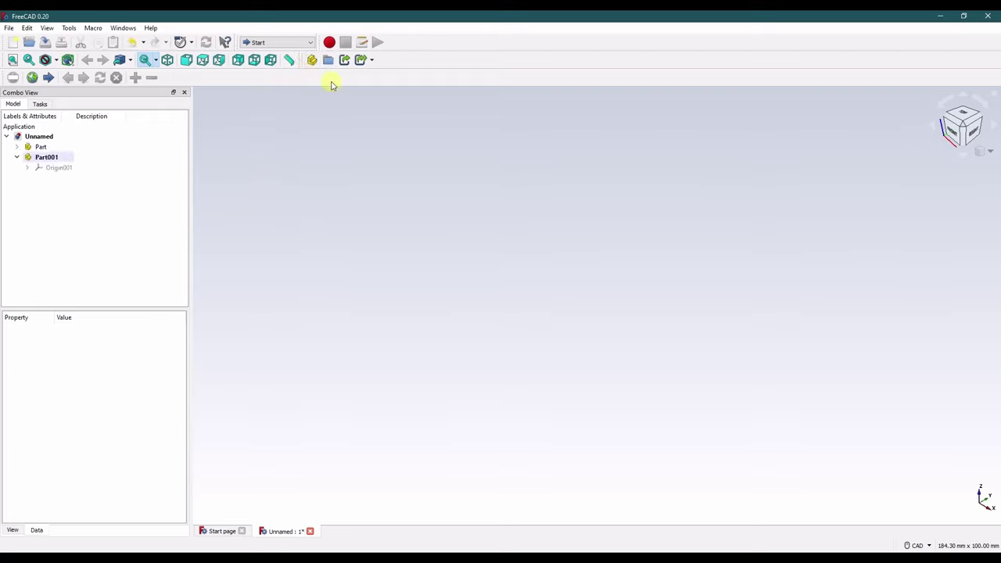
Relabel the first part Stand and Part001 Bottom.
click(41, 148)
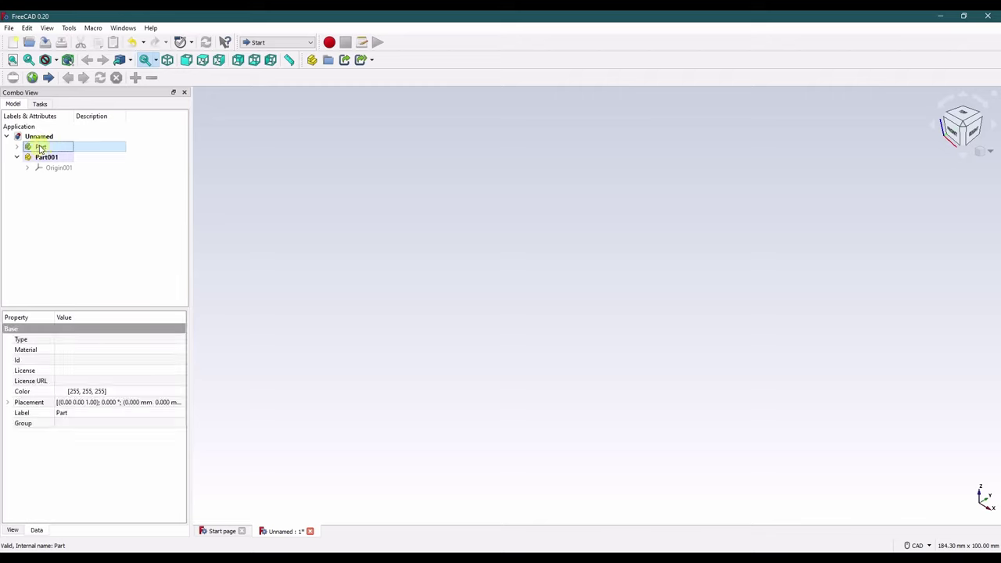
double_click(89, 412)
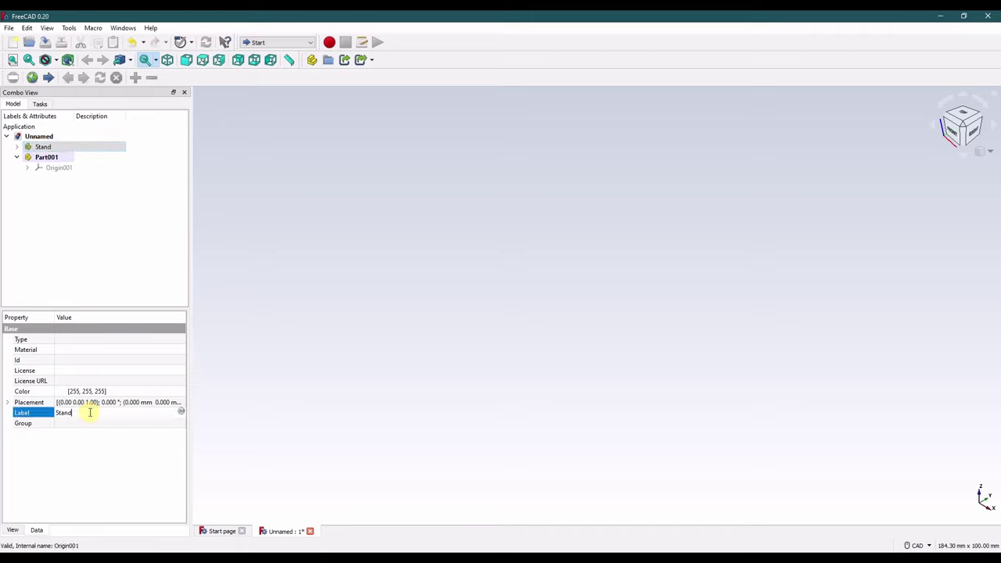
click(67, 157)
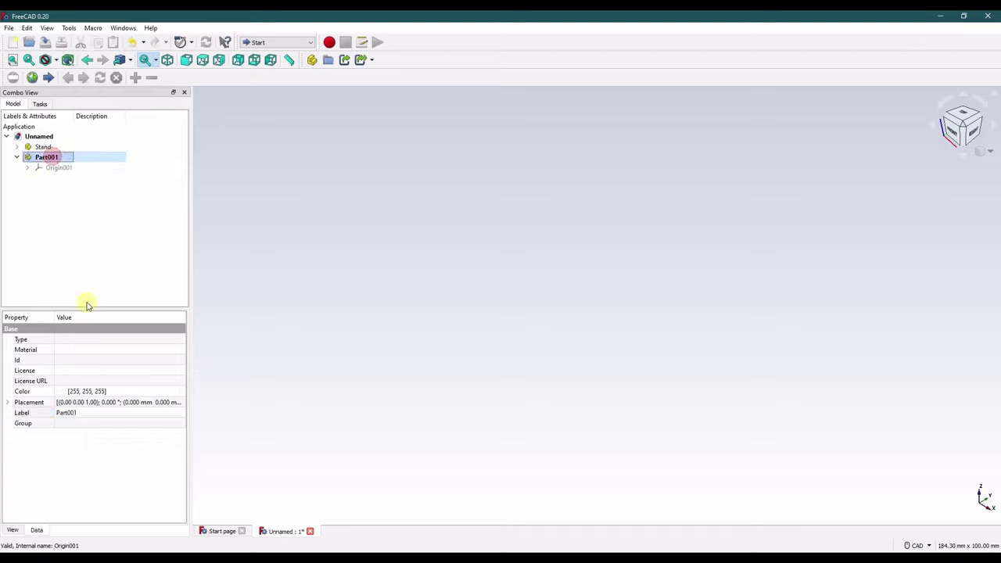
double_click(89, 413)
text(Bottom)
key(Return)
click(291, 289)
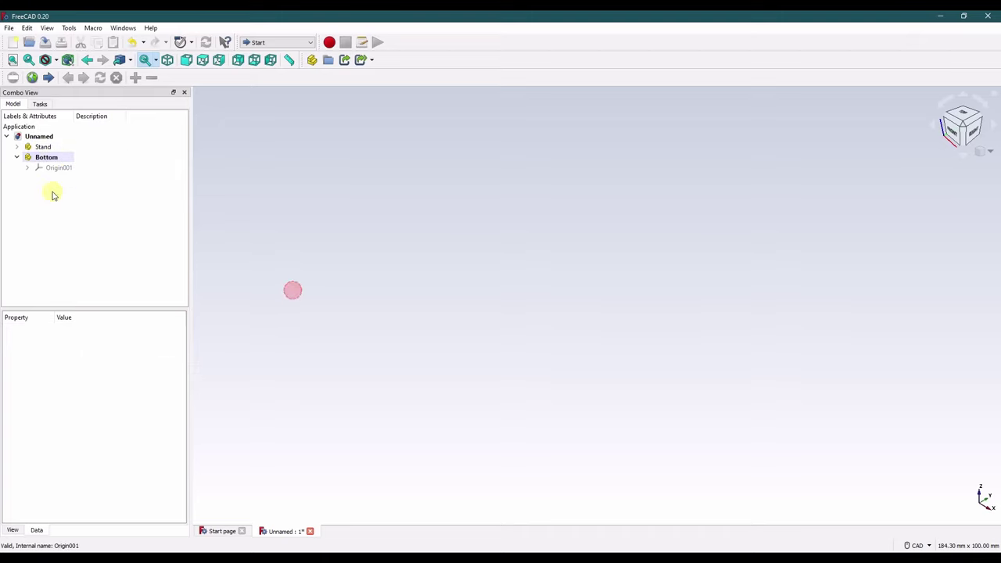
click(17, 157)
click(43, 146)
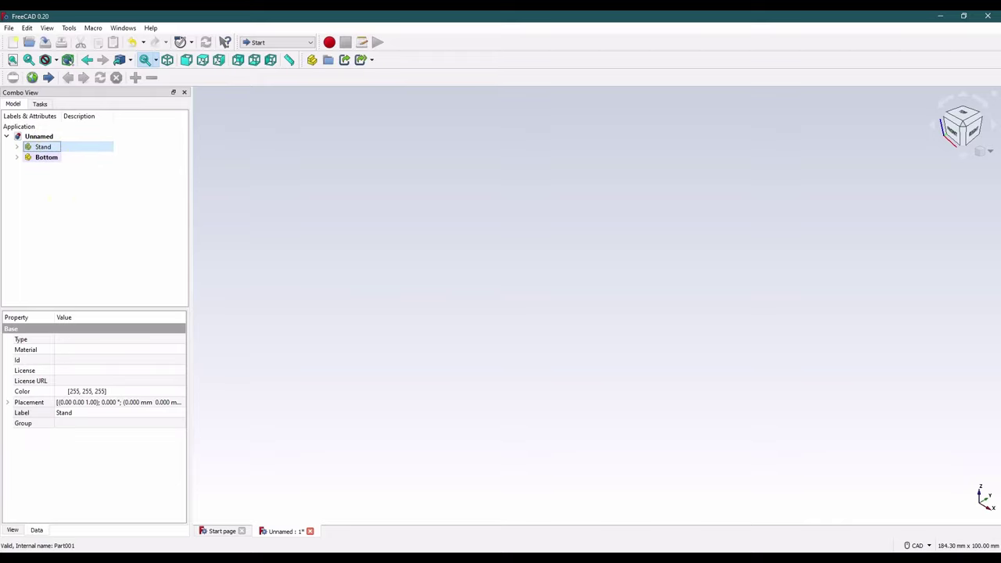
Switch to Part Design and create a body in Bottom and another in Stand.
click(279, 43)
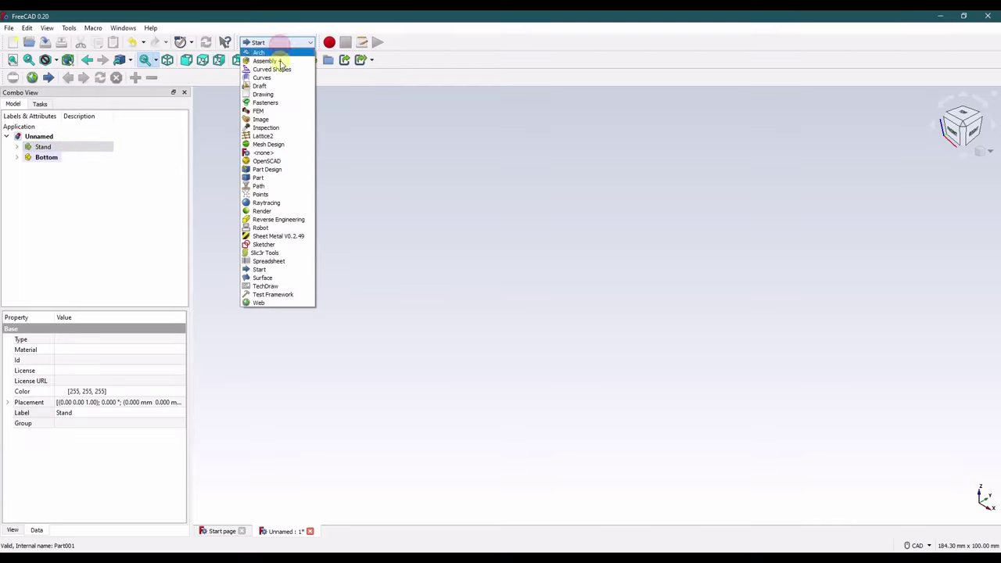
click(280, 169)
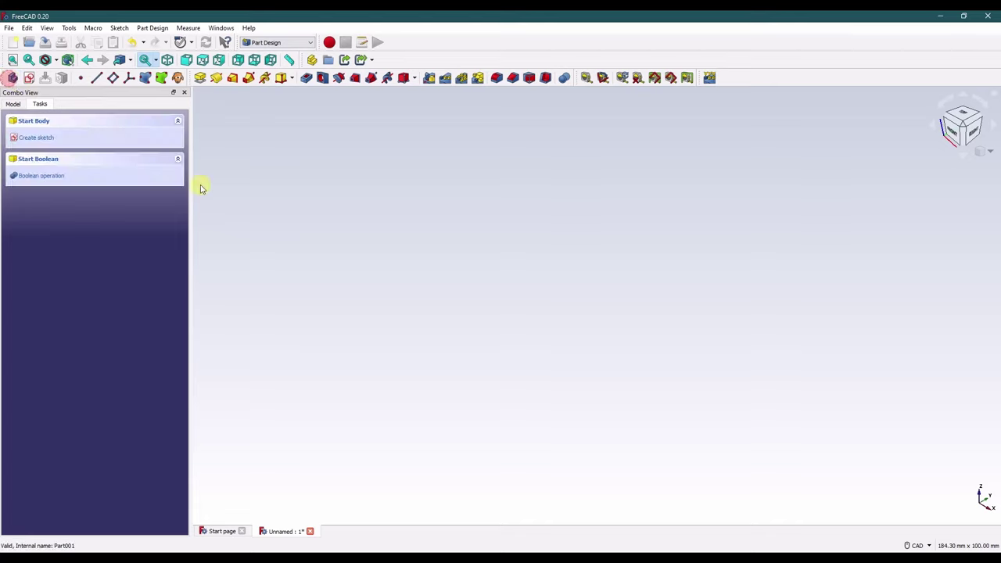
click(18, 139)
click(13, 103)
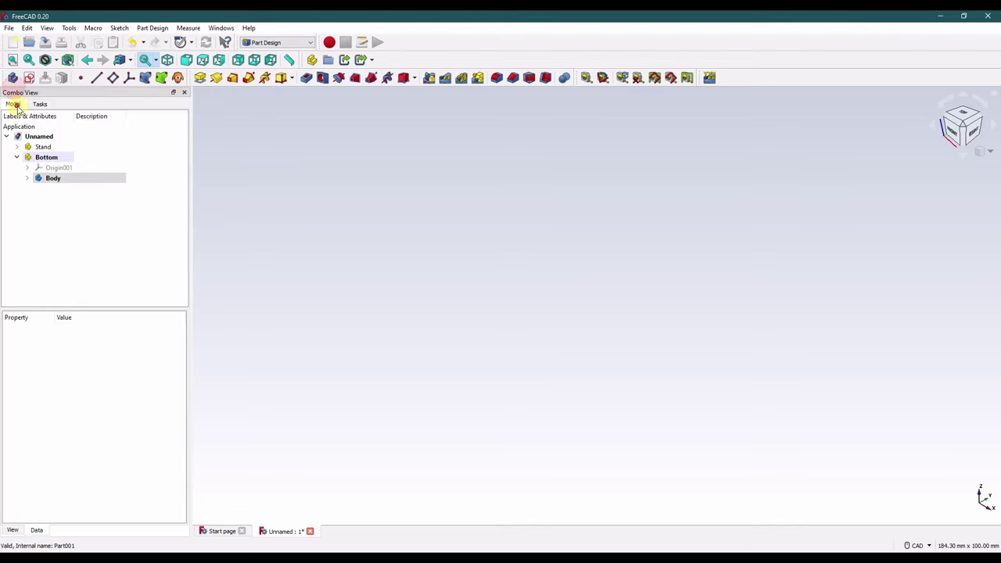
click(51, 178)
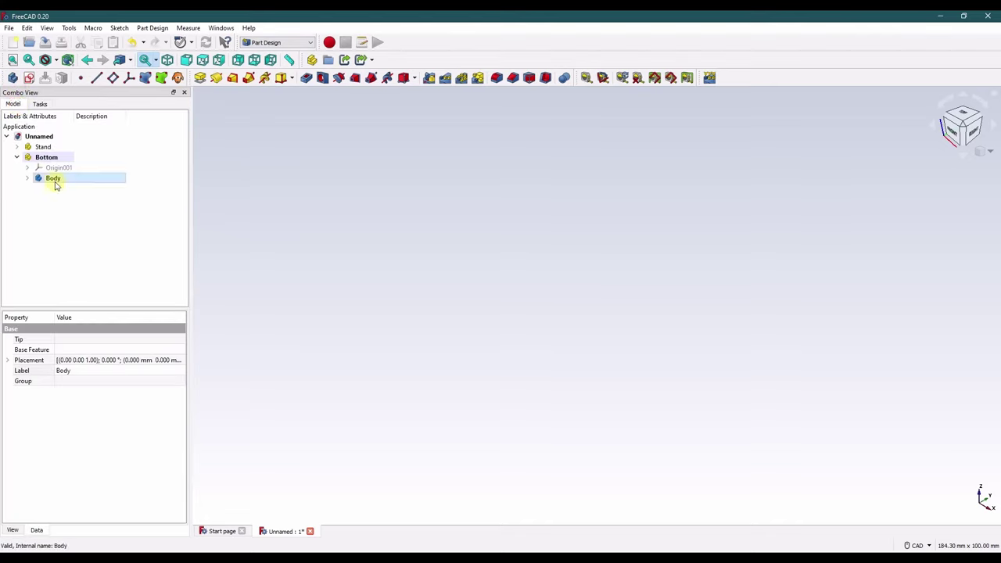
click(54, 180)
click(43, 146)
double_click(43, 146)
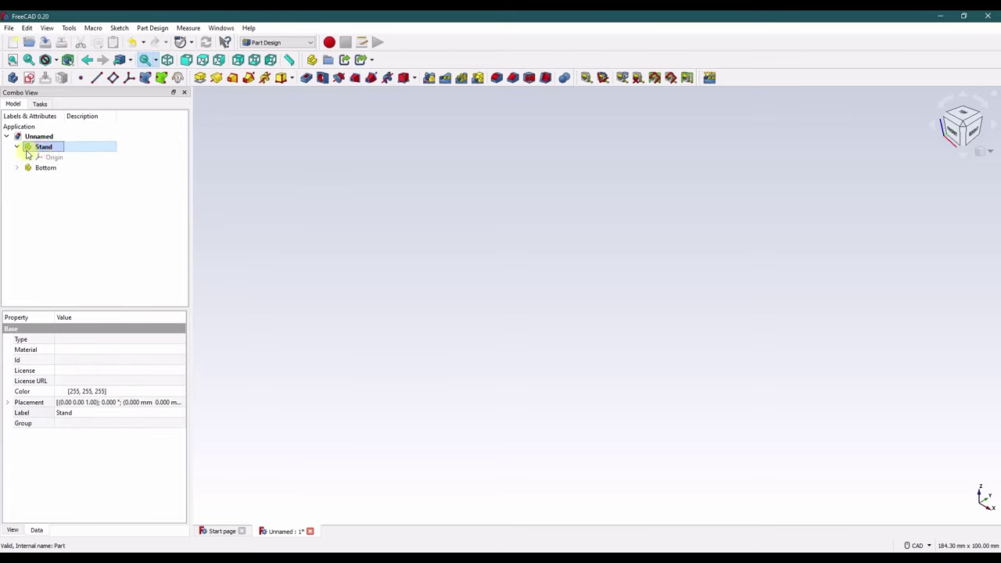
click(12, 78)
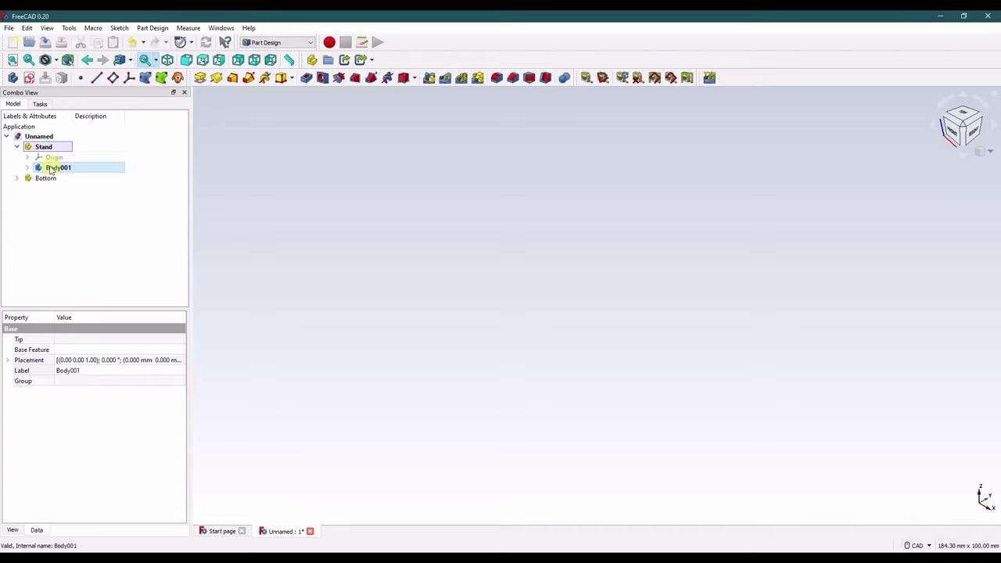
Swap the body labels so Stand holds Body and Bottom holds Body001.
click(17, 179)
click(55, 199)
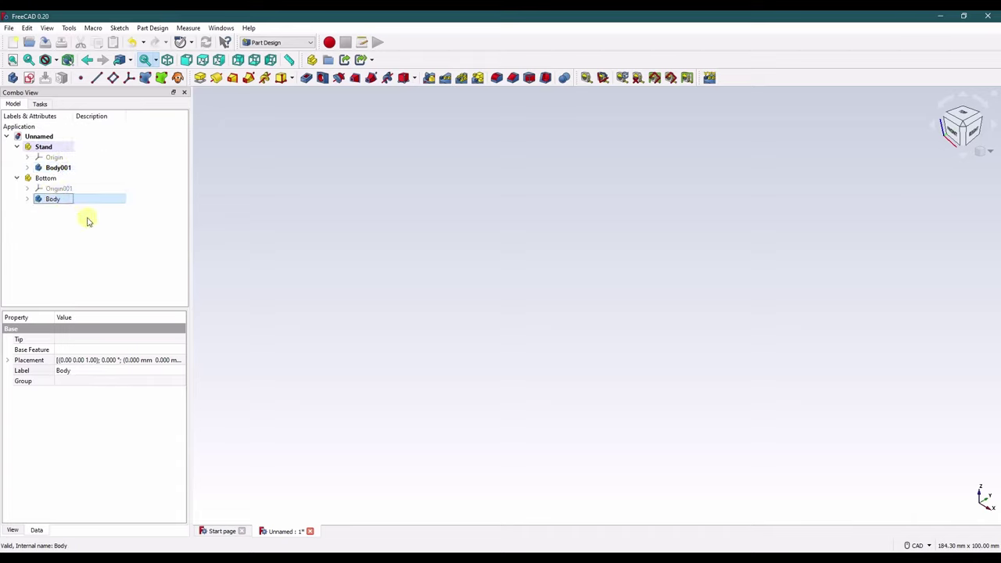
click(51, 200)
click(81, 371)
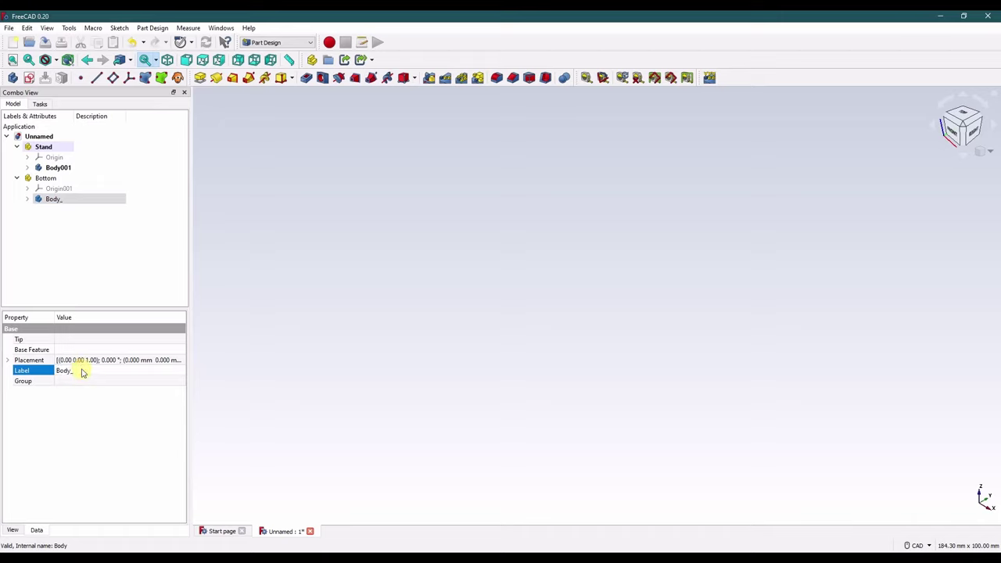
click(52, 167)
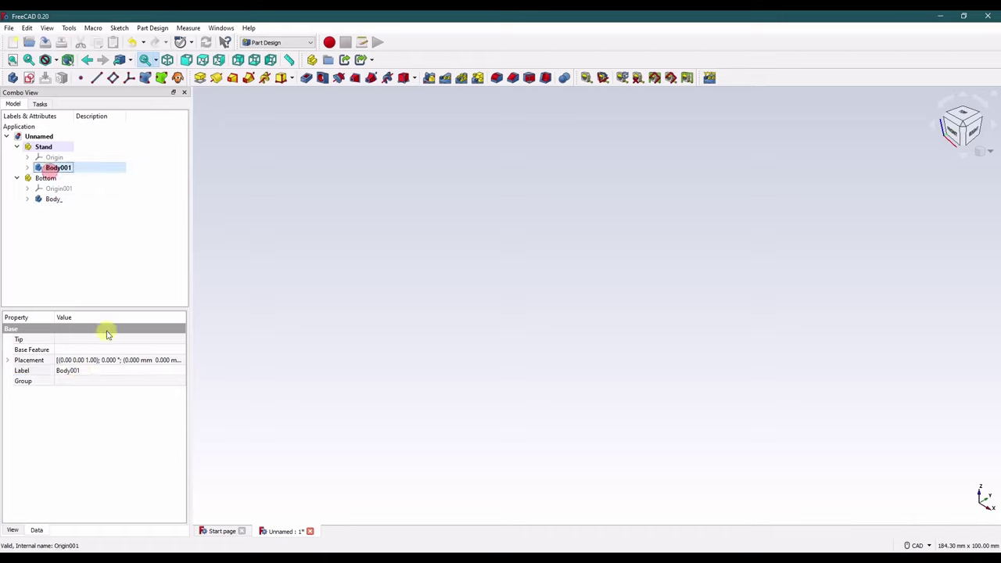
click(72, 371)
drag(72, 373, 96, 372)
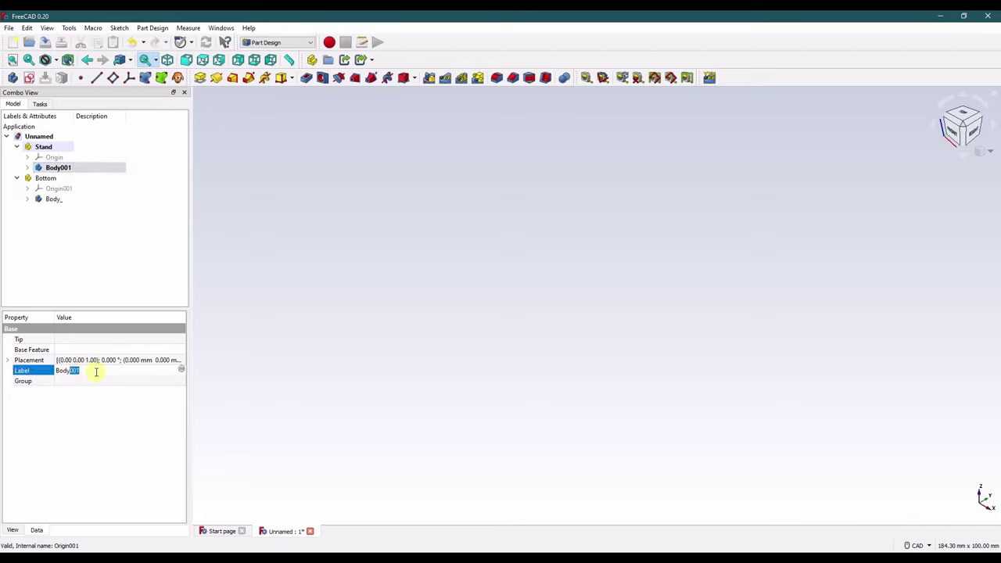
click(53, 199)
click(88, 372)
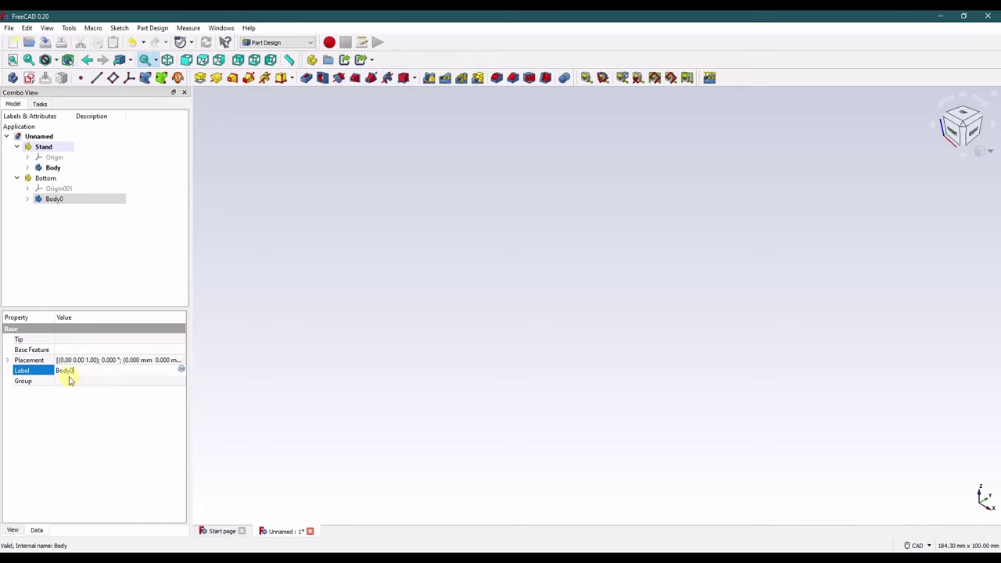
click(102, 221)
Make Stand's Body the active body.
click(52, 168)
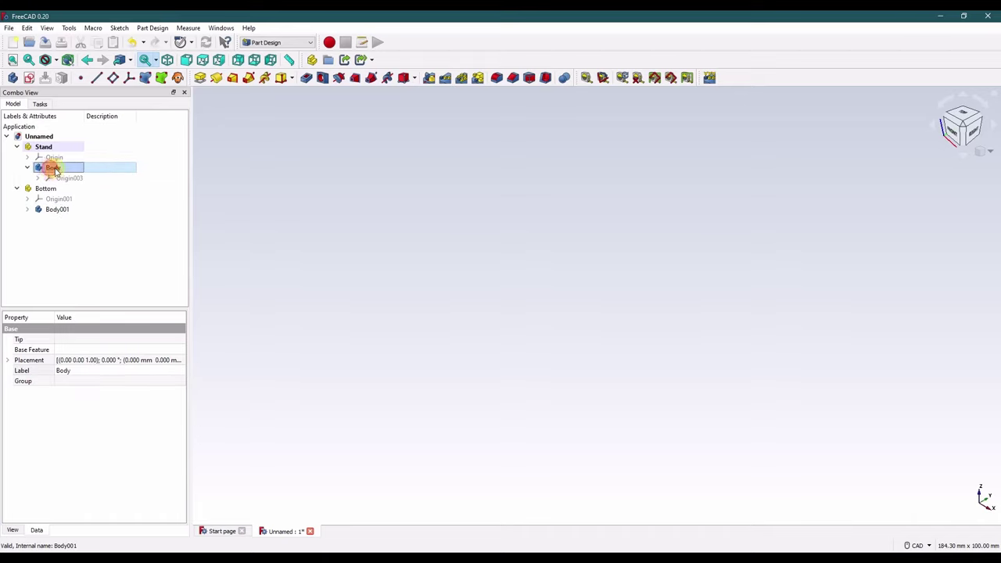
click(251, 165)
double_click(60, 169)
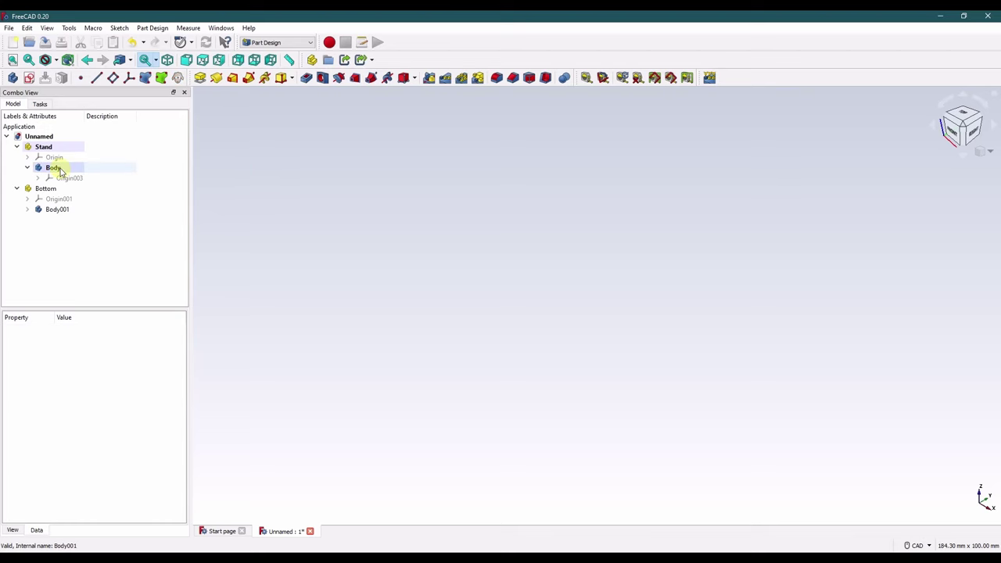
Start a sketch on the XY plane and draw a rectangle.
click(28, 78)
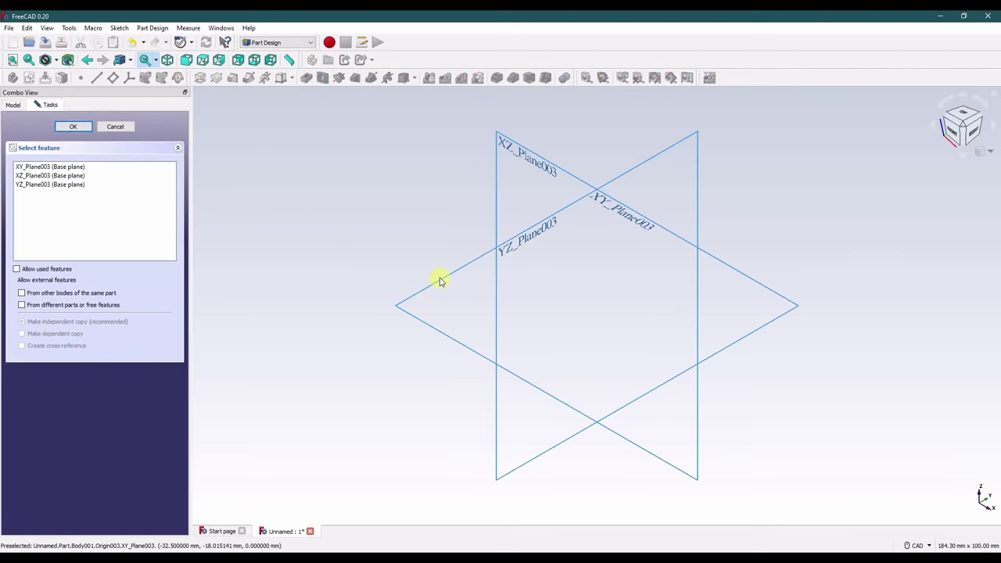
click(439, 286)
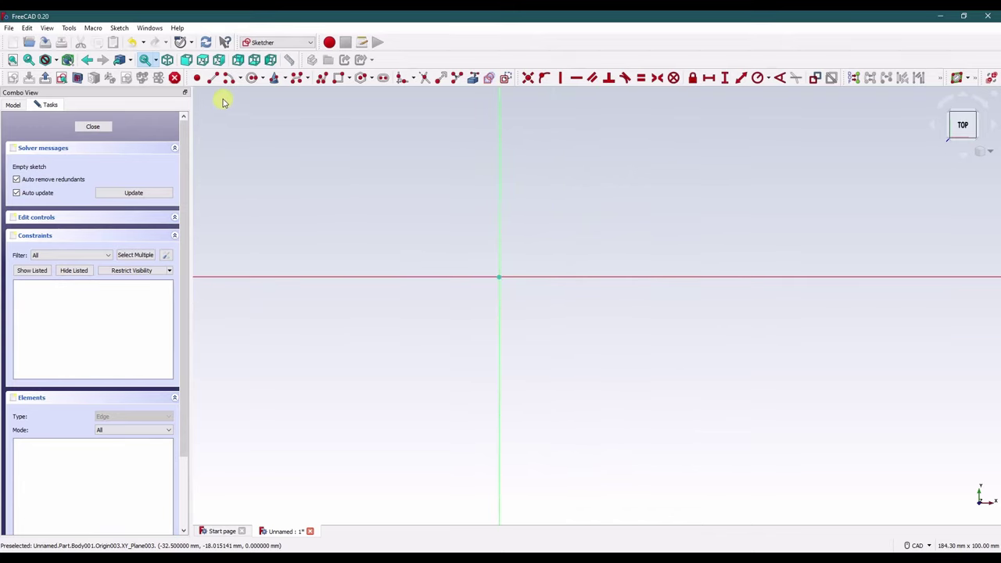
click(338, 77)
click(326, 177)
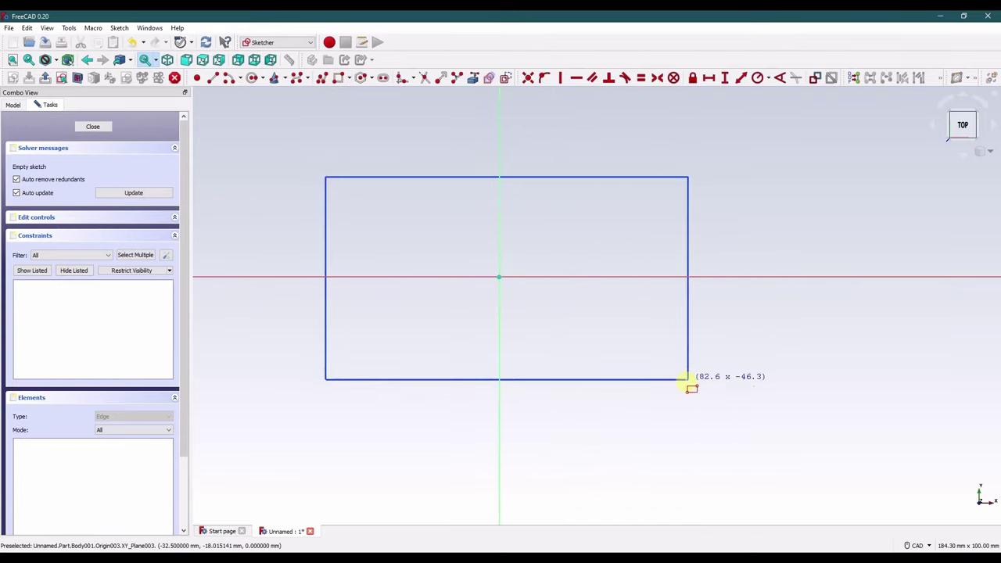
click(680, 383)
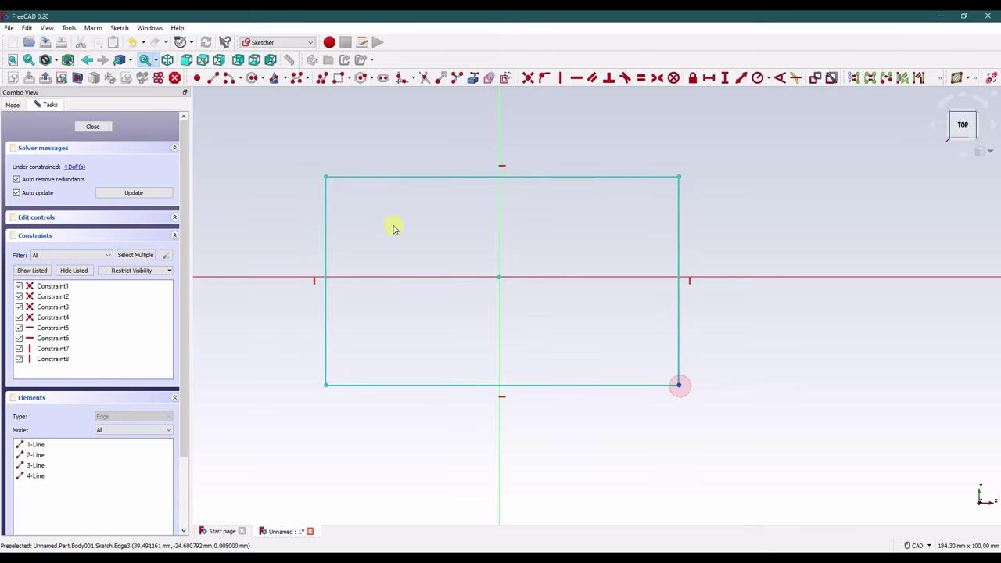
Make the rectangle's corners symmetric about the origin and resize it to about 30.2 × 22.3.
click(326, 177)
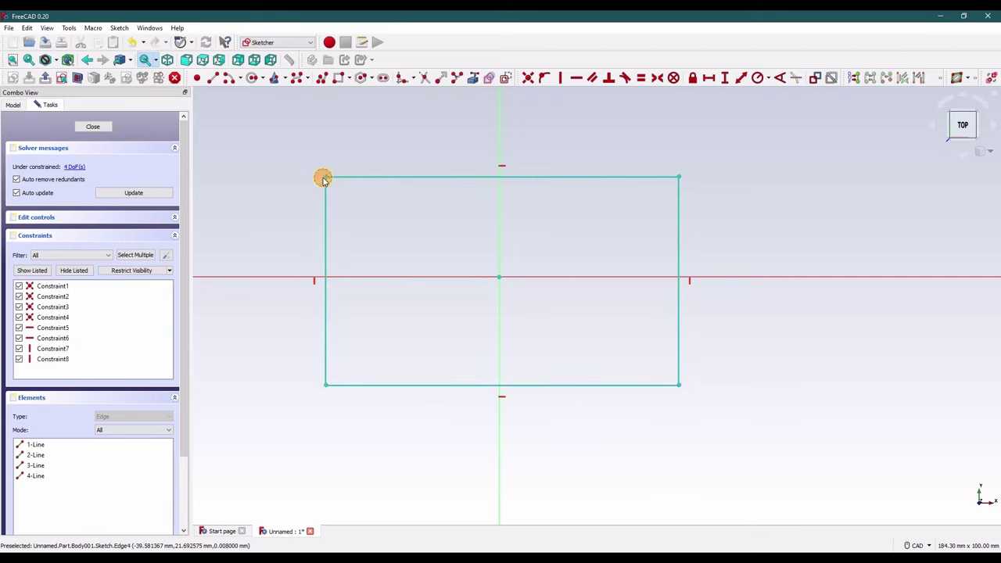
click(680, 384)
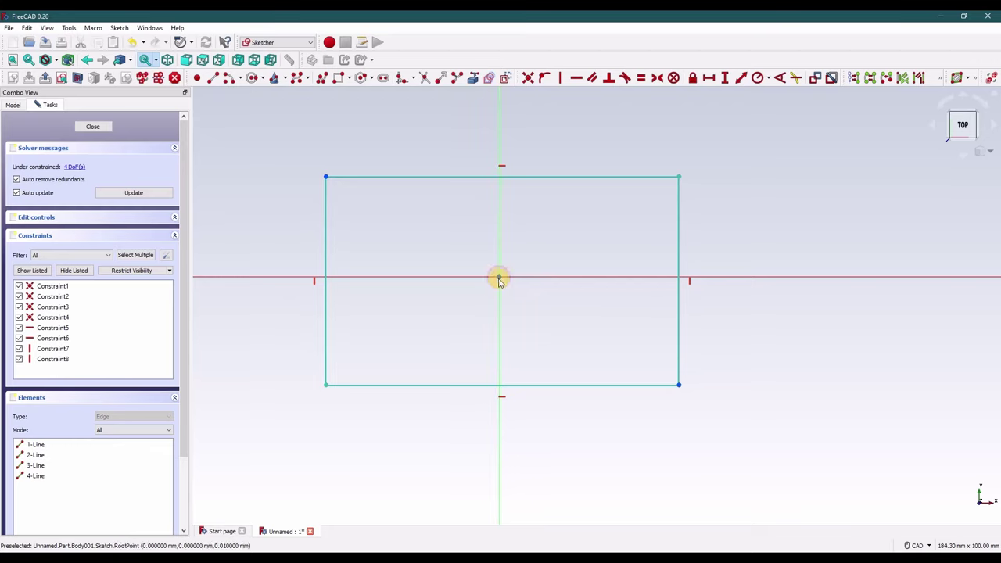
click(499, 278)
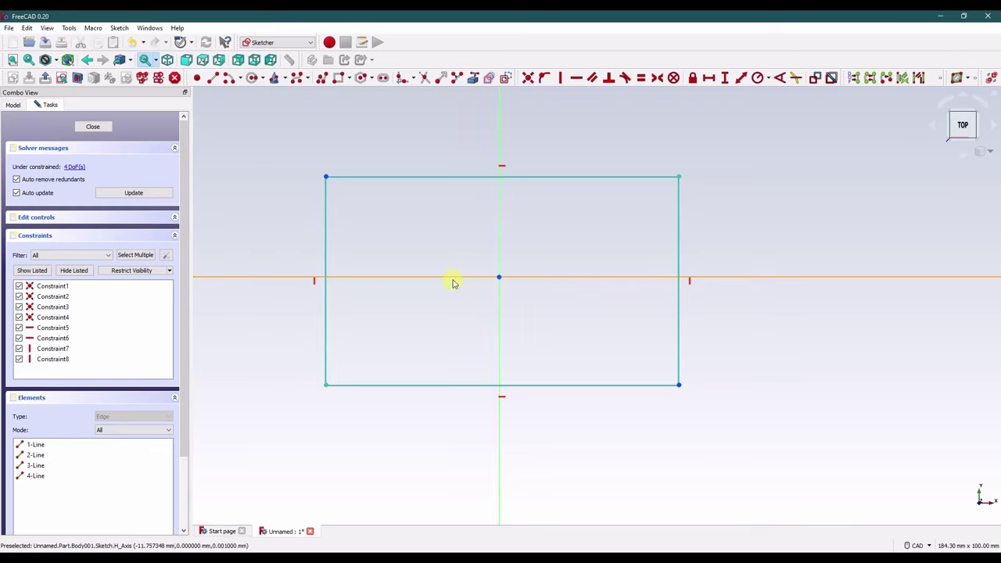
click(657, 77)
mouse_move(677, 177)
mouse_down()
mouse_move(639, 221)
mouse_move(539, 178)
mouse_move(685, 199)
mouse_move(731, 187)
mouse_move(668, 193)
mouse_up()
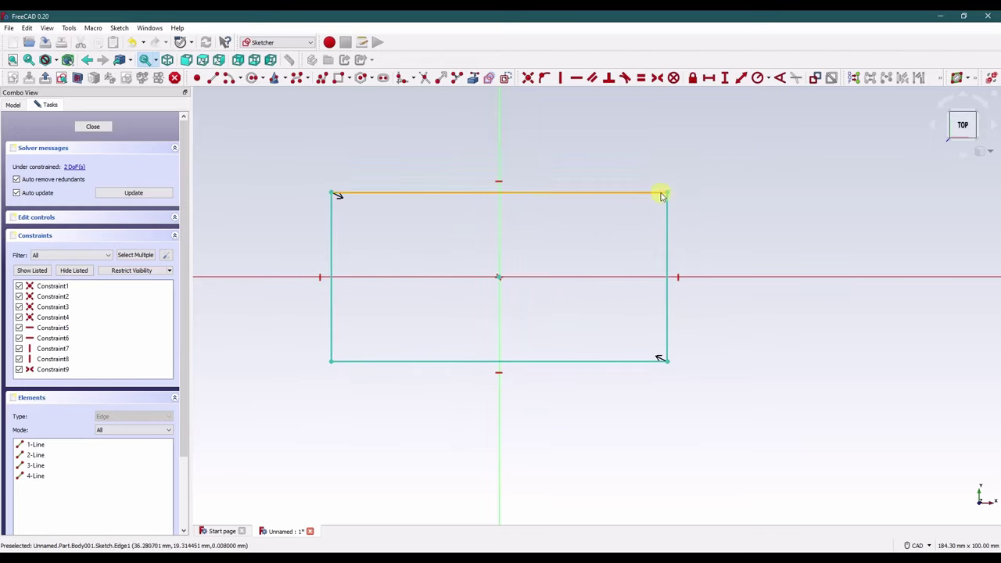
drag(666, 192, 689, 192)
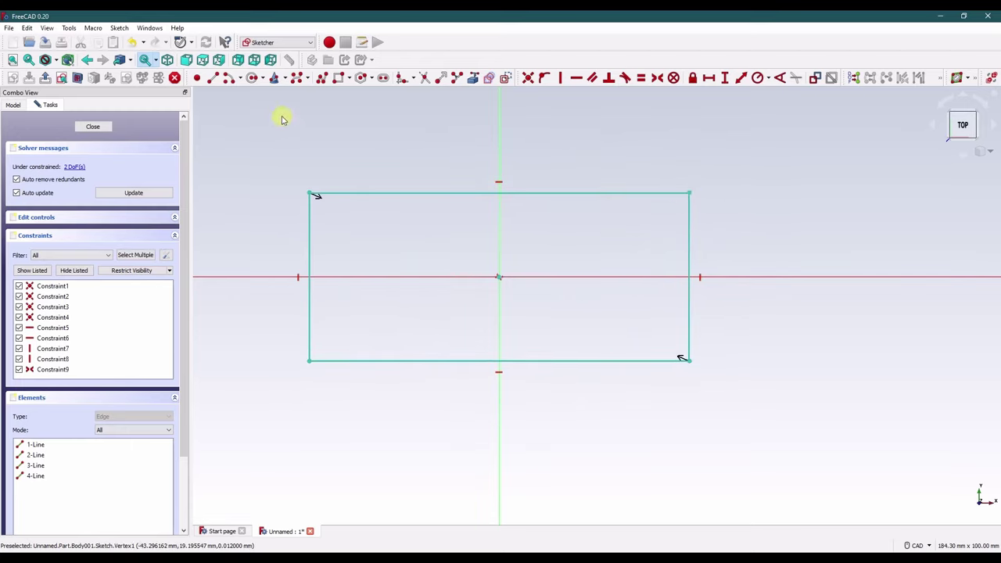
Round all four rectangle corners with the constraint-preserving sketch fillet.
click(413, 79)
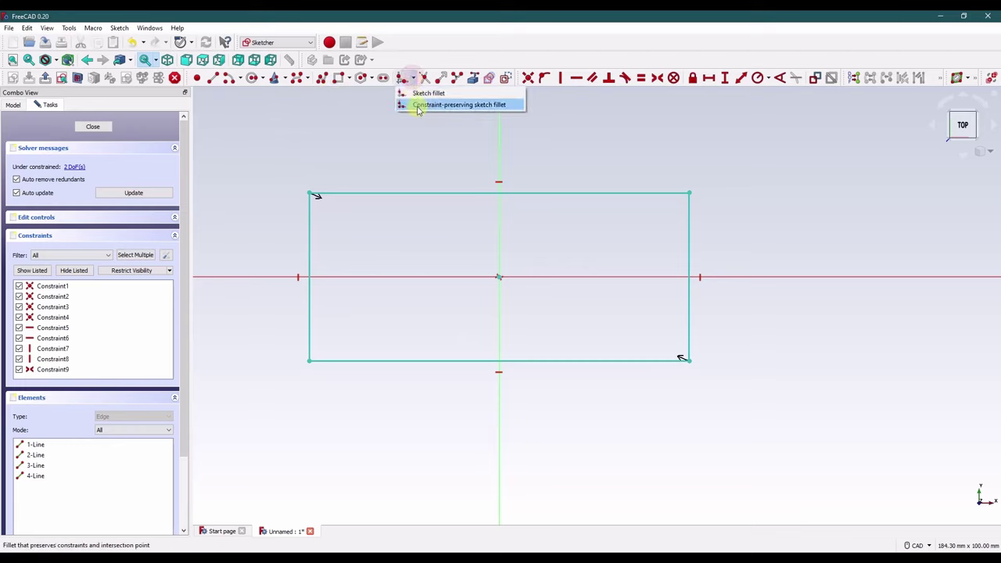
click(453, 105)
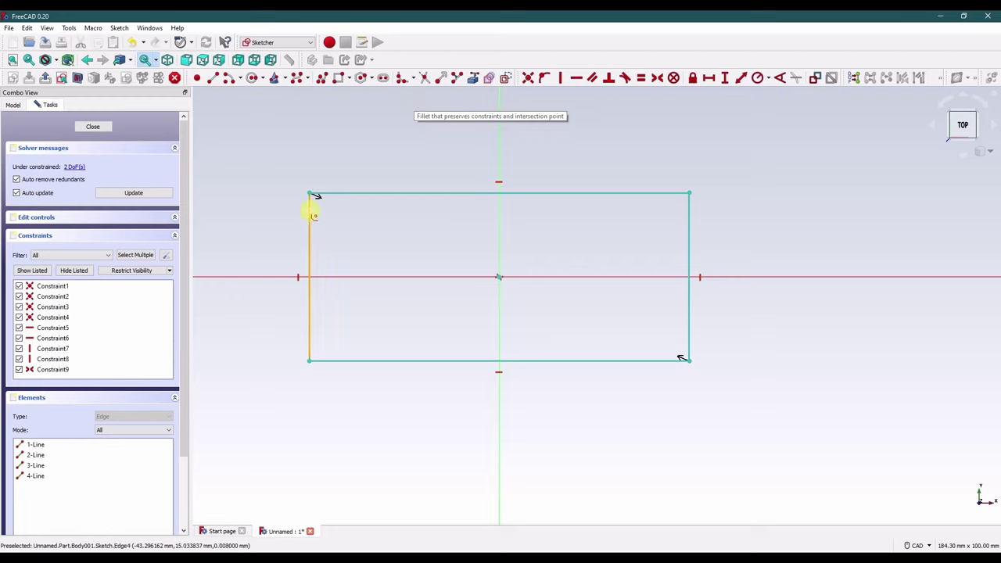
click(310, 208)
click(329, 194)
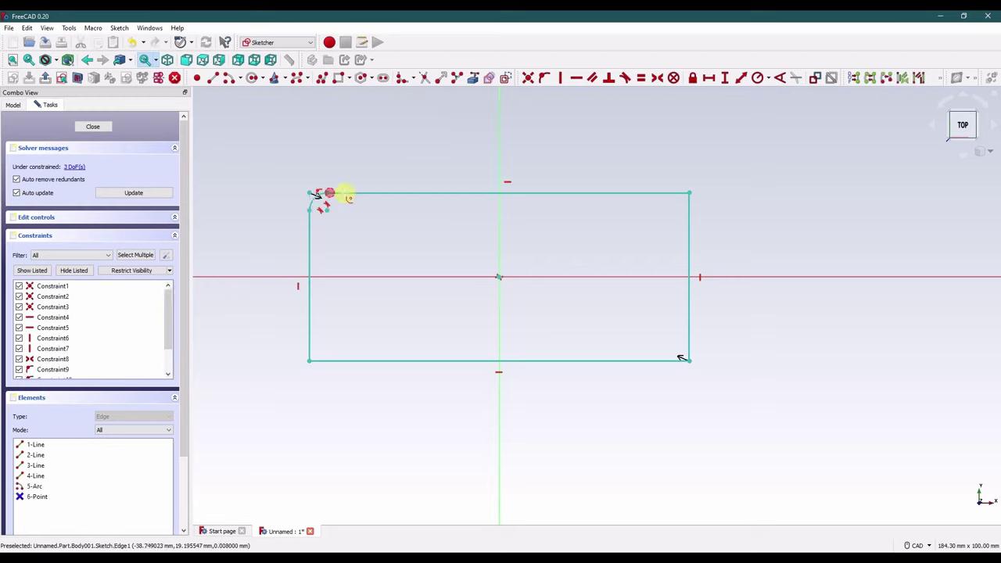
click(664, 194)
click(688, 222)
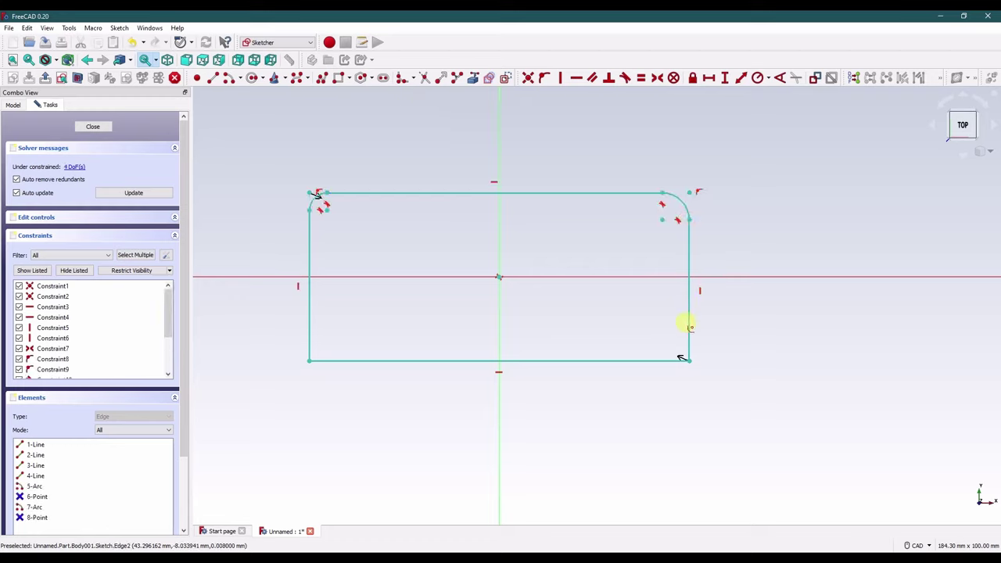
click(686, 325)
click(657, 359)
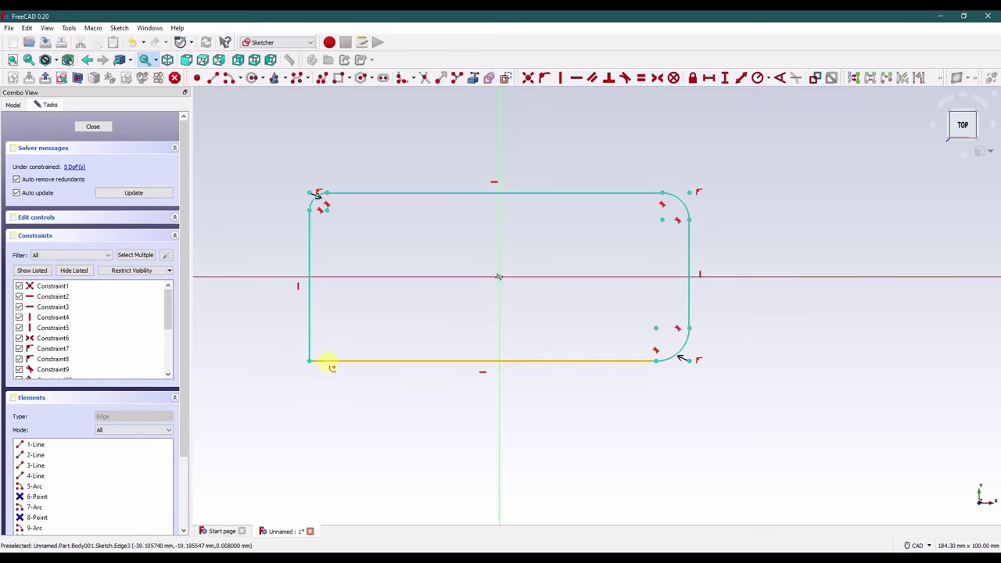
click(329, 360)
click(310, 344)
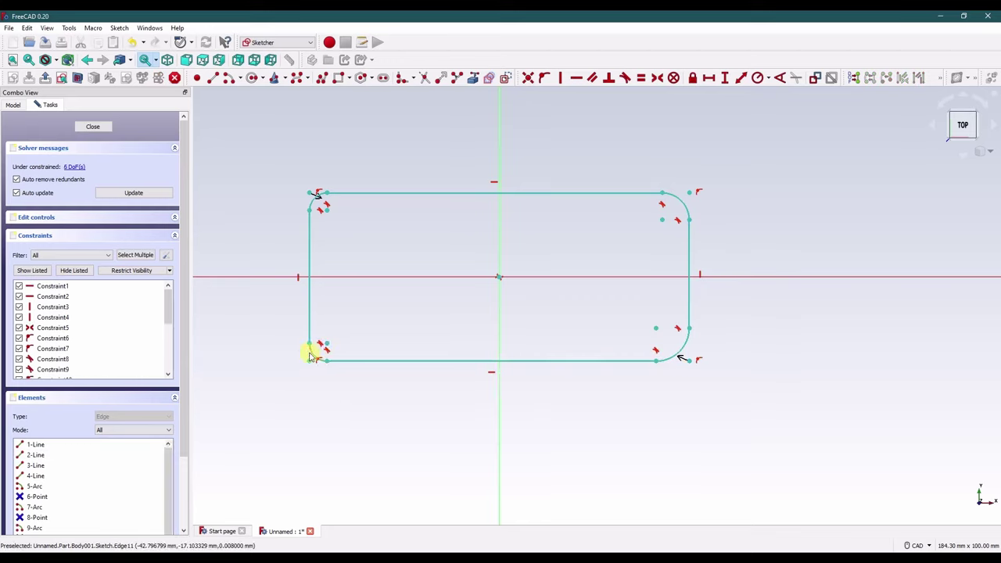
Constrain the fillet arcs to a 10 mm radius.
click(314, 201)
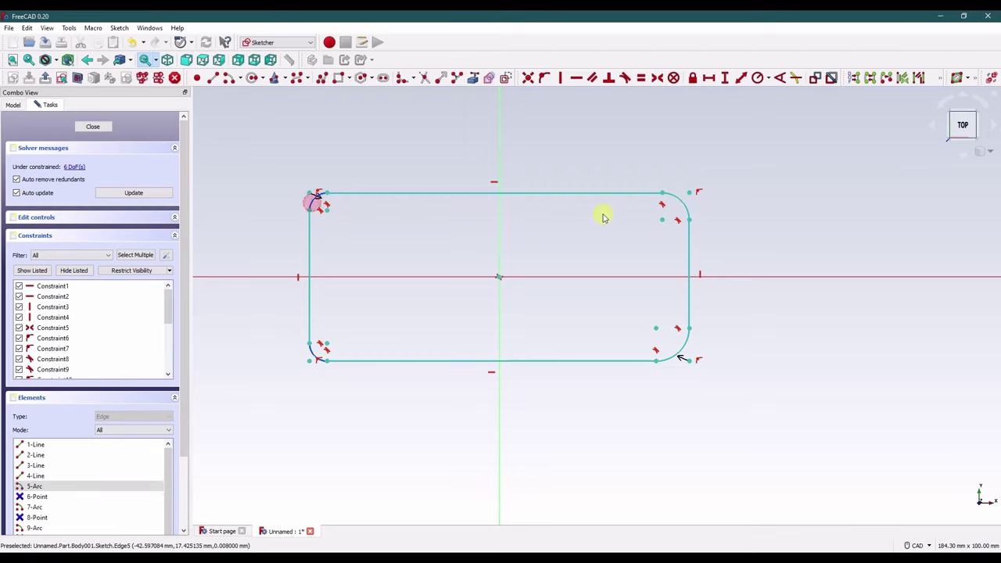
click(677, 202)
click(681, 347)
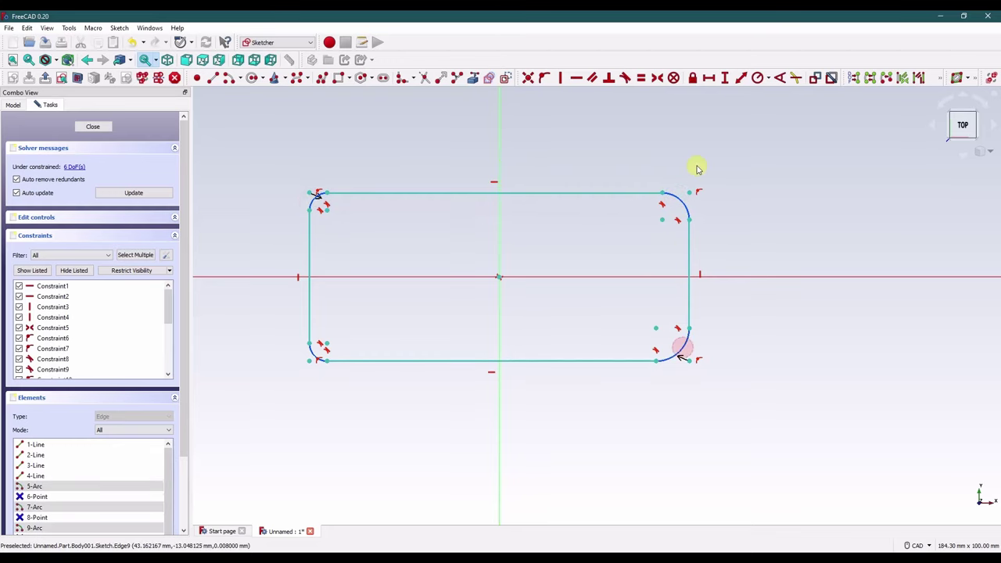
click(768, 78)
click(781, 92)
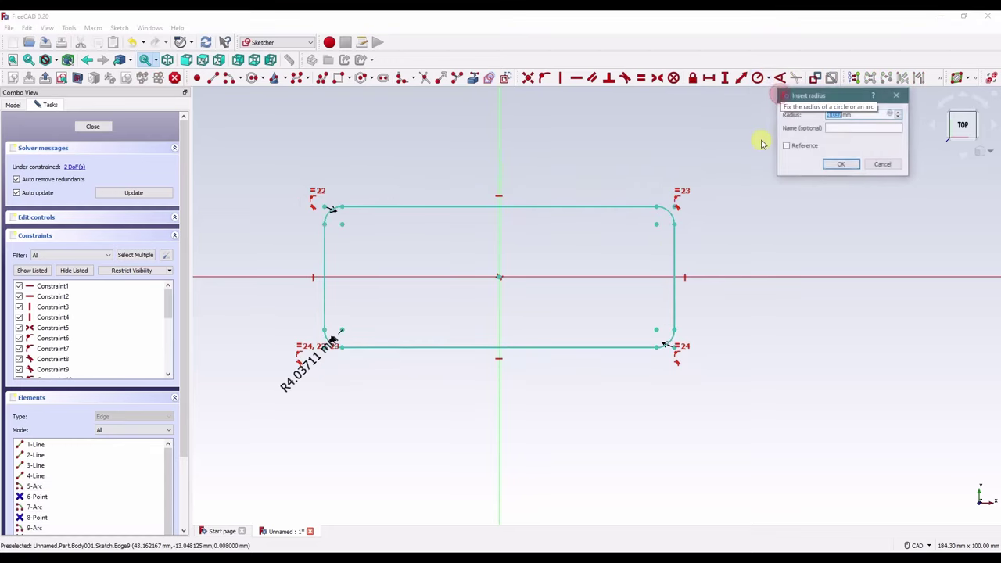
text(10)
key(Return)
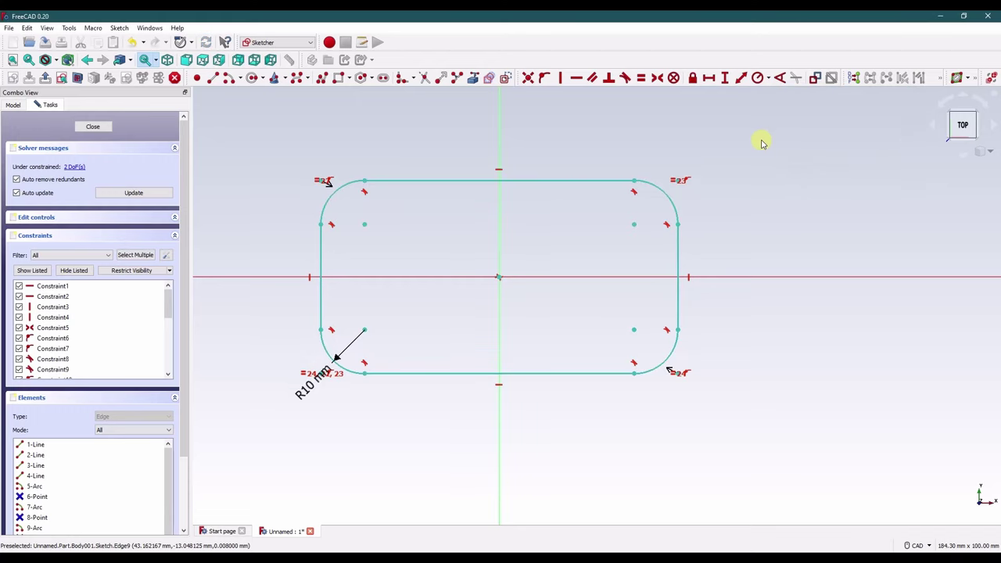
drag(338, 385, 313, 434)
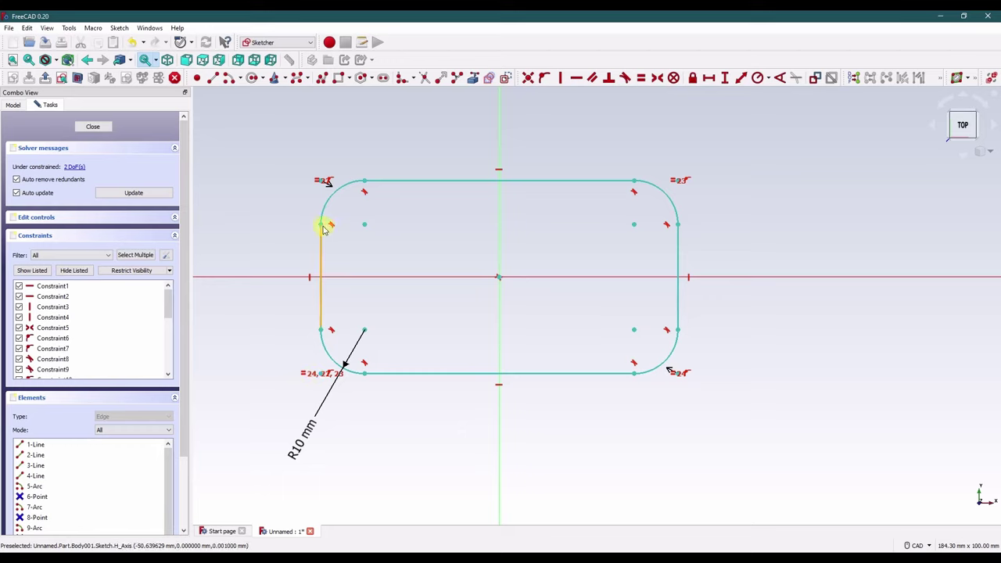
Set the shape's horizontal width to 108 mm.
click(325, 184)
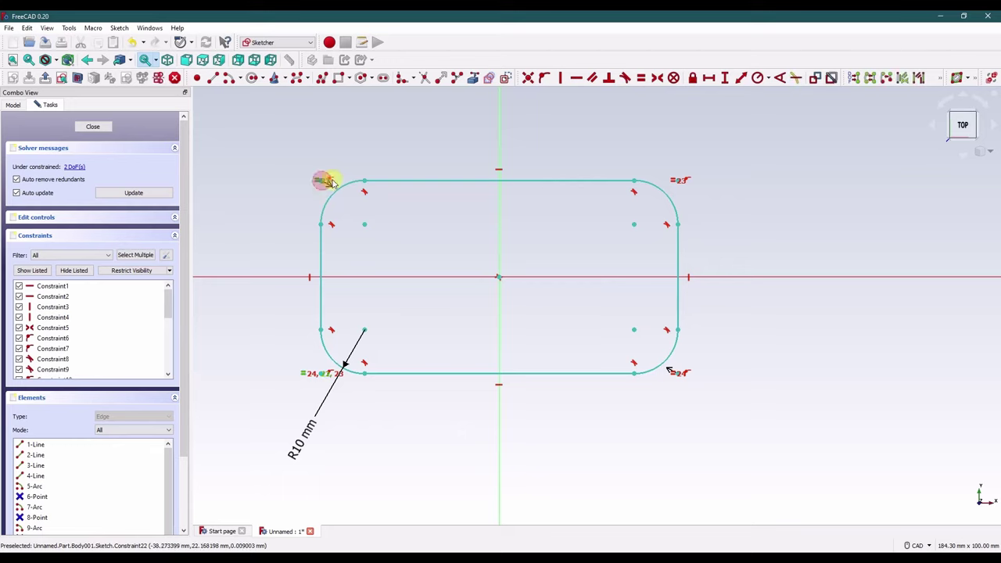
click(321, 224)
click(678, 226)
click(708, 78)
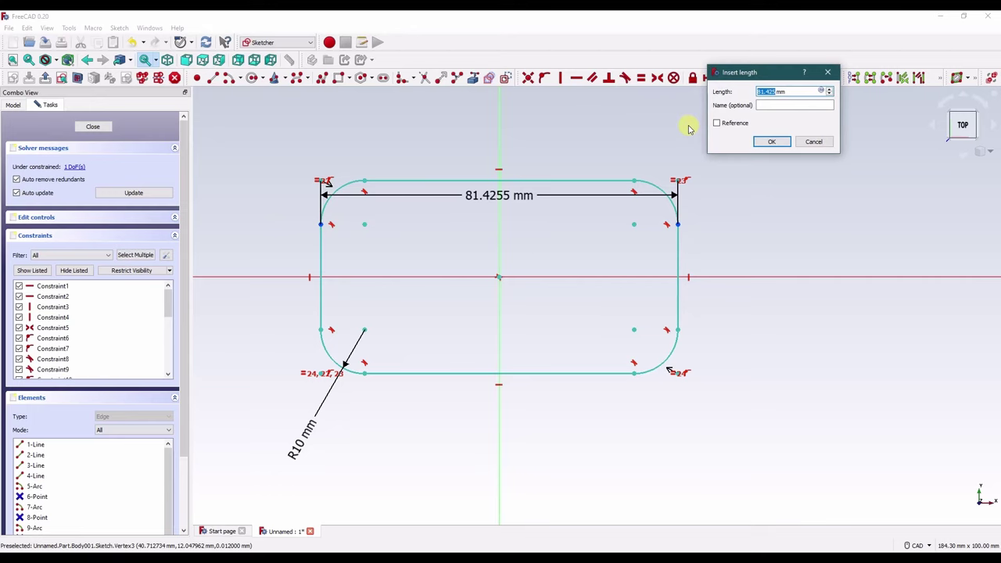
text(108)
key(Return)
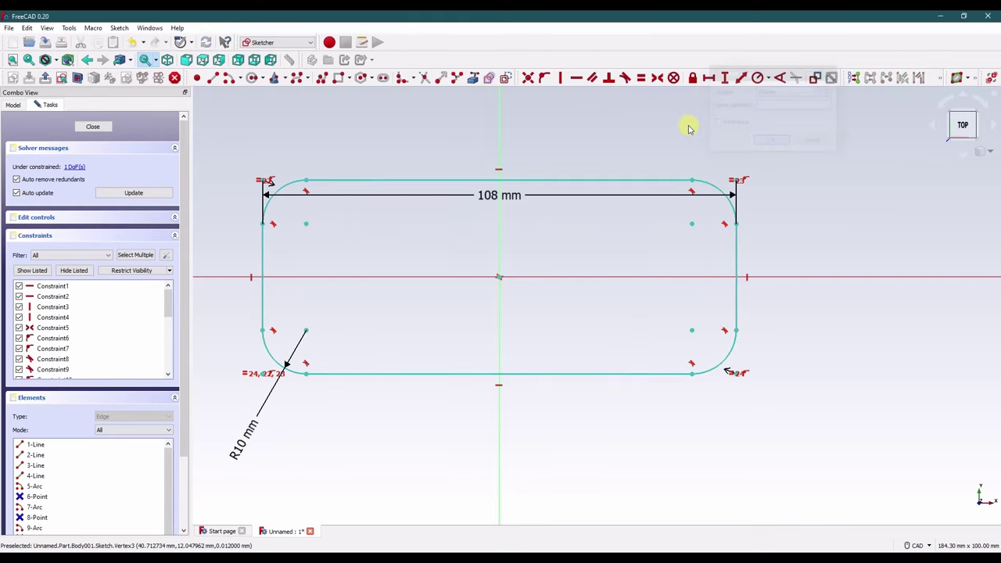
drag(512, 195, 524, 115)
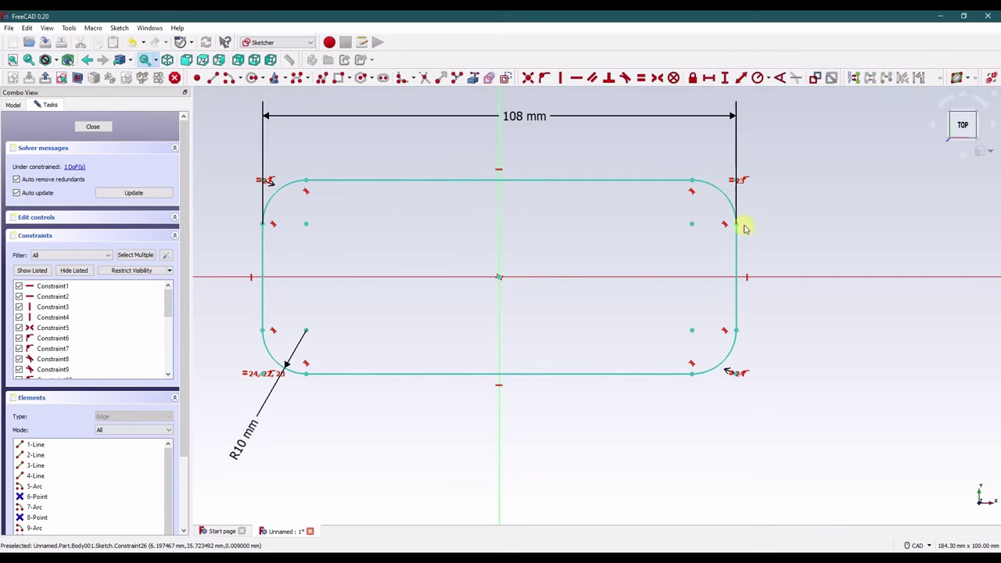
Set the shape's vertical height to 45 mm, correcting a mistyped 415.
click(692, 181)
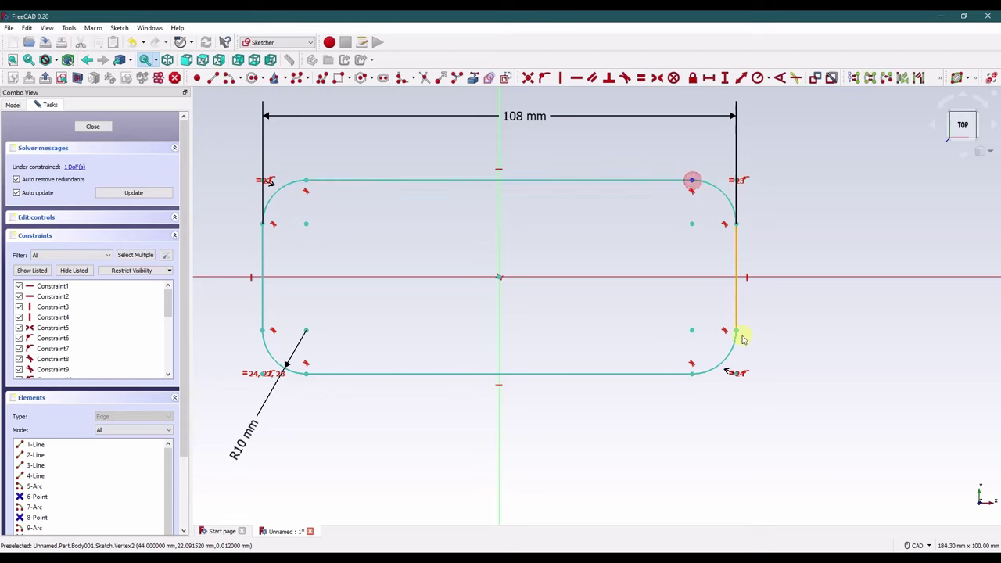
click(692, 376)
click(724, 77)
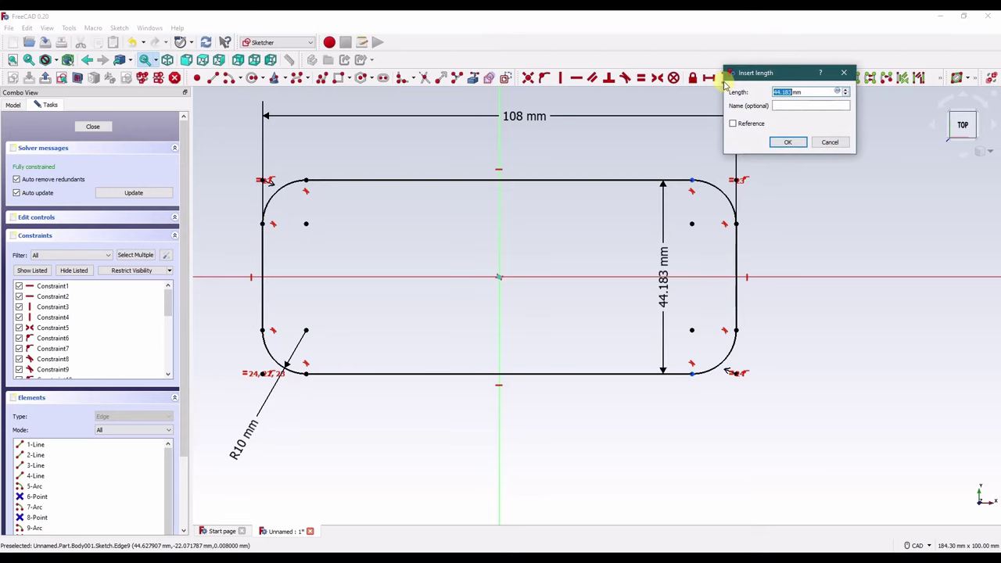
text(415)
key(Return)
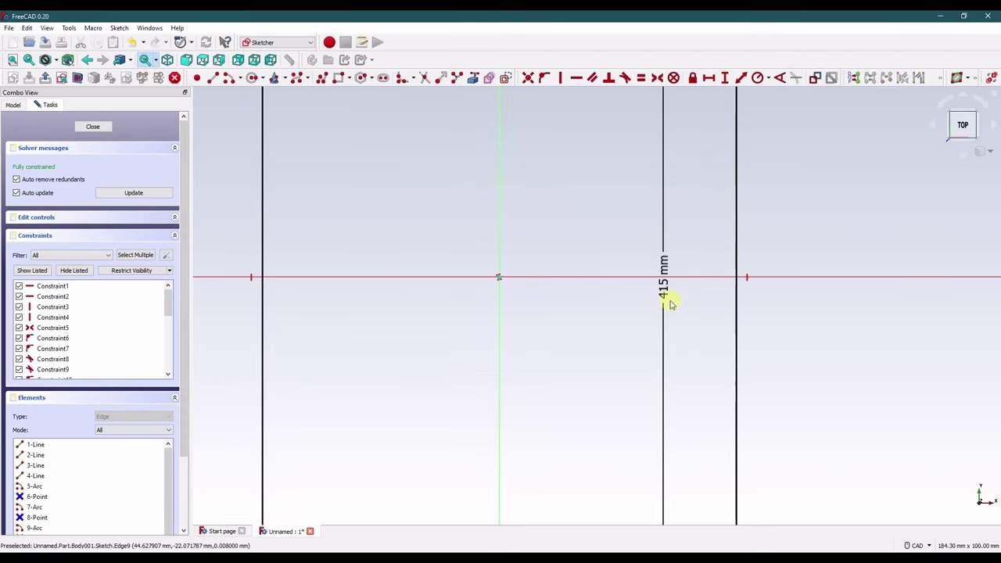
double_click(670, 303)
text(45)
key(Return)
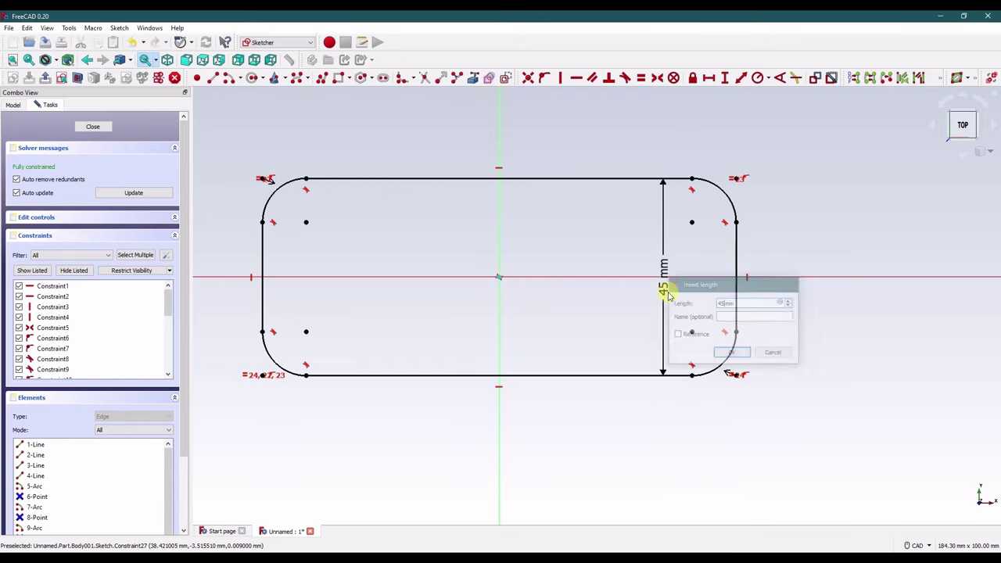
drag(661, 288, 853, 266)
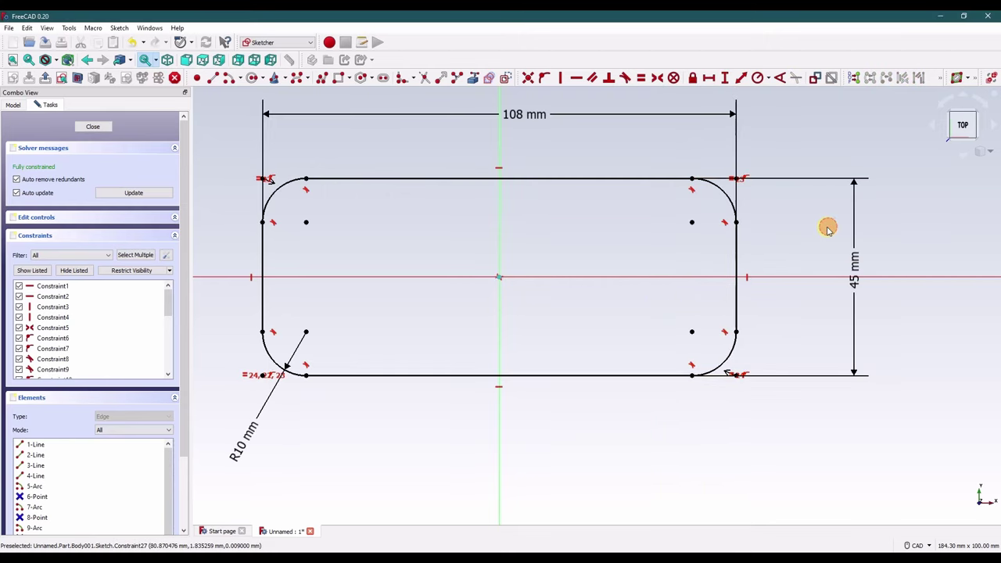
Close the sketch and pad it 21 mm with a -3° taper angle.
click(92, 125)
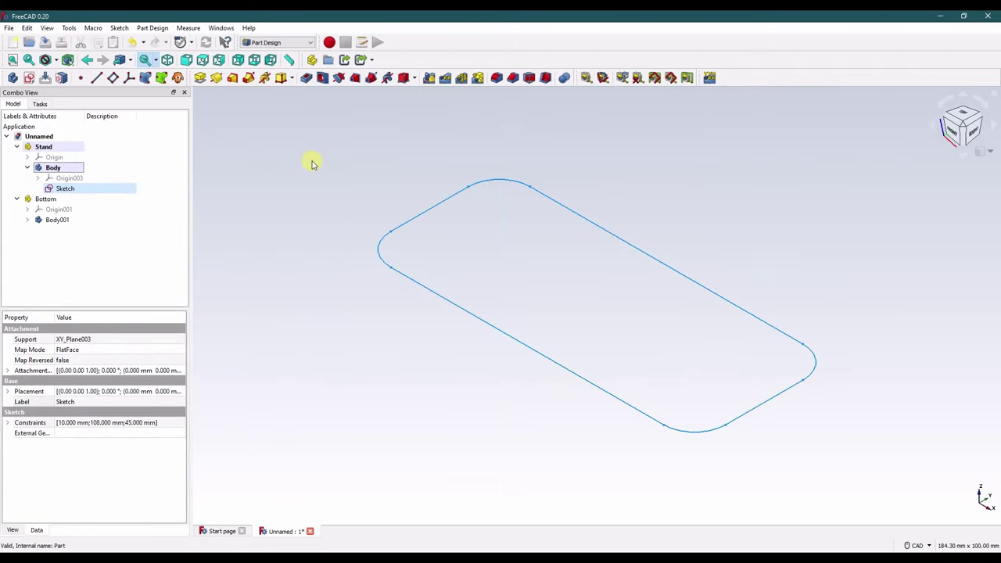
click(233, 176)
click(51, 189)
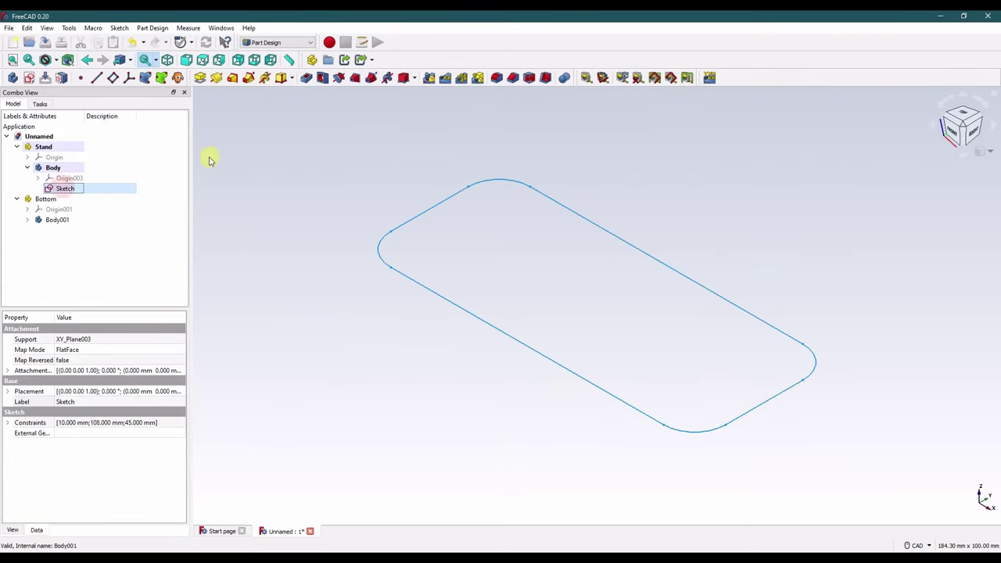
click(200, 77)
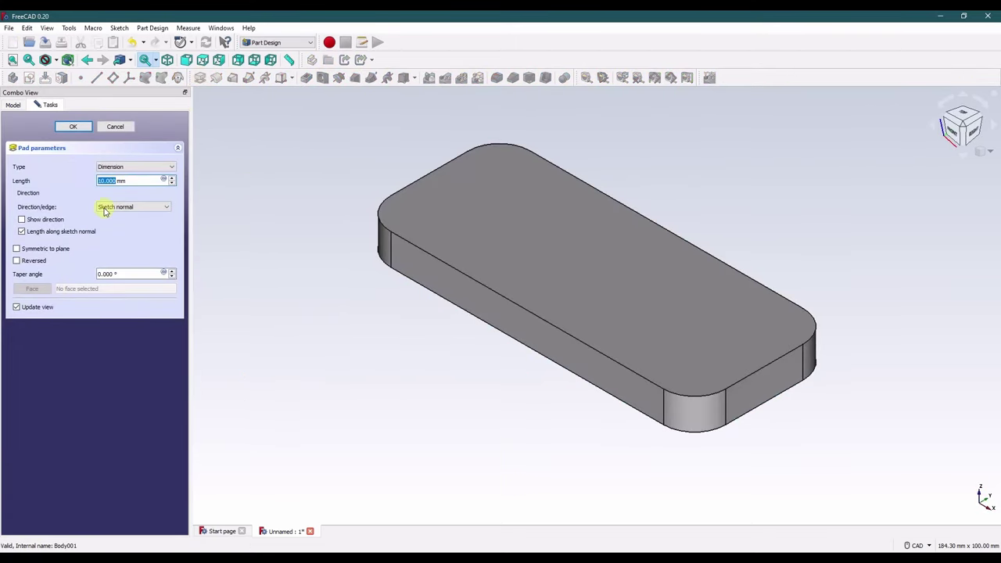
key(ctrl+a)
text(21 mm)
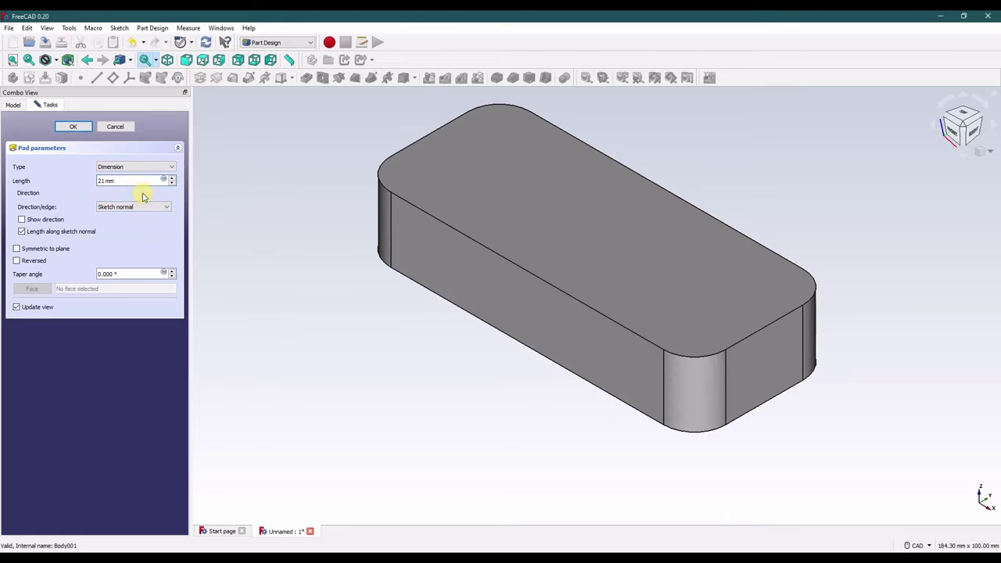
drag(127, 273, 74, 273)
text(-3)
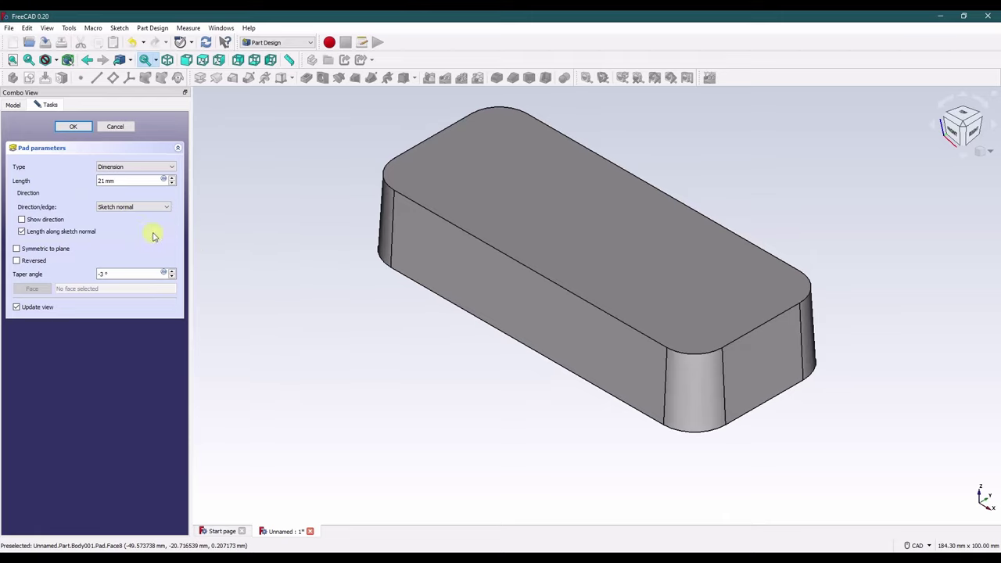
click(73, 126)
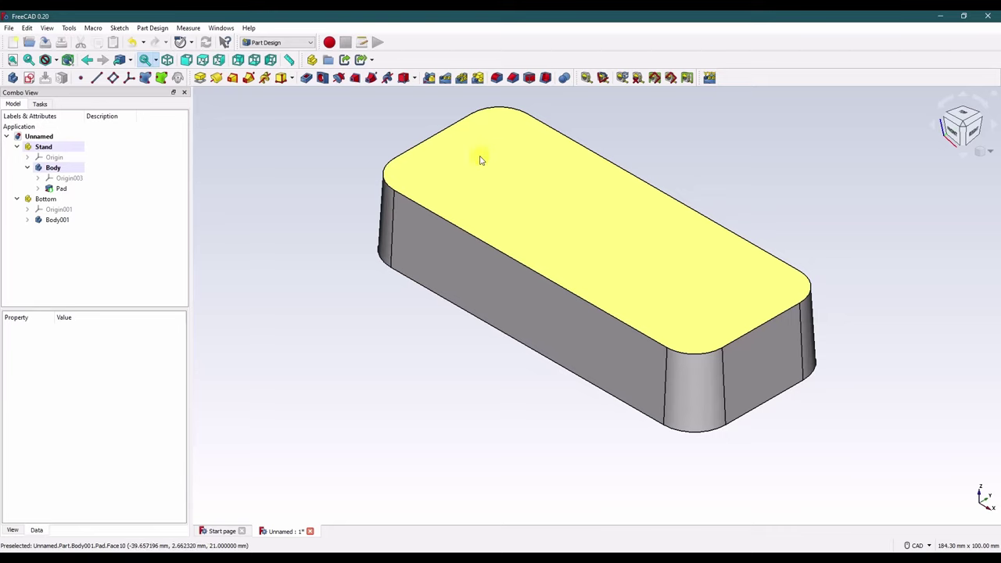
Create an empty Sketch001 on the XY plane and close it.
middle_drag(547, 227, 445, 269)
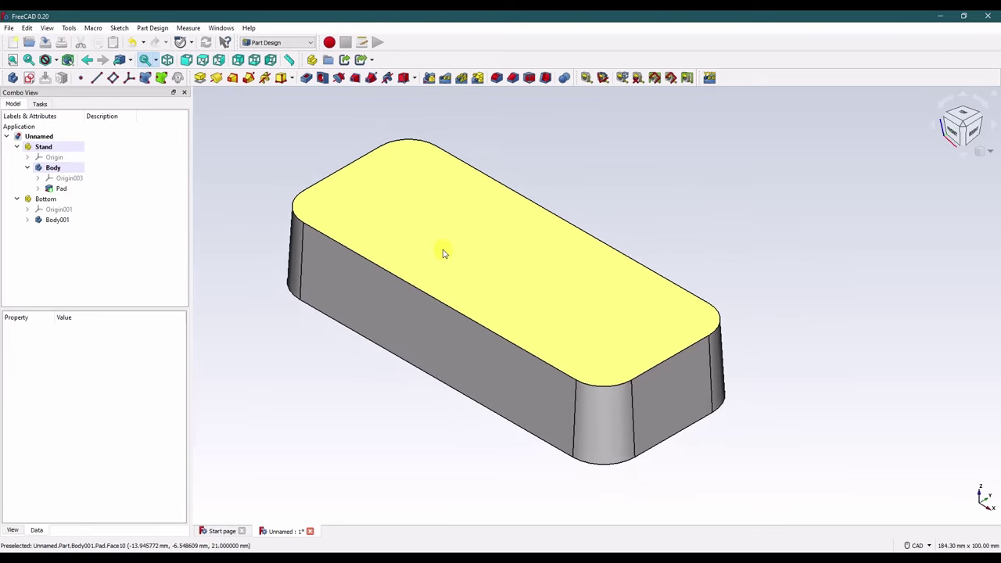
click(290, 168)
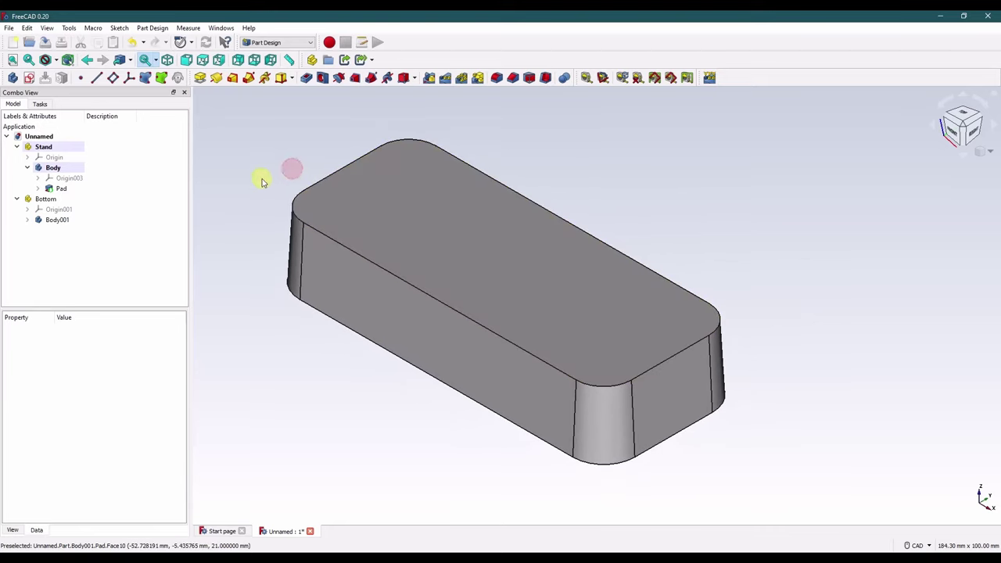
click(29, 78)
scroll(347, 261, down, 5)
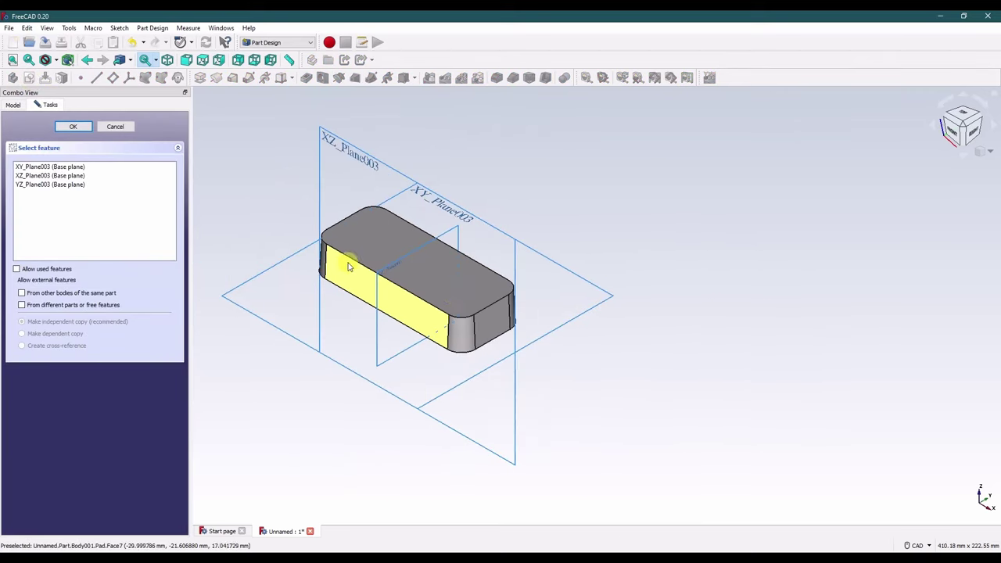
click(573, 320)
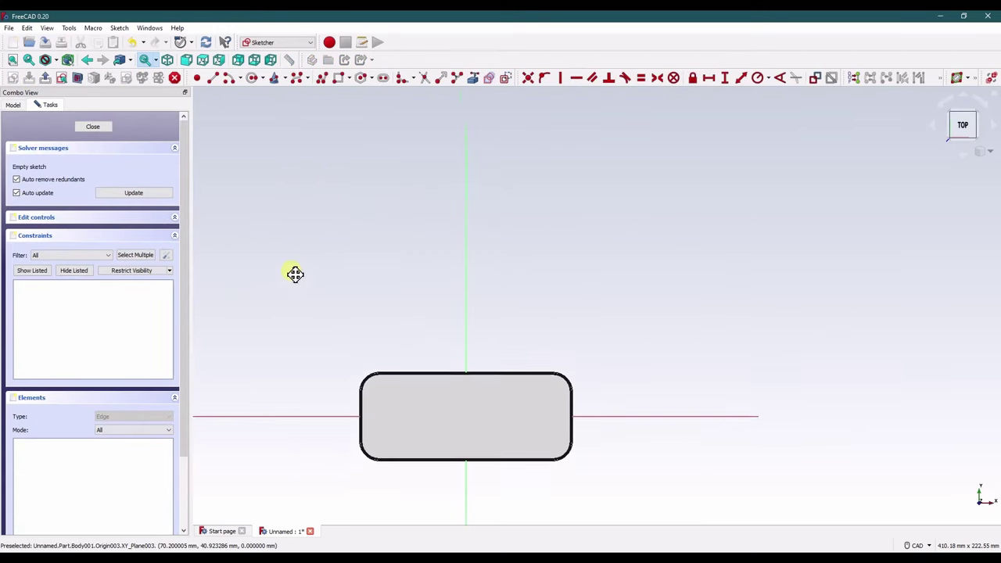
click(76, 126)
Set Sketch001's attachment position z to 21 mm.
click(263, 221)
click(78, 199)
click(8, 371)
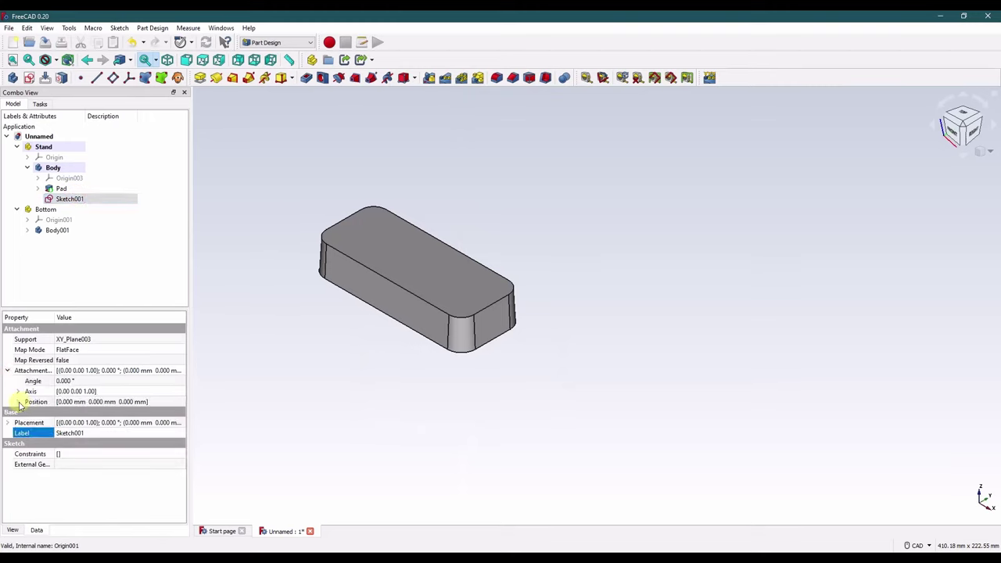
click(17, 402)
click(102, 433)
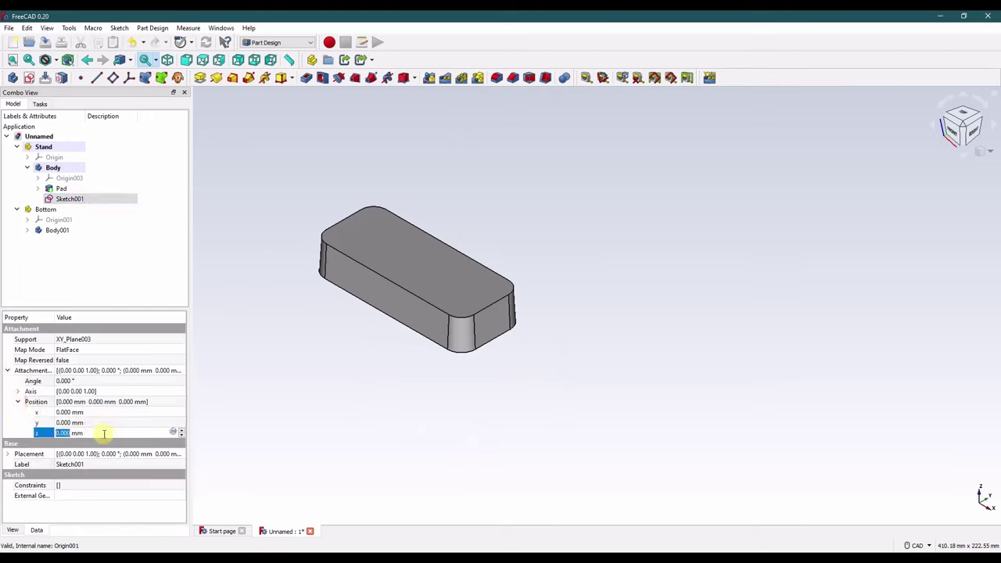
text(21)
click(322, 344)
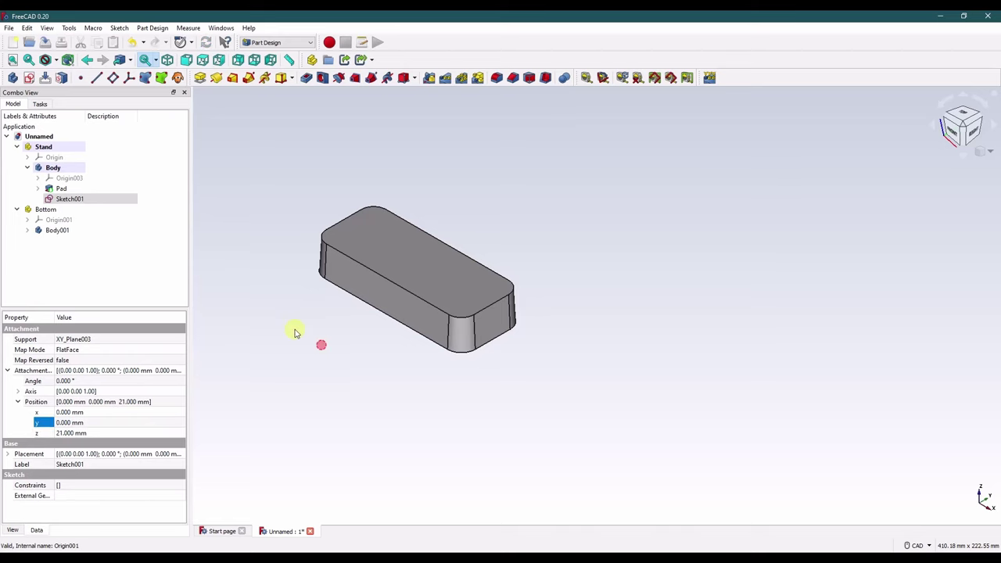
click(79, 200)
Edit Sketch001 and draw a rectangle inside the outline.
right_click(78, 200)
click(98, 204)
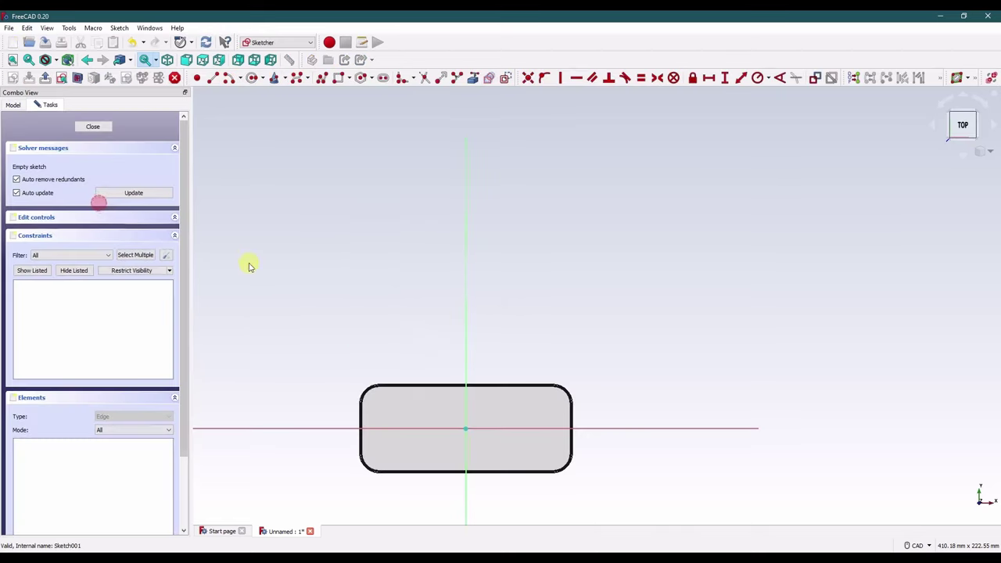
scroll(414, 329, down, 4)
scroll(436, 342, up, 8)
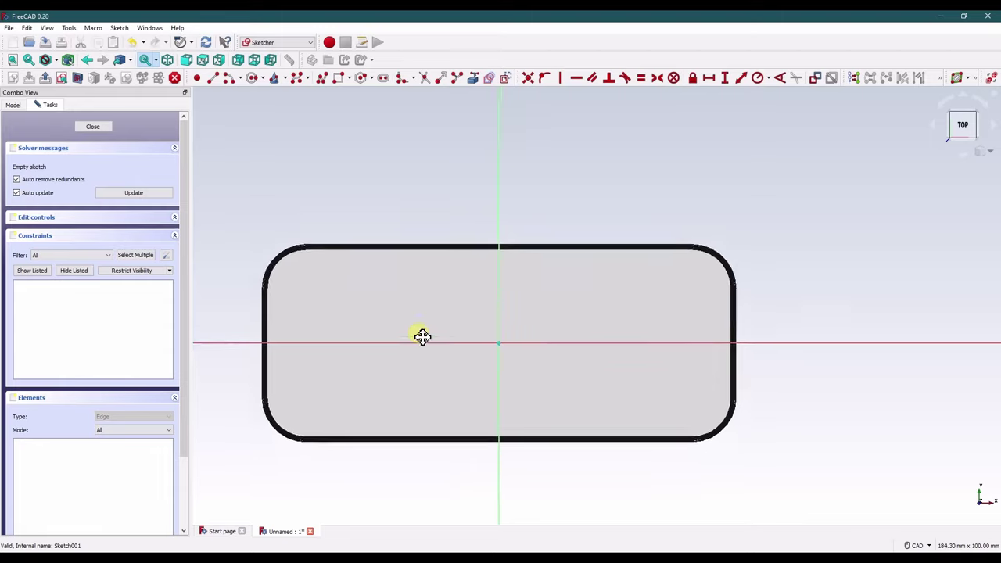
key(g)
key(r)
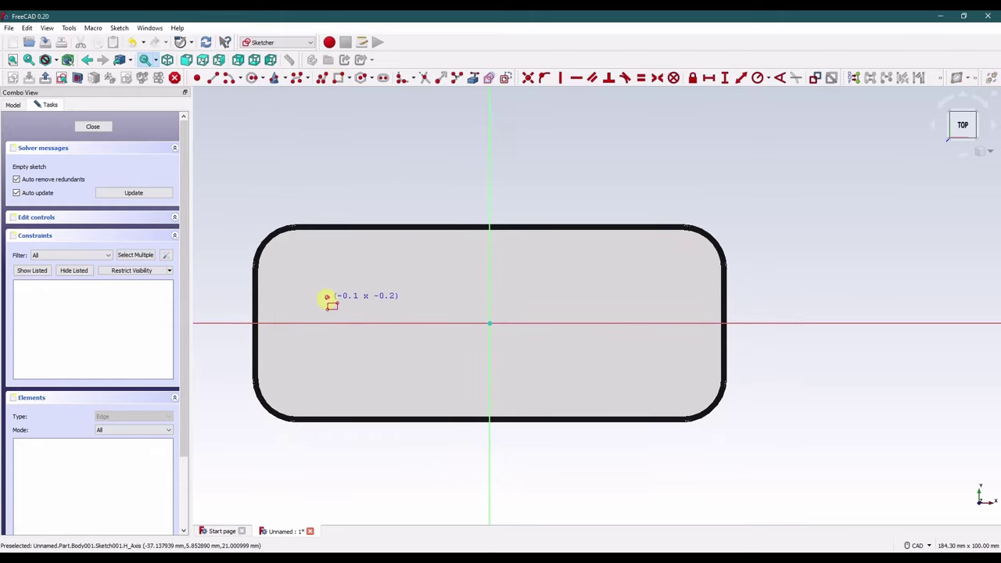
click(327, 298)
click(672, 344)
right_click(673, 345)
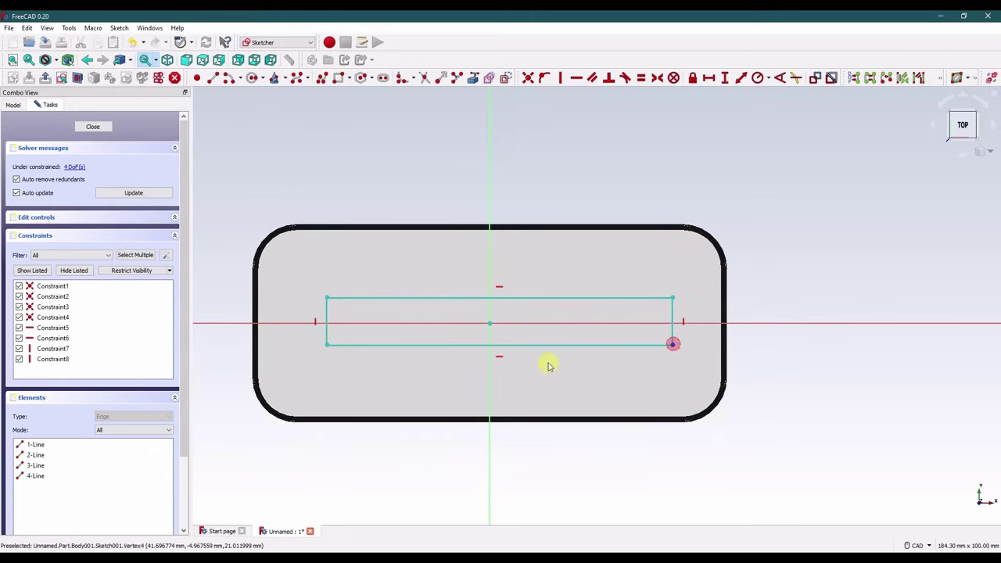
Make the rectangle symmetric about the sketch origin.
click(327, 299)
click(490, 324)
click(665, 79)
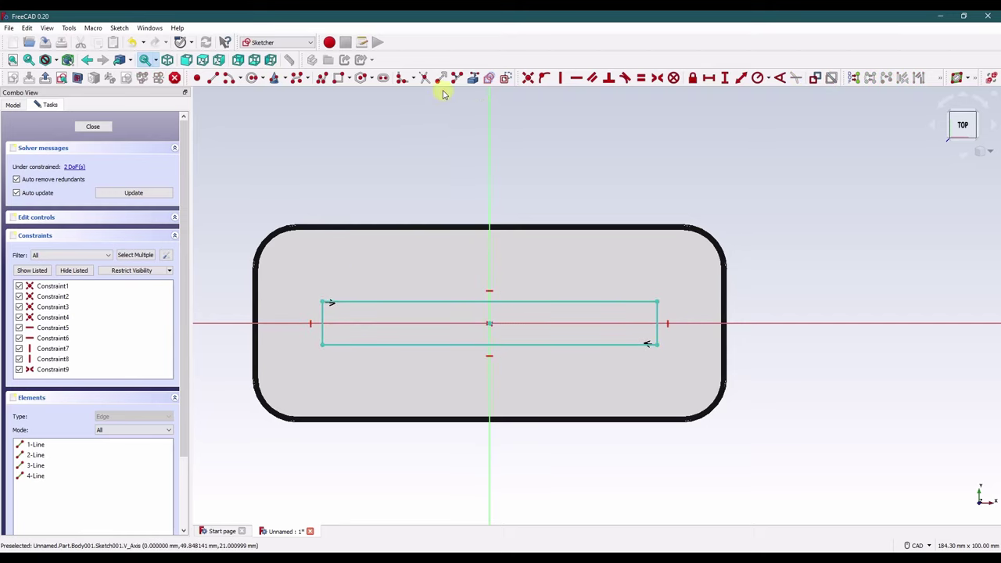
Fillet the top-left, top-right and lower-left corners with the constraint-preserving fillet.
click(413, 79)
click(420, 102)
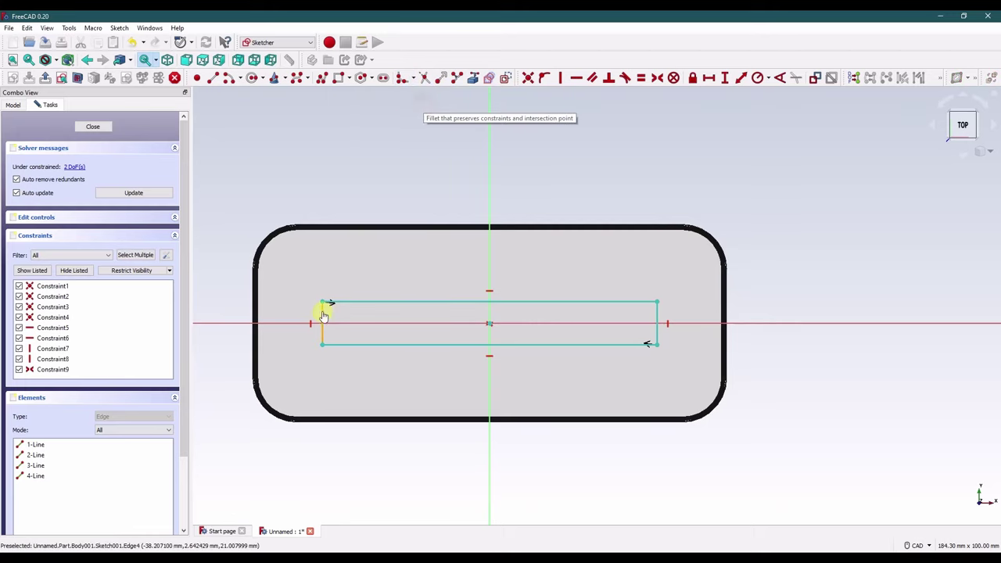
click(323, 315)
click(331, 304)
click(644, 303)
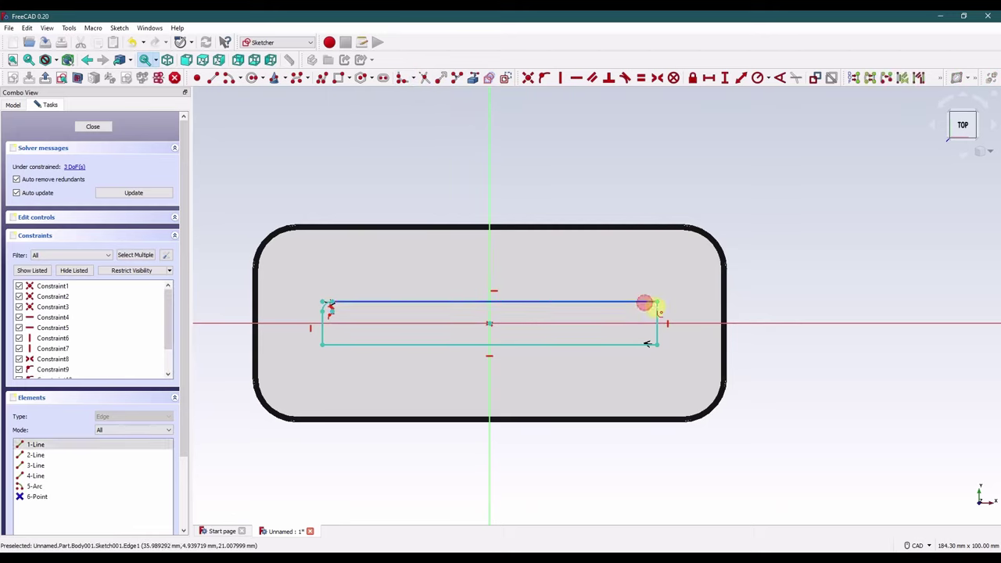
click(657, 335)
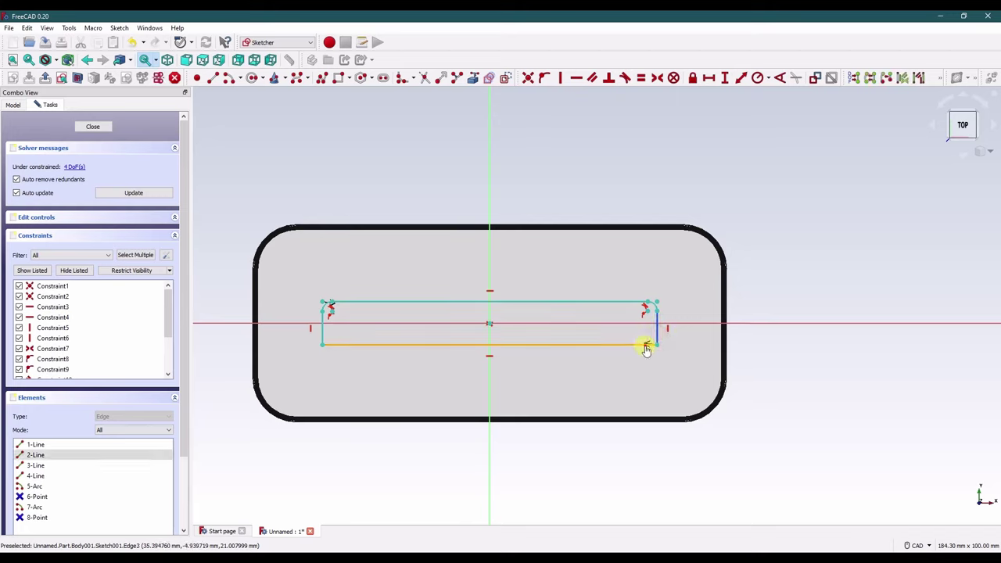
click(331, 345)
click(325, 334)
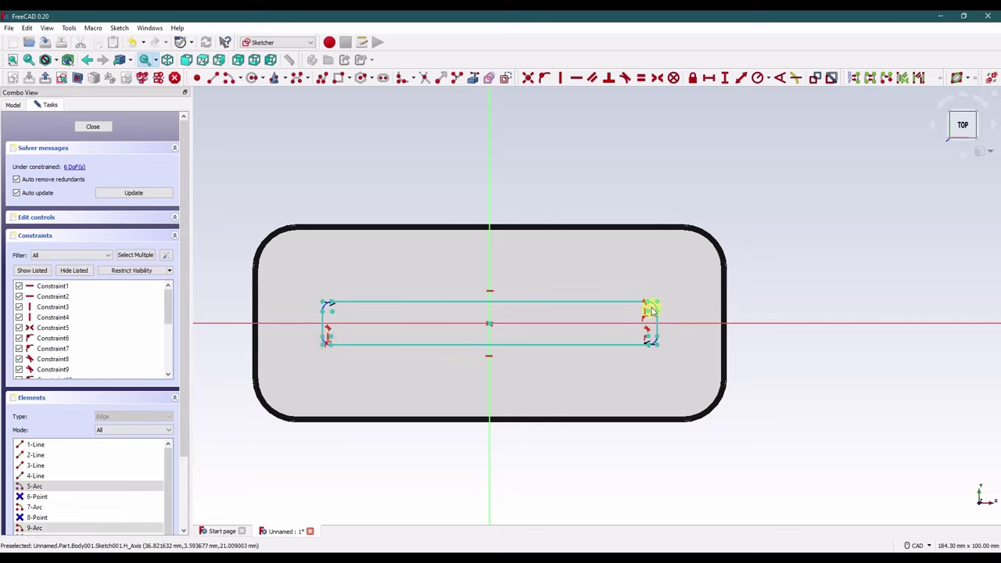
Constrain the fillet radius to 1 mm.
click(651, 311)
click(768, 77)
click(790, 93)
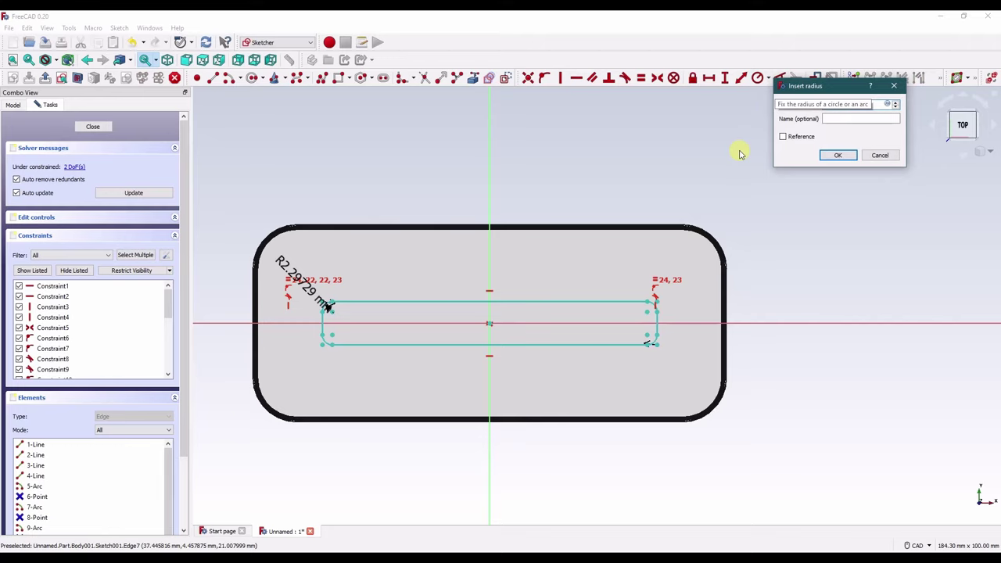
key(Return)
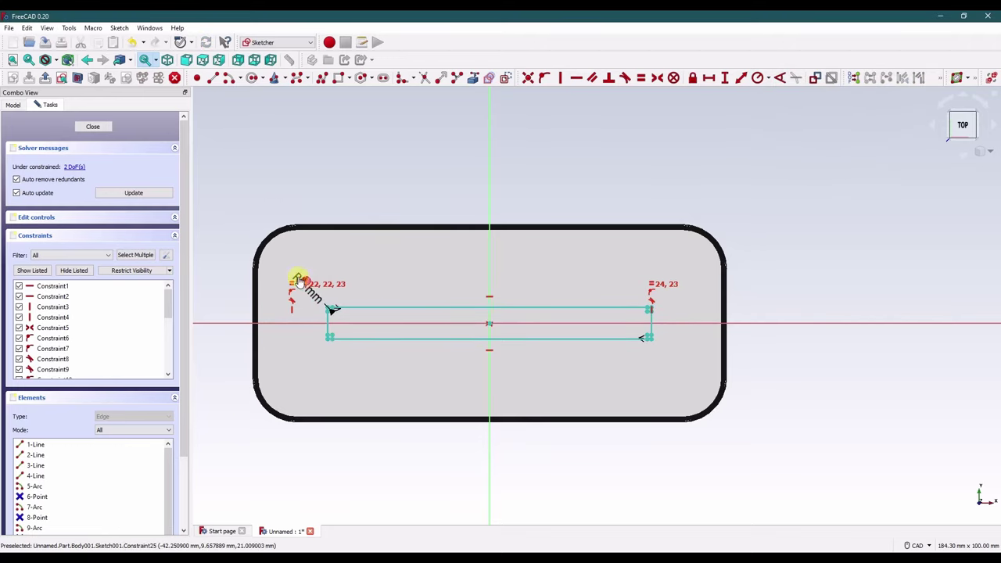
Constrain the slot's right edge to a 3 mm vertical height.
drag(297, 280, 255, 195)
scroll(362, 274, up, 3)
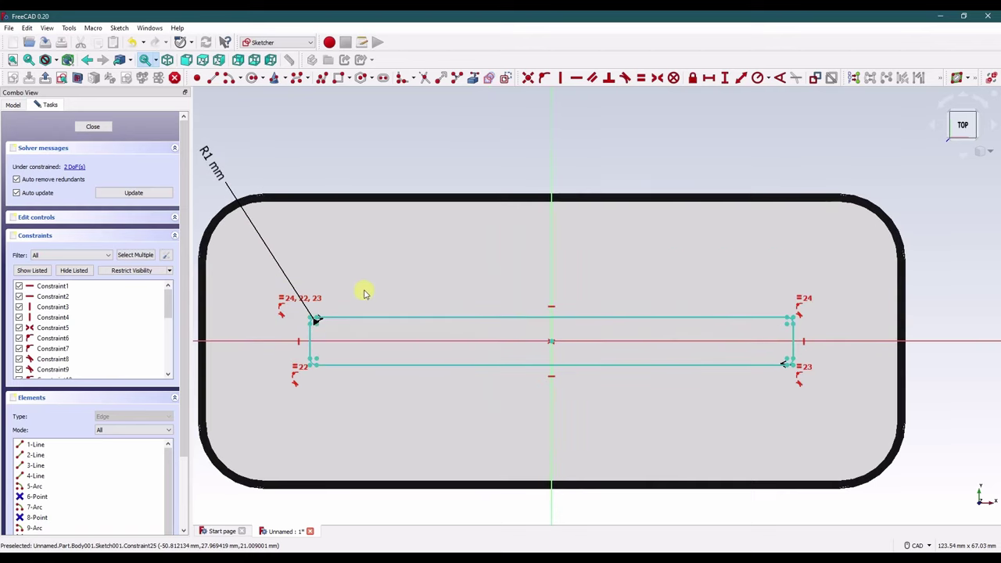
click(786, 320)
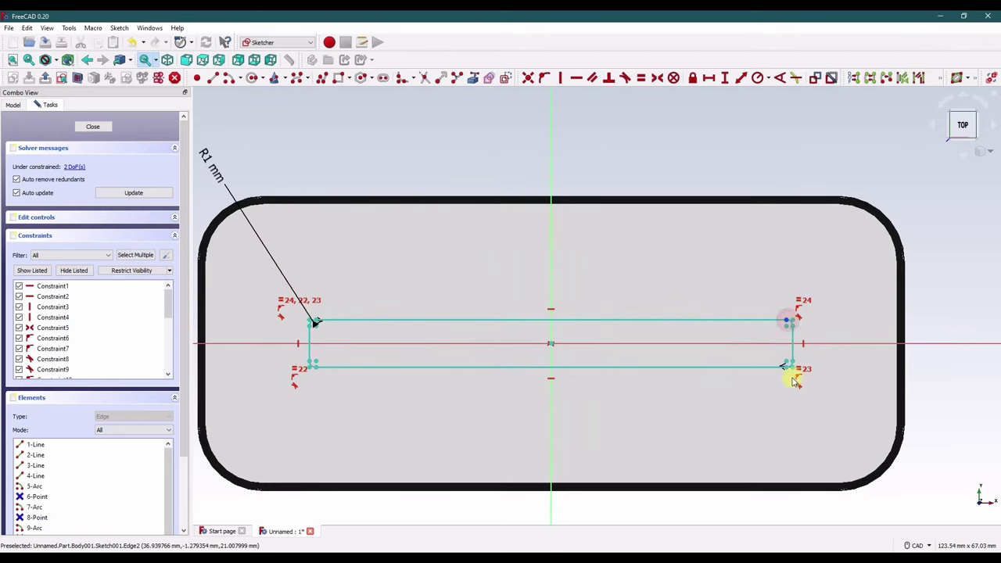
click(787, 368)
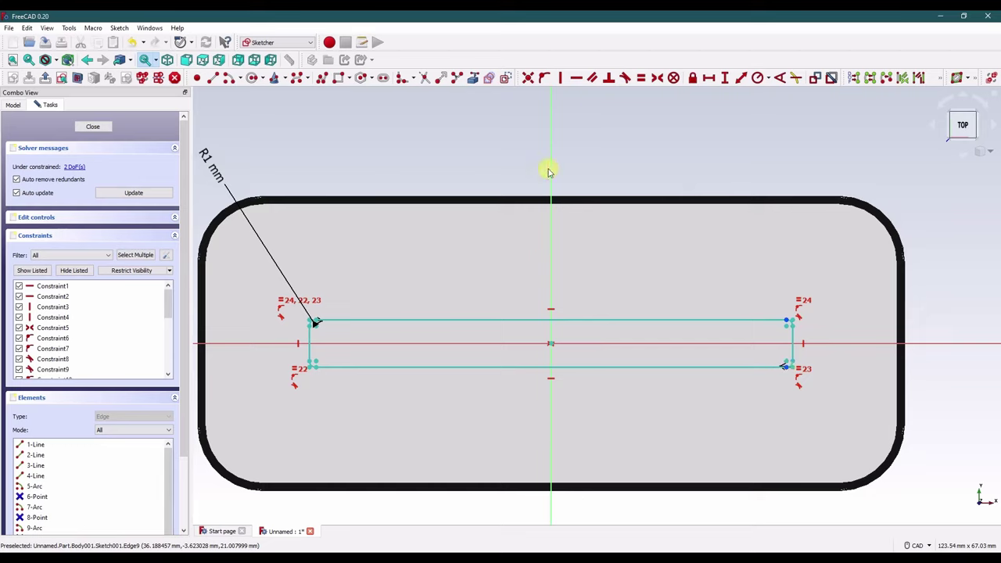
click(726, 79)
key(Return)
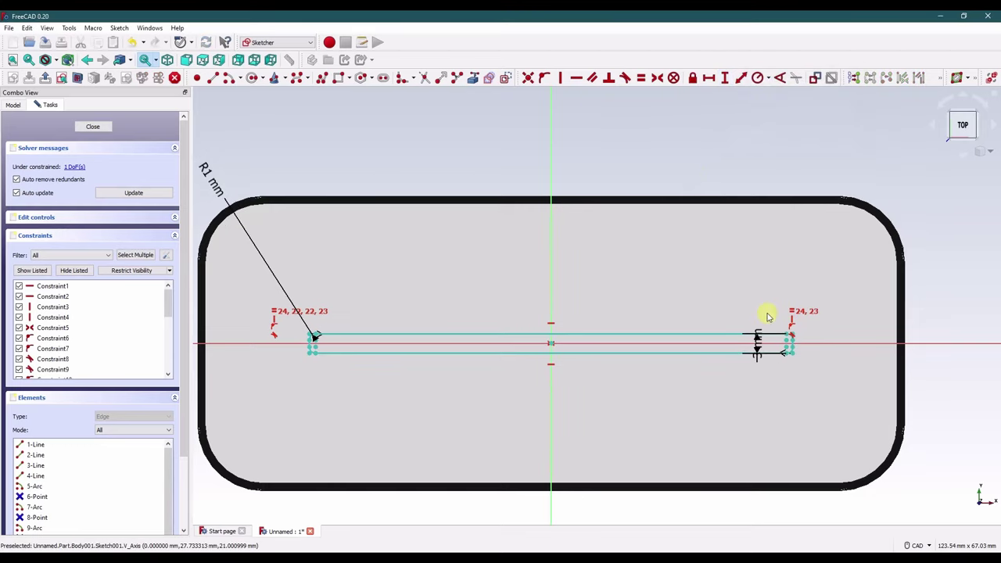
drag(758, 339, 937, 413)
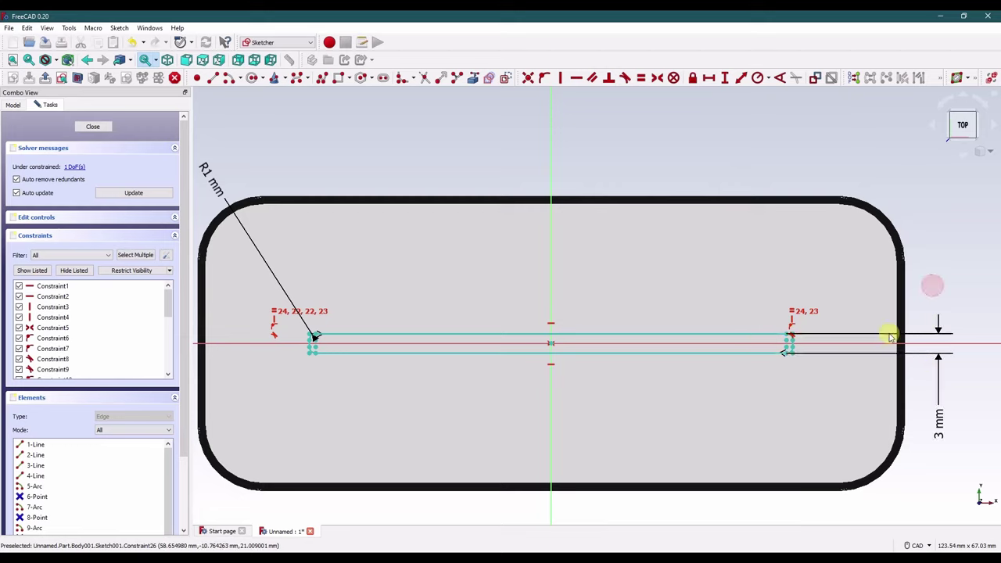
Constrain the slot's top edge to 69 mm wide and close the sketch.
click(792, 340)
click(312, 338)
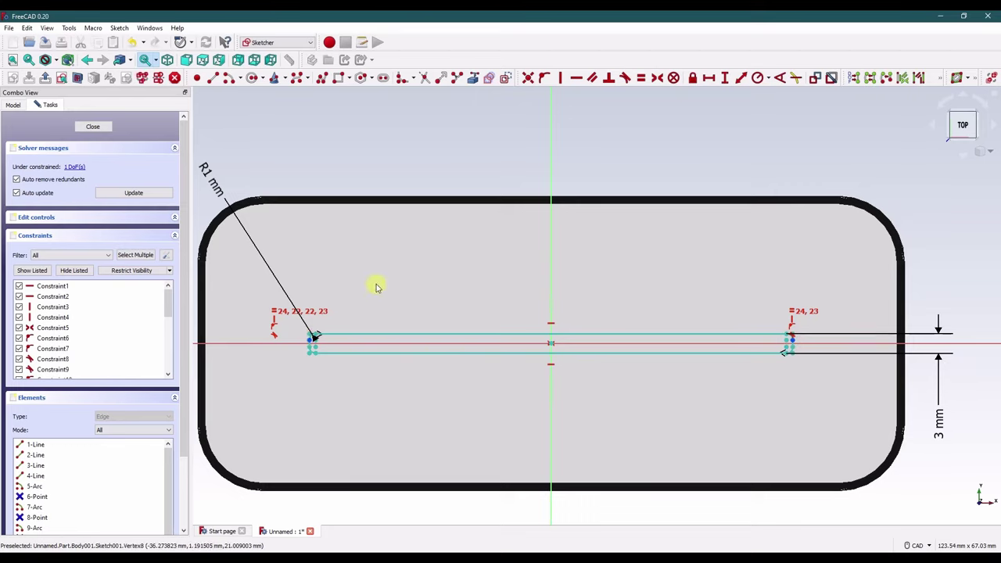
click(709, 78)
text(69)
key(Return)
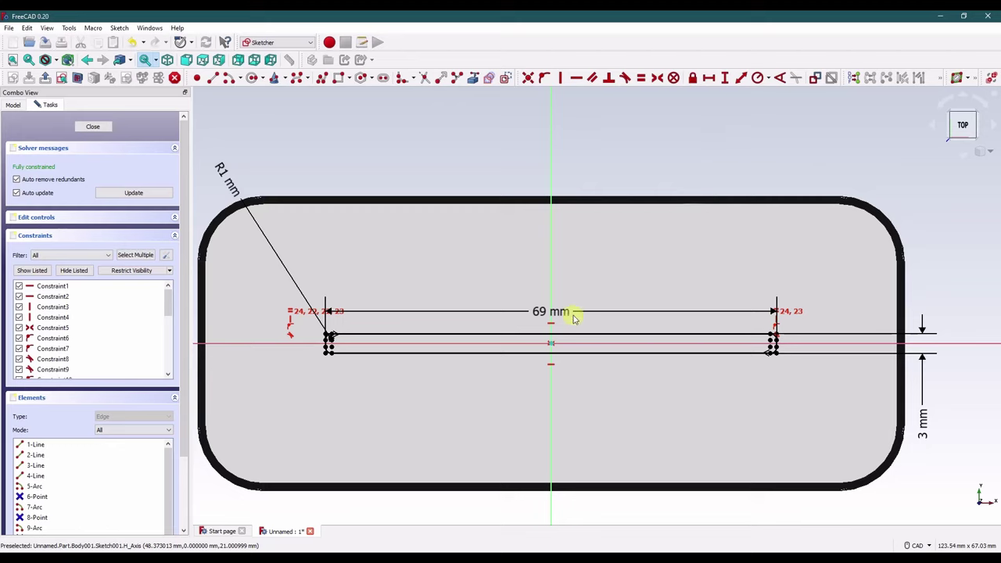
mouse_move(574, 317)
mouse_down()
mouse_move(555, 208)
mouse_move(616, 162)
mouse_move(438, 152)
mouse_up()
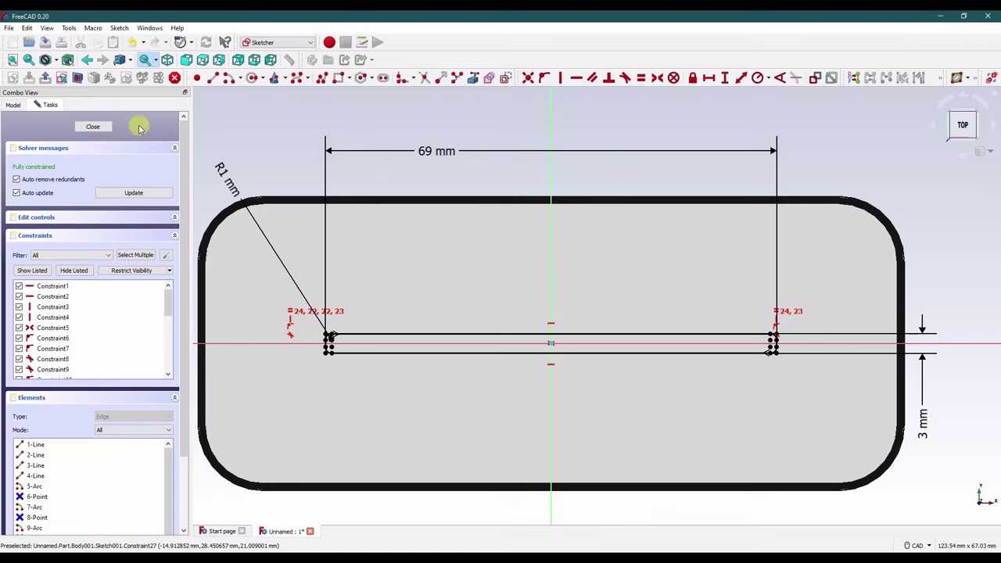
click(93, 126)
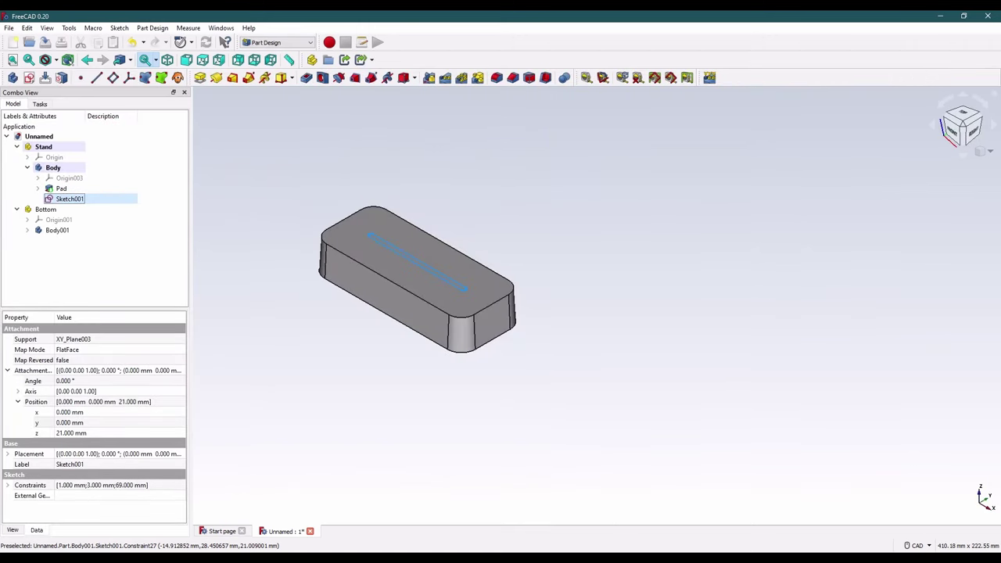
Pocket Sketch001 12 mm into the stand's top and fit the model in view.
click(306, 79)
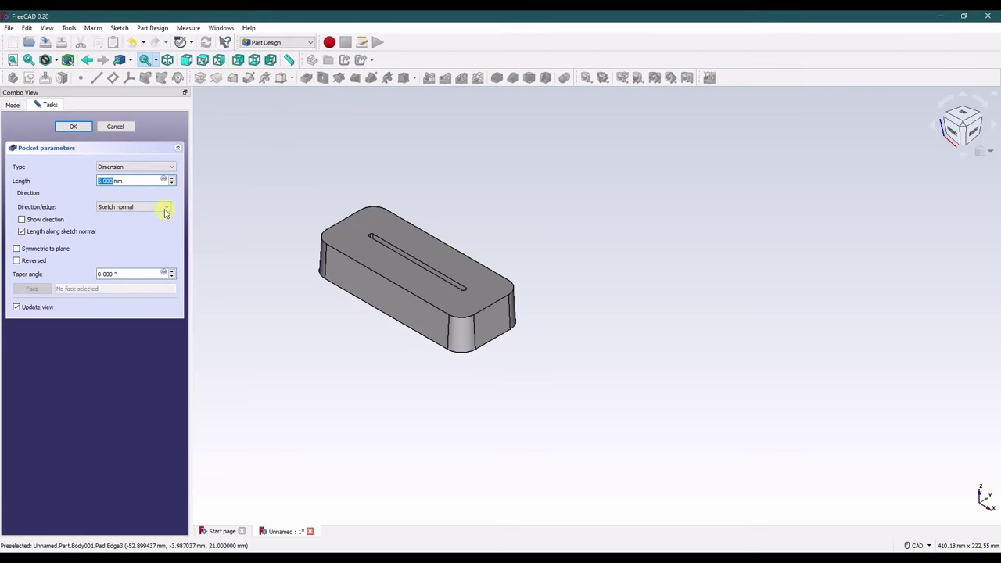
drag(134, 180, 89, 185)
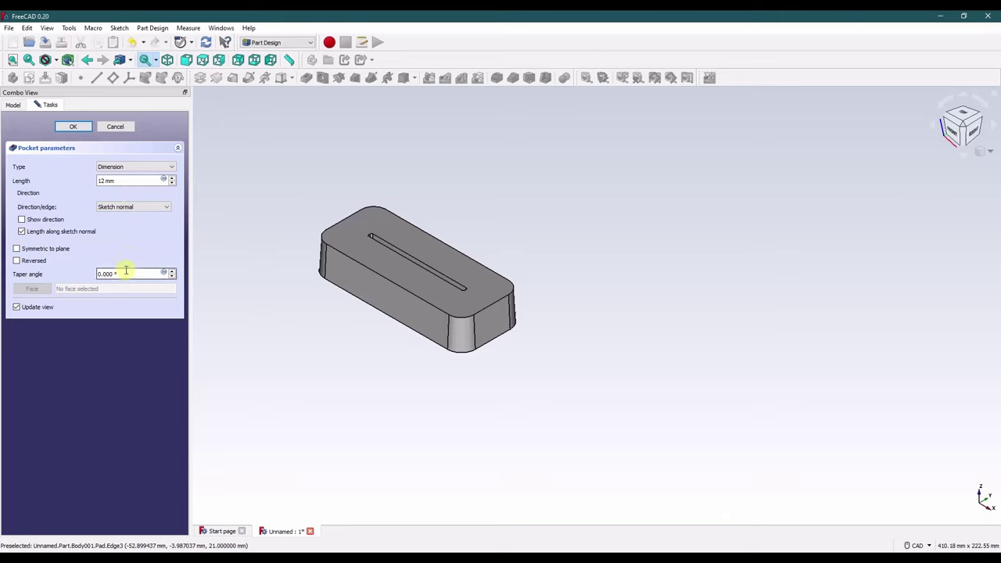
click(73, 127)
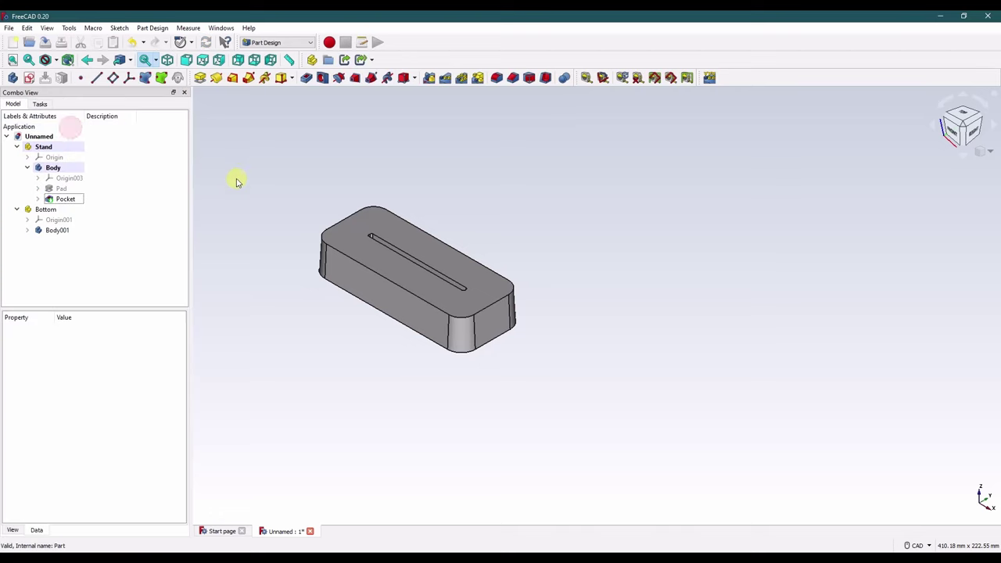
key(v)
key(f)
Reopen the Pocket's settings via Edit and close them again unchanged.
right_click(66, 199)
click(86, 201)
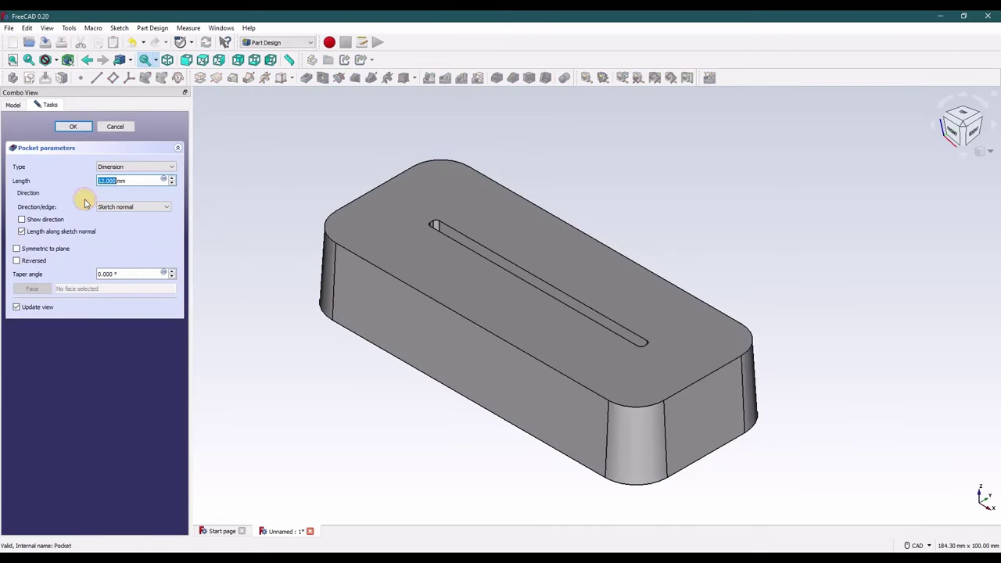
key(Return)
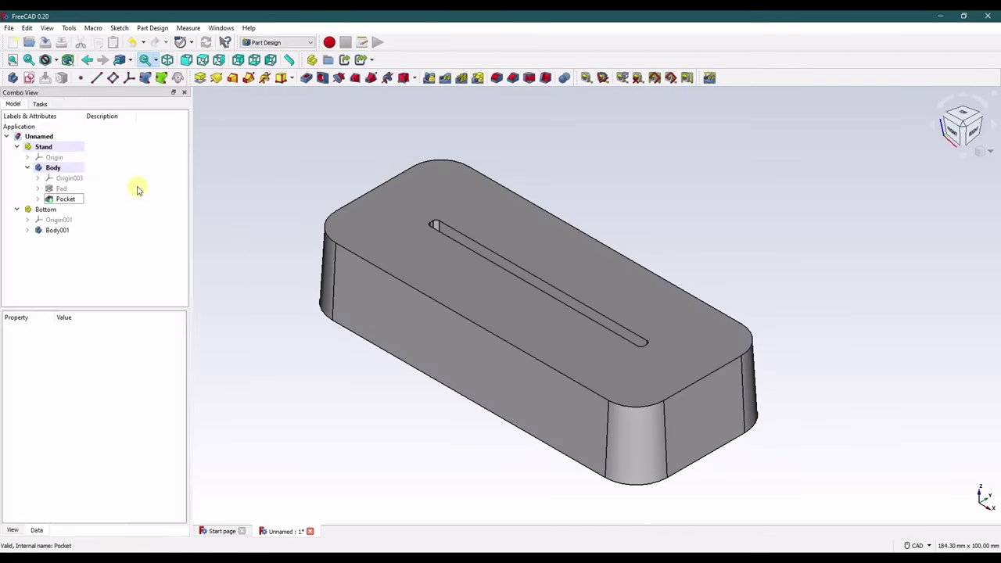
scroll(357, 319, down, 4)
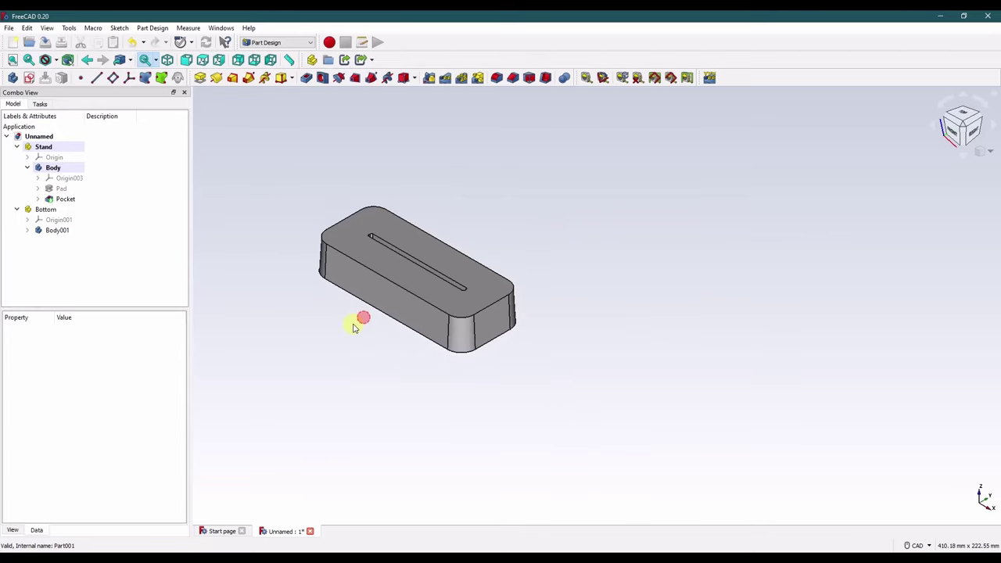
scroll(263, 324, down, 2)
scroll(248, 266, up, 2)
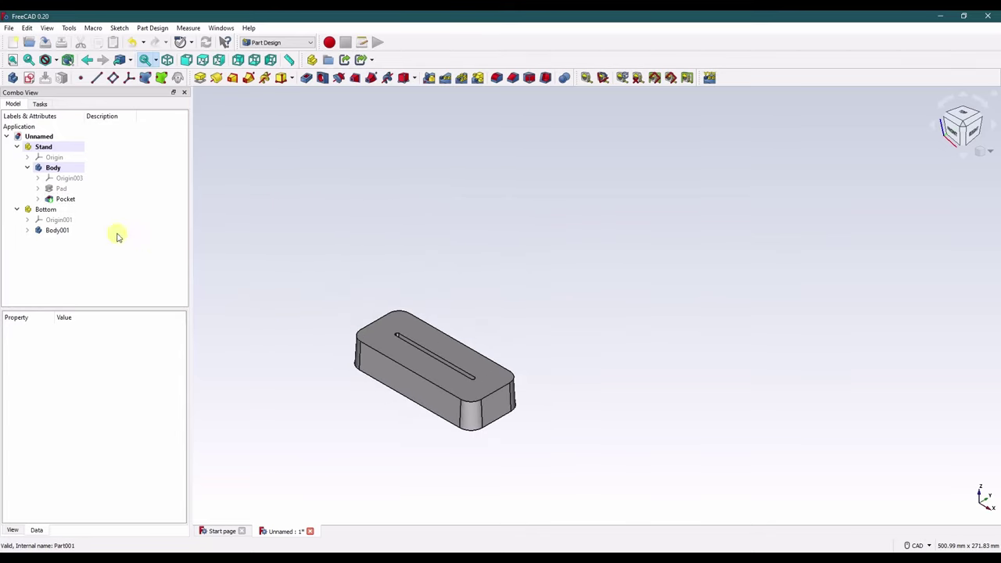
scroll(398, 380, down, 3)
middle_drag(394, 420, 412, 329)
scroll(415, 313, up, 5)
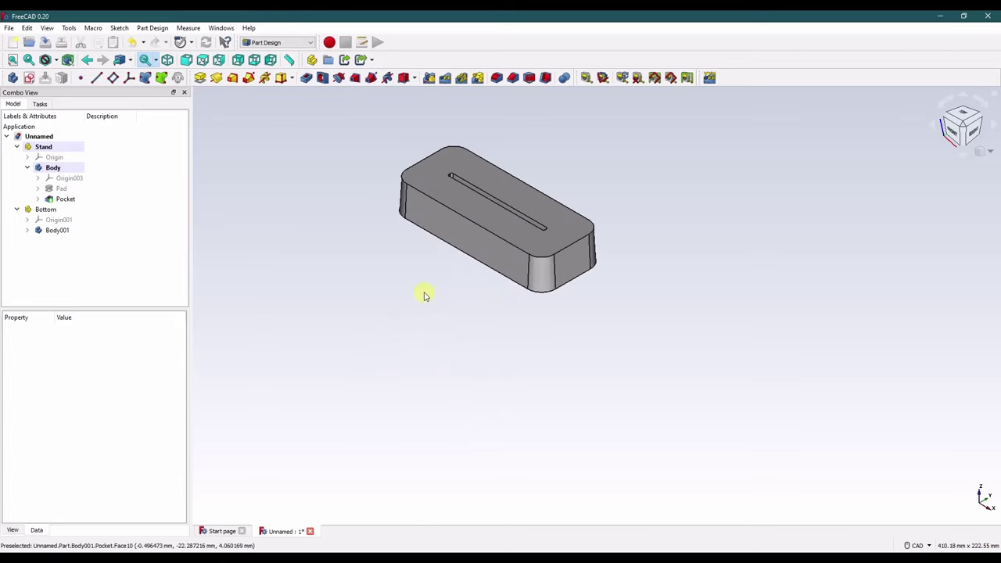
middle_drag(425, 291, 409, 305)
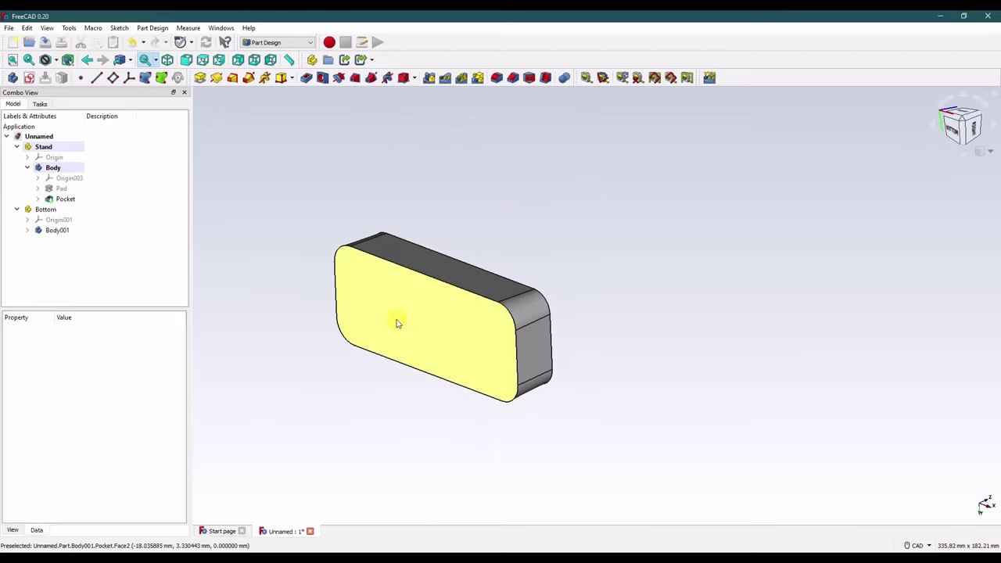
scroll(397, 323, up, 3)
middle_drag(396, 323, 503, 149)
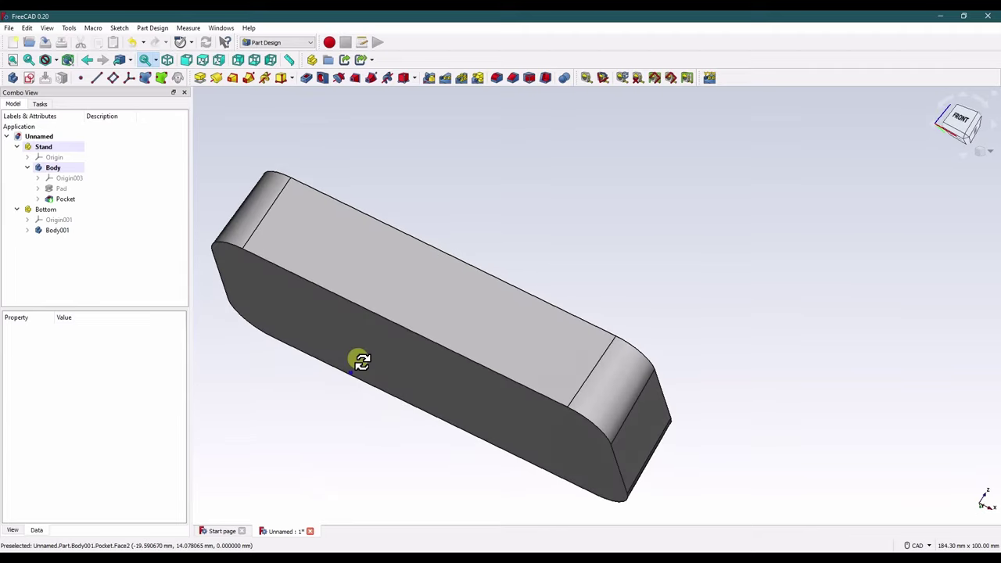
scroll(384, 324, up, 3)
scroll(305, 331, down, 2)
middle_drag(305, 331, 465, 351)
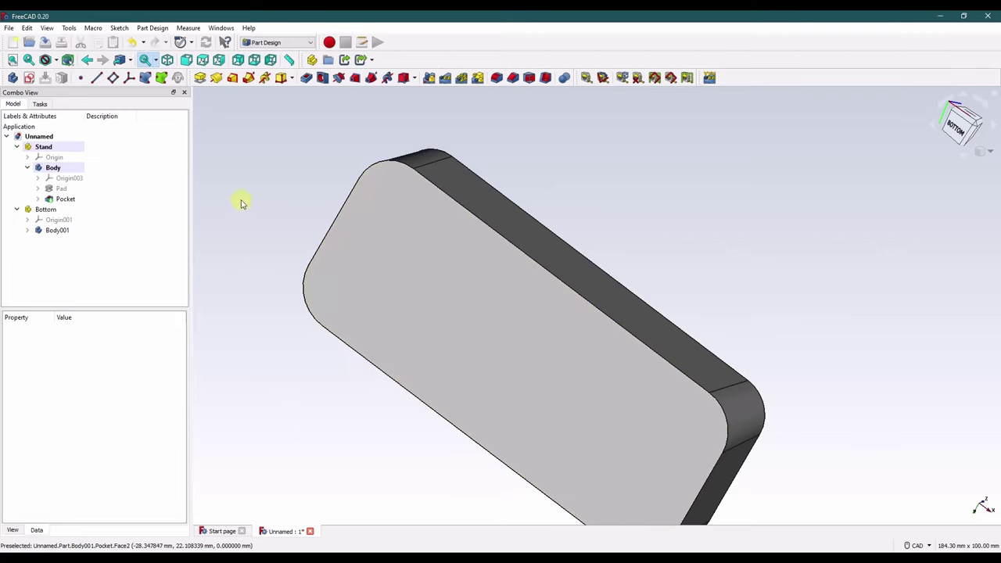
Reveal and select the Pad's base sketch, viewing the model from the bottom.
click(38, 188)
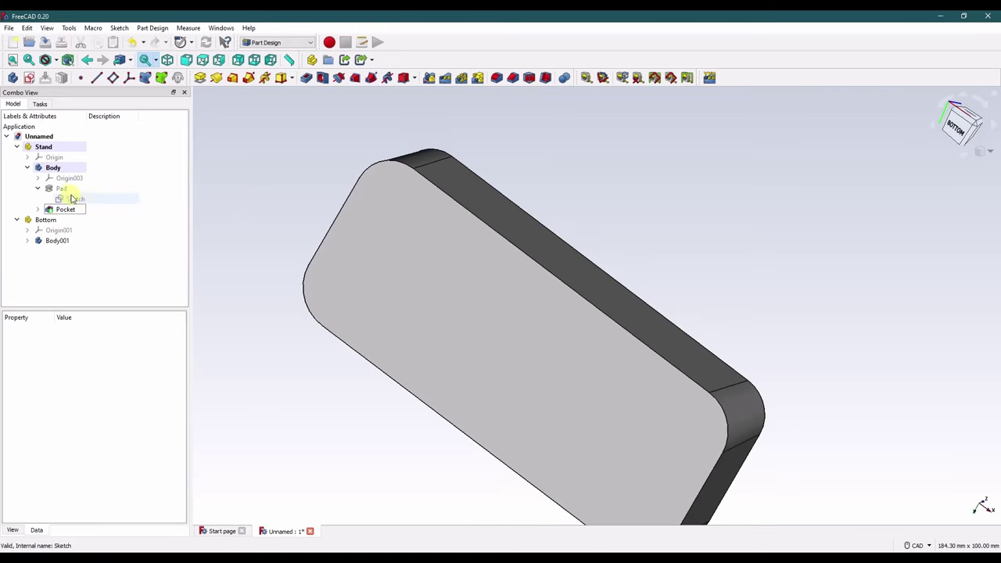
click(72, 199)
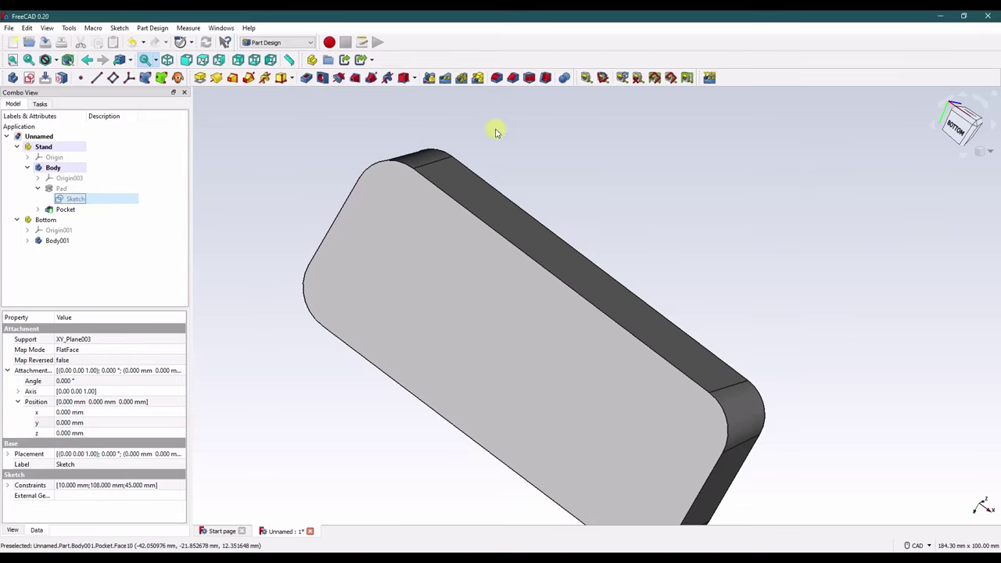
click(876, 153)
click(990, 151)
click(955, 125)
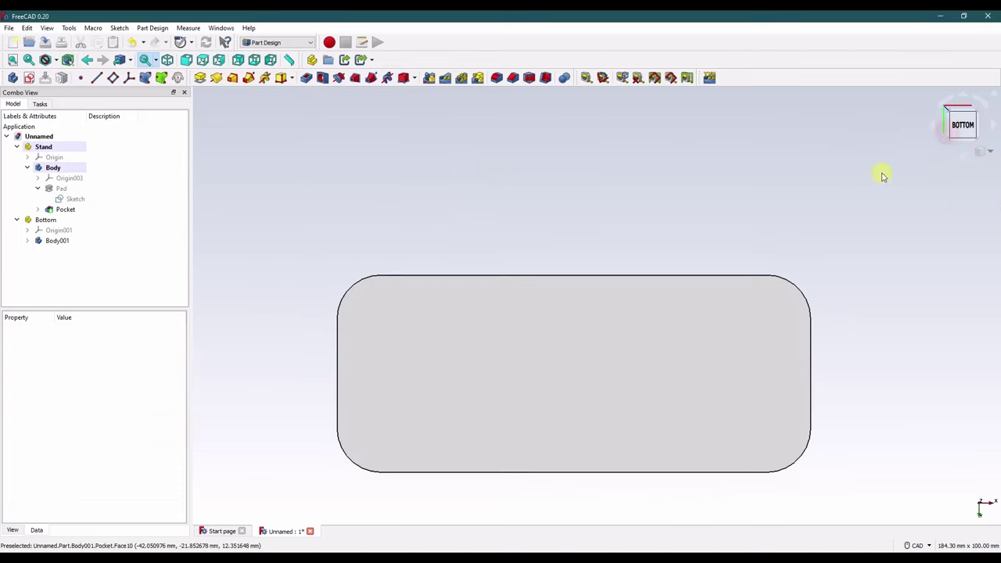
click(73, 199)
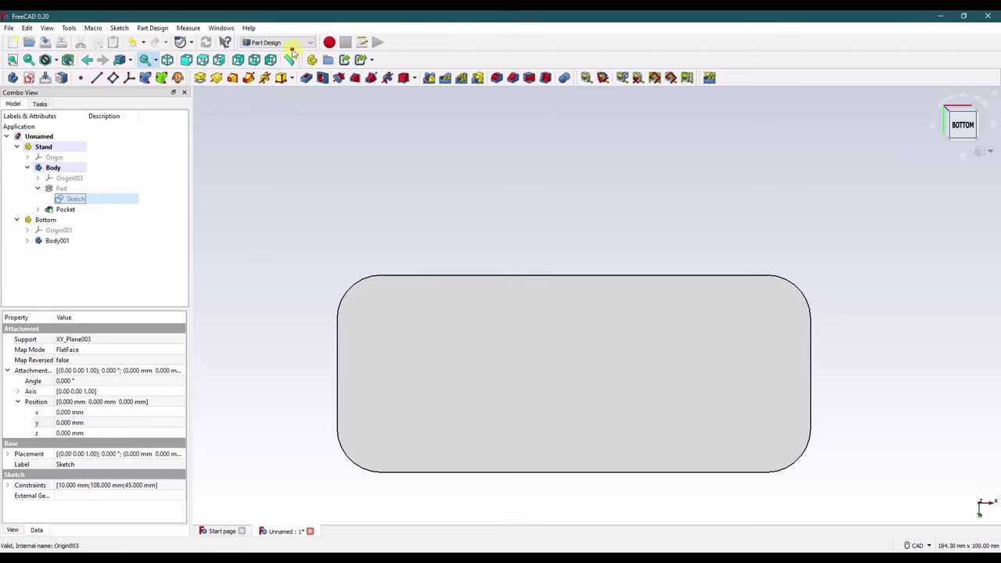
In the Draft workbench, offset the Pad's base sketch by 3 mm.
click(289, 43)
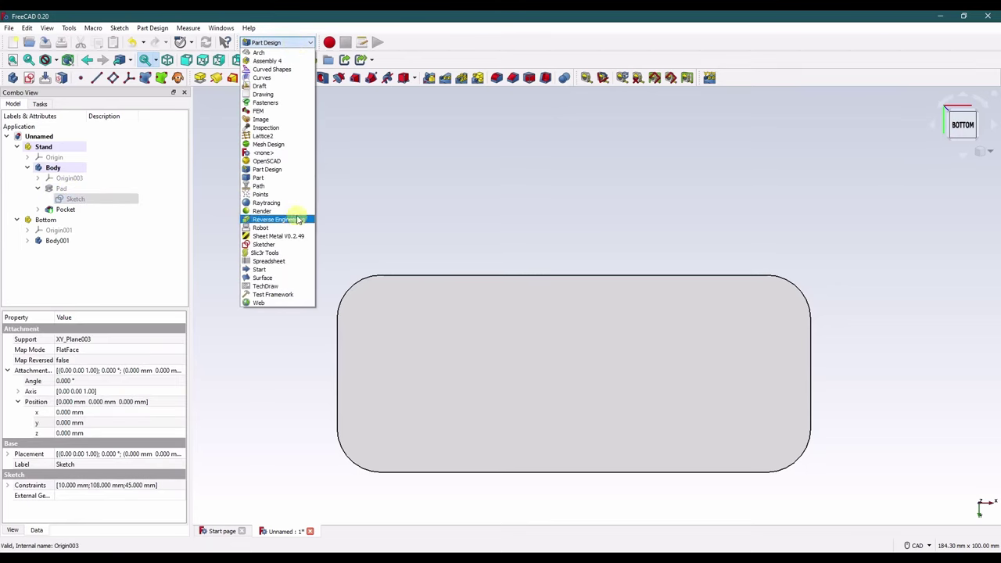
click(282, 85)
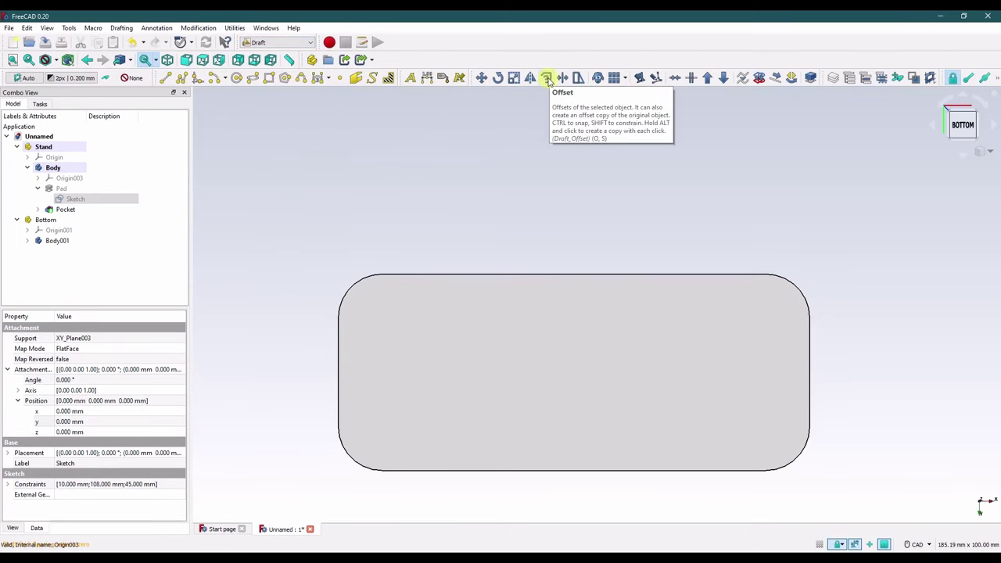
click(75, 198)
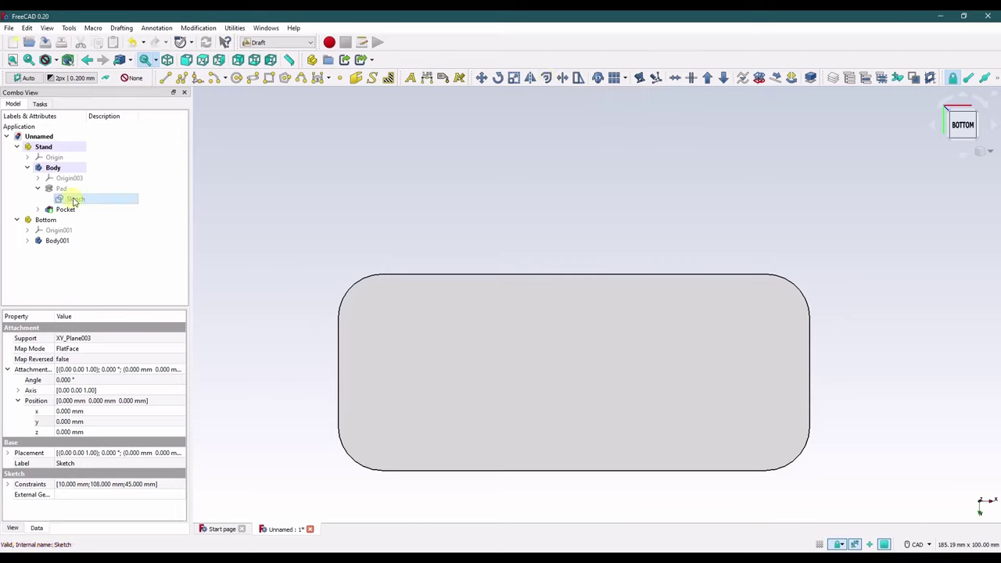
click(546, 79)
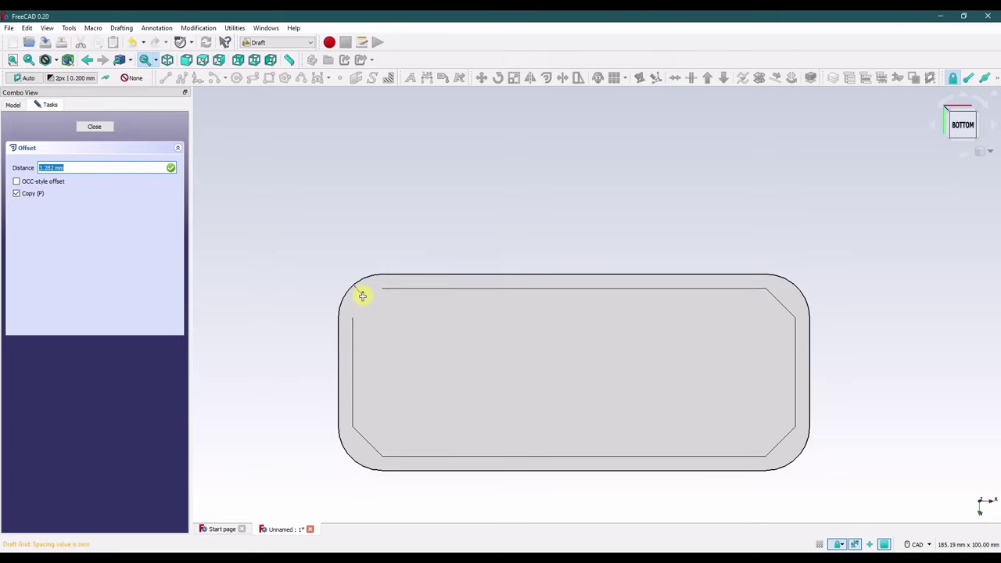
text(3)
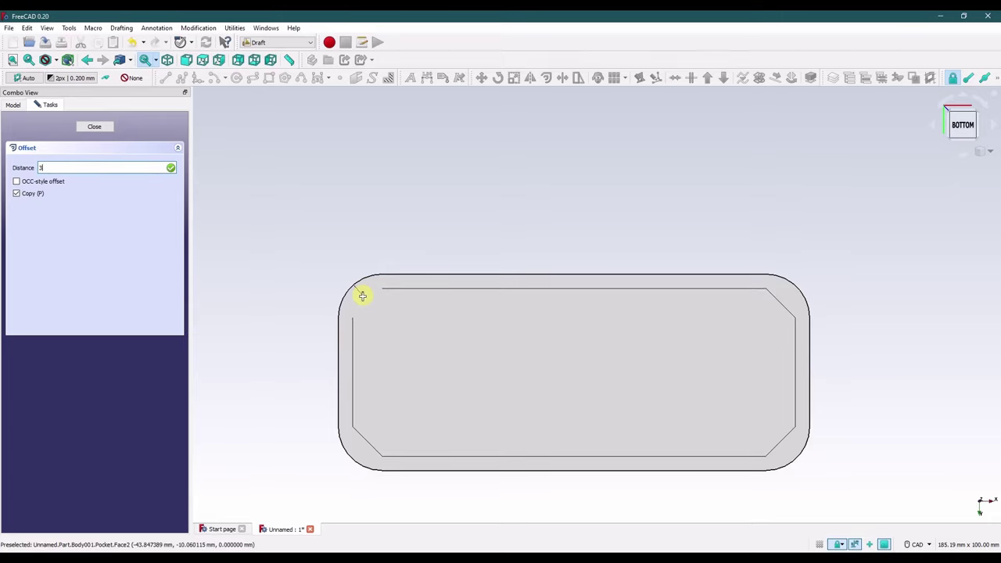
key(Return)
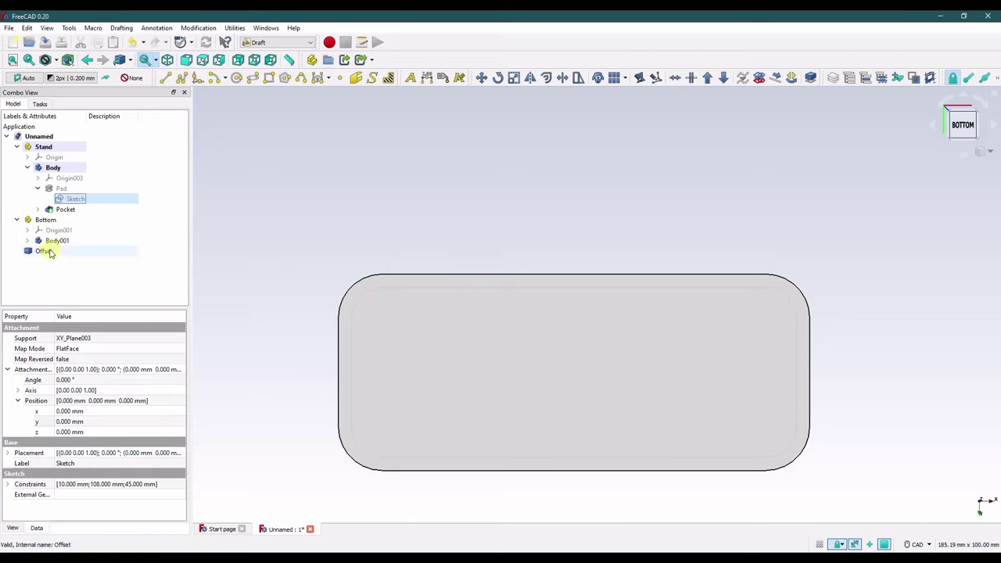
Convert the offset into Sketch002, move it into Body after Pocket, and delete the Offset.
click(43, 251)
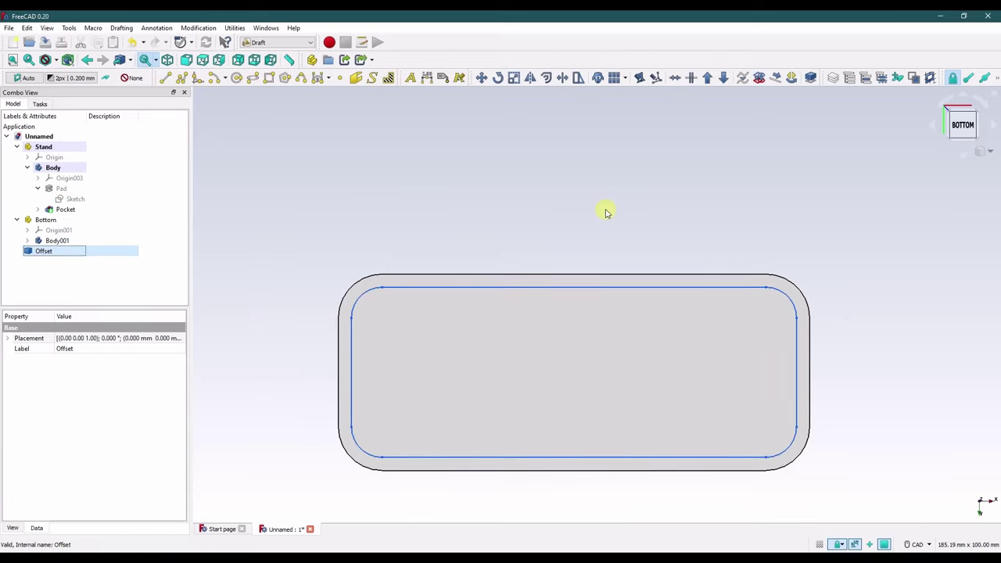
click(761, 81)
click(47, 260)
drag(47, 260, 54, 167)
click(261, 199)
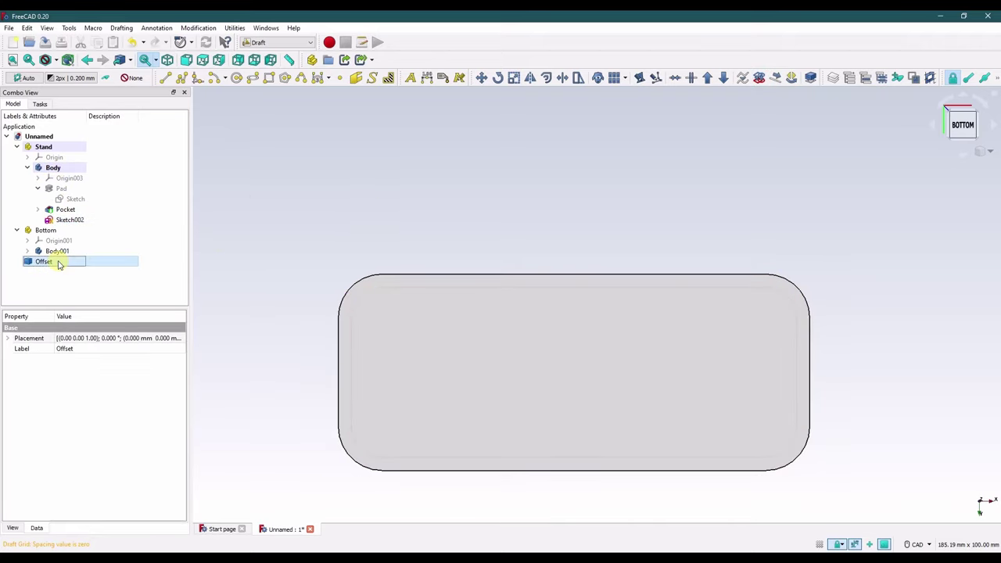
key(Delete)
Open Sketch002 for editing, close it again, and return to an isometric view.
click(72, 221)
right_click(76, 223)
click(94, 226)
click(988, 156)
click(977, 181)
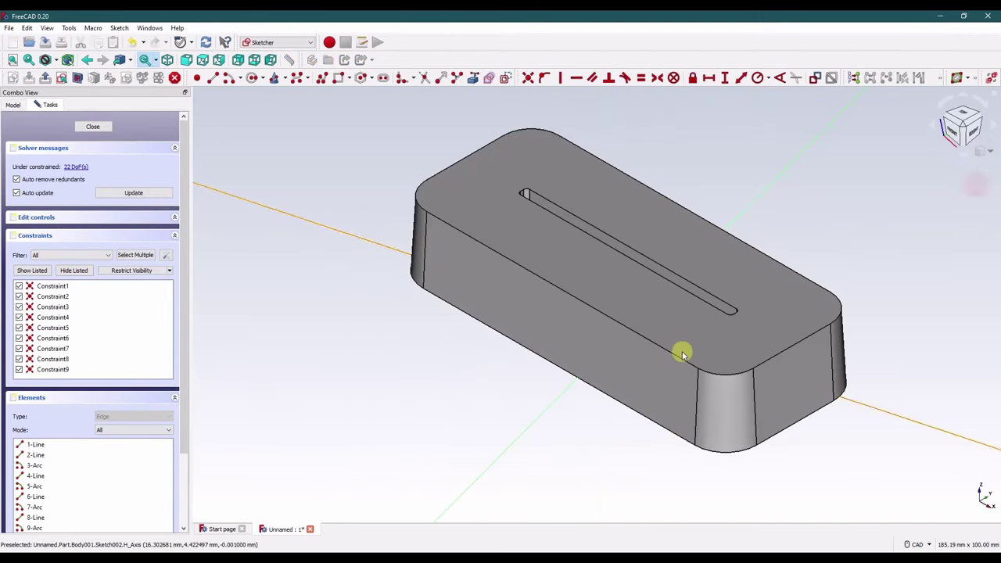
click(93, 127)
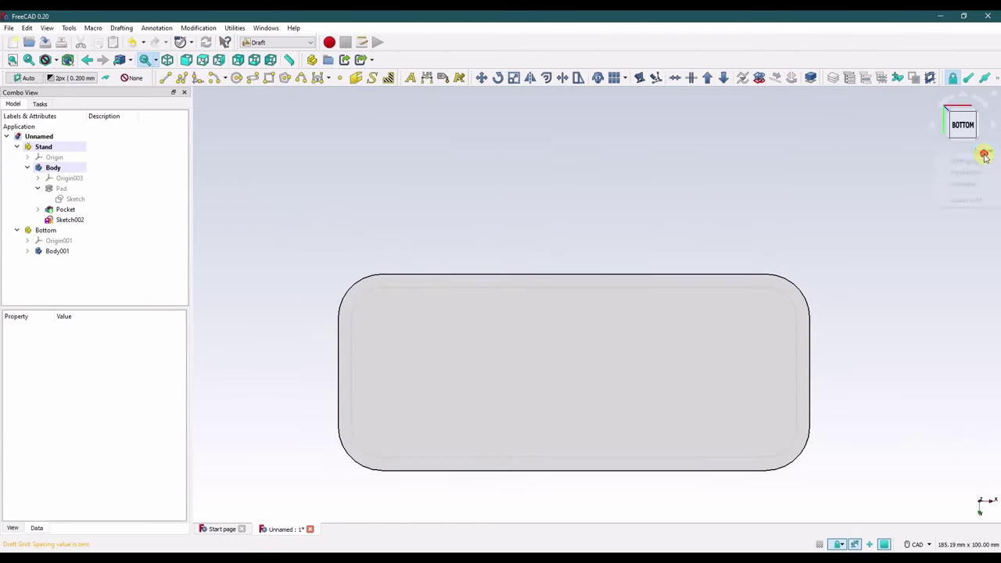
click(971, 185)
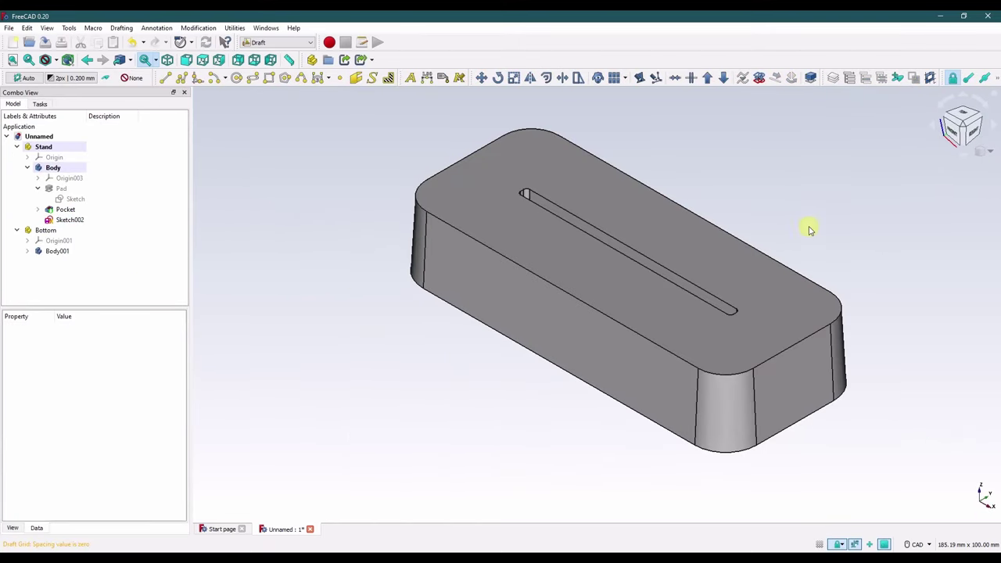
right_click(838, 177)
click(824, 170)
Delete Sketch002 and offset the Pad's base sketch 3 mm inward again.
click(960, 124)
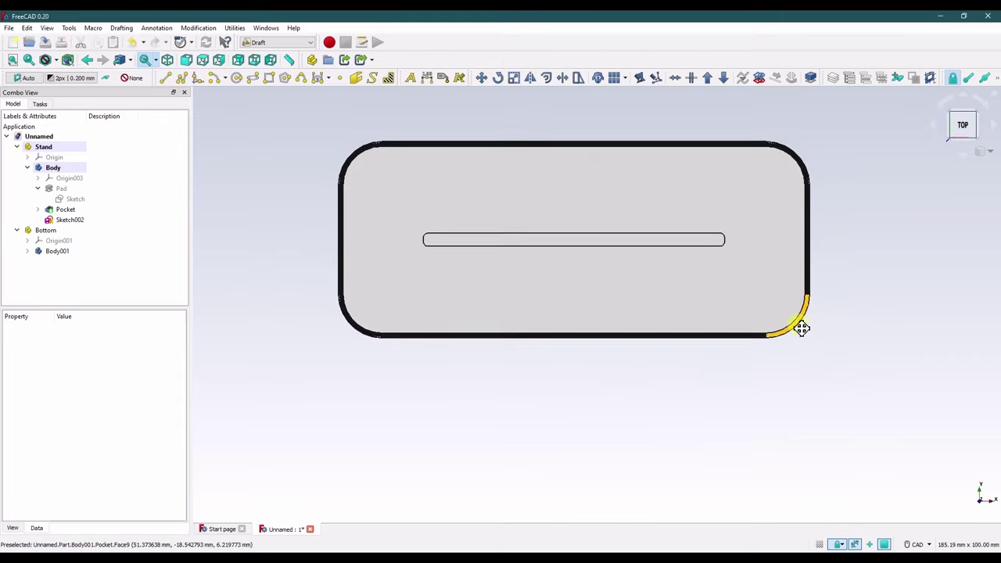
click(75, 222)
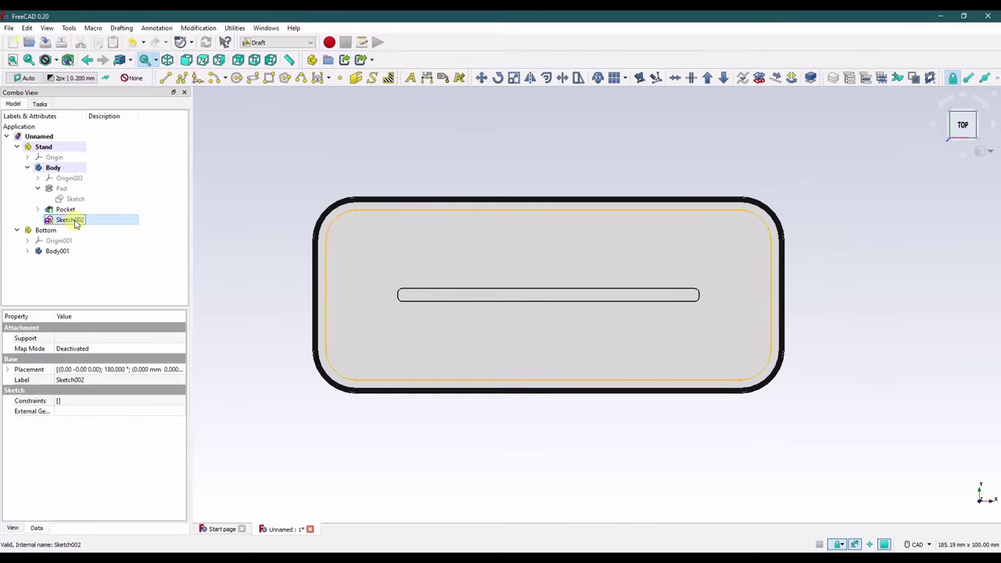
key(Delete)
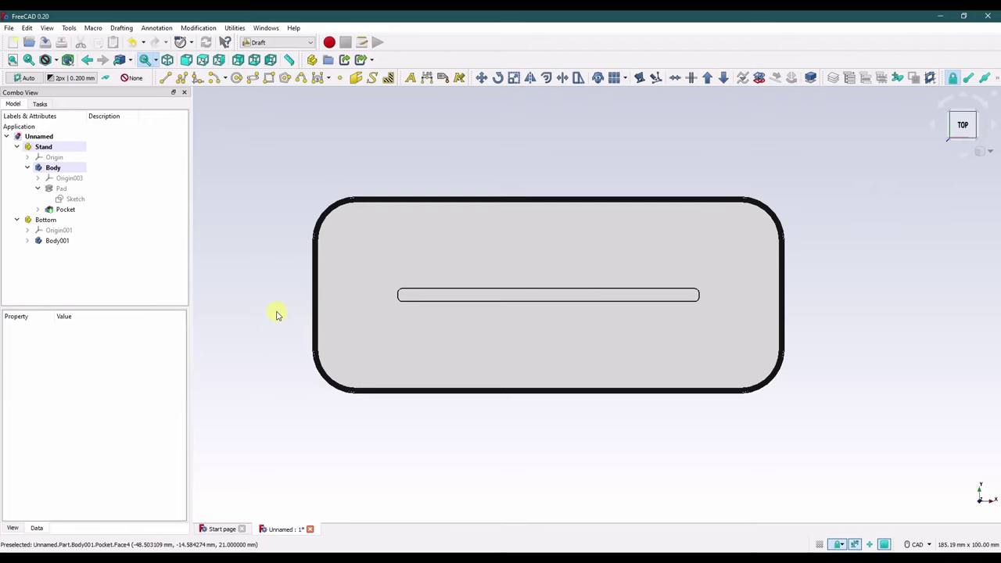
click(76, 199)
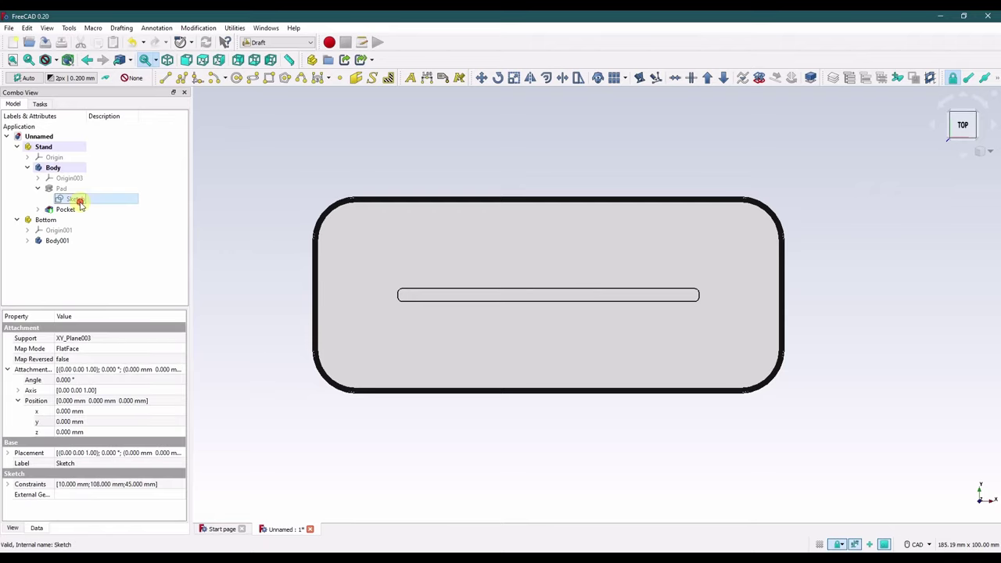
click(547, 78)
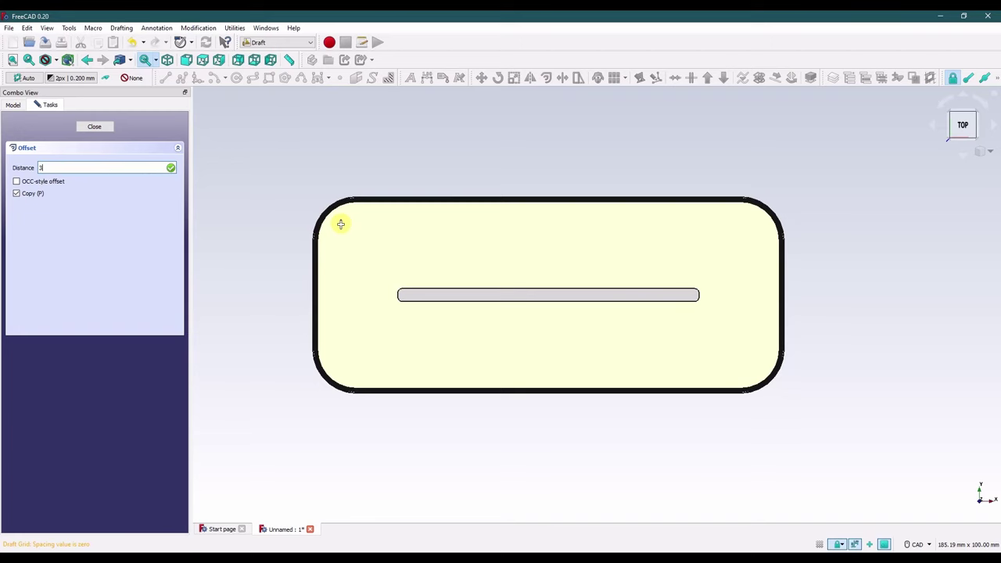
text(3)
key(Return)
Convert the new offset into Sketch002, delete the Offset, and move Sketch002 into Body after Pocket.
click(56, 251)
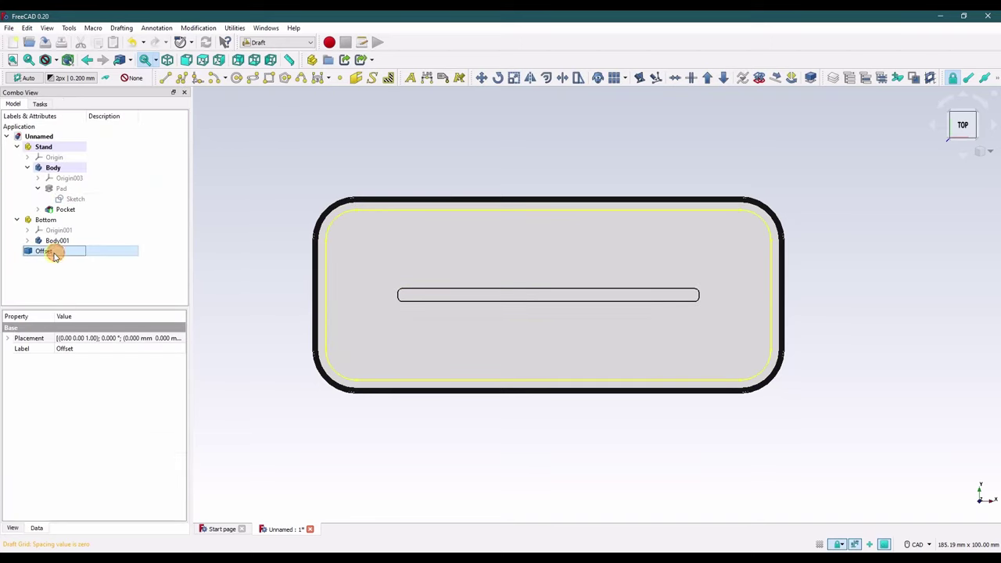
click(759, 78)
click(58, 251)
key(Delete)
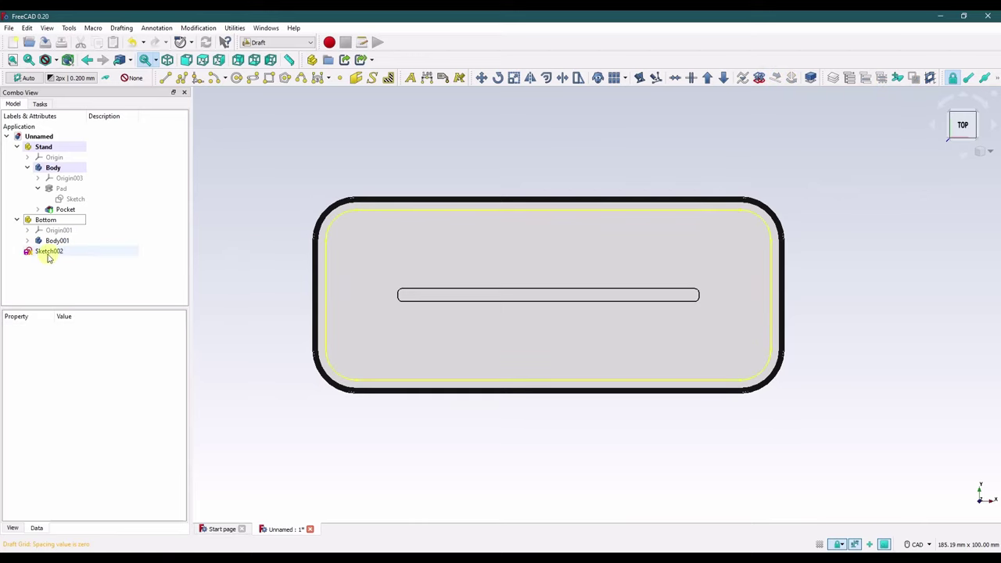
drag(49, 252, 60, 165)
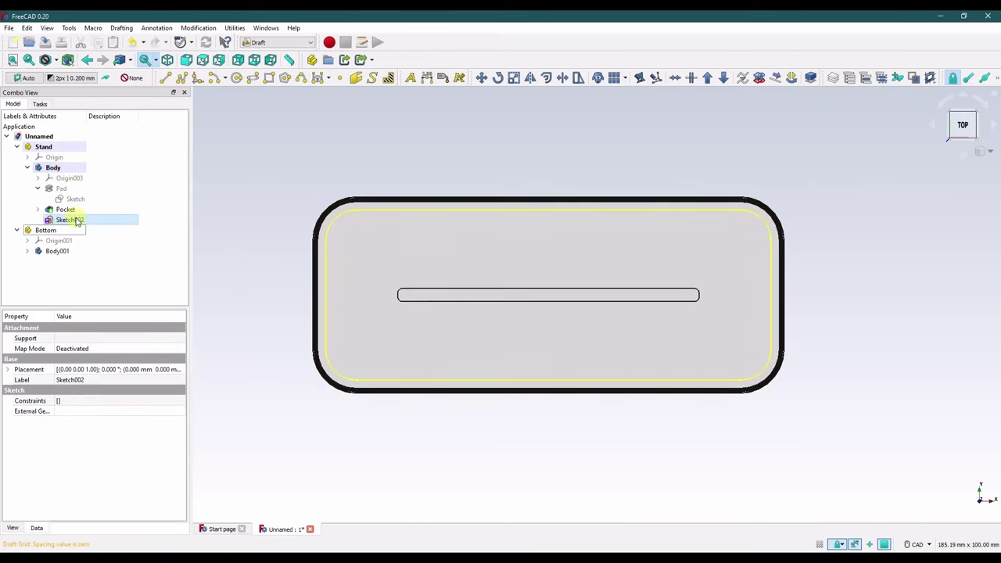
click(221, 196)
click(69, 219)
mouse_move(336, 405)
middle_down()
mouse_move(373, 315)
mouse_move(512, 293)
mouse_move(313, 391)
middle_up()
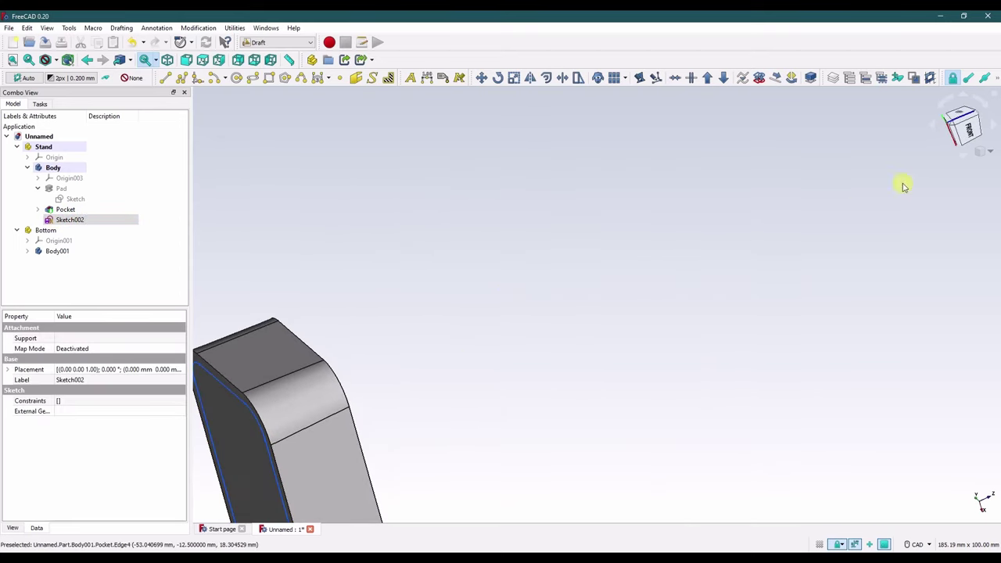
click(990, 153)
click(950, 183)
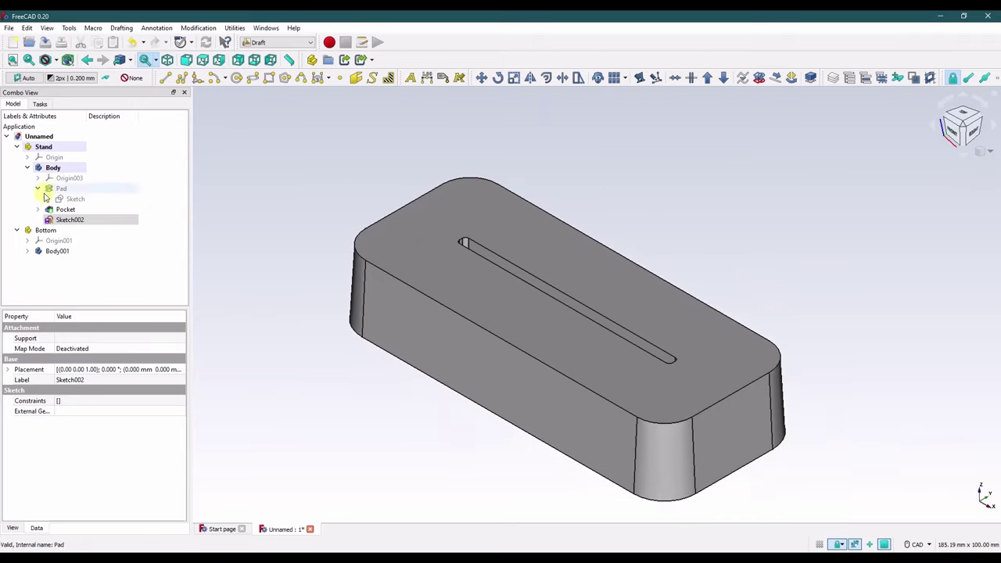
In Part Design, pocket Sketch002 reversed to an 18 mm depth.
click(37, 189)
click(274, 42)
click(279, 165)
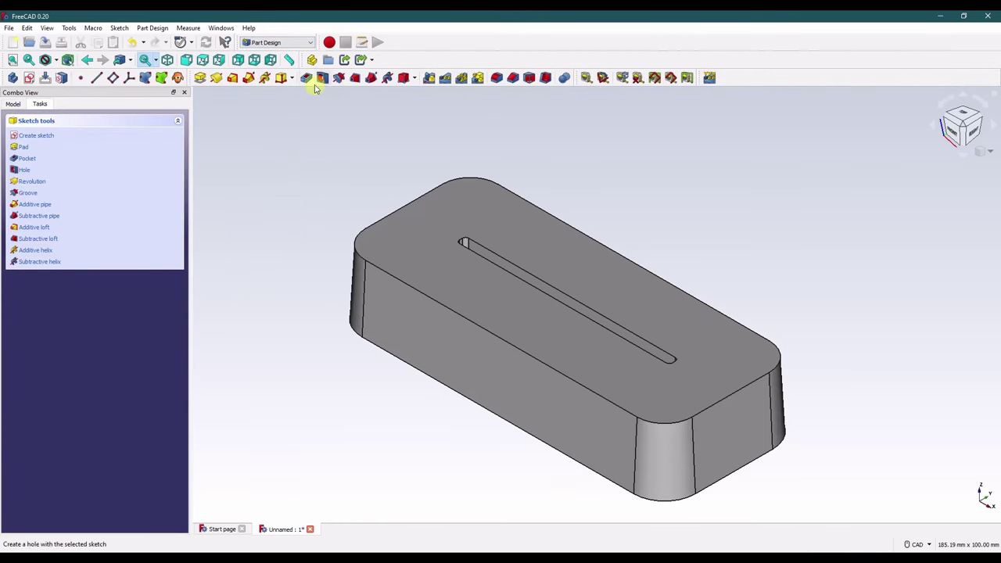
click(323, 77)
middle_drag(308, 285, 306, 339)
click(30, 261)
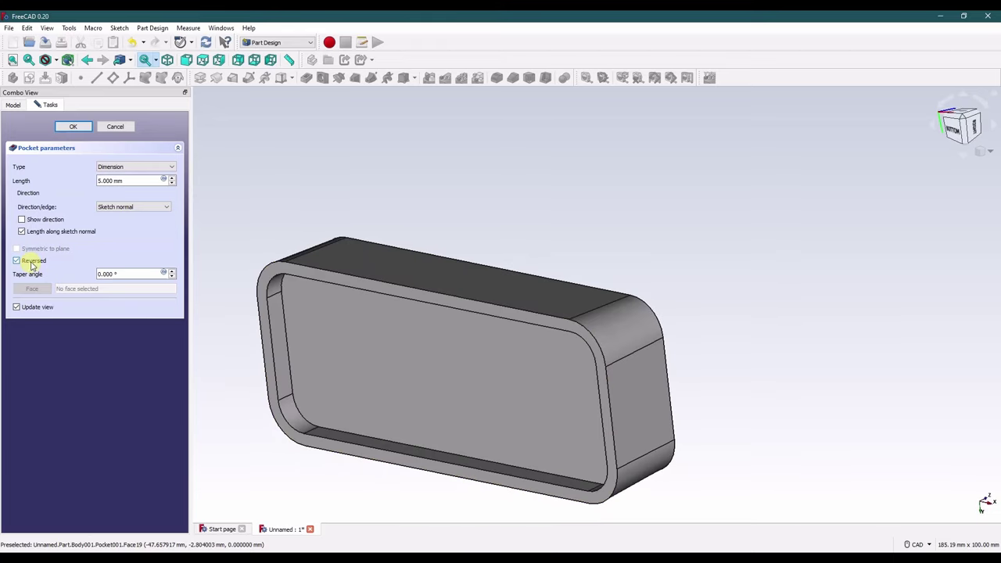
drag(141, 181, 83, 186)
click(117, 195)
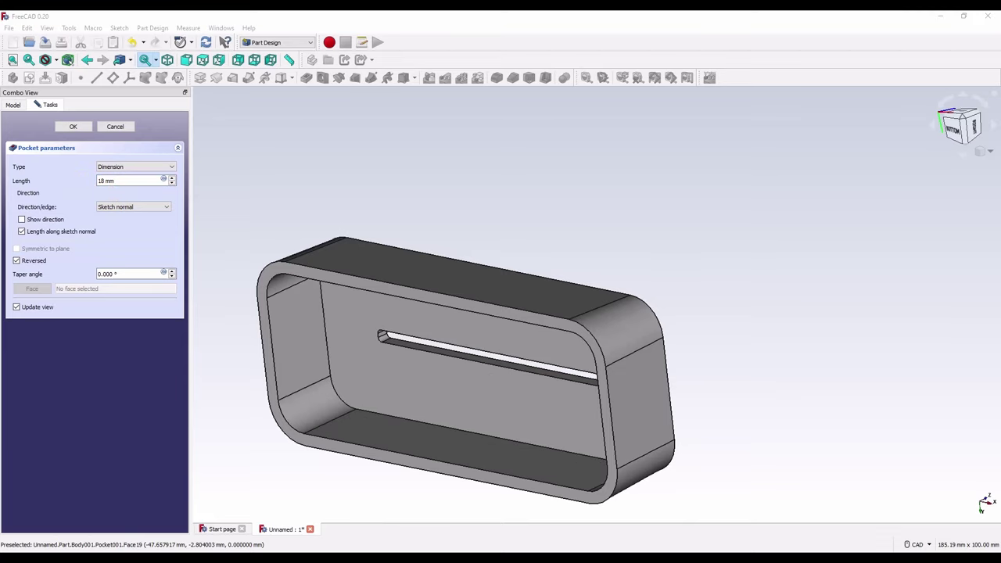
Set the pocket's taper angle to -3° and apply it.
click(54, 276)
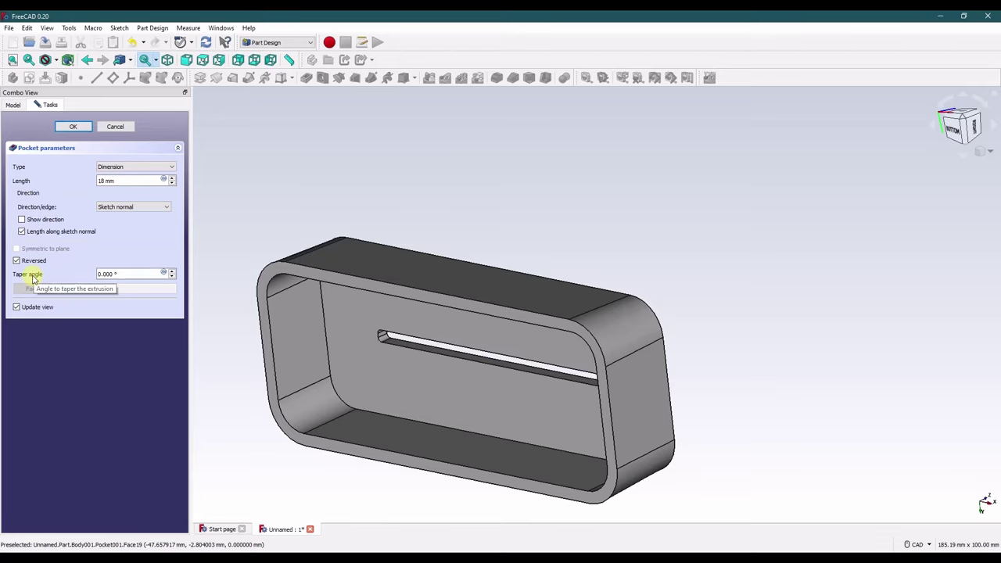
double_click(125, 273)
text(0.)
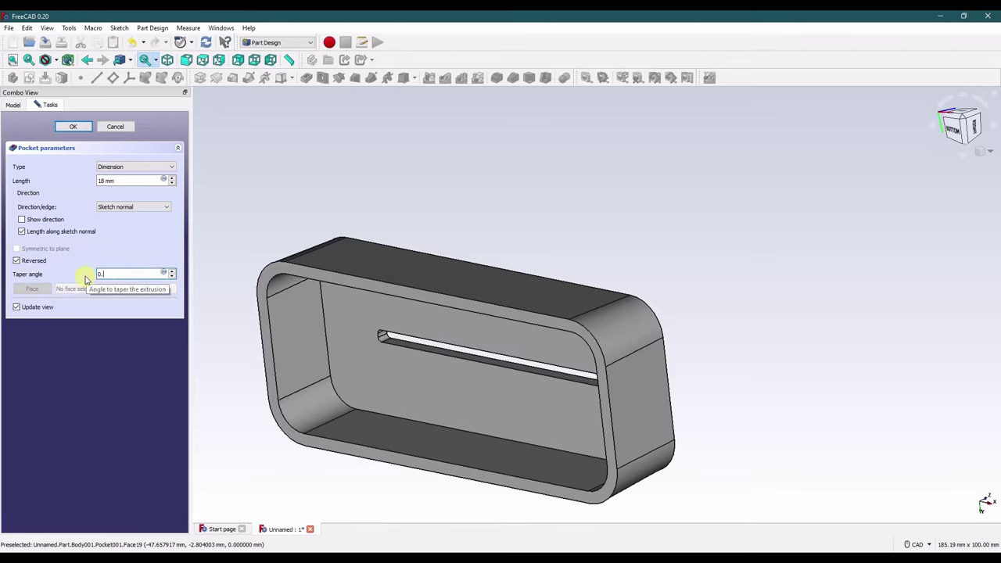
key(BackSpace)
key(BackSpace)
text(-3)
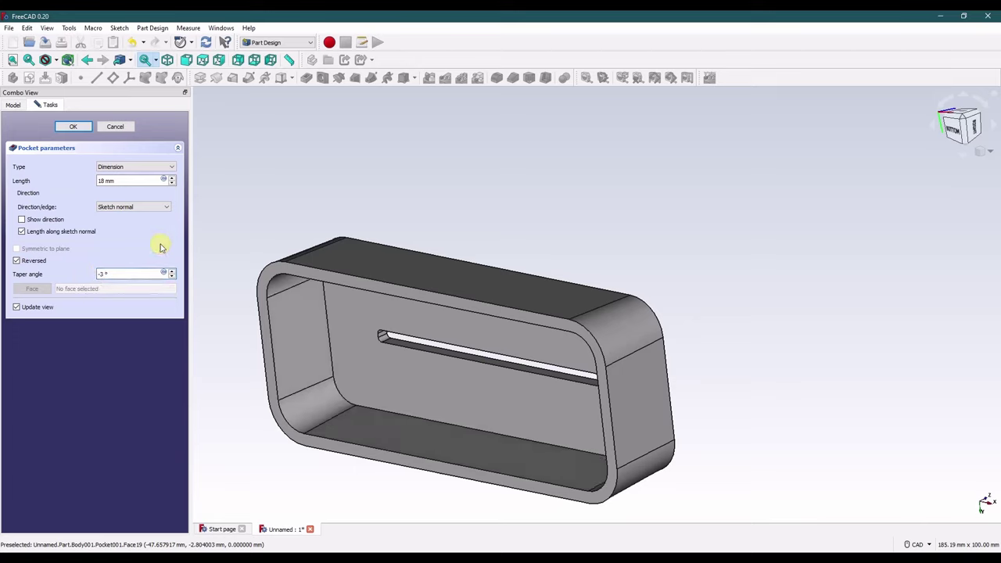
click(74, 126)
Return to the model tree and orbit to inspect the stand's top face.
click(14, 104)
click(273, 156)
middle_drag(279, 214, 444, 292)
middle_drag(986, 156, 261, 196)
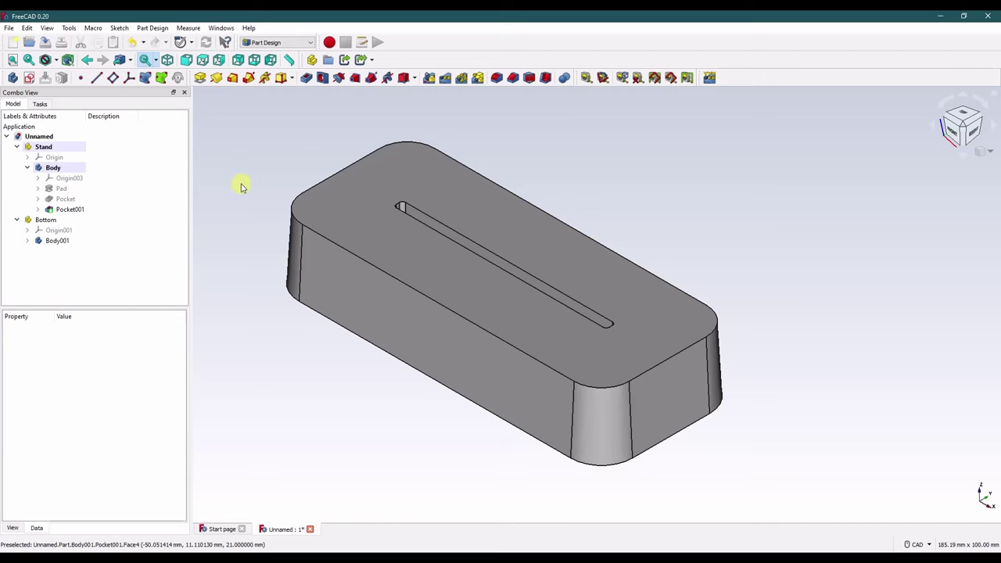
Open Pocket001's Sketch002 for editing.
click(37, 209)
right_click(68, 220)
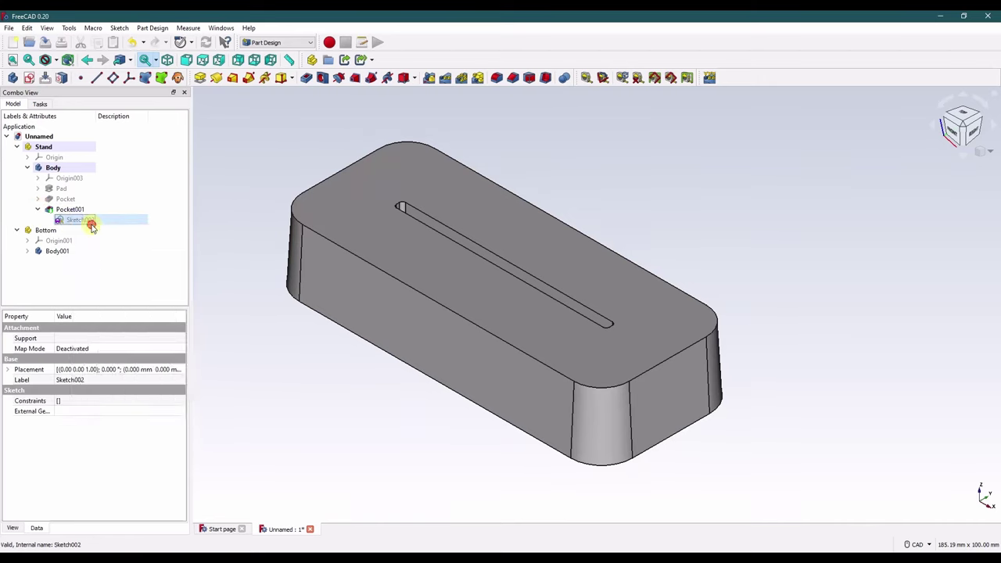
click(100, 236)
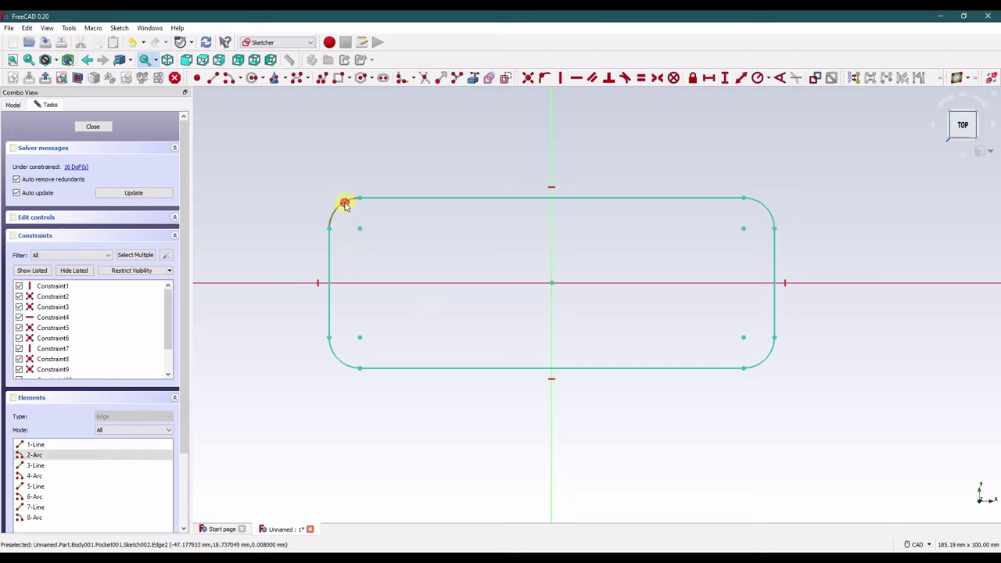
click(345, 204)
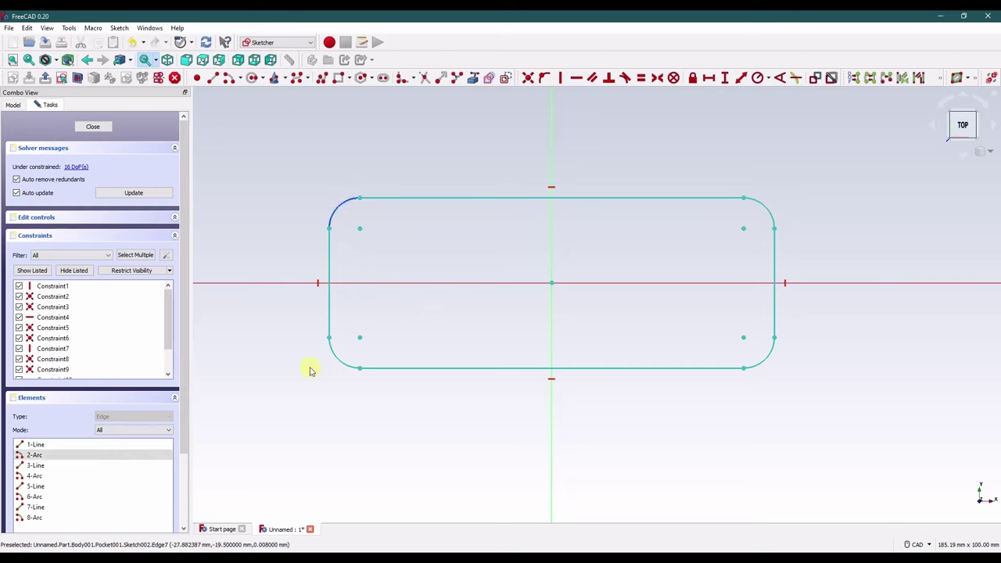
click(284, 357)
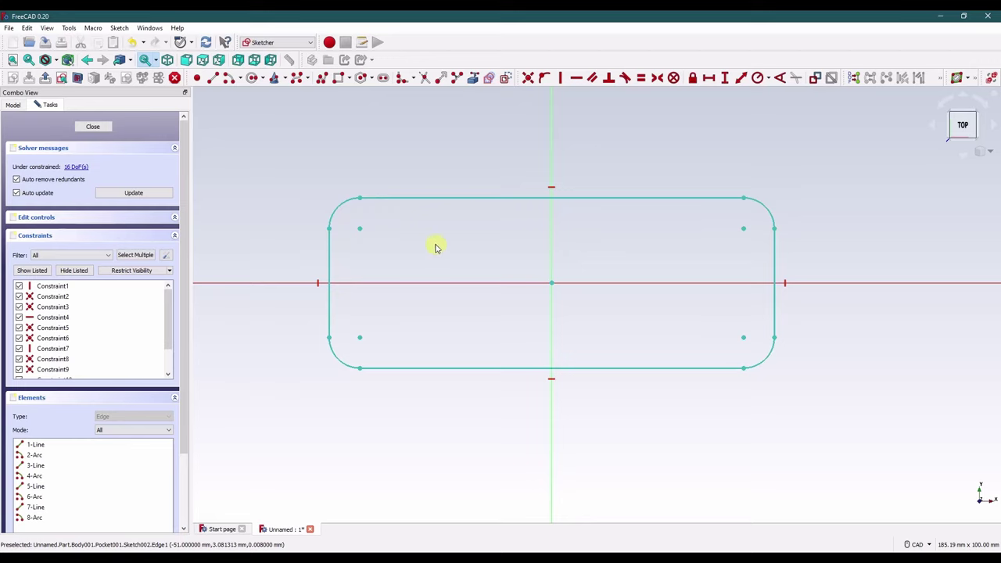
Make each straight edge tangent to its adjoining corner arc at all four corners.
click(329, 231)
click(333, 214)
click(626, 77)
click(397, 198)
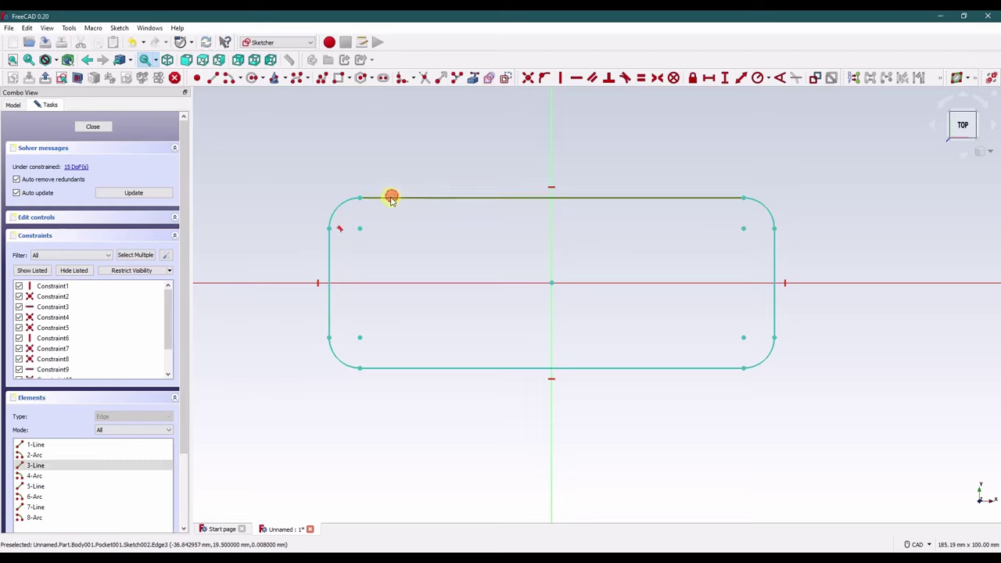
click(339, 204)
click(625, 77)
click(704, 198)
click(765, 205)
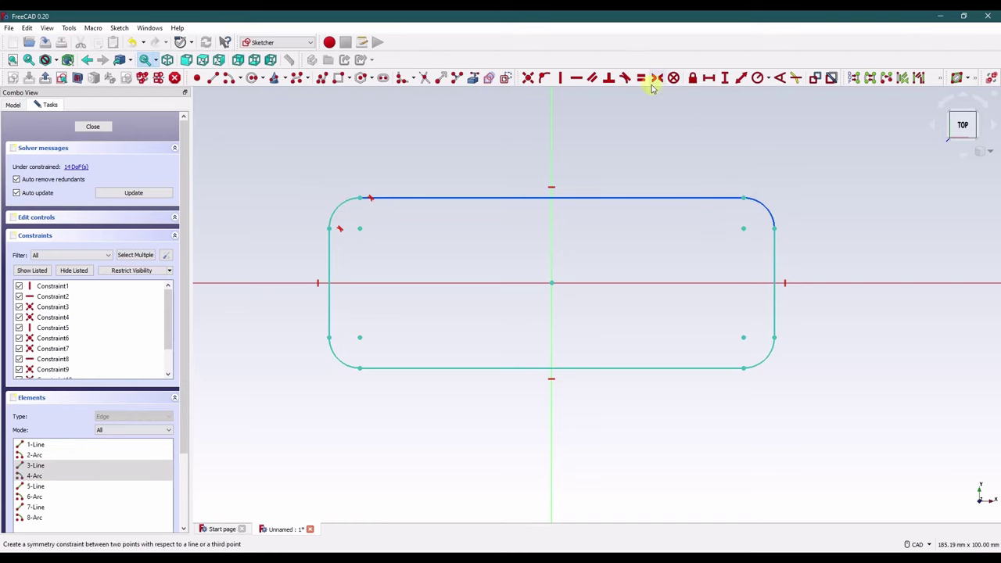
click(625, 77)
click(765, 205)
click(774, 258)
click(625, 77)
click(764, 361)
click(626, 77)
click(765, 362)
click(704, 368)
click(625, 77)
click(342, 360)
click(626, 78)
click(328, 316)
click(625, 78)
Make the top-left and bottom-right arc centres symmetric about the origin.
click(360, 229)
click(743, 337)
click(552, 283)
key(s)
Give all four corner arcs an equal 7 mm radius.
click(333, 350)
click(338, 206)
click(765, 206)
click(772, 349)
click(757, 78)
key(Return)
drag(272, 434, 248, 450)
Set the 102 mm overall width, add the final symmetry constraint, and close the sketch.
key(l)
click(743, 201)
click(799, 285)
click(743, 367)
key(s)
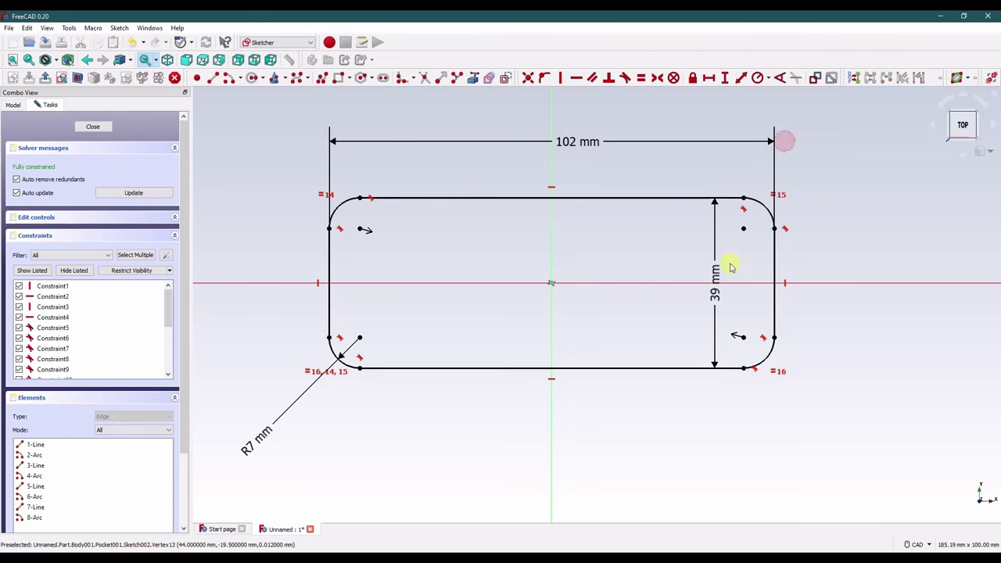
key(Escape)
click(283, 159)
click(38, 209)
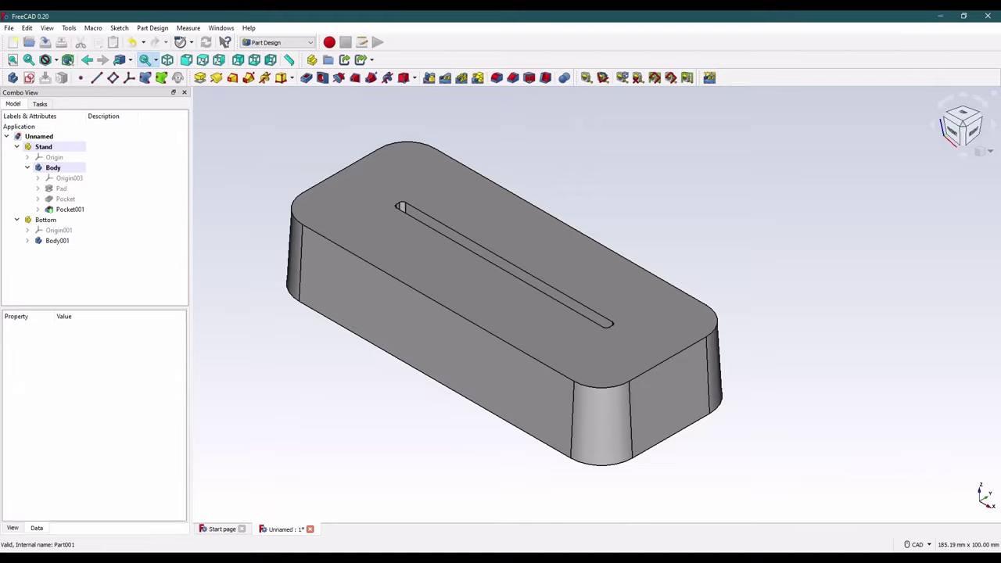
Orbit around the hollow underside, reveal Sketch001 under Pocket, then reset the view orientation.
middle_drag(438, 328, 294, 243)
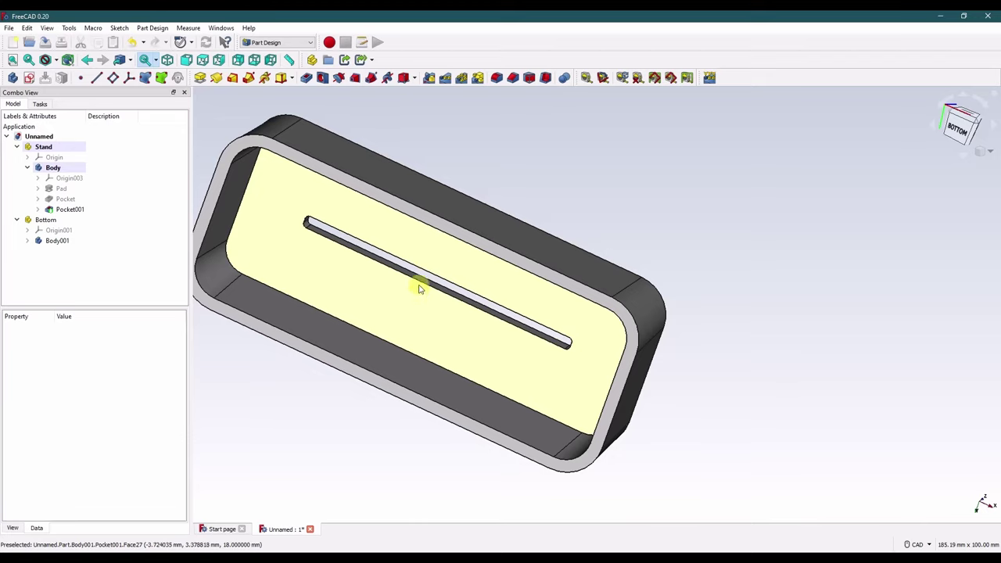
middle_drag(395, 247, 327, 248)
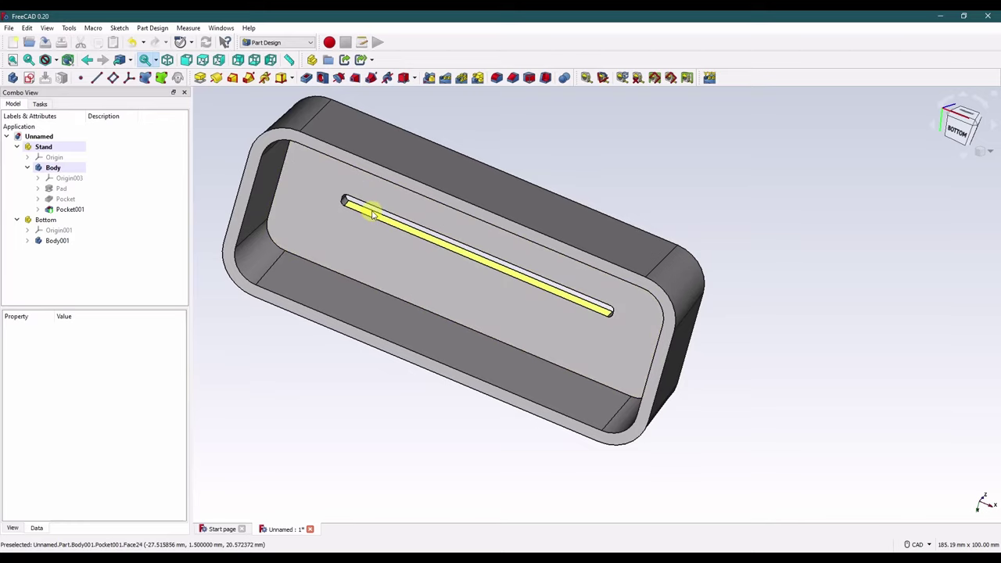
middle_drag(357, 196, 304, 366)
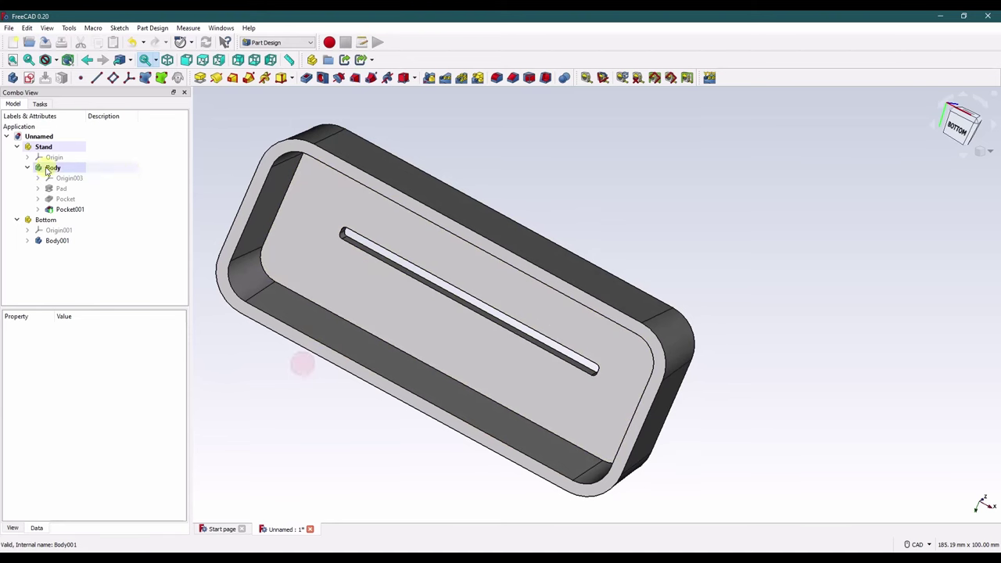
click(38, 199)
click(67, 208)
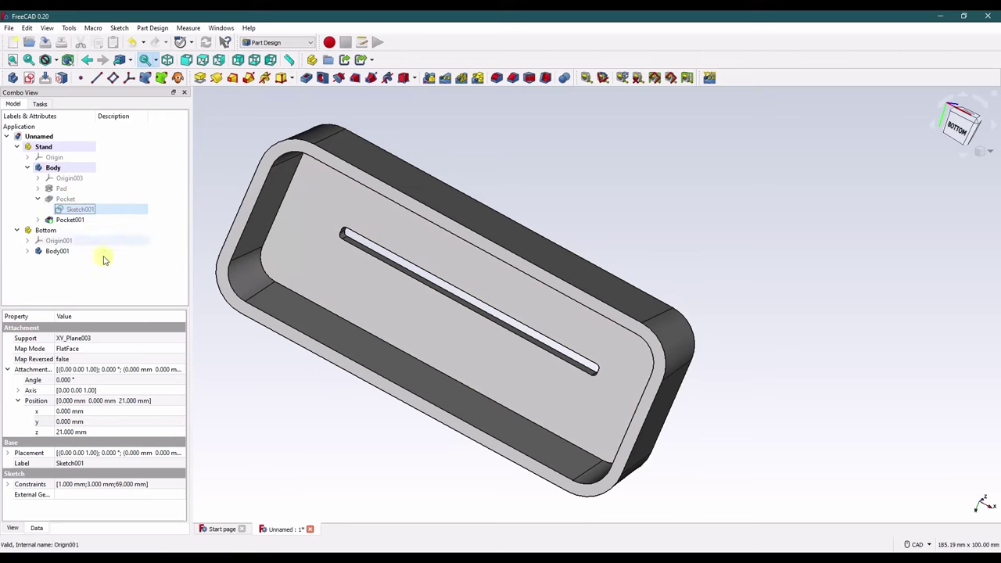
click(244, 369)
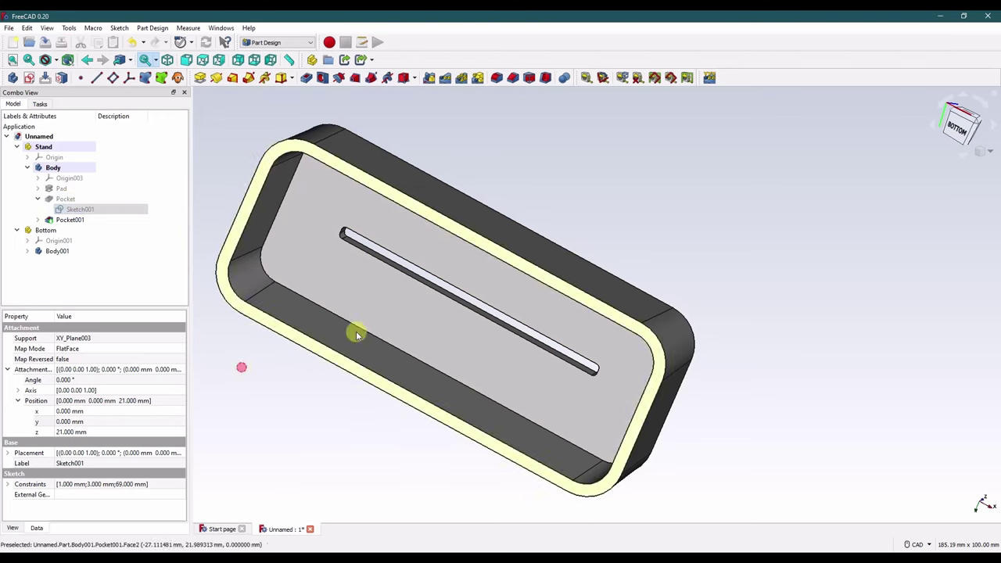
click(987, 160)
click(965, 185)
View from the top, select the slot sketch Sketch001 and switch to the Draft workbench.
click(964, 114)
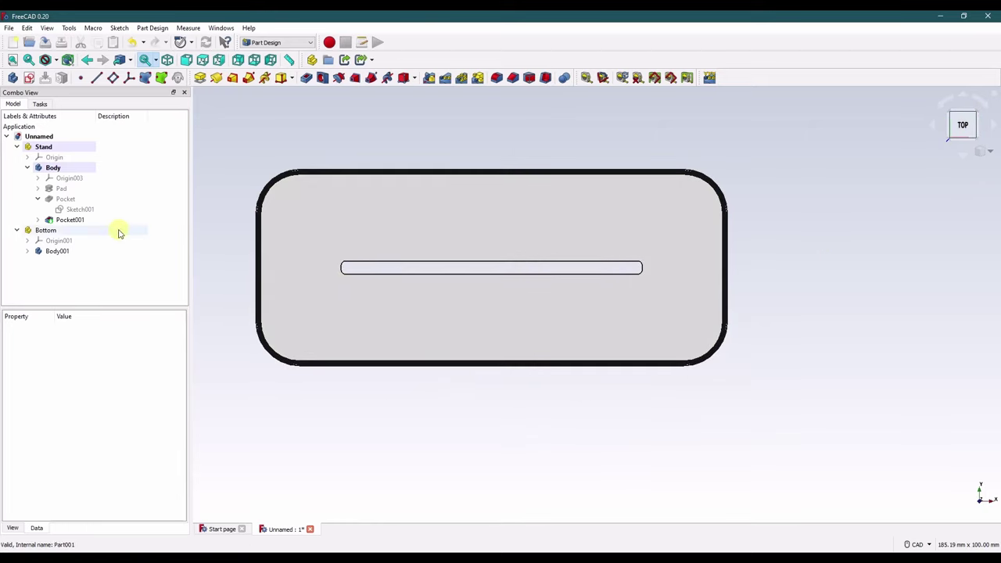
click(79, 209)
click(271, 42)
click(285, 86)
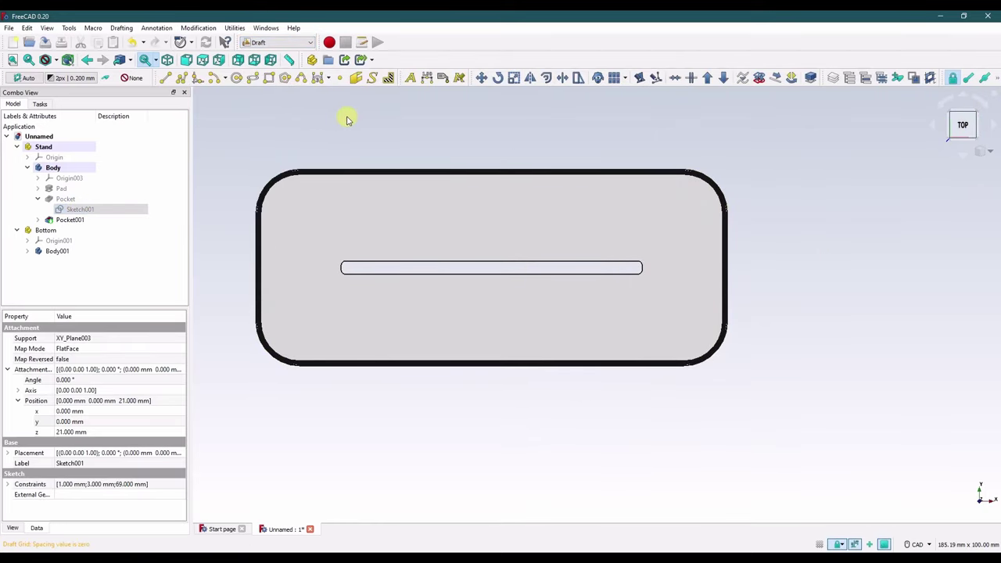
Make a trial Offset of Sketch001, then delete that Offset object.
click(547, 82)
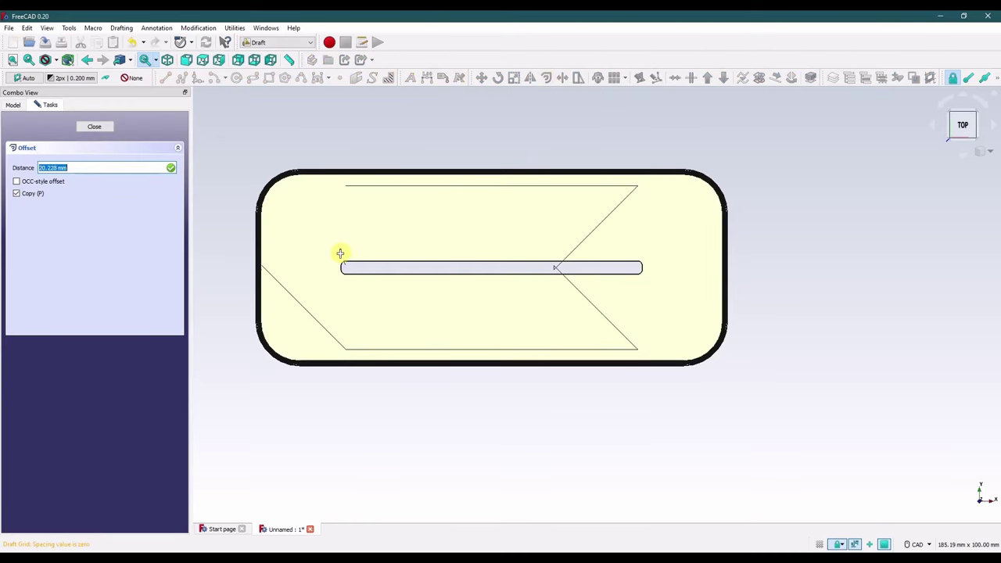
key(Return)
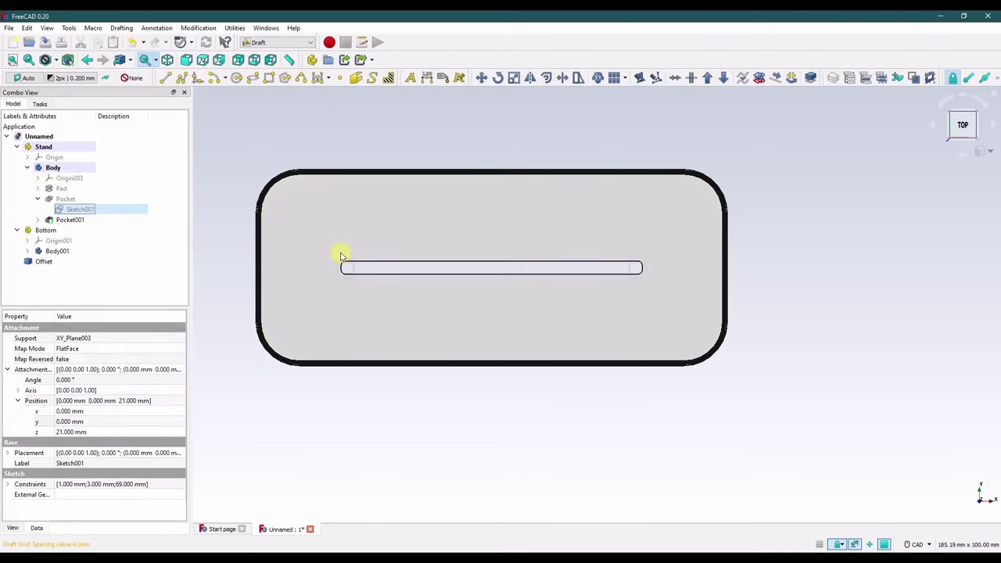
click(44, 261)
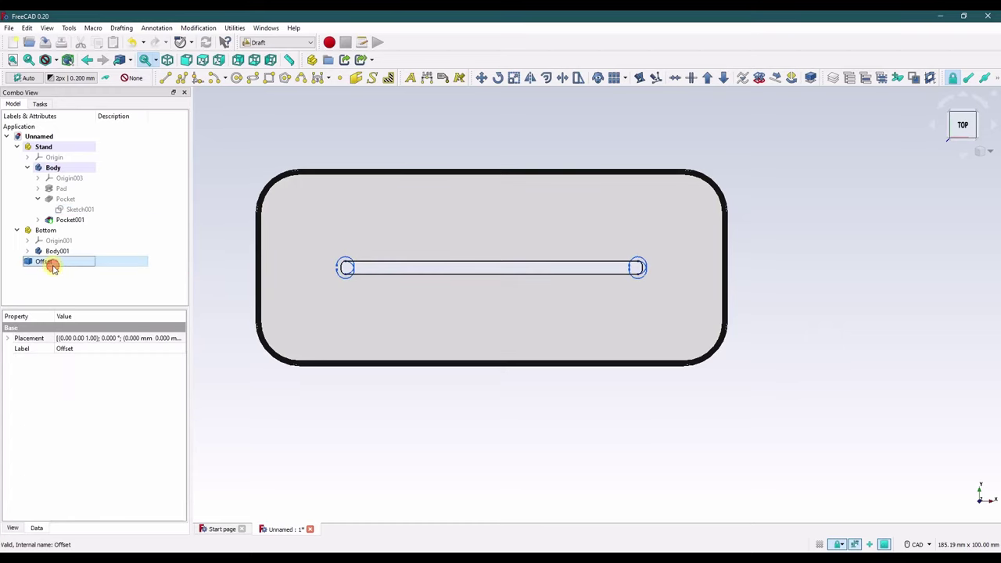
key(Delete)
click(80, 209)
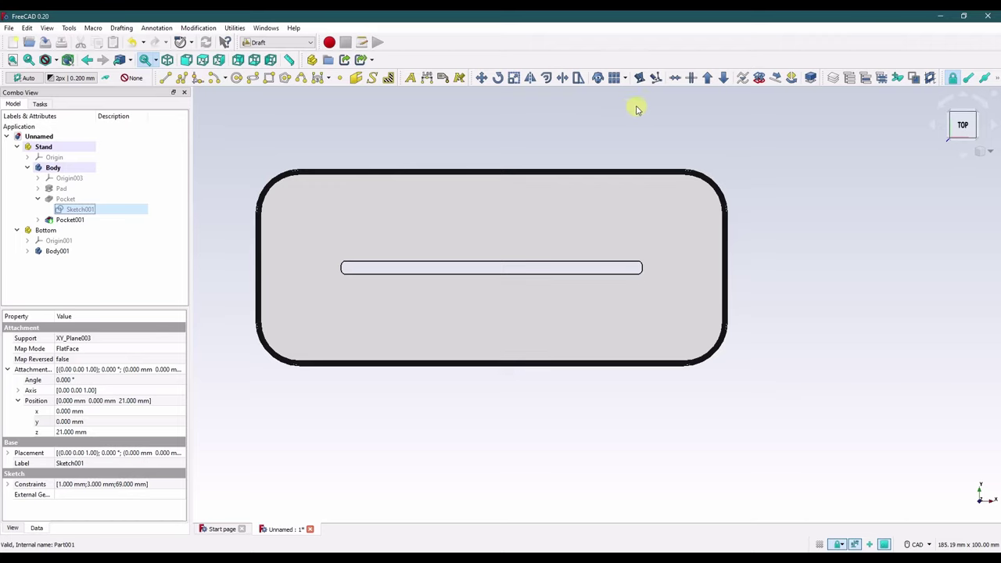
Create Sketch001 (2D), a flat Shape2DView copy of the slot sketch, and select it.
click(599, 79)
click(222, 192)
click(66, 261)
Run a trial offset on Sketch001 (2D) and delete the resulting Offset object.
click(547, 79)
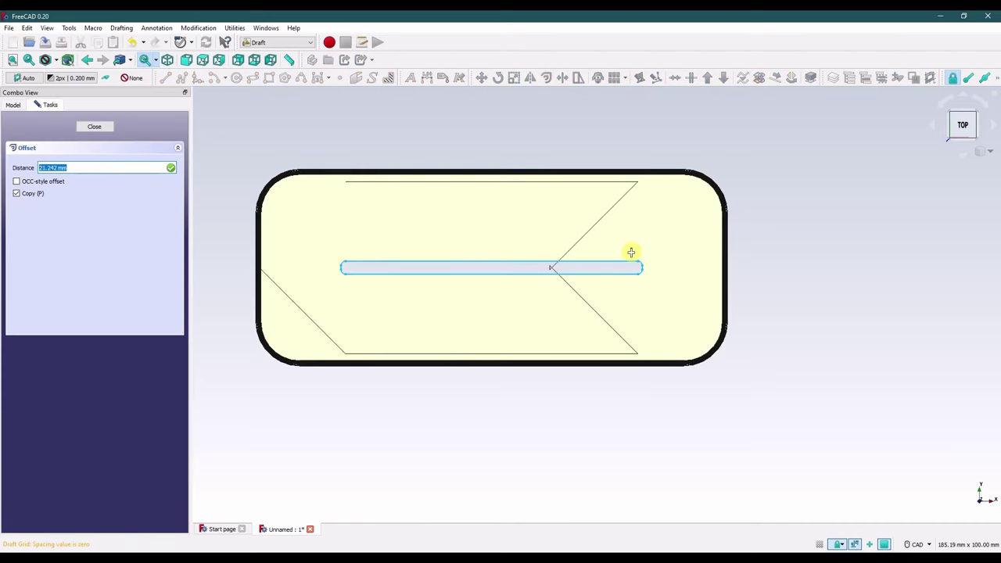
click(32, 193)
scroll(375, 272, up, 5)
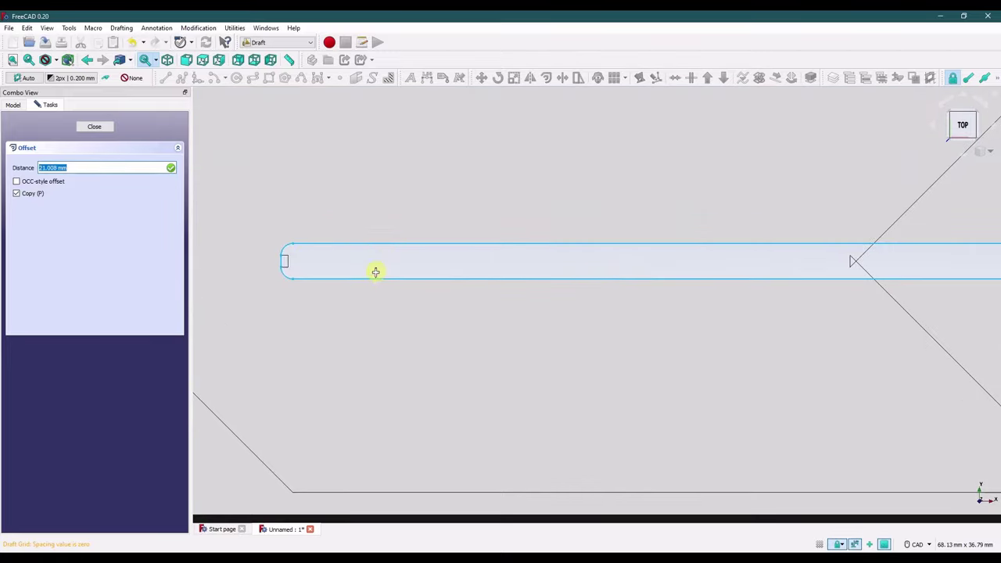
scroll(289, 252, down, 5)
scroll(350, 276, up, 1)
scroll(446, 263, down, 1)
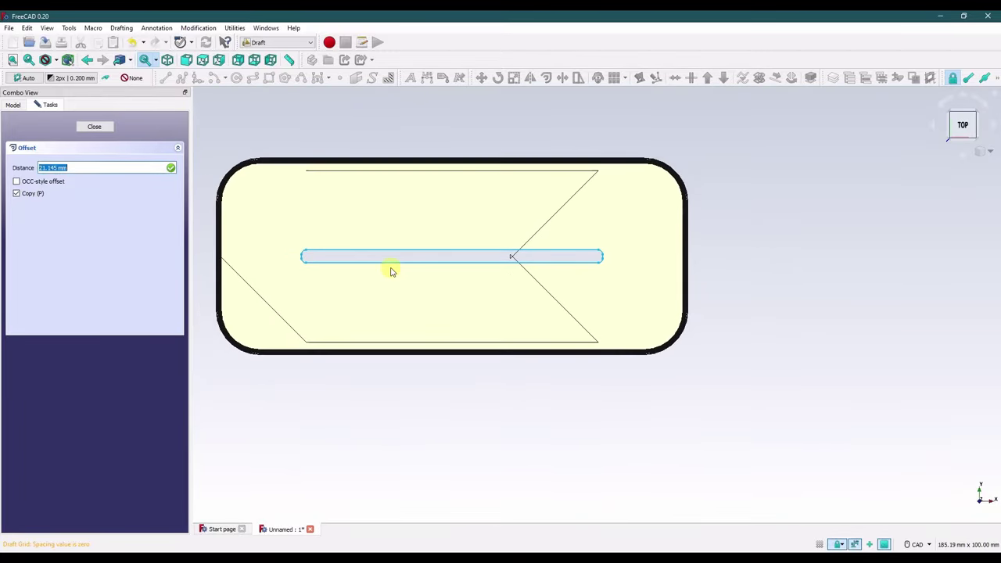
scroll(304, 250, down, 3)
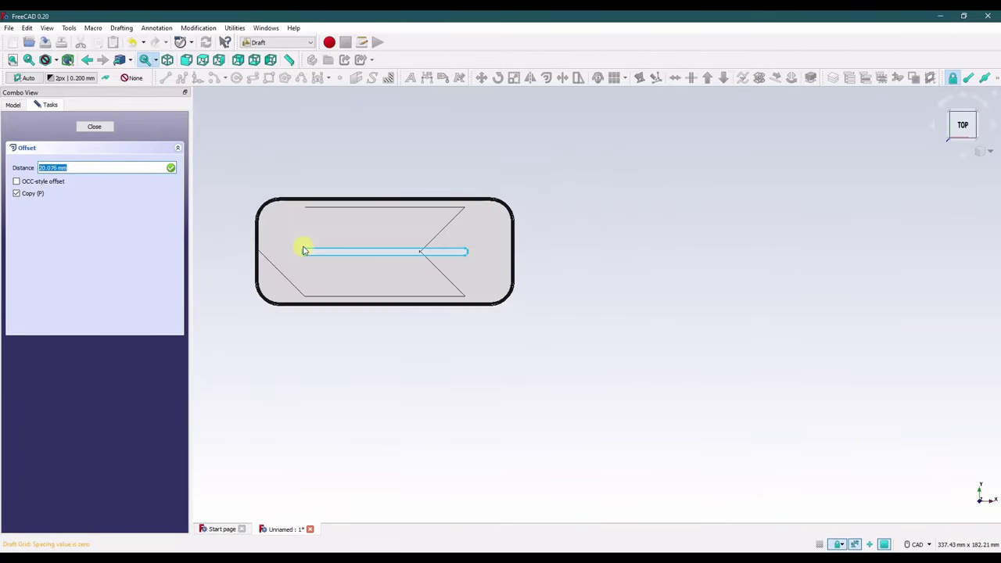
scroll(306, 250, up, 7)
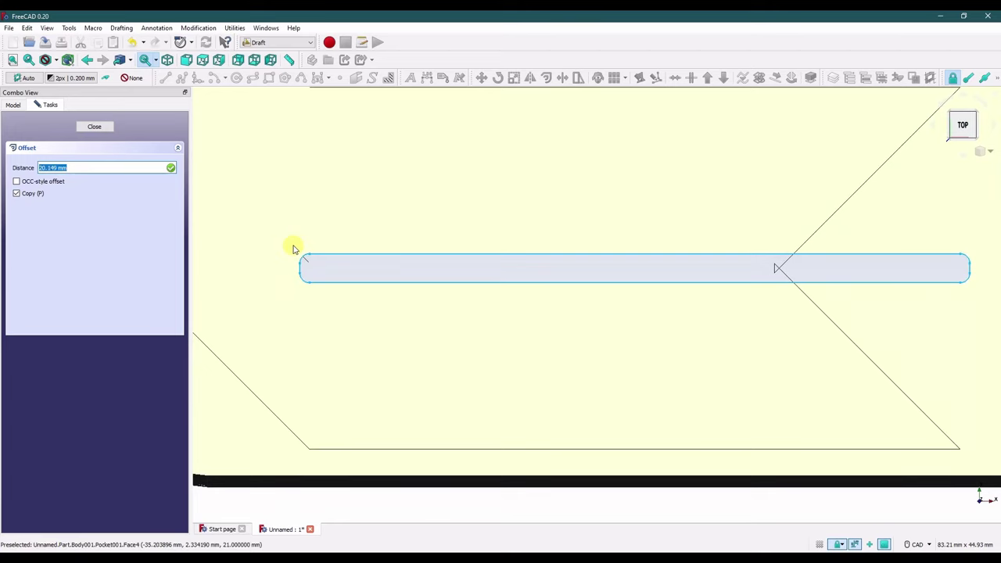
key(Return)
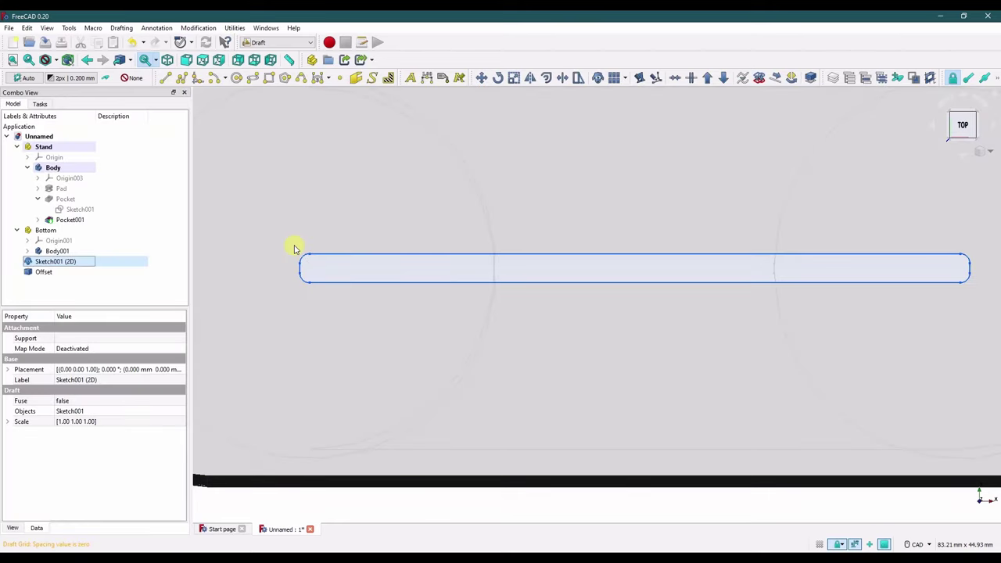
scroll(292, 248, down, 4)
click(61, 276)
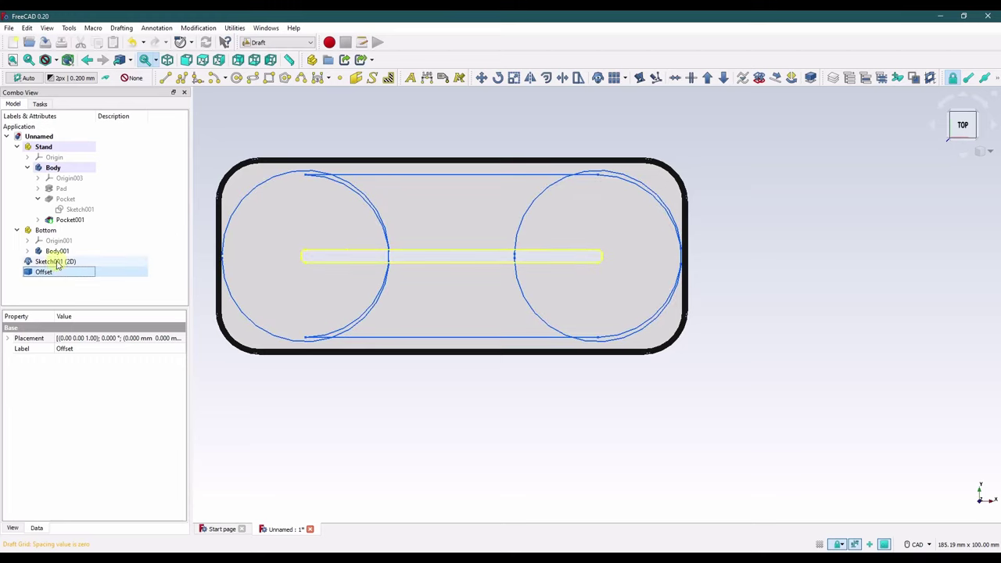
key(Delete)
click(57, 264)
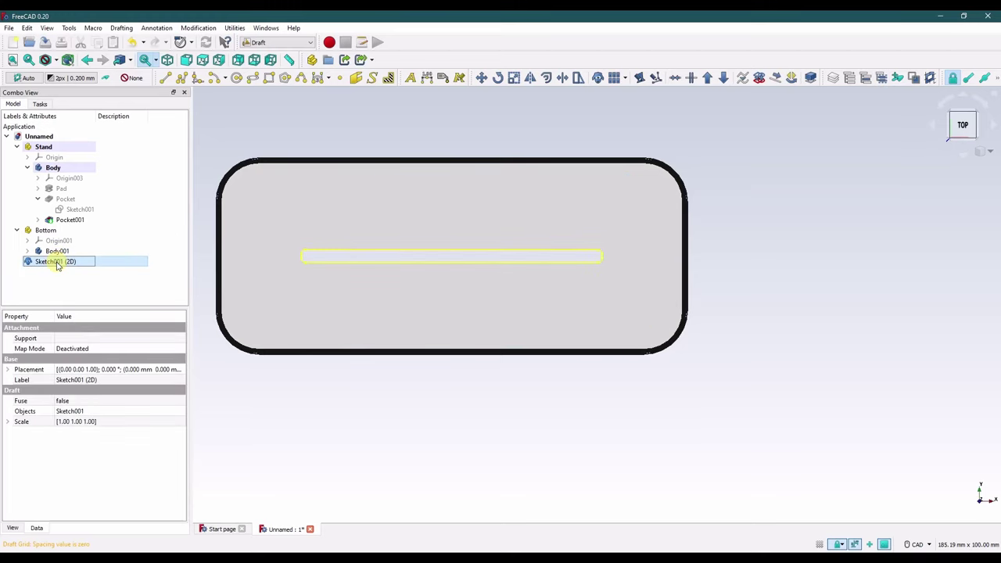
Reset the view to look down on the stand from above, fitted to the window.
click(985, 153)
click(975, 184)
click(961, 156)
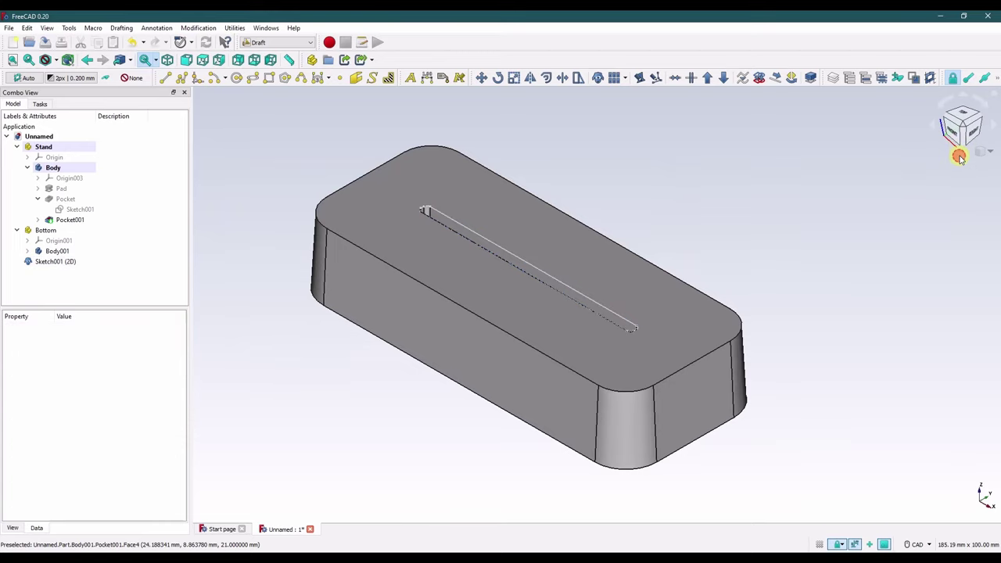
key(2)
click(988, 152)
click(978, 169)
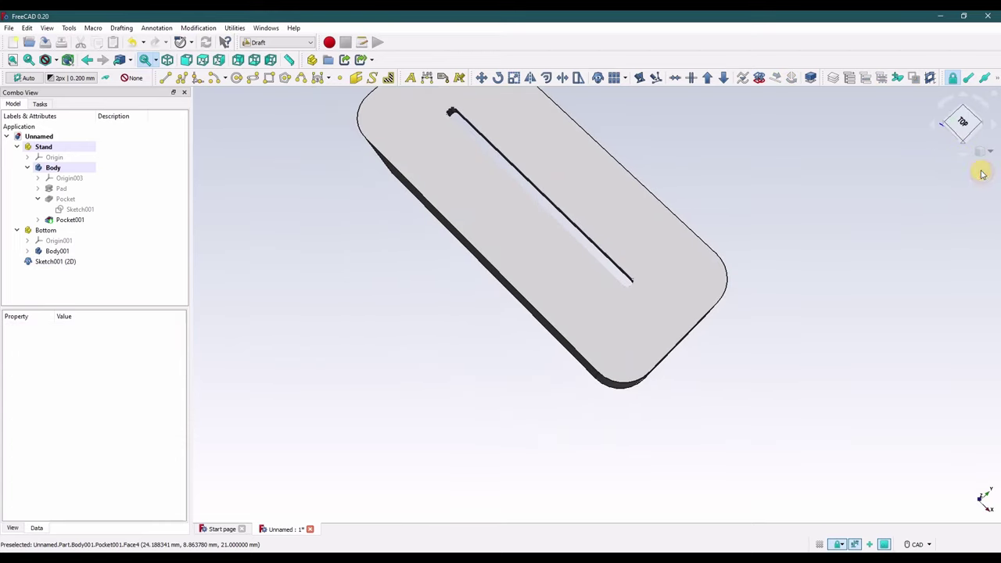
click(964, 122)
click(964, 157)
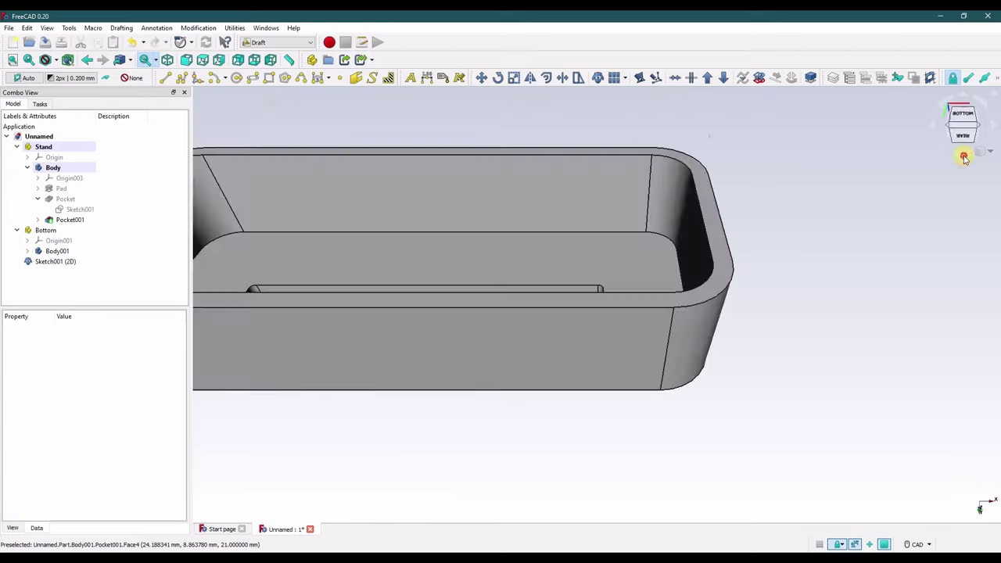
key(v)
key(f)
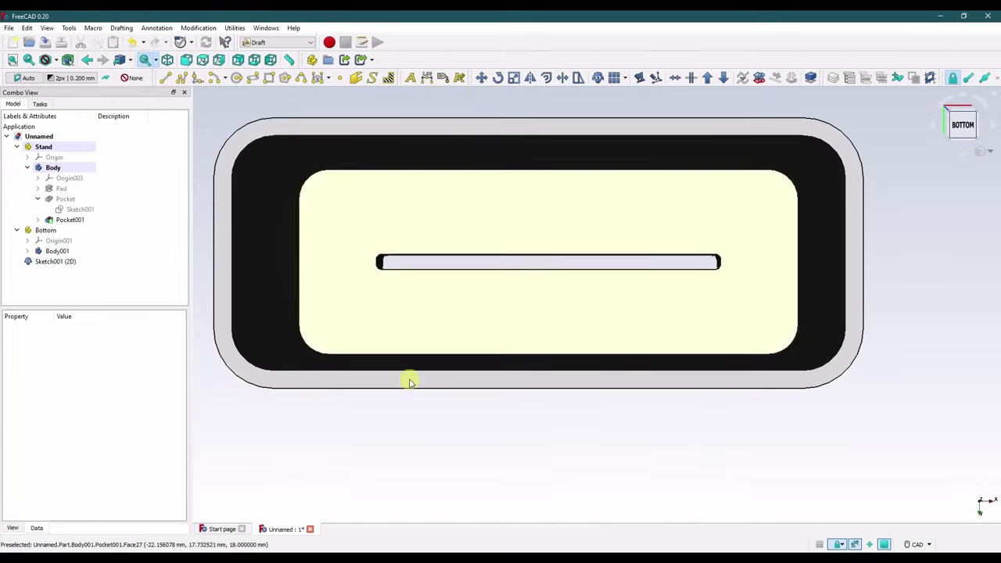
click(377, 440)
Offset a copy of Sketch001 (2D) about 3 mm around the slot, viewed in perspective from above.
click(62, 263)
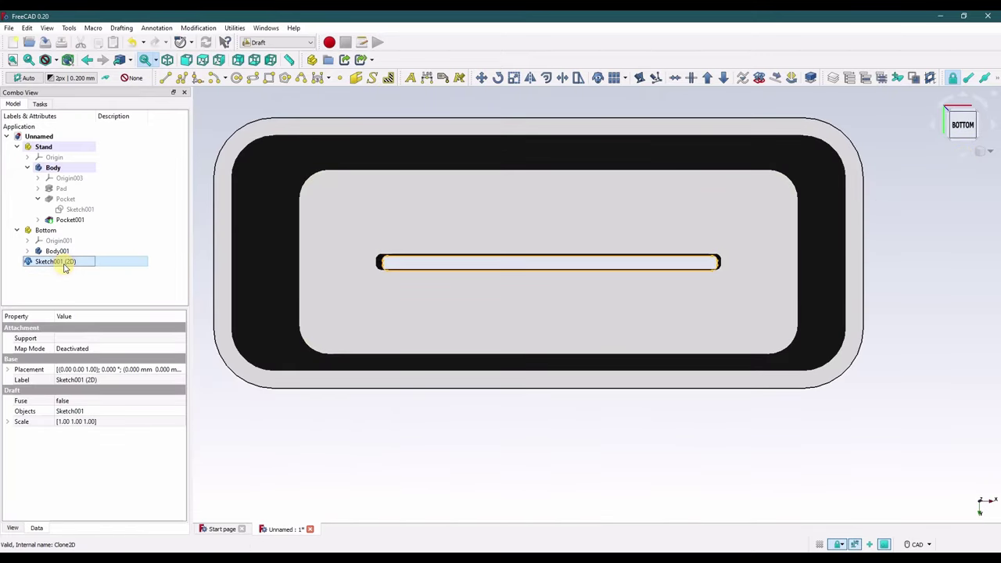
click(547, 77)
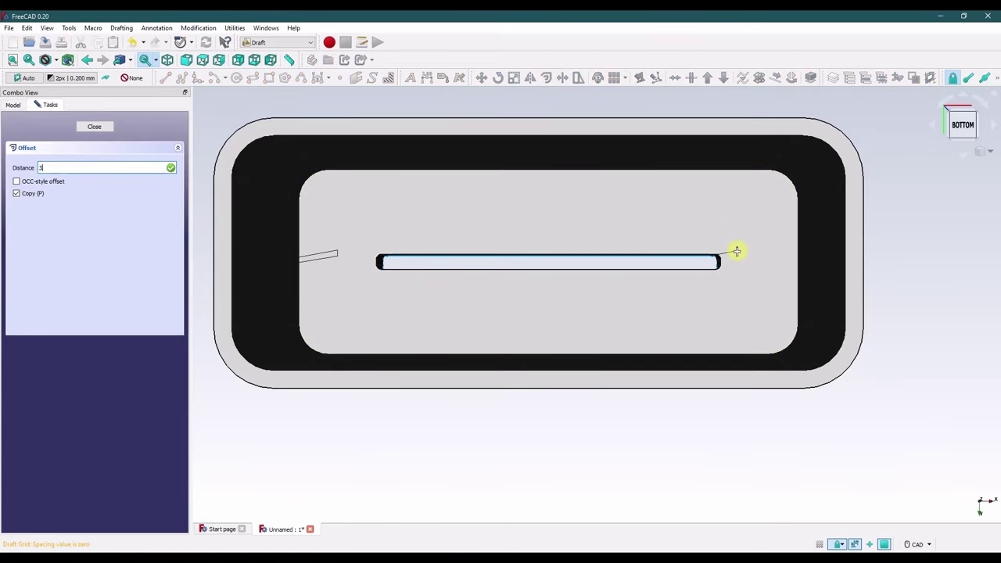
key(Return)
middle_drag(543, 413, 602, 258)
click(989, 150)
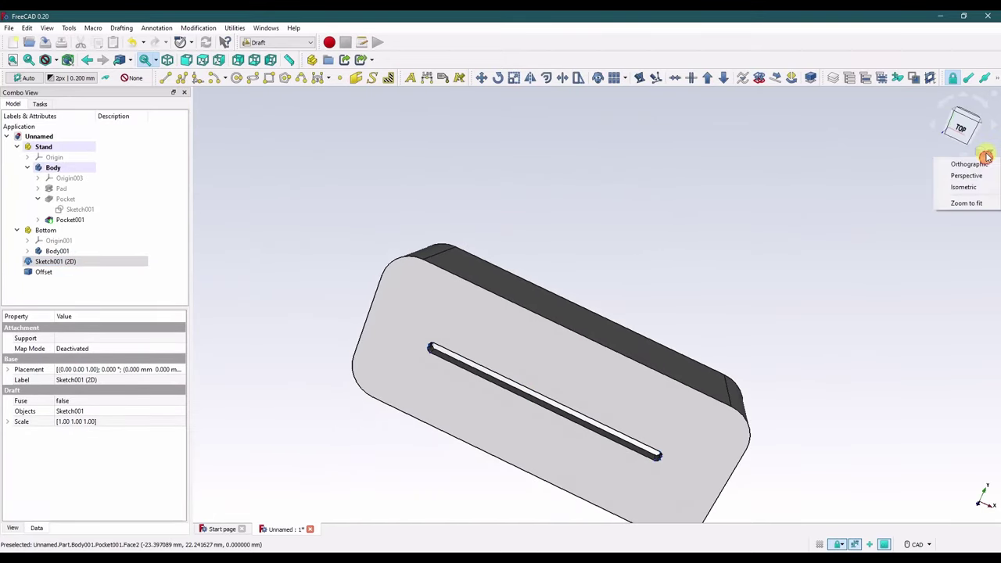
click(976, 174)
click(878, 279)
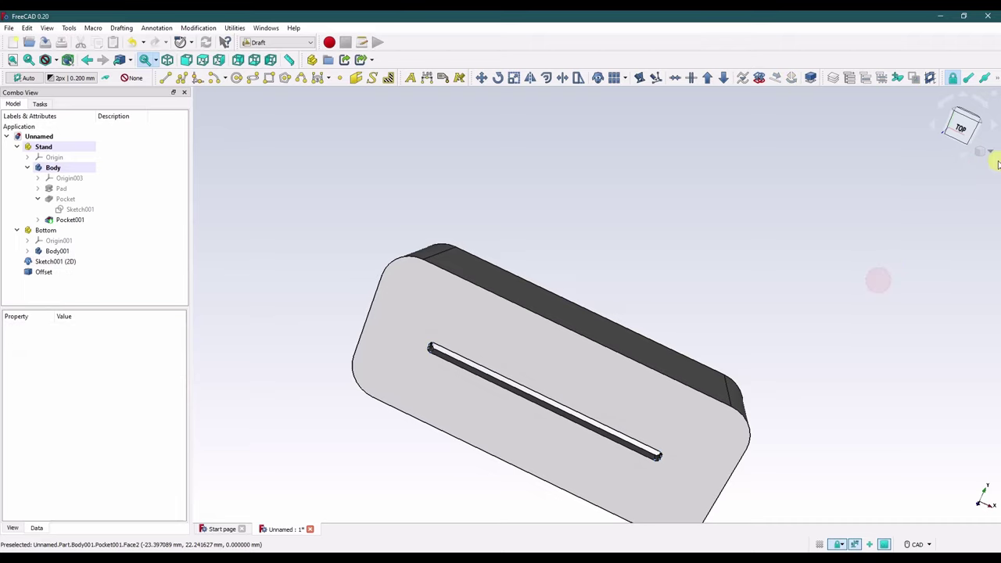
click(988, 151)
click(987, 169)
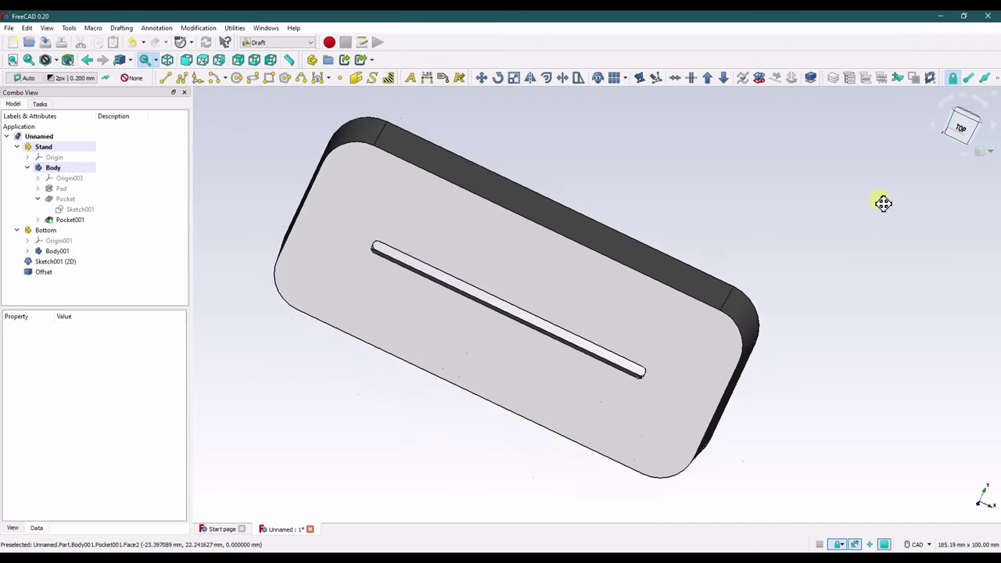
key(2)
click(989, 151)
click(960, 187)
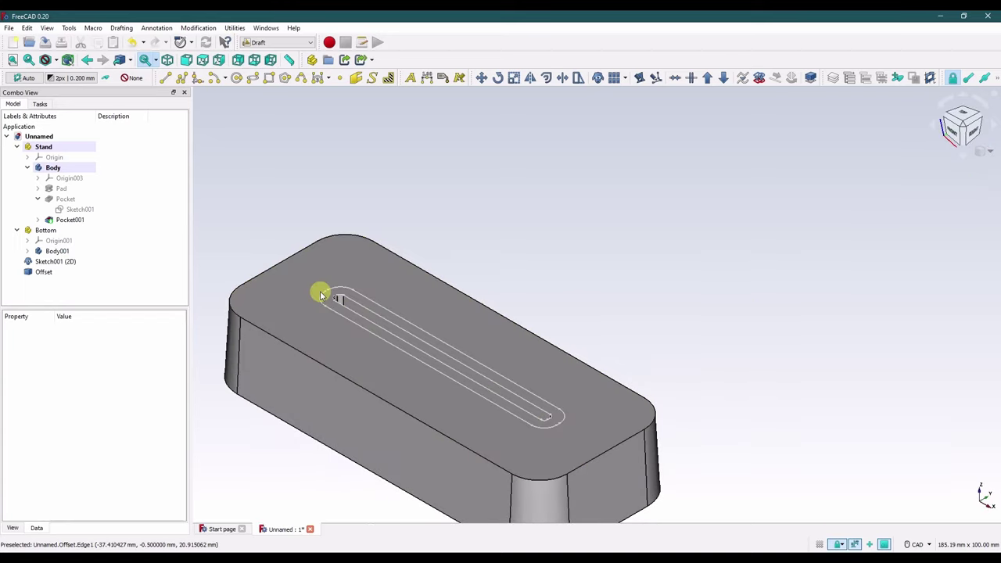
scroll(320, 293, up, 5)
scroll(342, 289, down, 6)
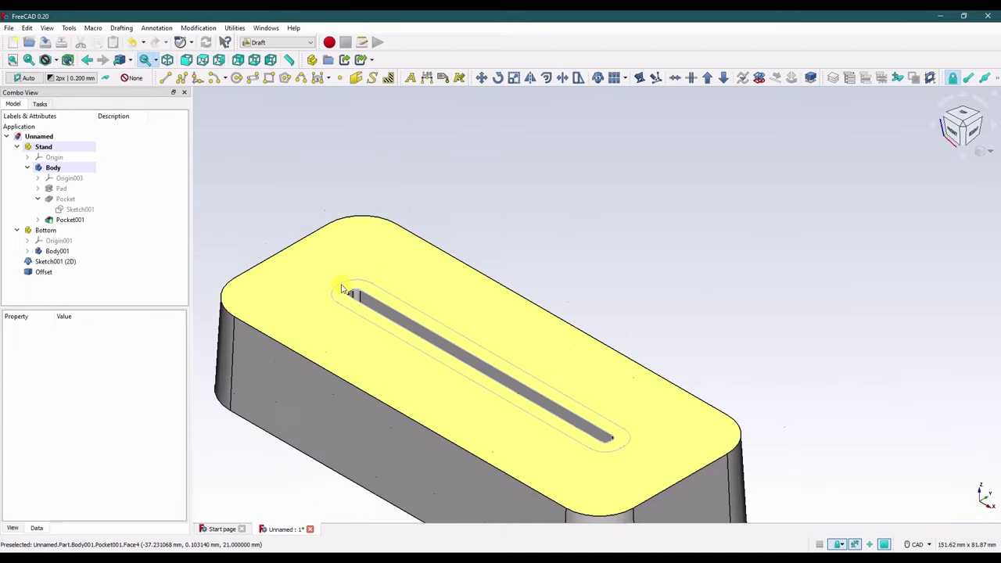
click(46, 273)
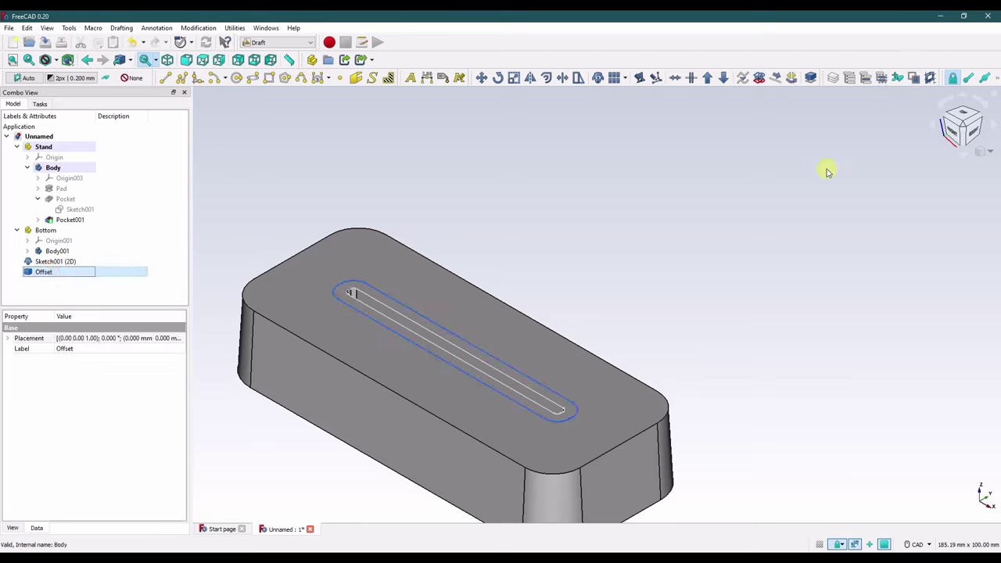
key(2)
click(769, 187)
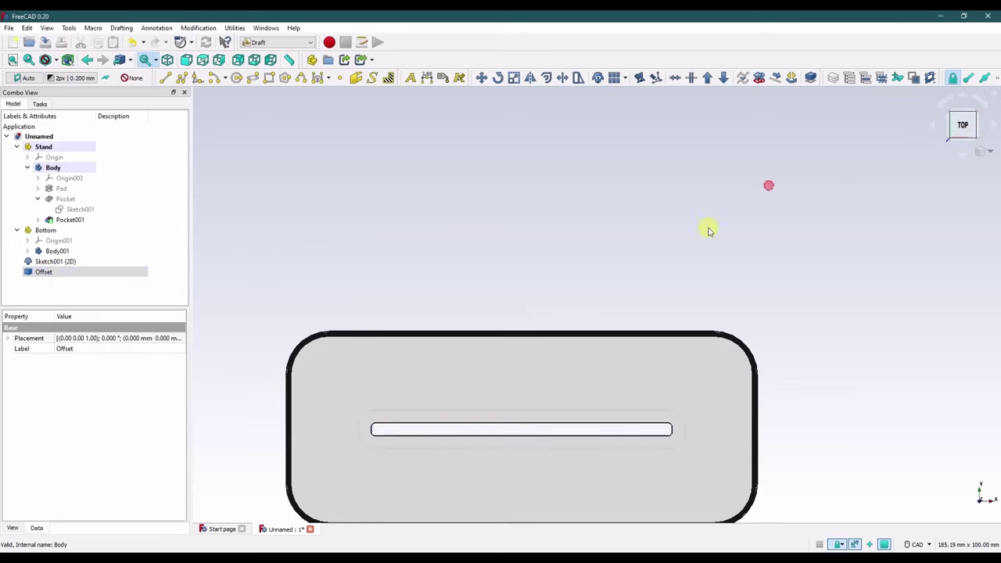
click(45, 272)
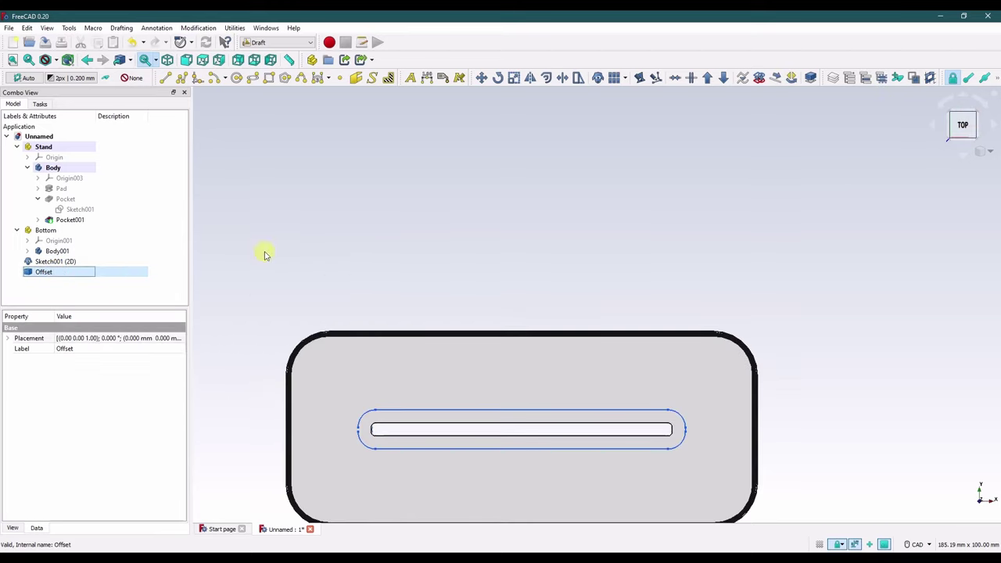
click(763, 78)
click(373, 241)
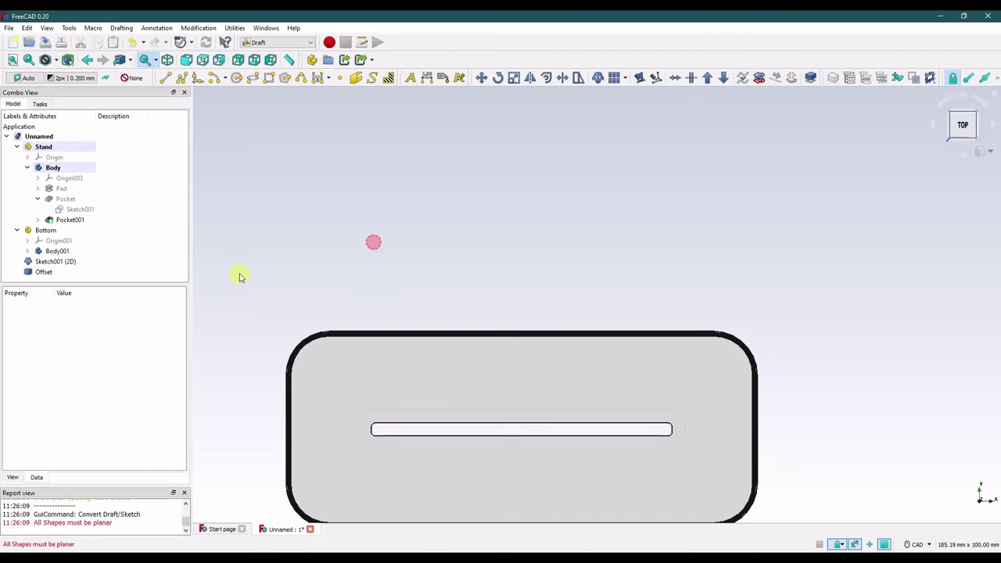
click(185, 493)
click(61, 272)
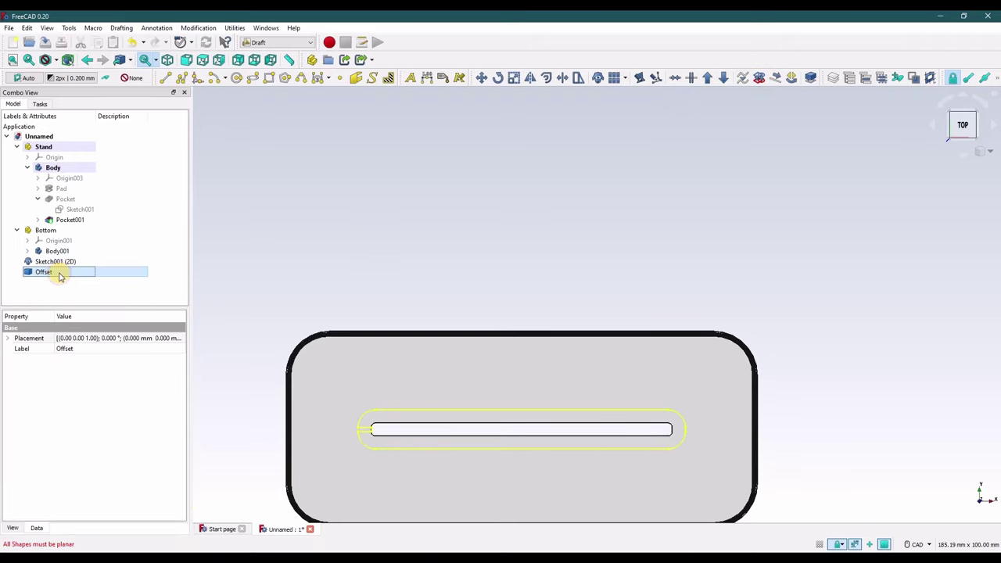
scroll(384, 425, up, 5)
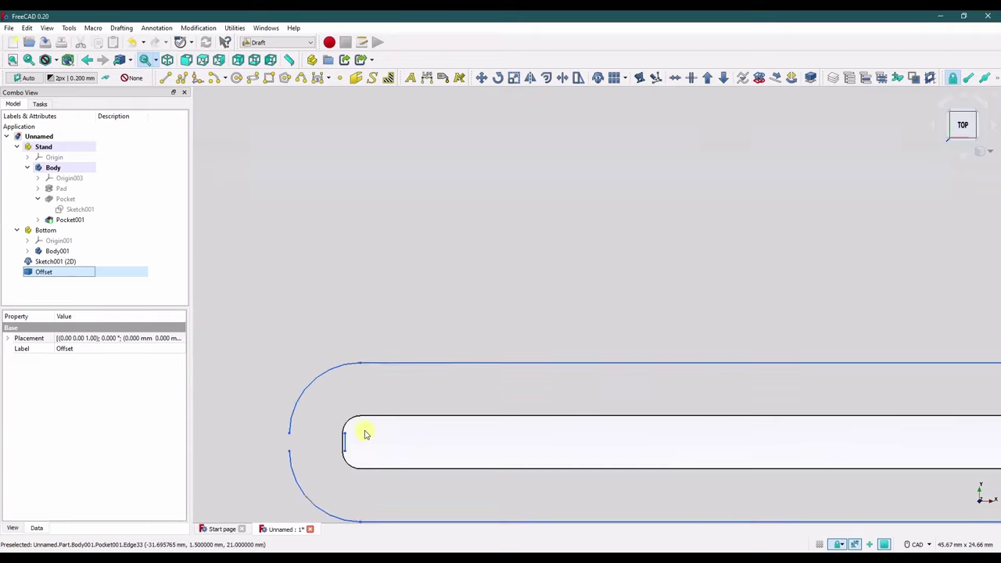
scroll(412, 341, down, 3)
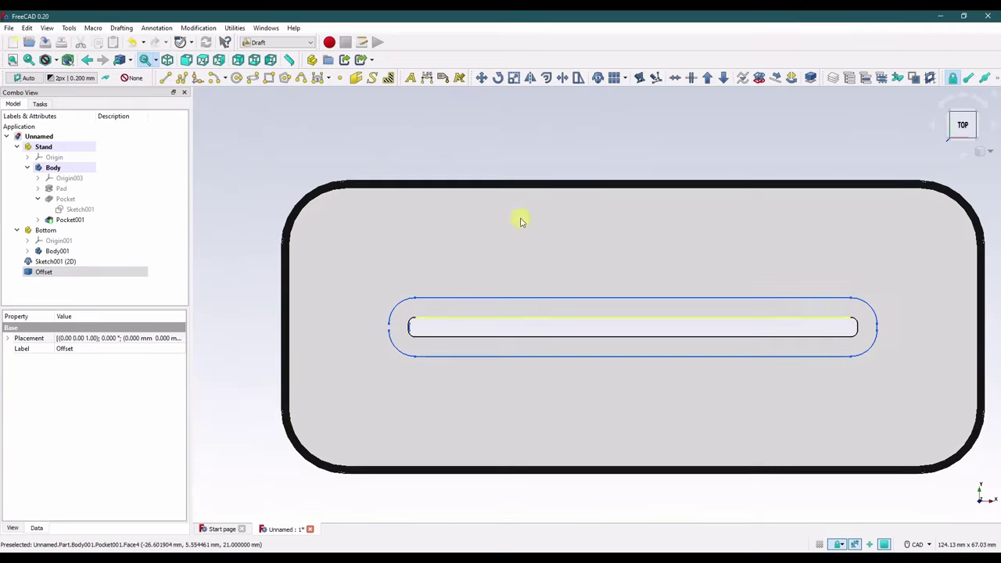
Upgrade the offset outline into one shape, then downgrade it into separate edge objects.
click(709, 78)
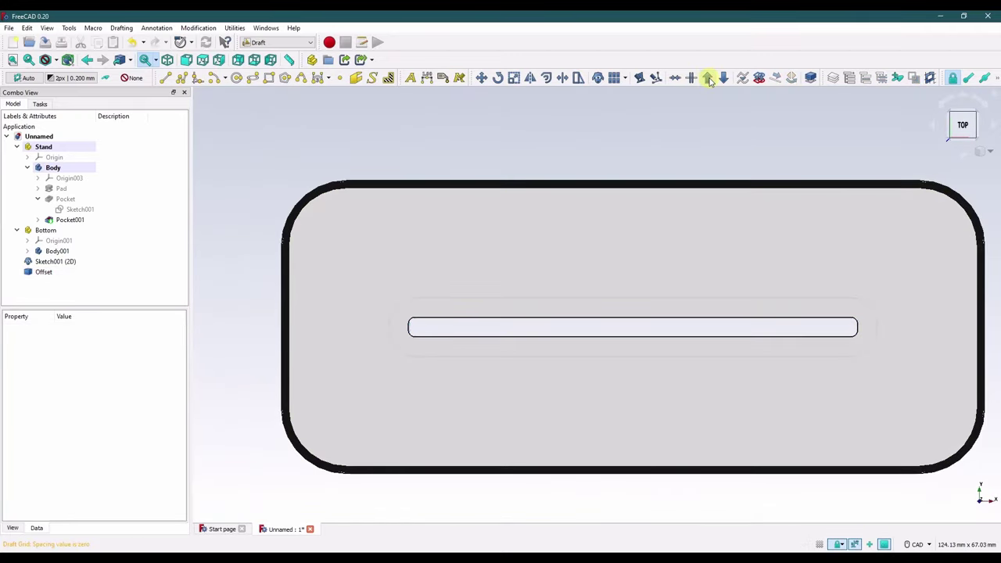
click(66, 277)
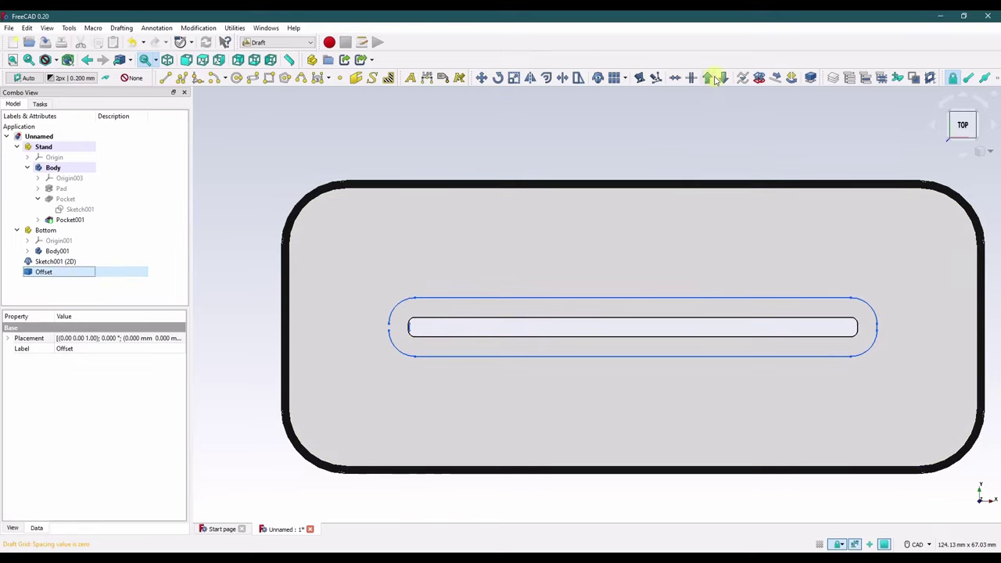
click(722, 78)
click(240, 213)
Delete the unneeded edge pieces Edge001 and Edge002.
scroll(179, 253, down, 3)
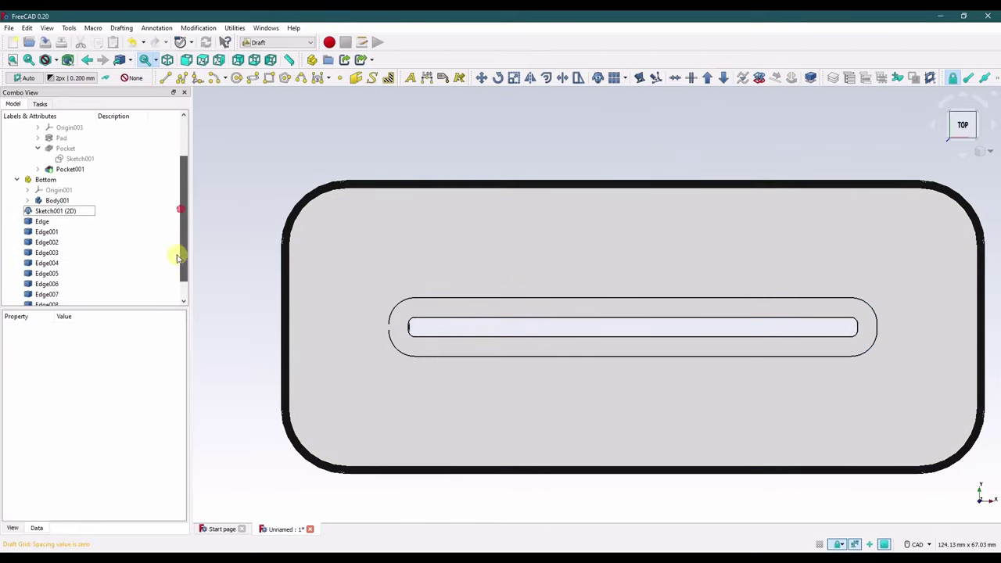
click(63, 191)
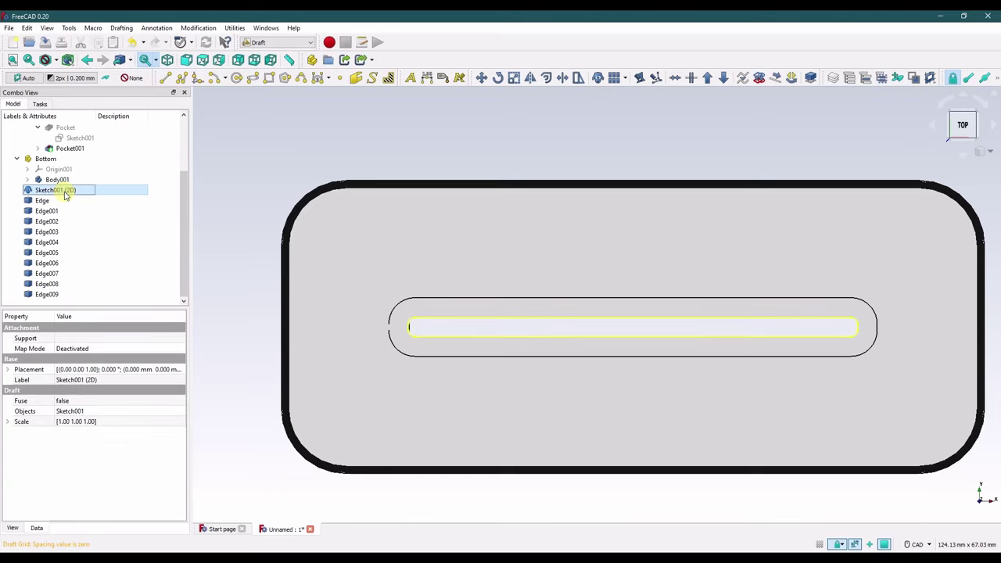
click(57, 201)
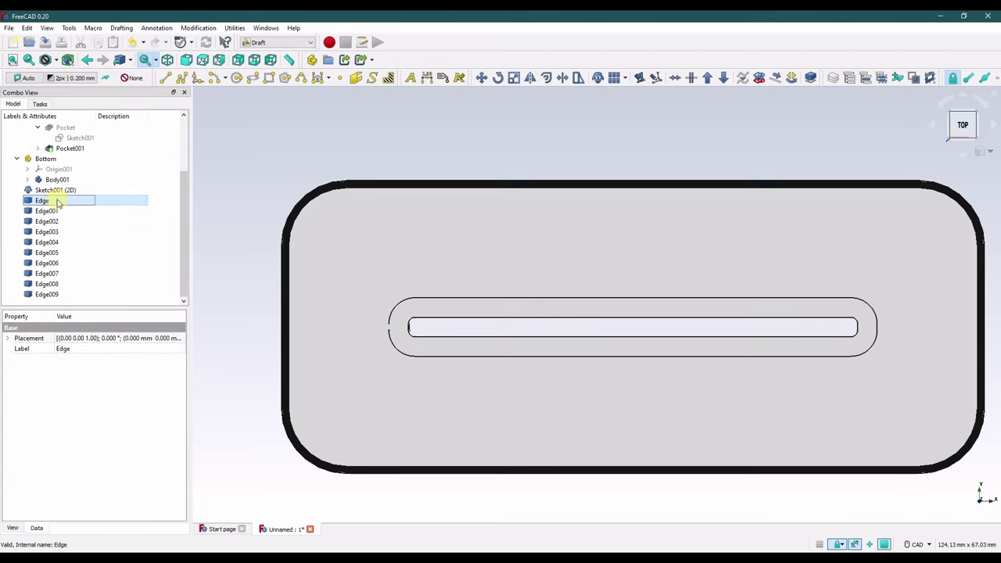
click(53, 211)
key(Delete)
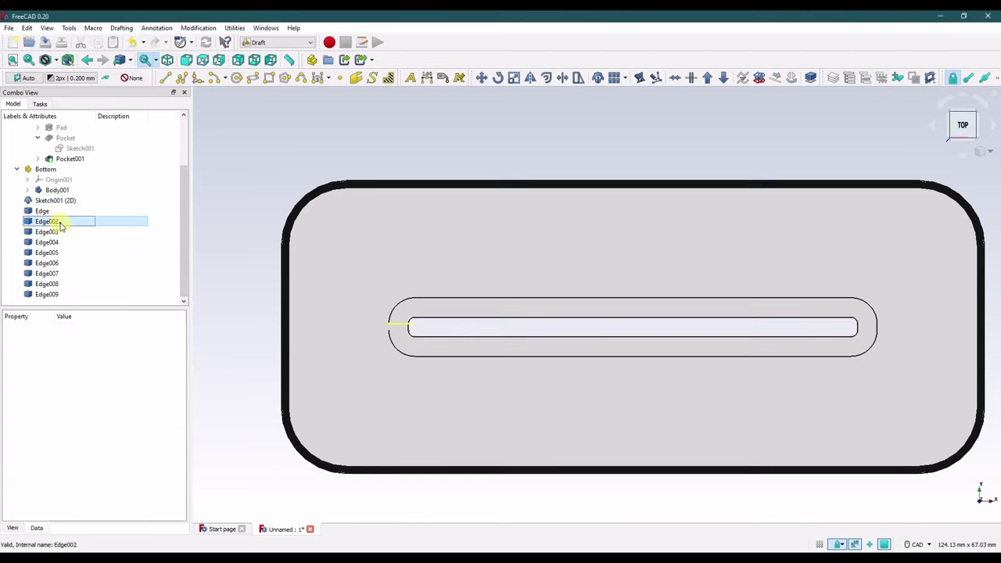
click(61, 224)
key(Delete)
Identify Edge003–Edge009 on the slot outline and delete one more stray edge piece.
click(59, 232)
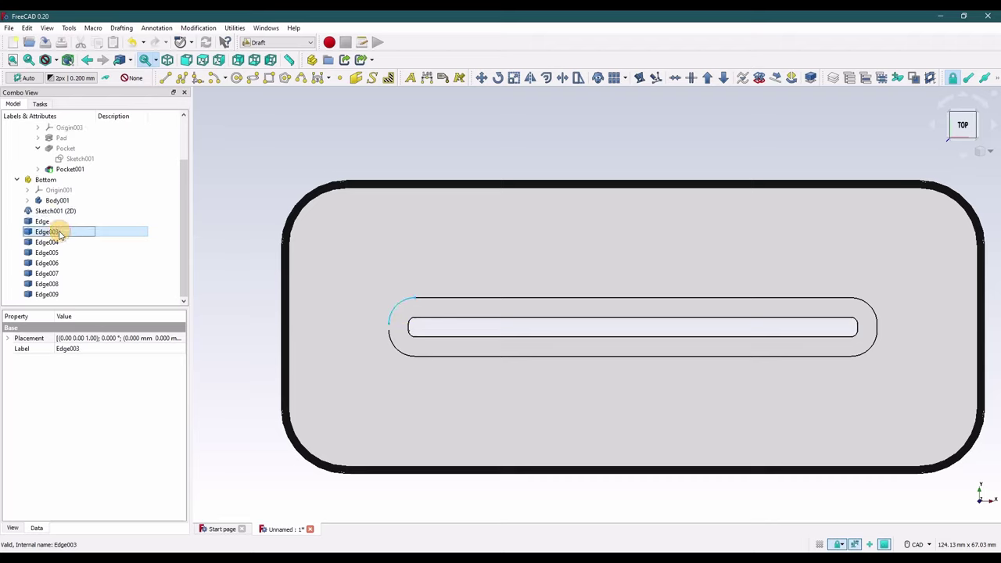
click(60, 242)
click(60, 253)
click(62, 264)
click(62, 274)
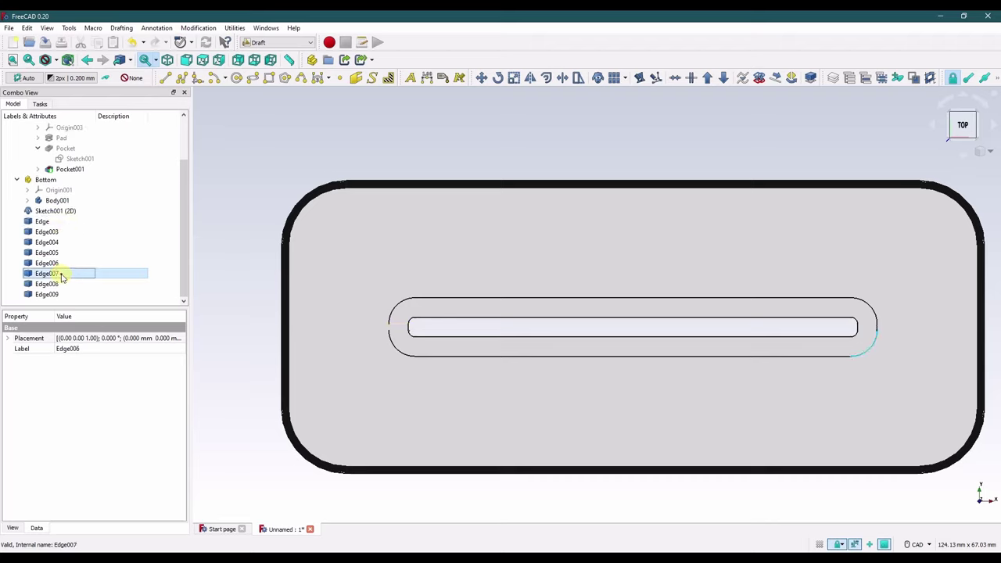
click(60, 284)
click(57, 294)
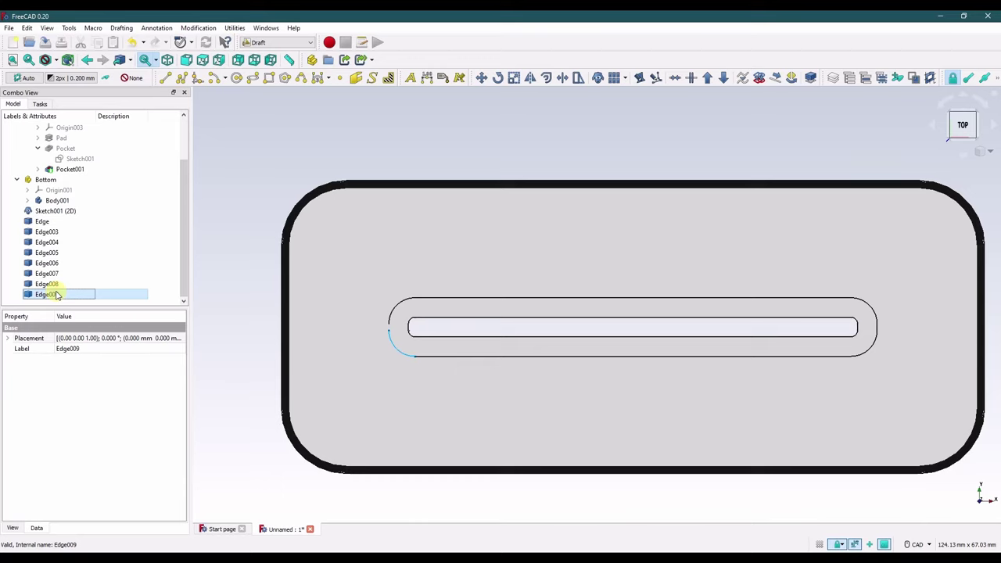
click(234, 302)
scroll(375, 324, up, 5)
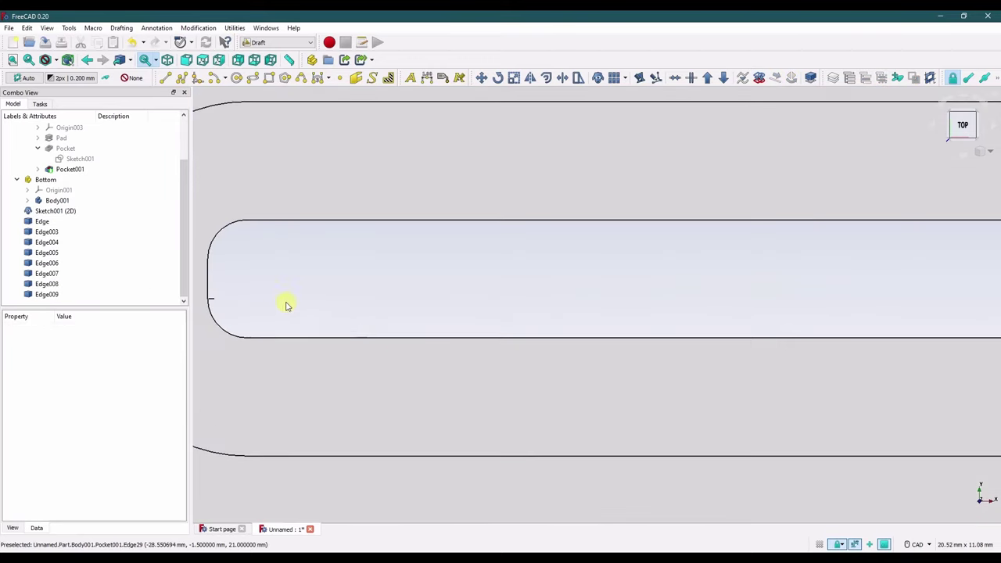
click(308, 303)
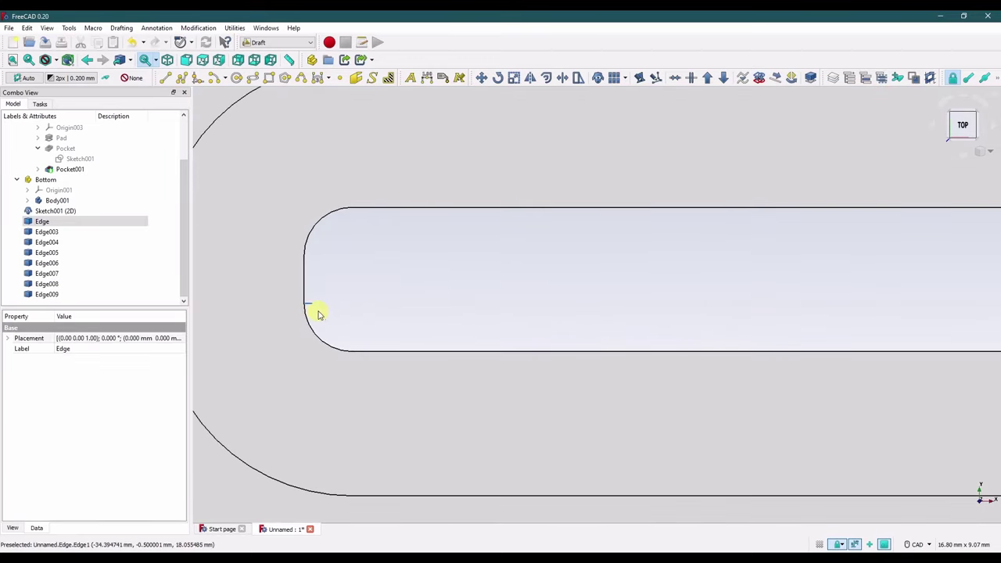
scroll(375, 282, down, 5)
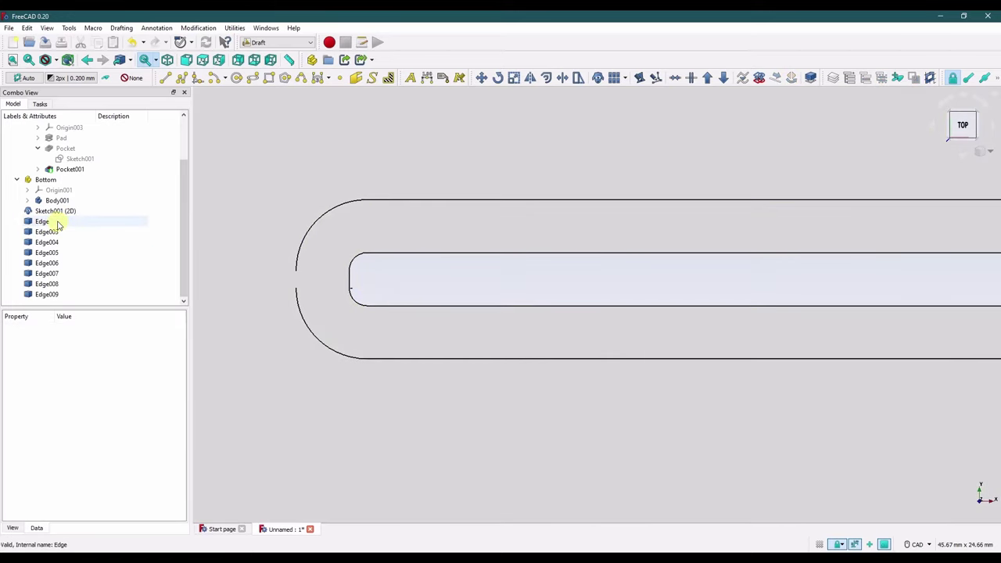
click(58, 223)
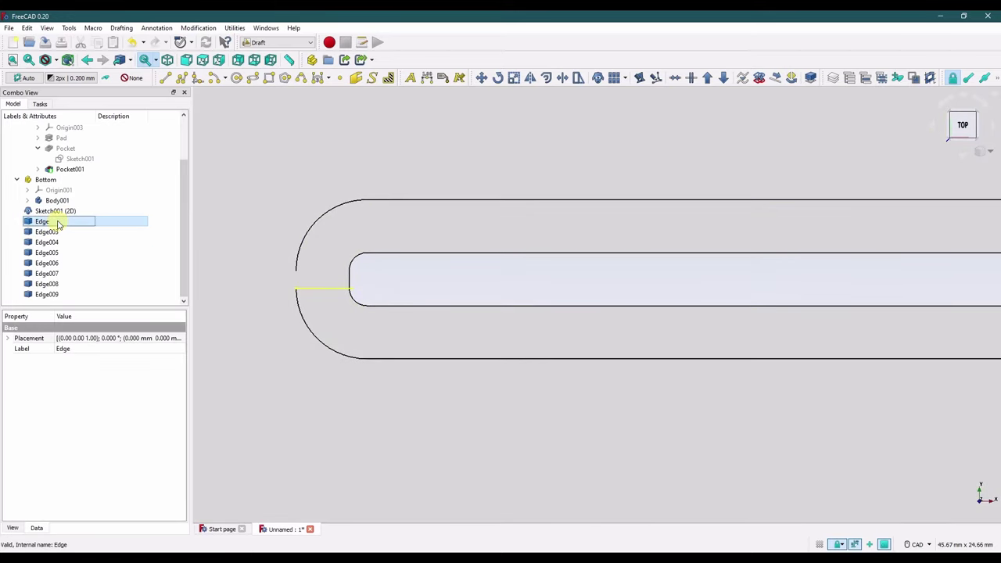
key(Delete)
Remove the leftover Edge003–Edge009 objects, leaving the new Sketch003 selected.
scroll(373, 320, down, 5)
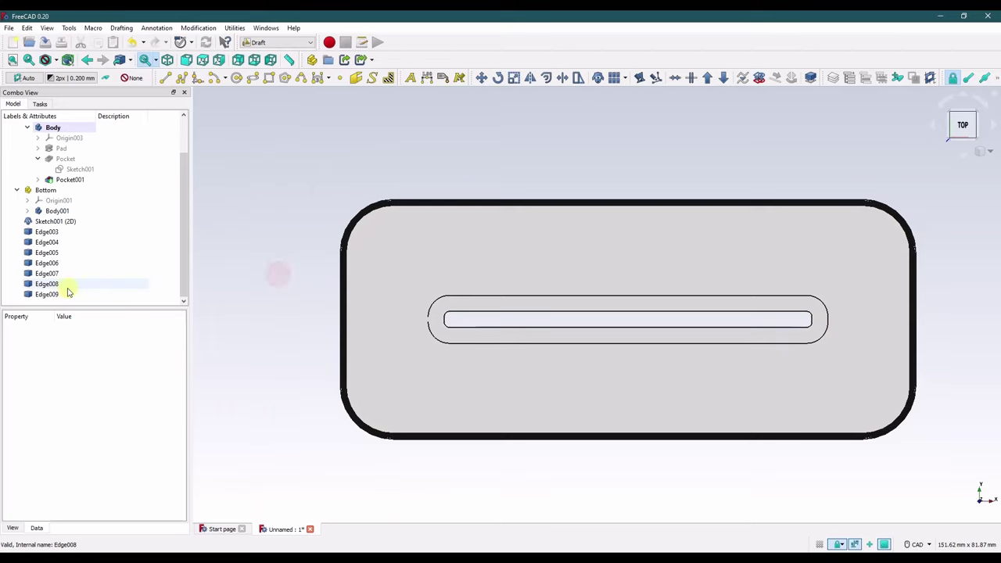
click(47, 231)
shift+click(47, 295)
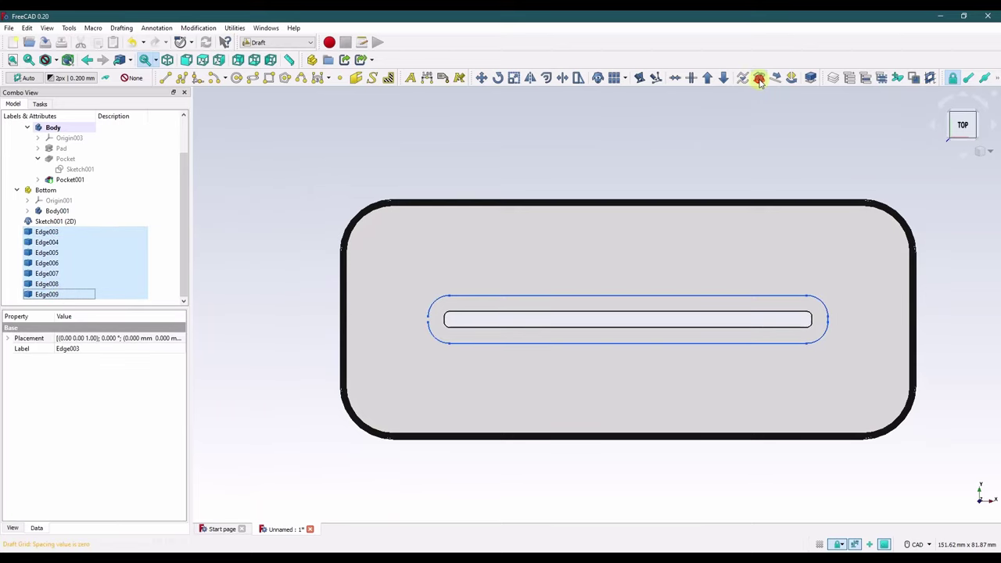
scroll(185, 217, down, 1)
click(216, 235)
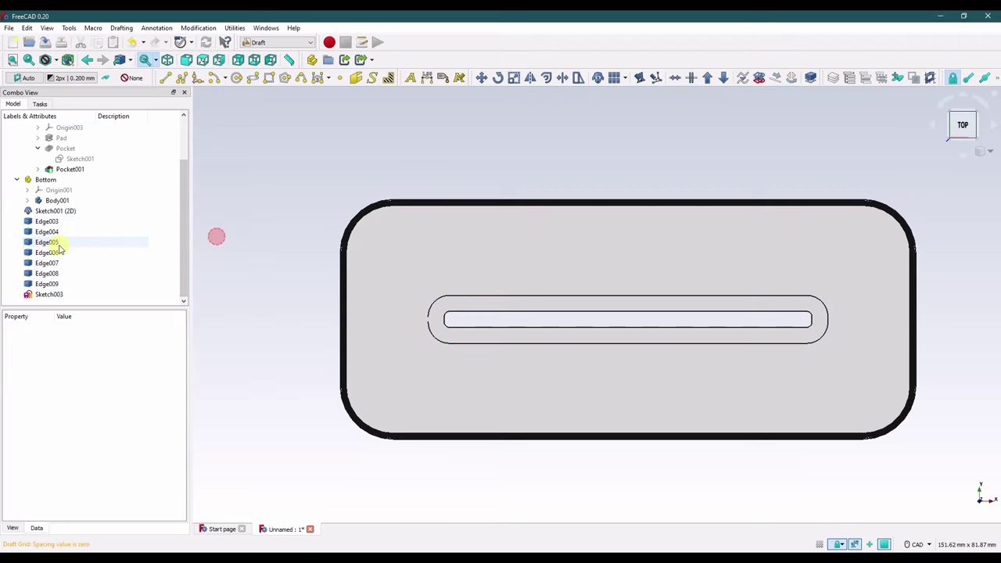
click(53, 221)
shift+click(47, 284)
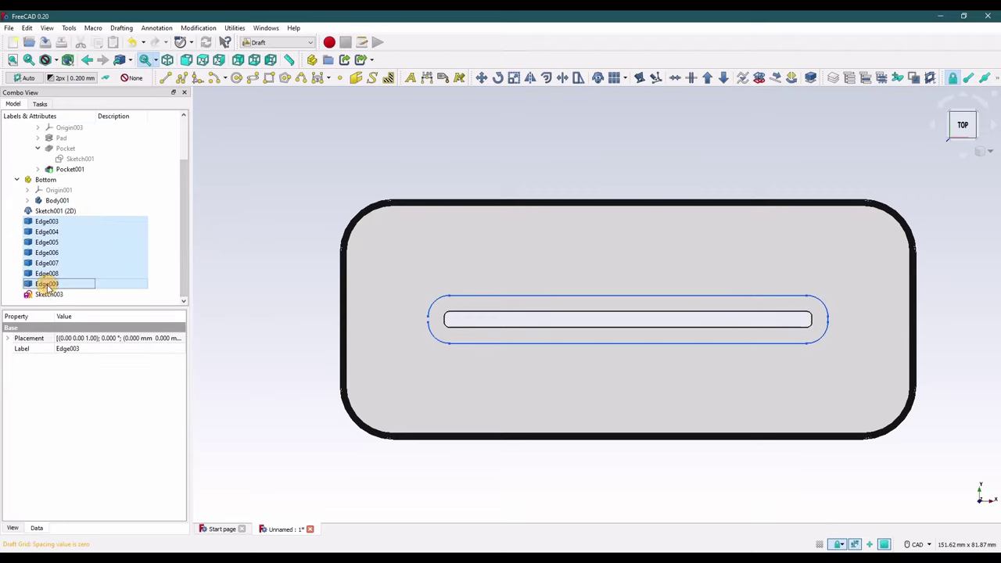
key(Delete)
click(51, 273)
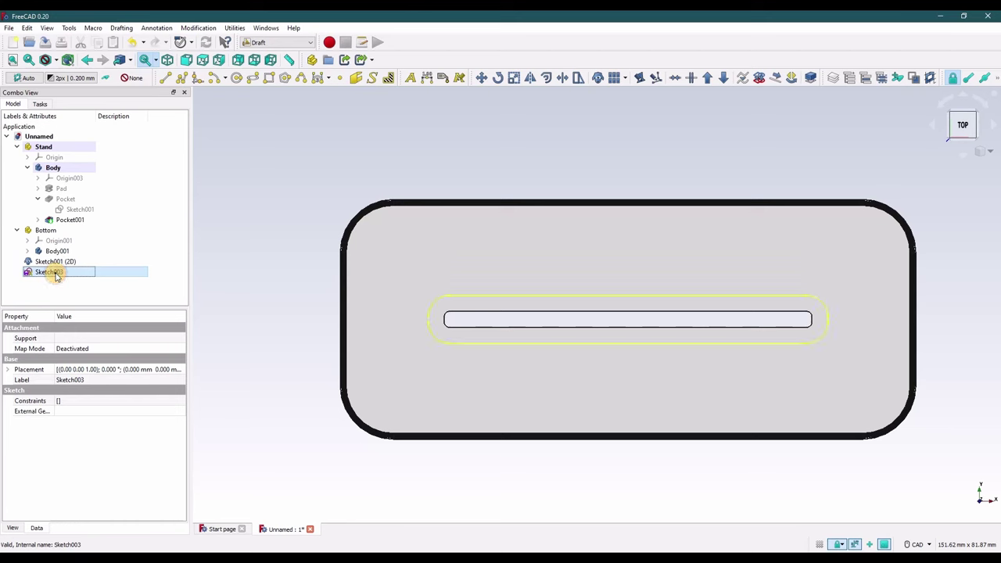
Open Sketch003 for editing with the Stand part hidden.
double_click(65, 276)
scroll(461, 322, up, 3)
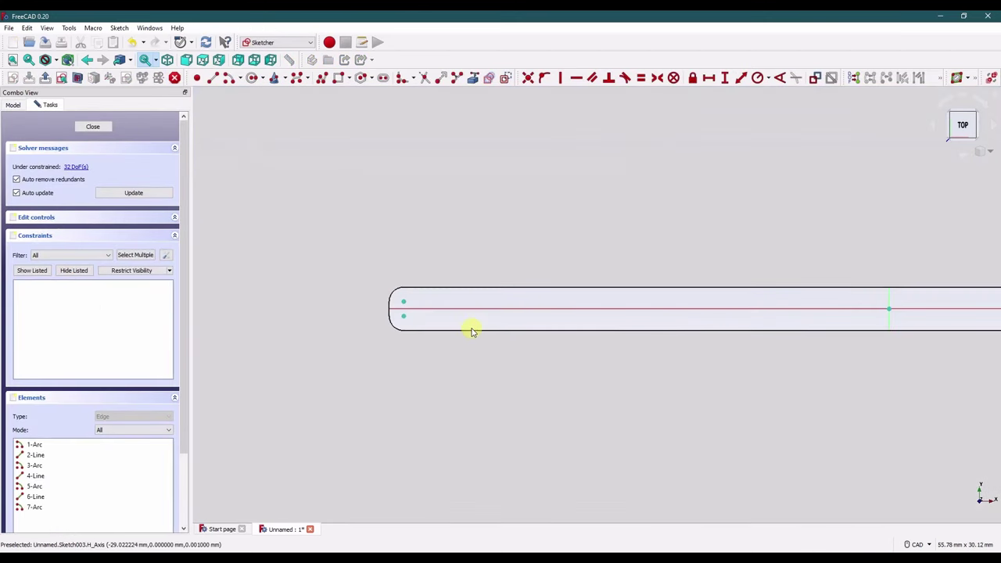
scroll(406, 321, down, 3)
click(14, 105)
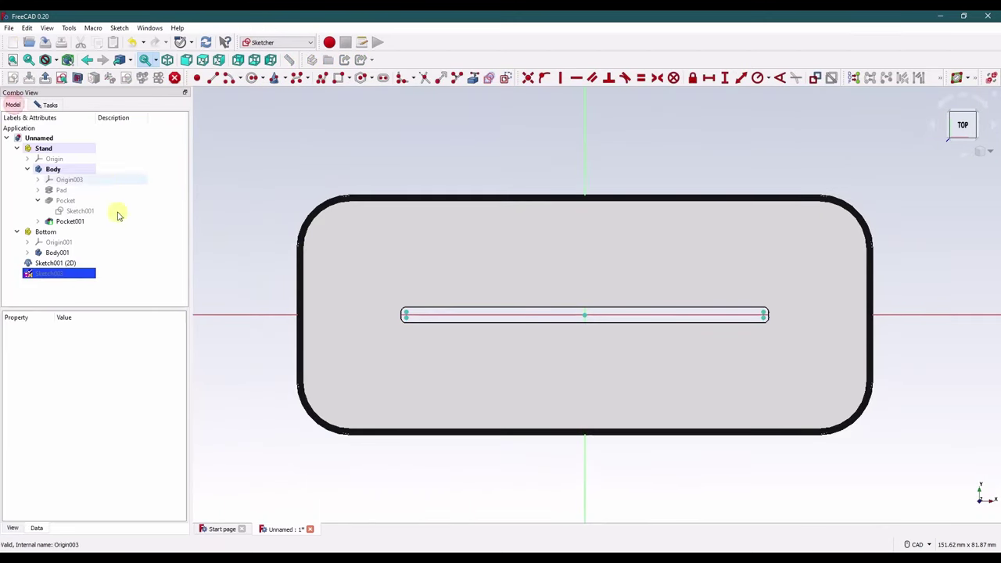
click(43, 148)
key(space)
click(284, 241)
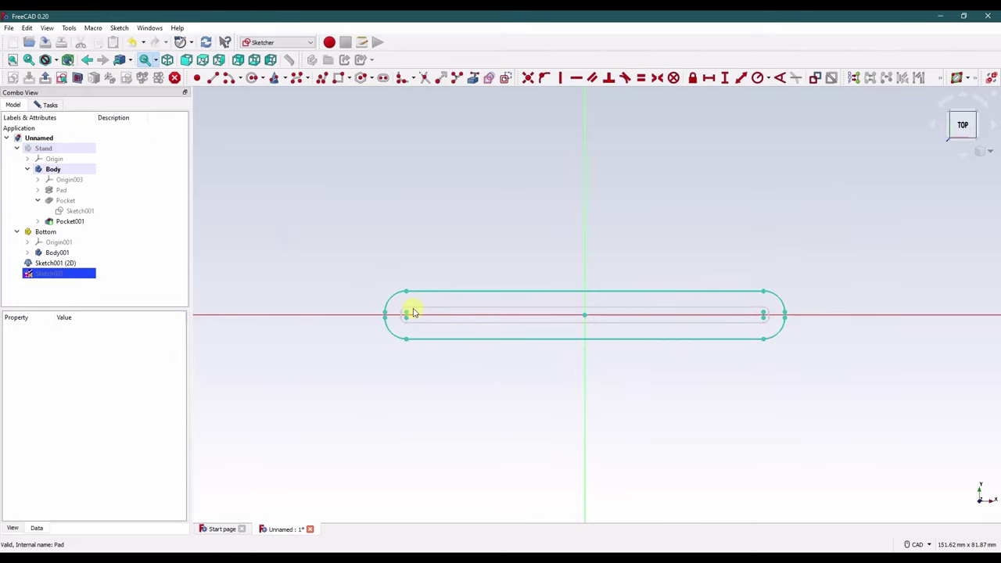
scroll(415, 313, up, 5)
scroll(353, 313, up, 2)
Draw a vertical line joining the arc endpoints to close the outline's left end.
click(198, 77)
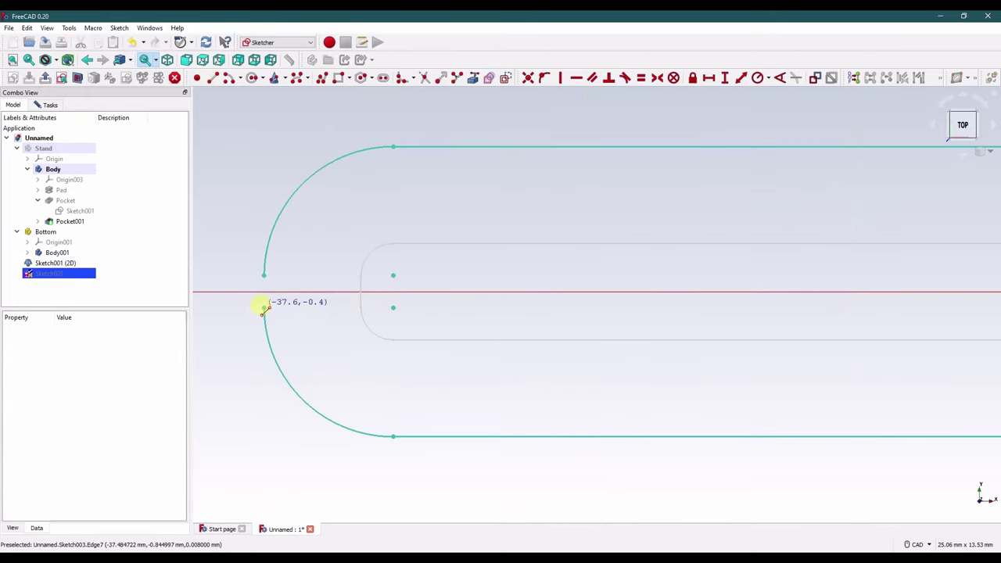
click(265, 308)
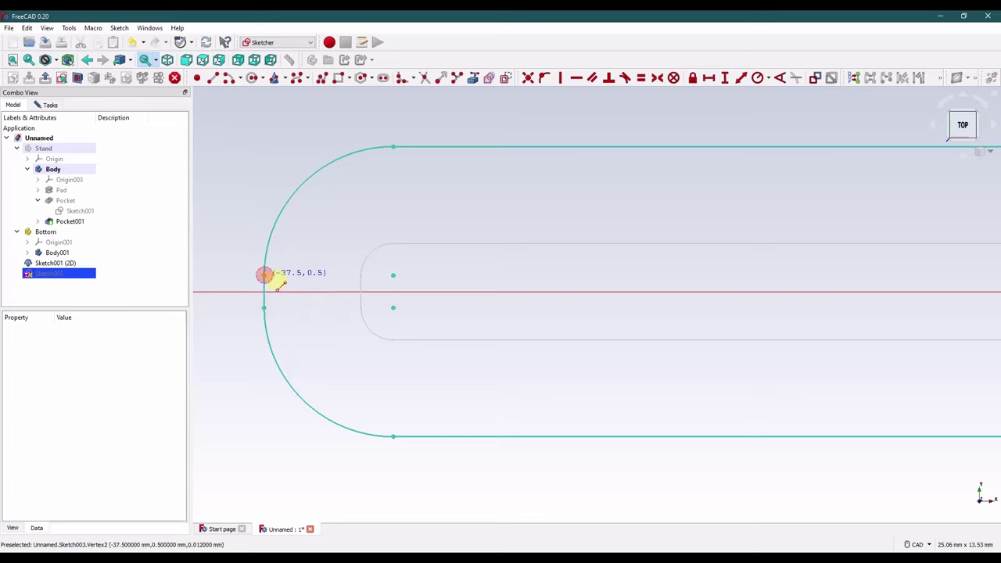
click(264, 286)
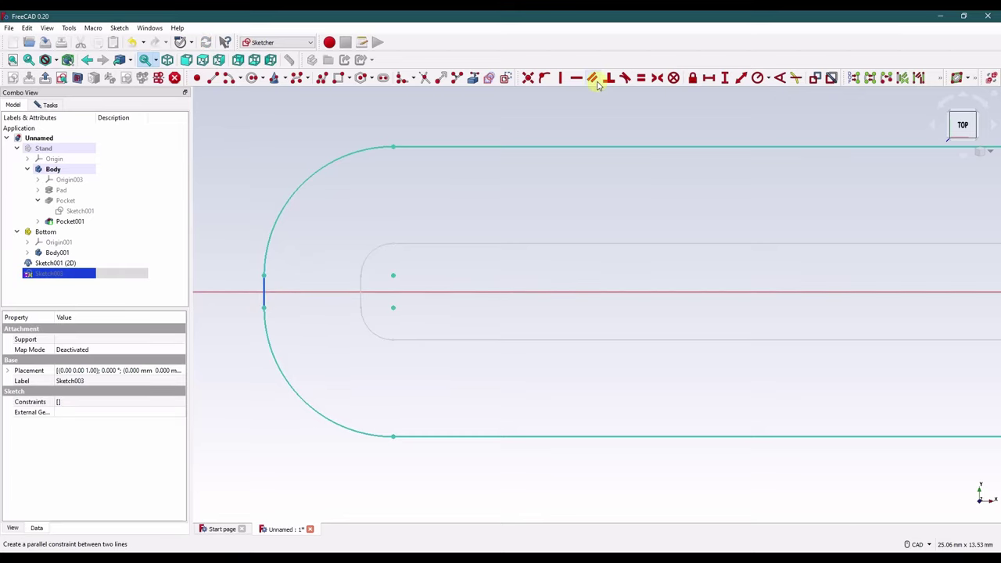
click(453, 189)
scroll(529, 237, up, 3)
scroll(578, 244, down, 5)
scroll(276, 189, up, 6)
scroll(266, 187, down, 3)
scroll(412, 232, down, 2)
scroll(809, 237, up, 2)
scroll(720, 270, up, 4)
Constrain the right end line vertical and the top and bottom edges horizontal, then close the sketch.
click(732, 228)
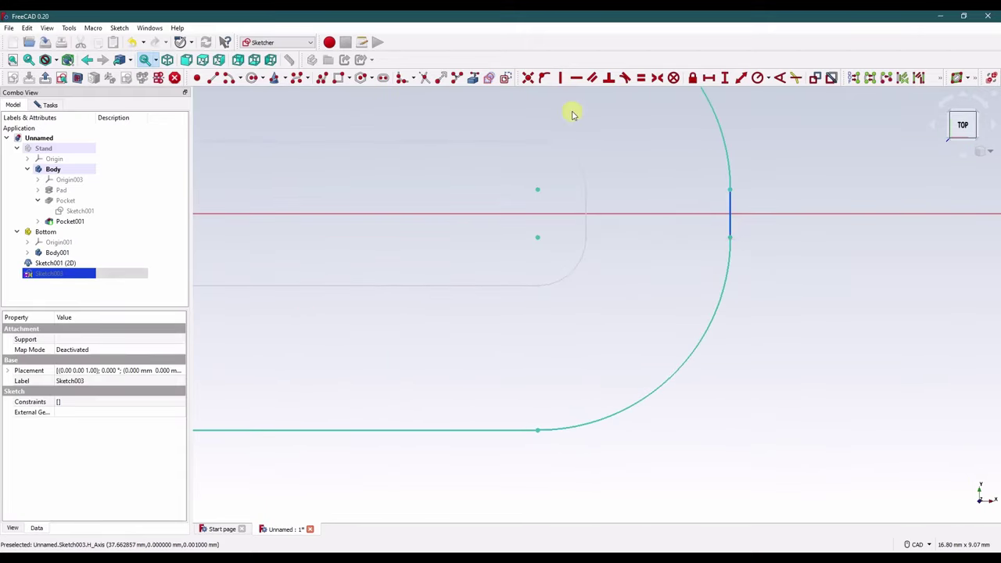
click(564, 78)
scroll(683, 166, down, 3)
scroll(625, 188, up, 1)
click(625, 180)
click(575, 78)
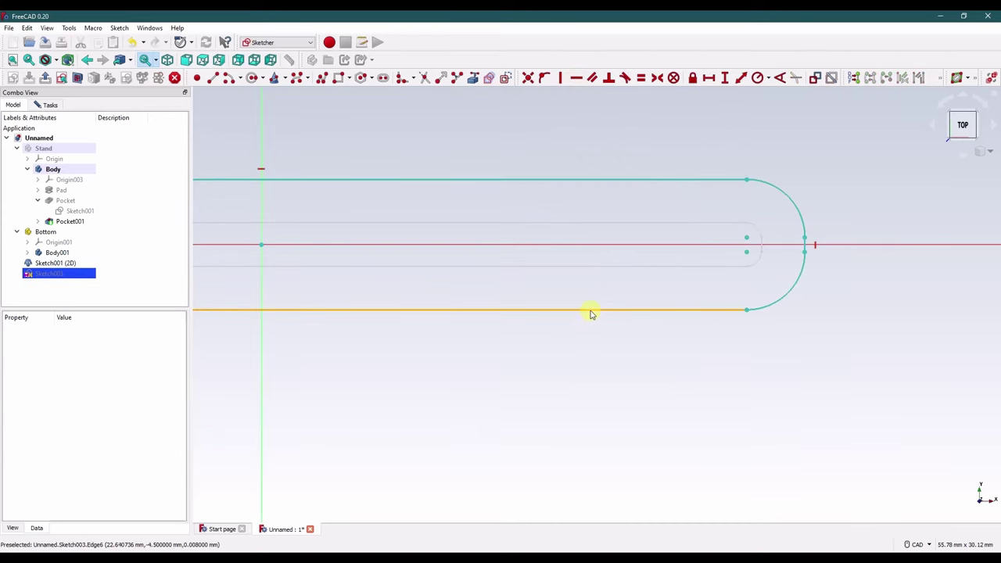
click(589, 311)
click(576, 78)
scroll(469, 250, down, 3)
middle_drag(298, 281, 359, 283)
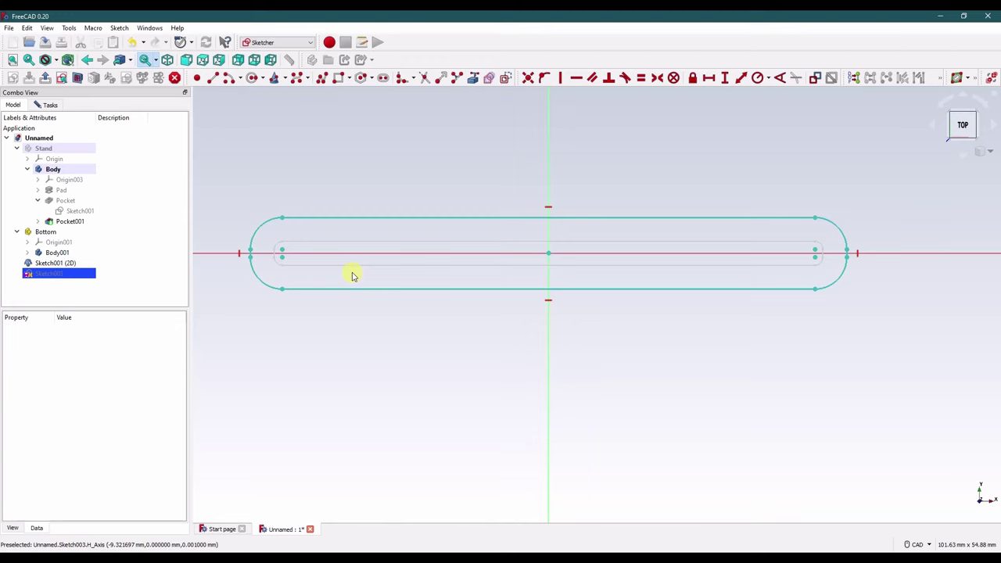
key(Escape)
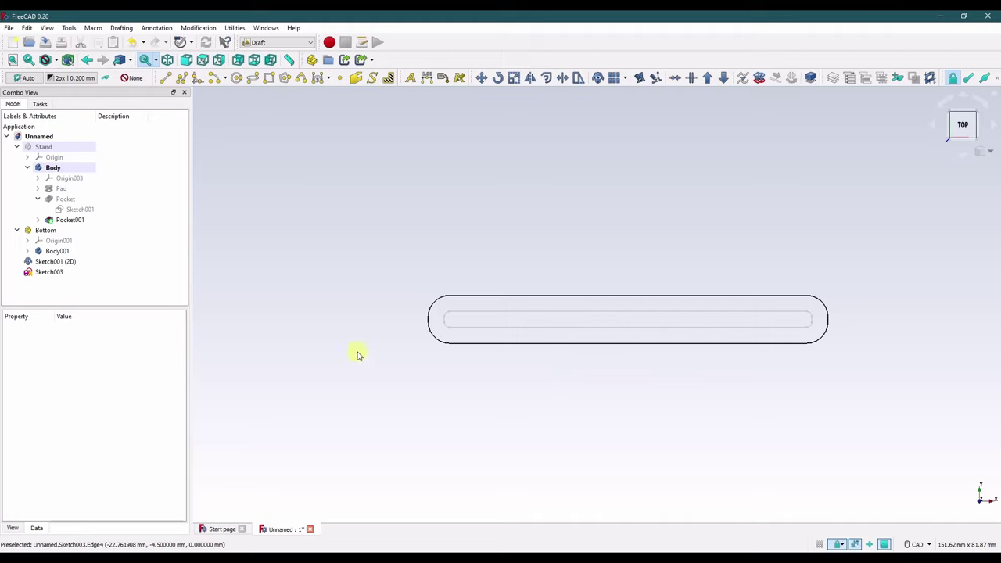
Convert the Sketch001 (2D) inner slot clone into a new sketch, Sketch004.
scroll(454, 357, up, 2)
middle_drag(485, 360, 351, 371)
scroll(361, 360, down, 2)
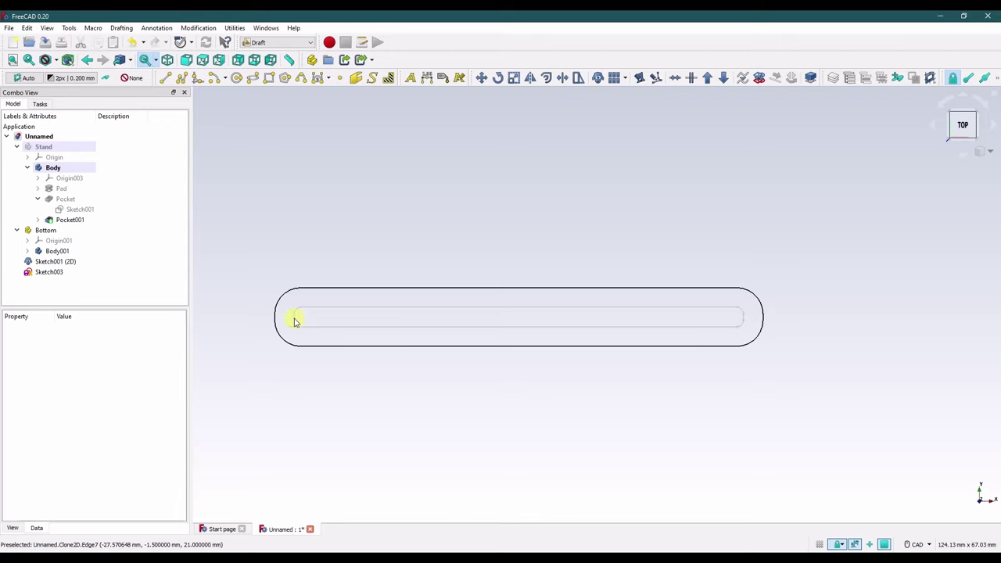
click(71, 262)
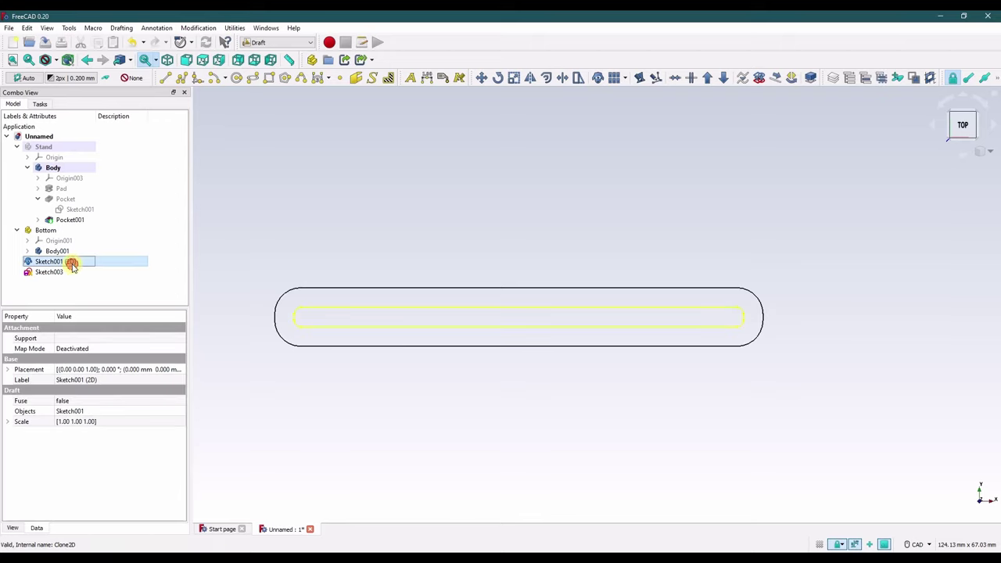
click(49, 271)
click(62, 263)
click(759, 79)
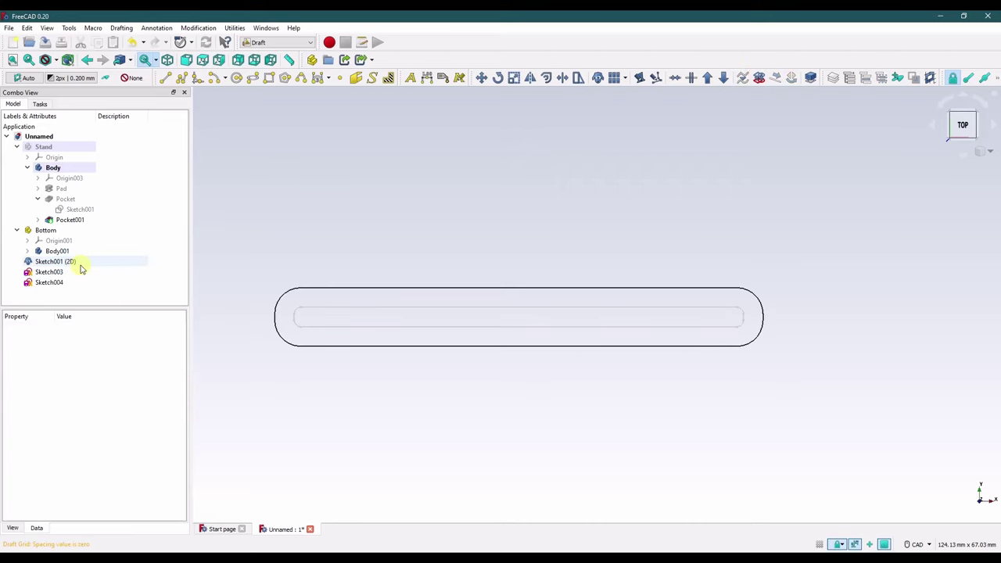
Merge Sketch003 and Sketch004 into Sketch005 using the Sketcher workbench.
click(55, 265)
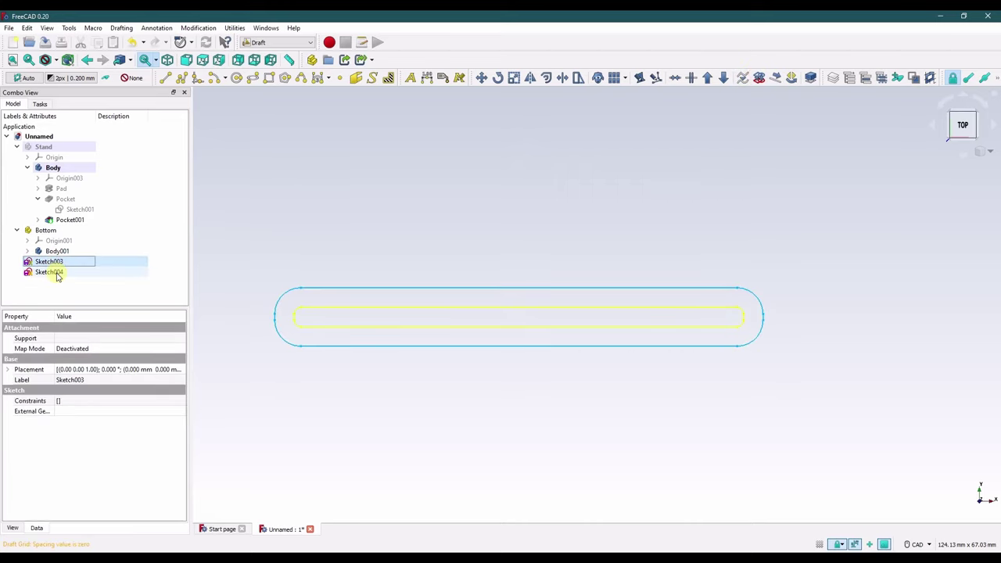
ctrl+click(52, 273)
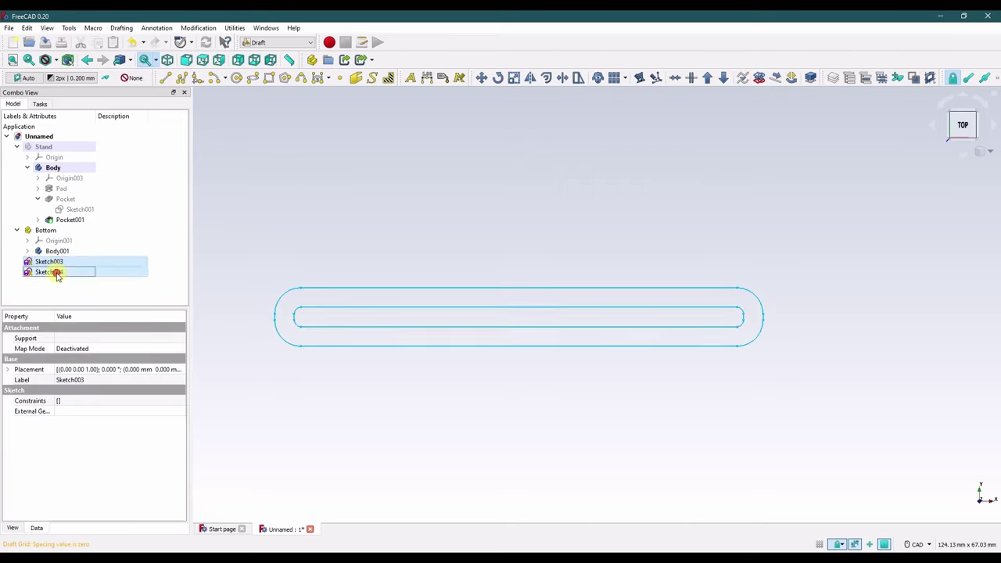
click(290, 43)
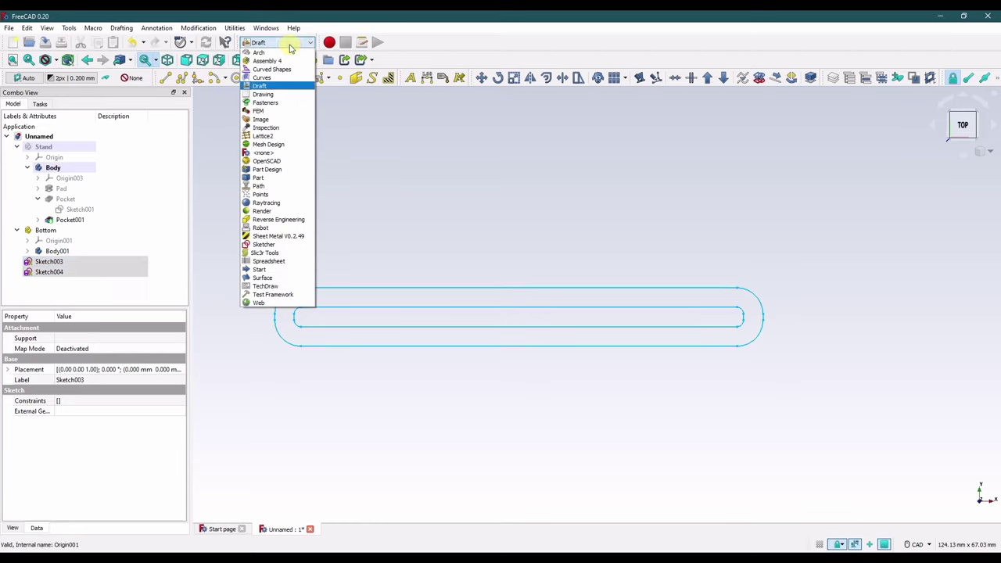
click(267, 245)
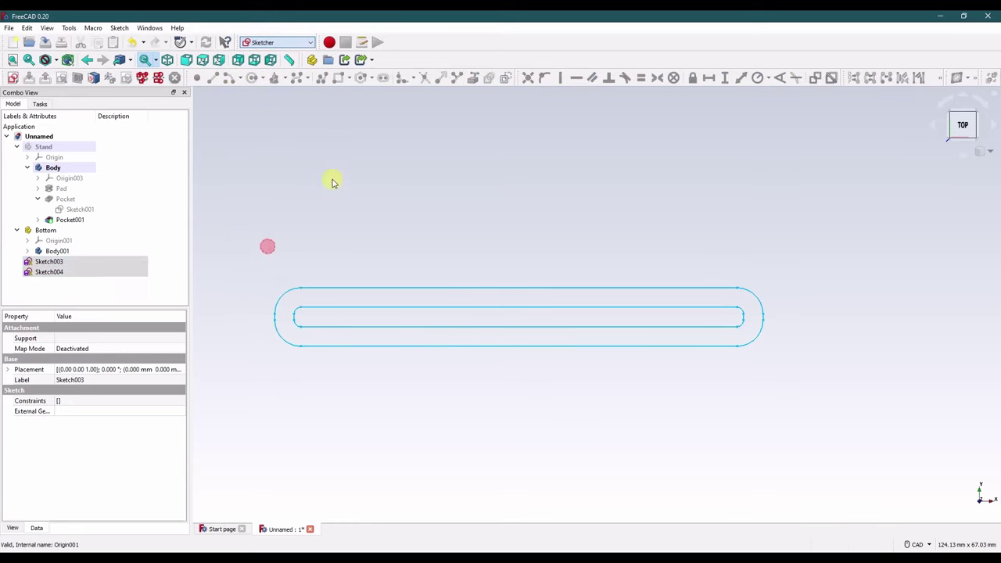
click(147, 84)
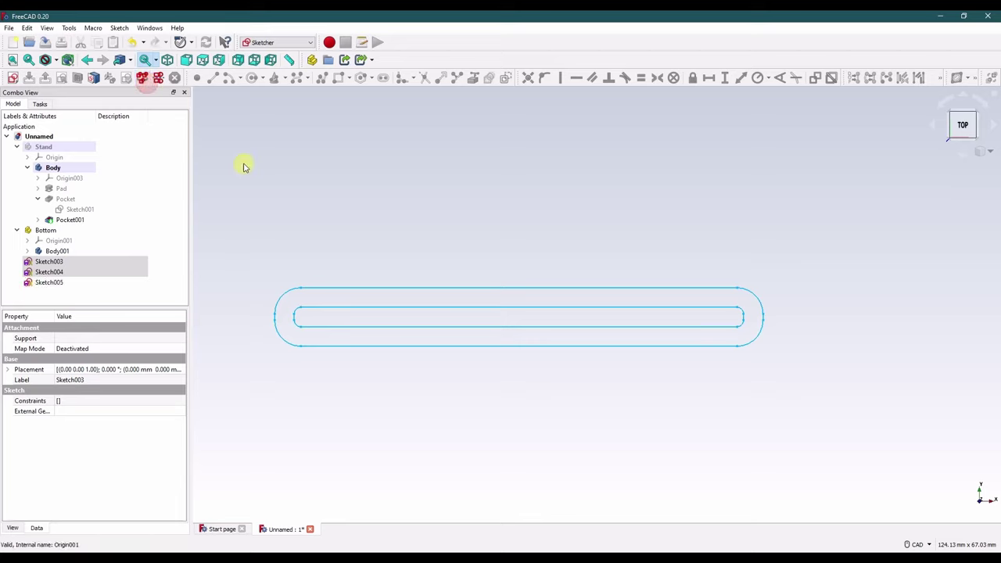
Delete the original Sketch003 and Sketch004, keeping the merged Sketch005.
click(268, 165)
click(69, 261)
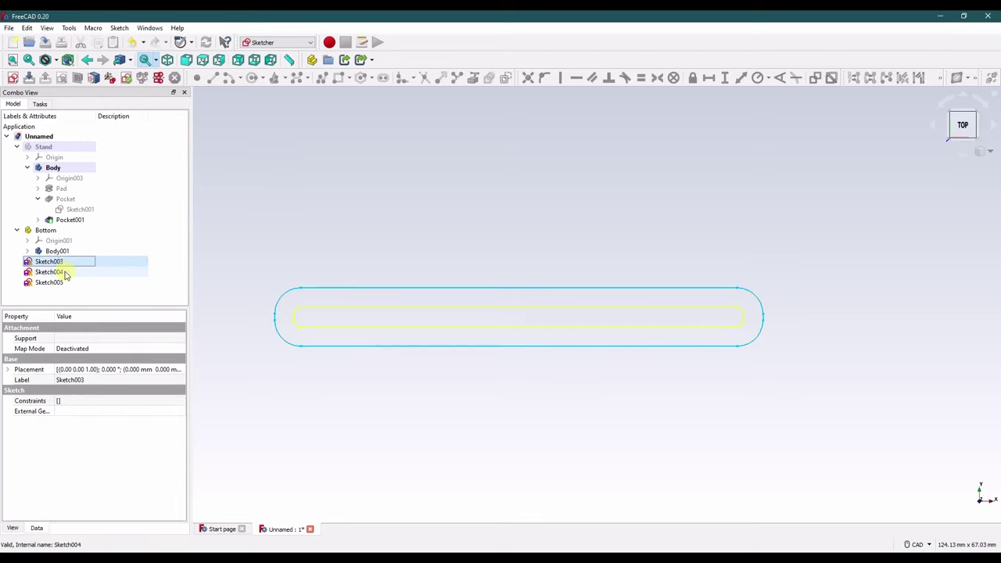
ctrl+click(66, 272)
key(Delete)
click(81, 262)
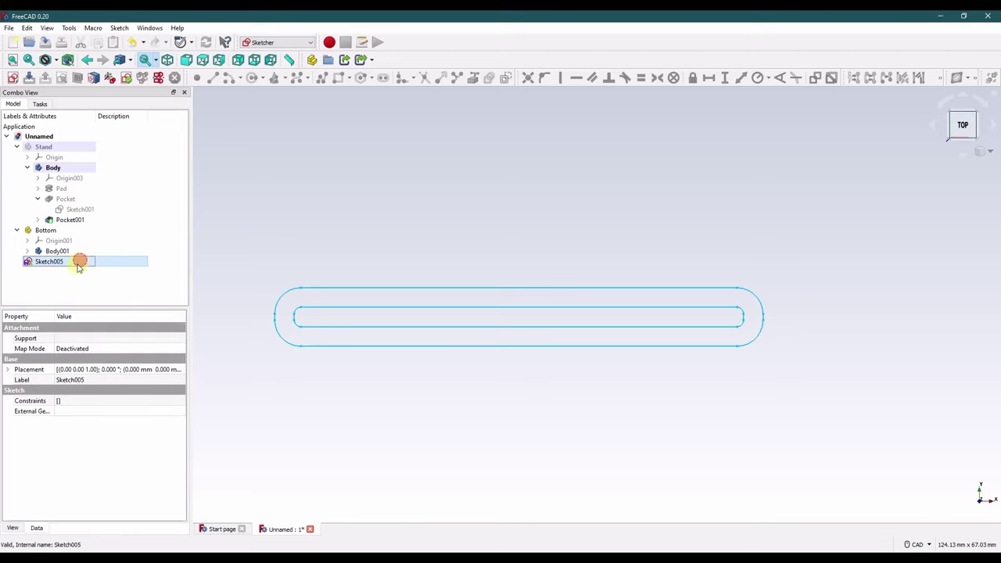
Move Sketch005 into the Stand's Body and show the Stand part in isometric view.
drag(69, 265, 69, 167)
click(47, 147)
key(space)
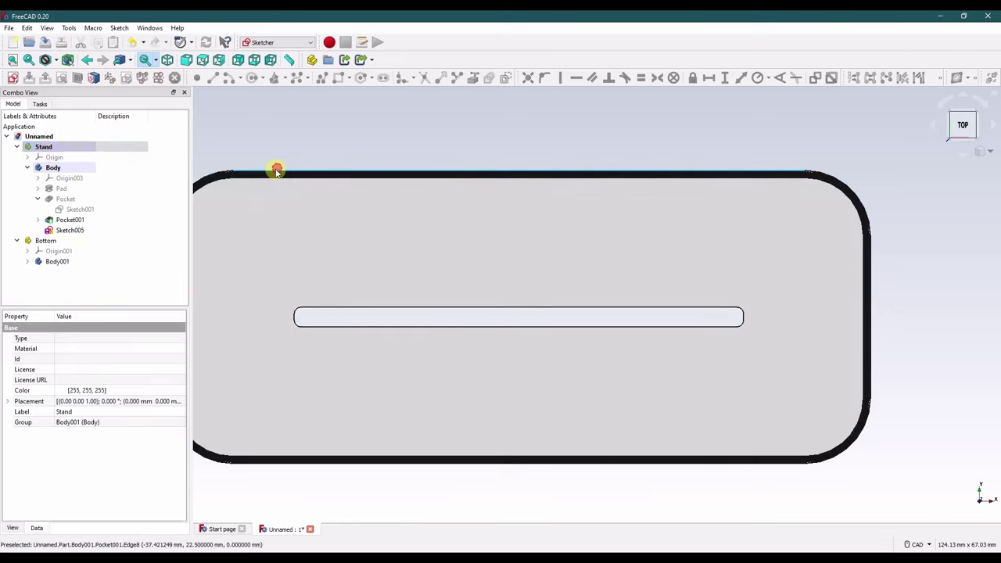
click(286, 152)
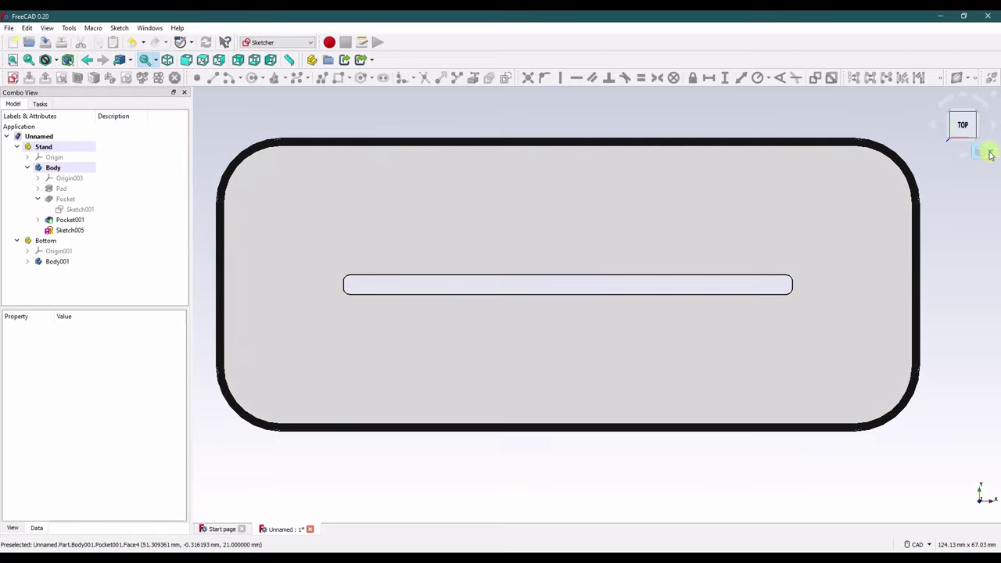
click(981, 151)
click(973, 182)
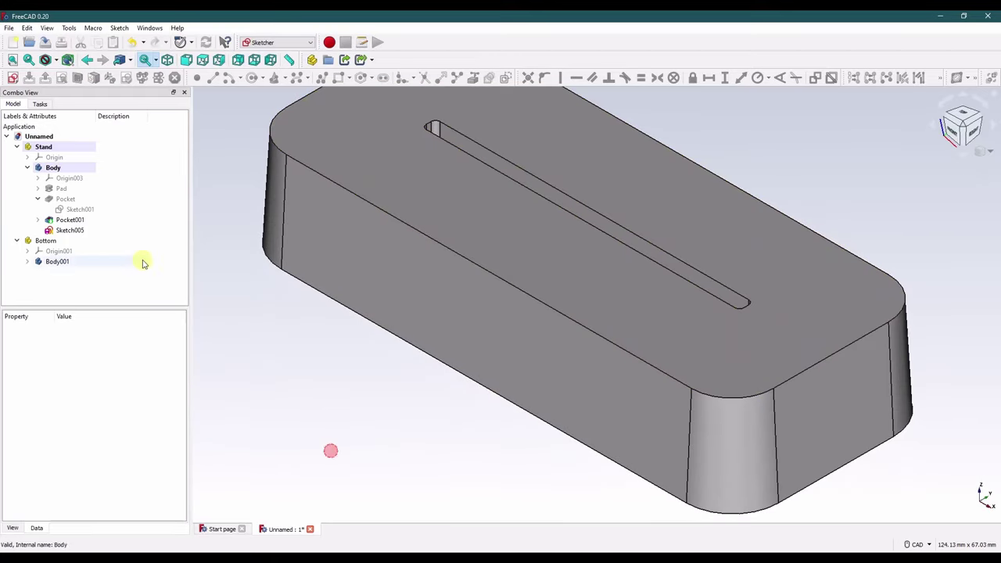
Set Sketch005's placement z position to 18 mm.
click(88, 230)
mouse_move(407, 336)
middle_down()
mouse_move(476, 365)
mouse_move(462, 420)
mouse_move(541, 389)
mouse_move(554, 320)
mouse_move(566, 304)
mouse_move(576, 315)
mouse_move(465, 364)
middle_up()
click(232, 255)
click(69, 229)
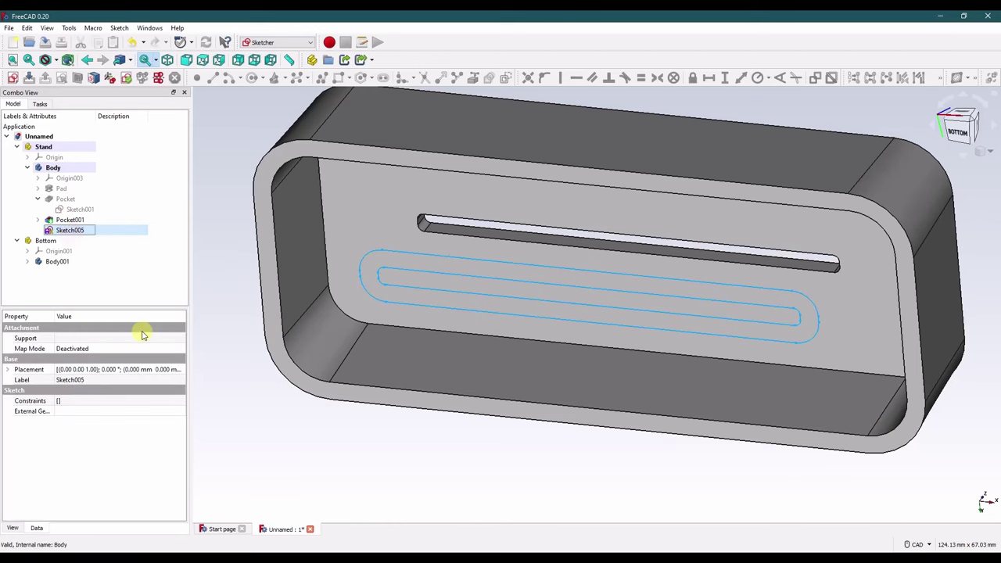
click(7, 370)
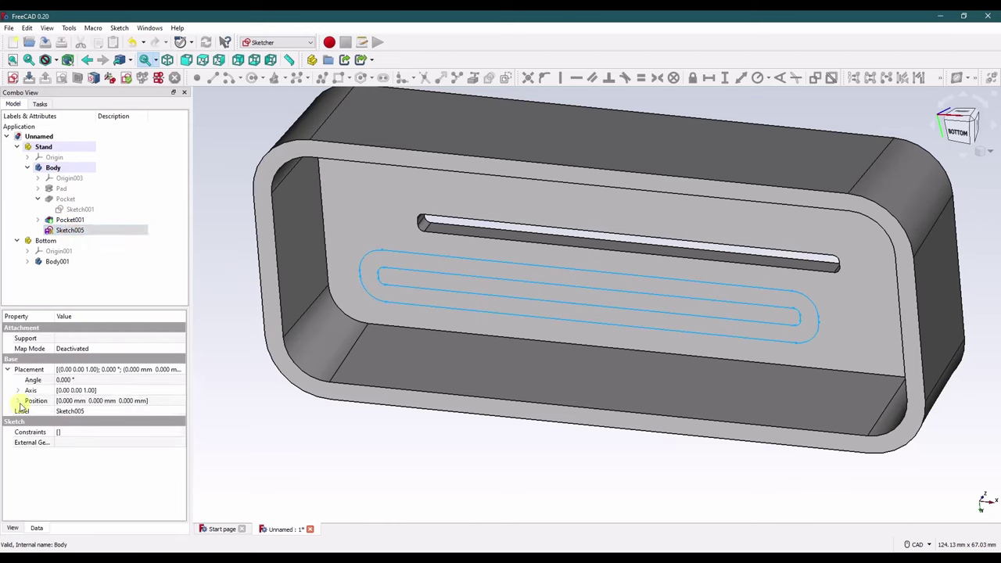
click(17, 400)
text(18)
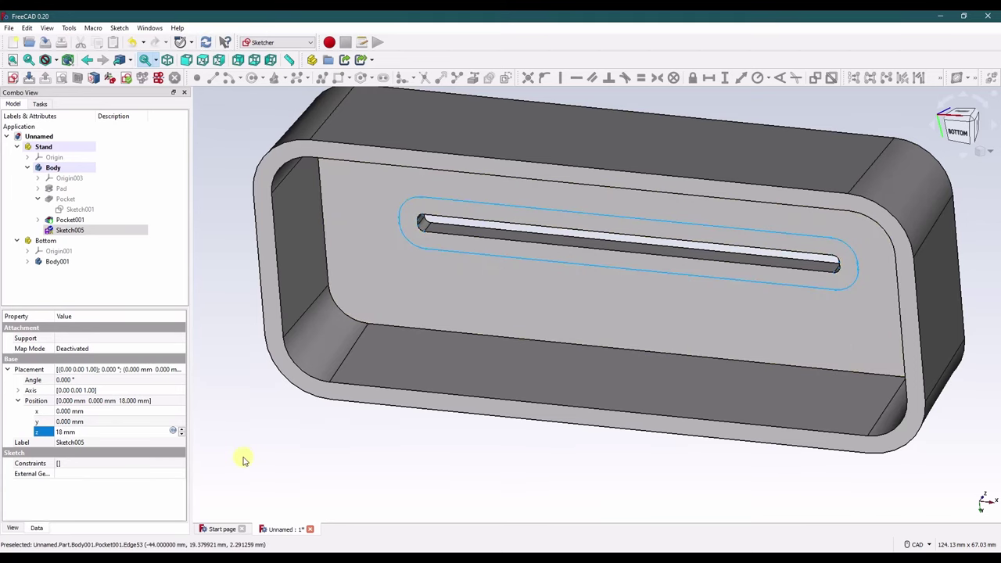
click(253, 445)
click(69, 229)
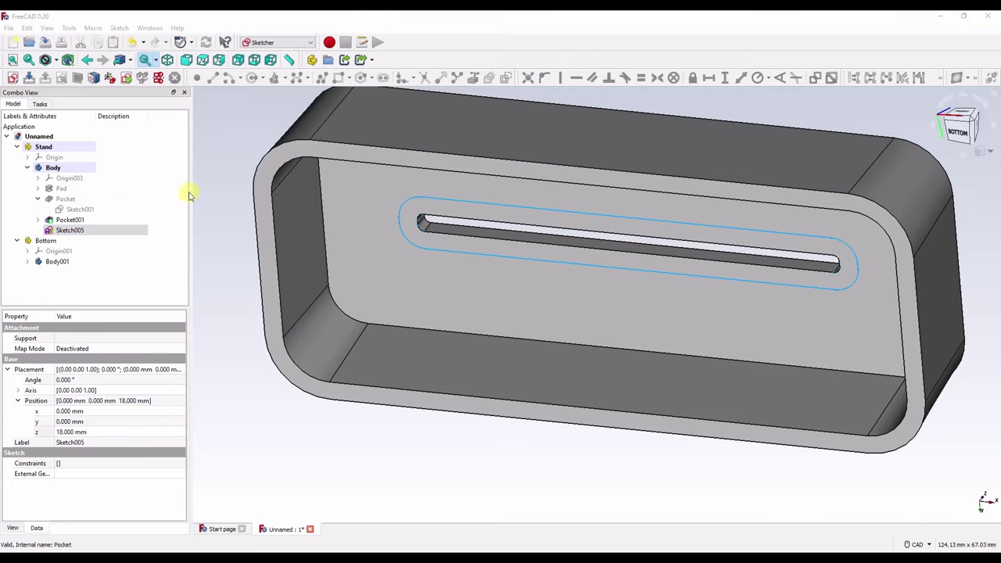
In Part Design, pad Sketch005 reversed by 11 mm with a -3° taper.
click(71, 232)
click(269, 131)
click(146, 226)
click(290, 44)
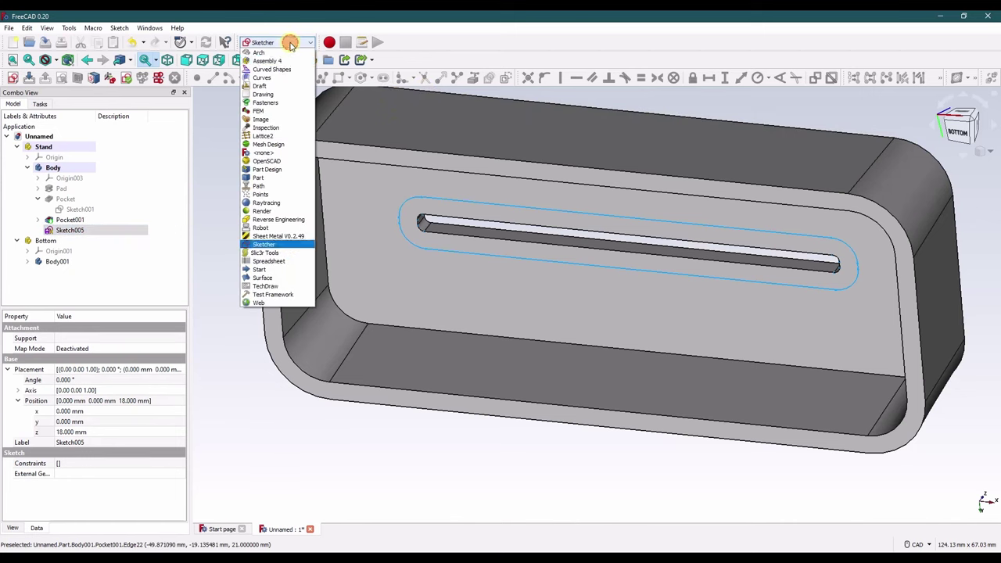
click(266, 169)
click(200, 77)
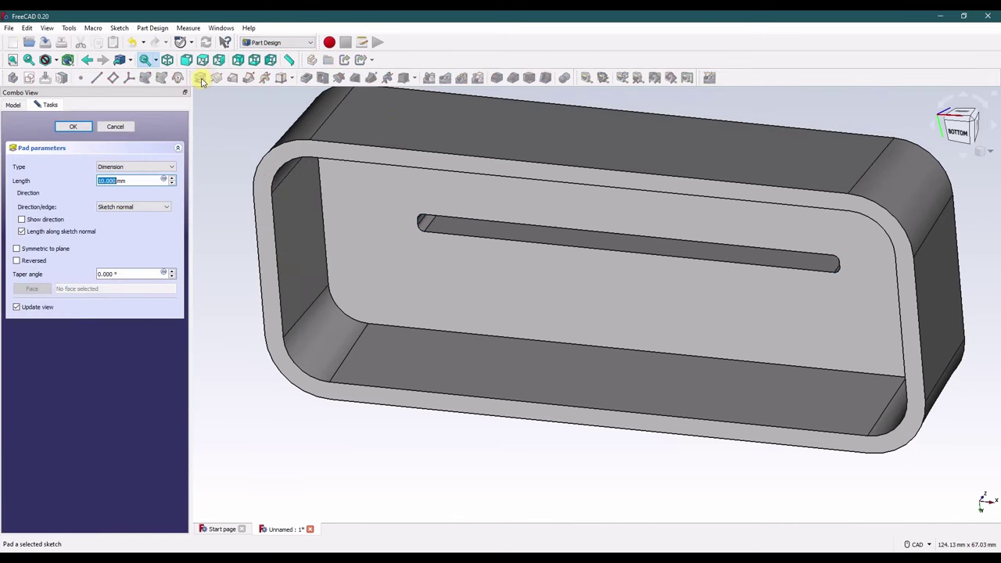
click(34, 262)
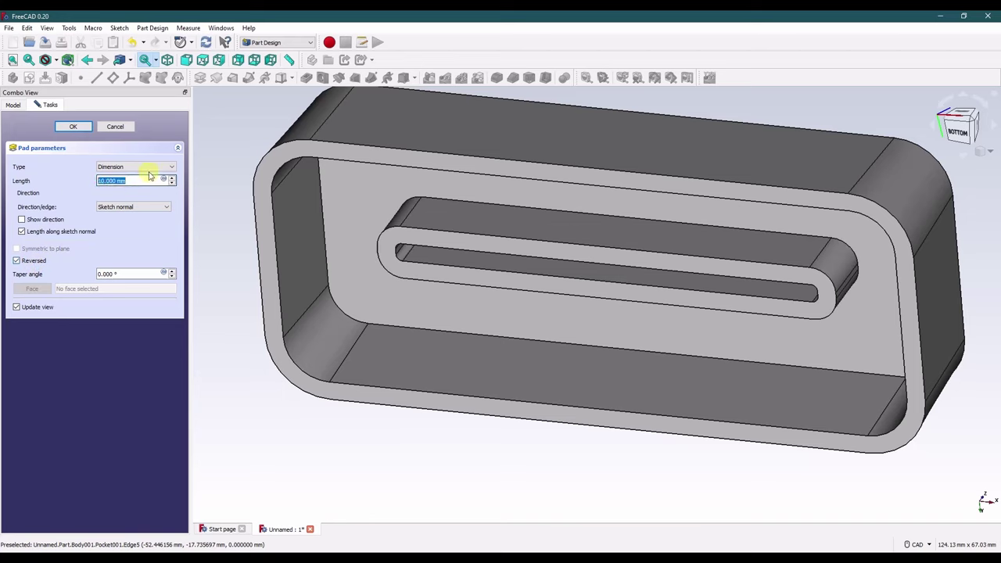
click(171, 177)
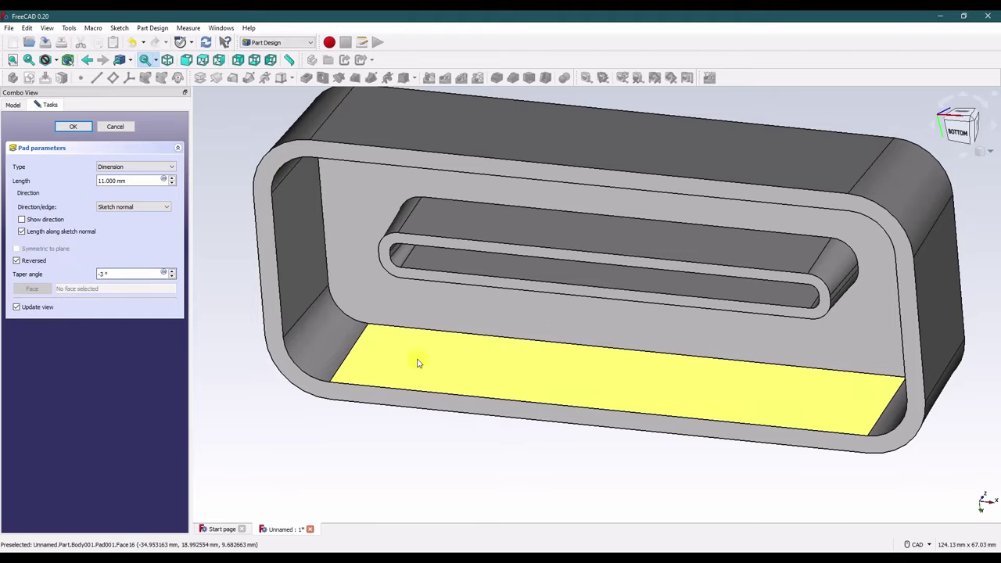
middle_drag(418, 357, 397, 363)
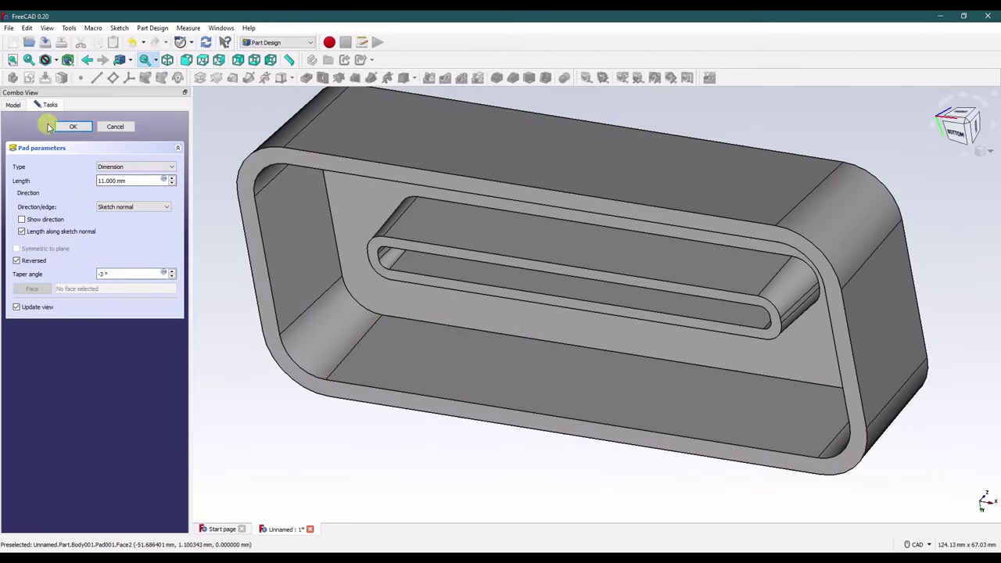
click(76, 127)
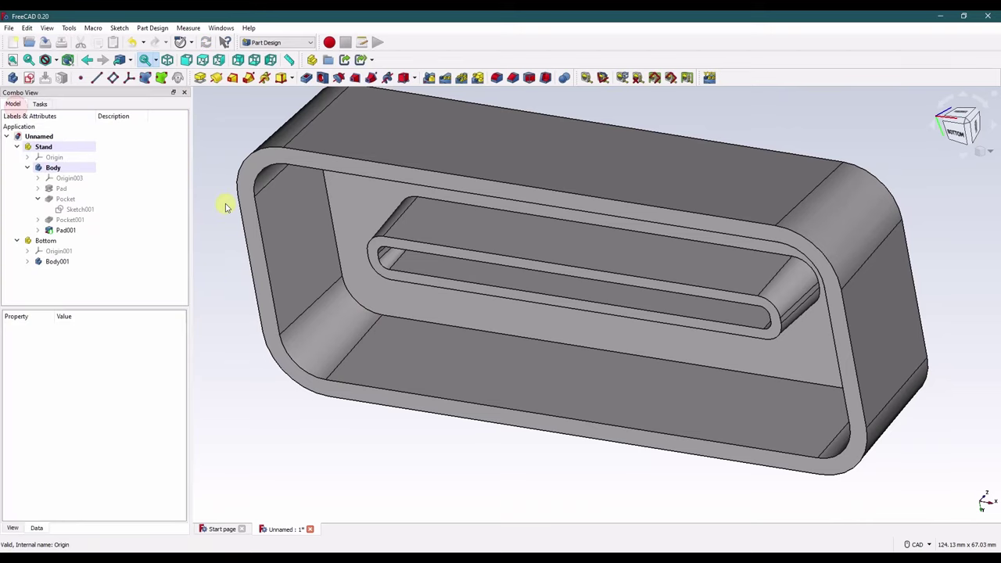
Chamfer the slot's top edge by 1 mm.
middle_drag(226, 205, 498, 330)
middle_drag(234, 151, 286, 174)
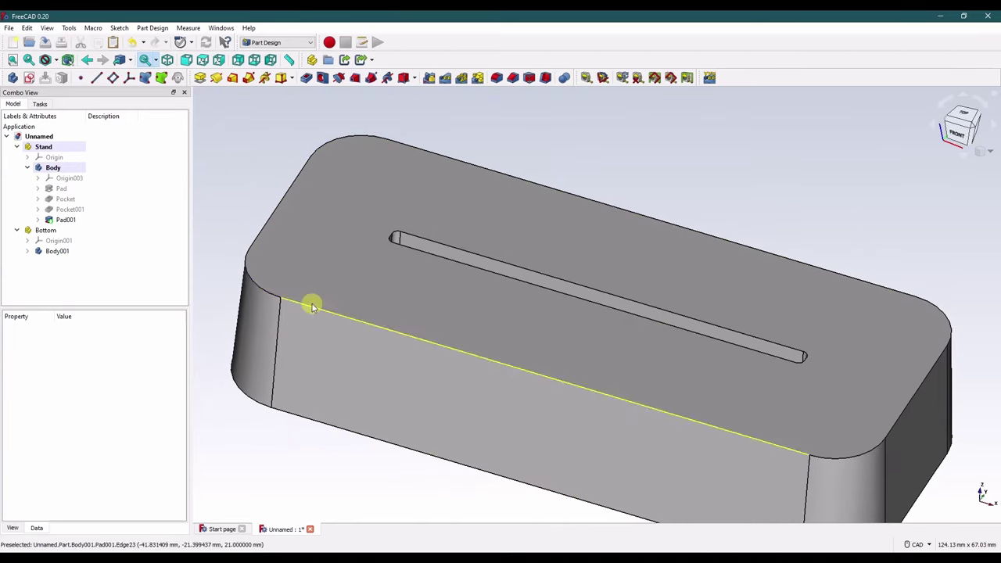
click(411, 235)
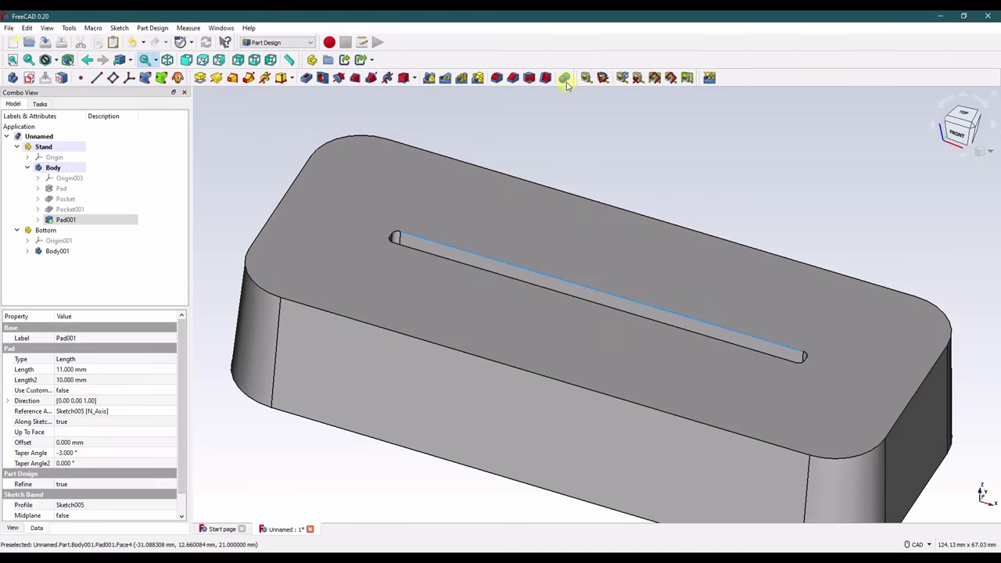
click(507, 81)
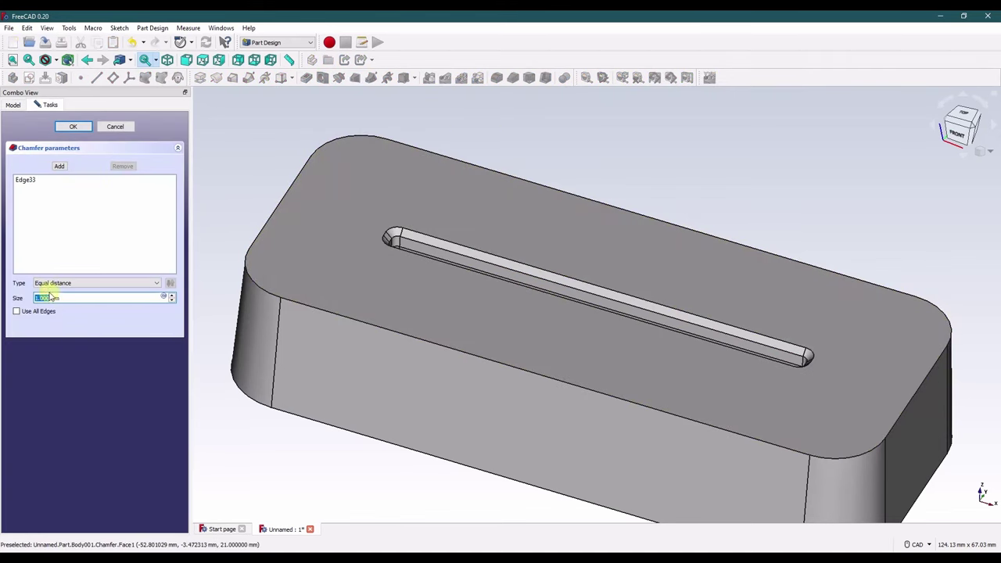
click(73, 126)
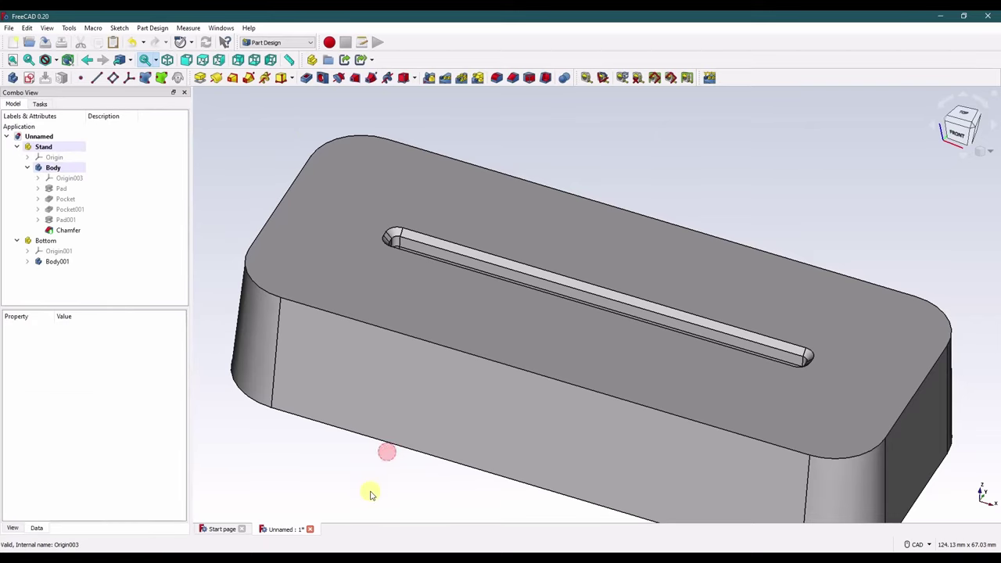
Round the underside rim edge with a 1 mm fillet.
middle_drag(384, 454, 414, 246)
click(416, 248)
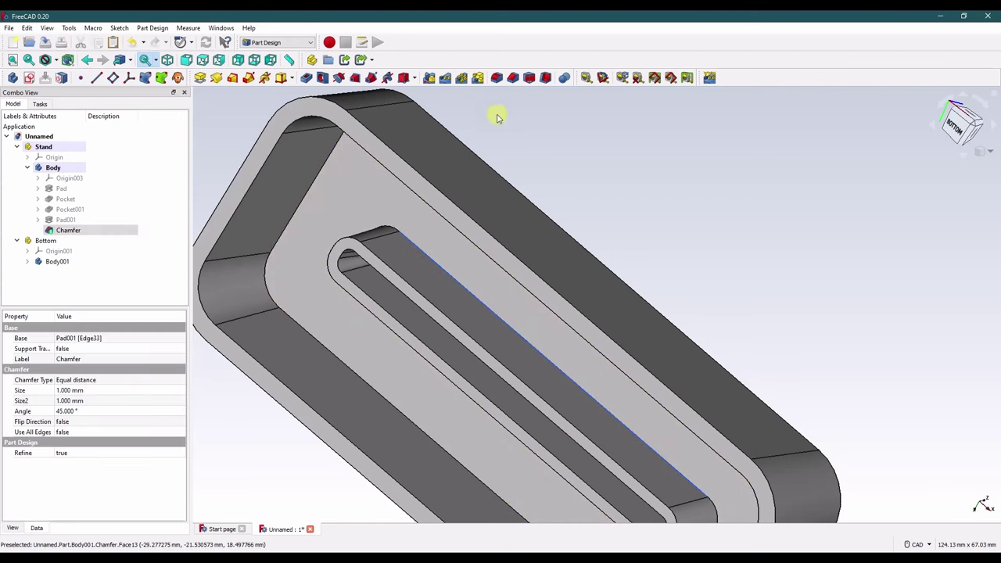
click(497, 77)
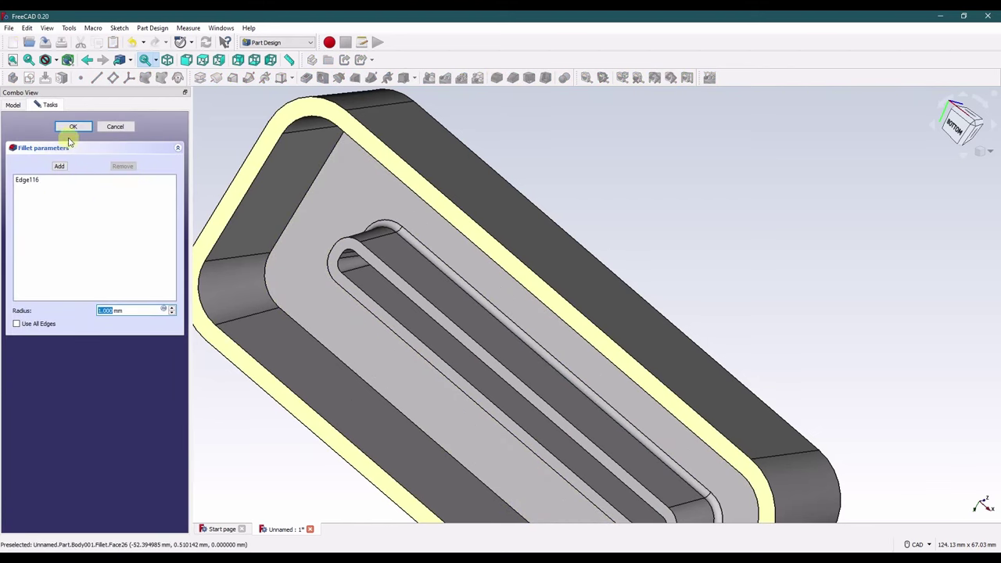
click(71, 127)
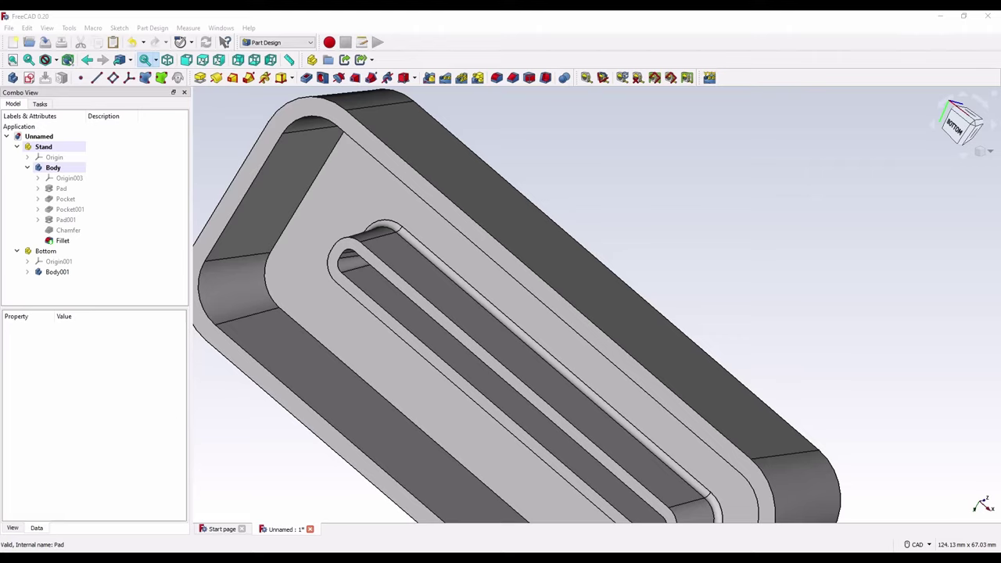
Add Chamfer001 on the stand's outer top perimeter edge, slightly larger than the default size.
middle_drag(548, 258, 336, 352)
click(320, 347)
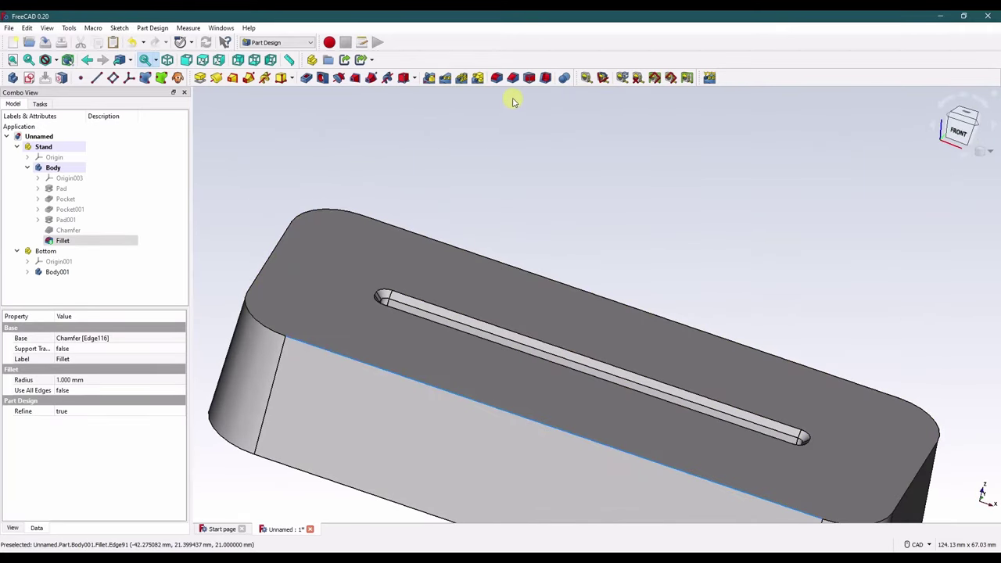
click(513, 77)
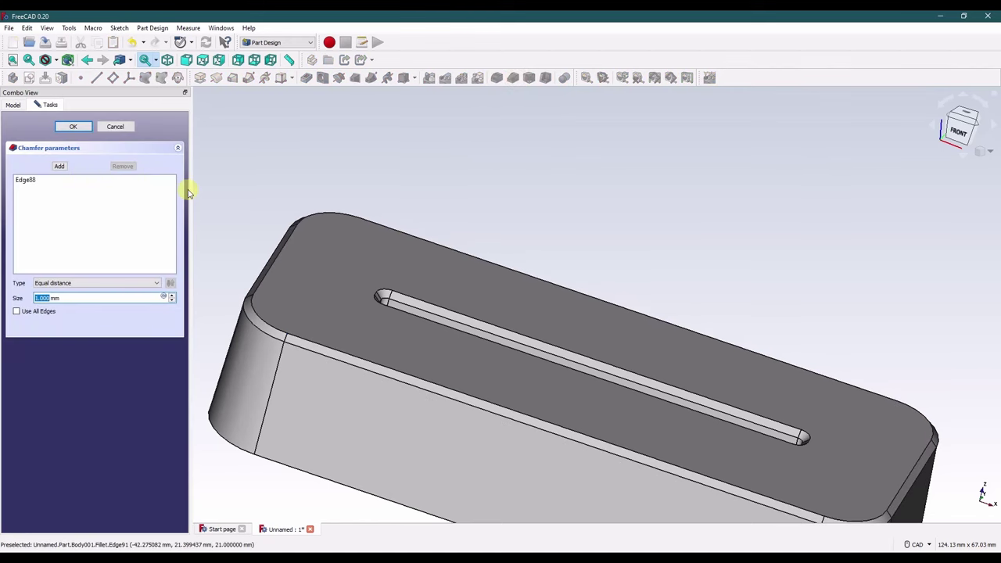
click(173, 296)
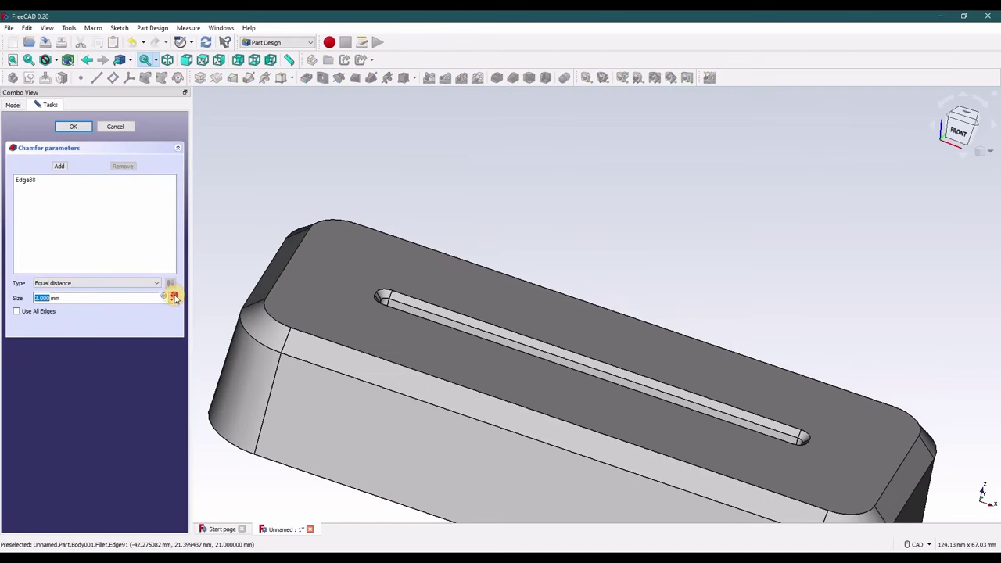
click(73, 126)
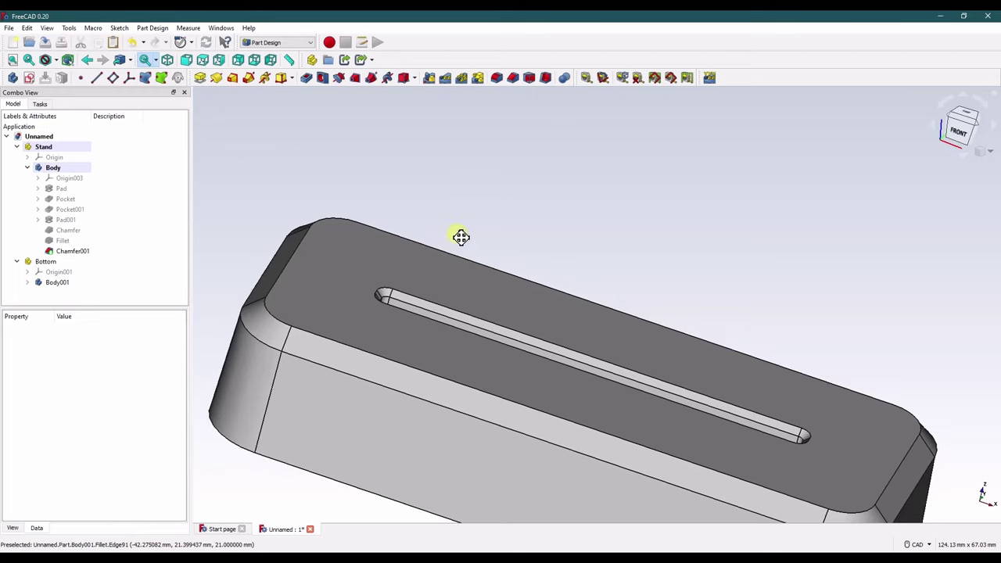
middle_drag(461, 237, 405, 219)
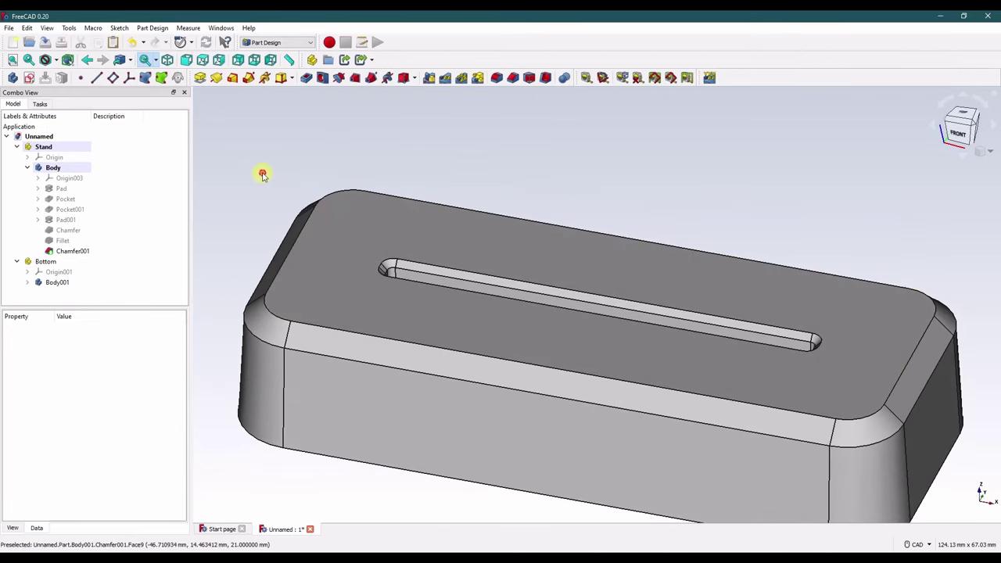
middle_drag(325, 516, 964, 195)
Fit the model in isometric view and create a new sketch on XY_Plane003.
click(959, 125)
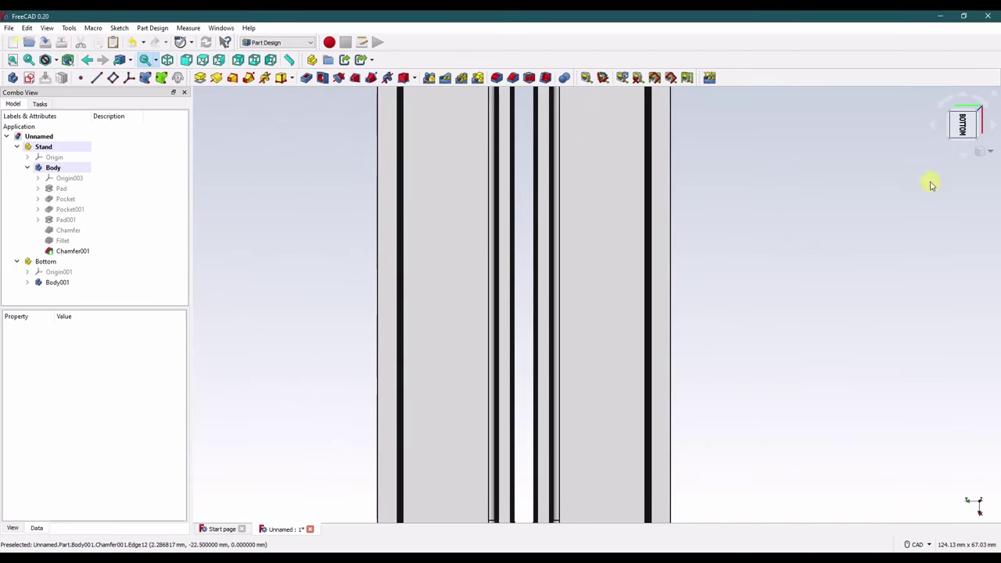
click(989, 151)
click(974, 185)
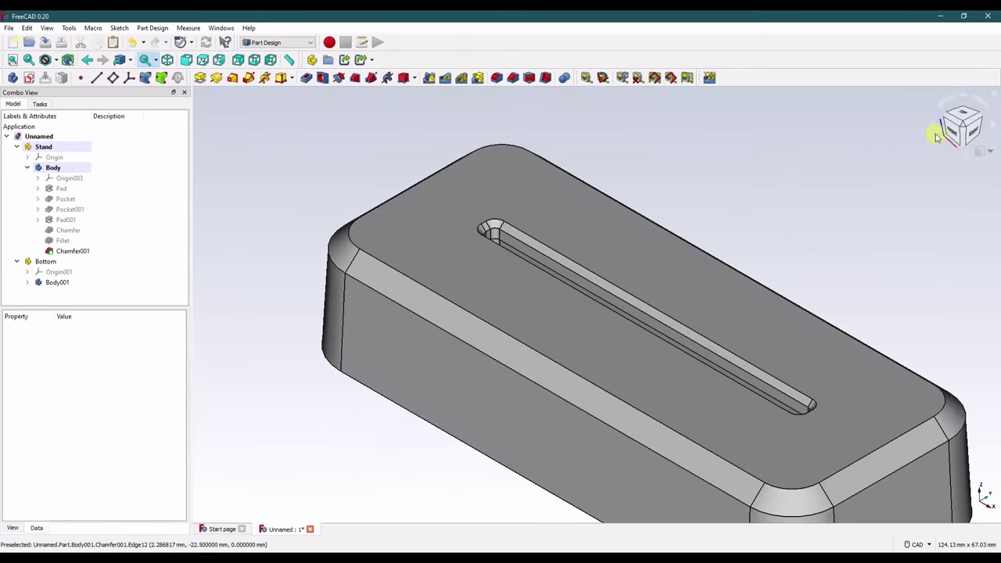
key(v)
key(f)
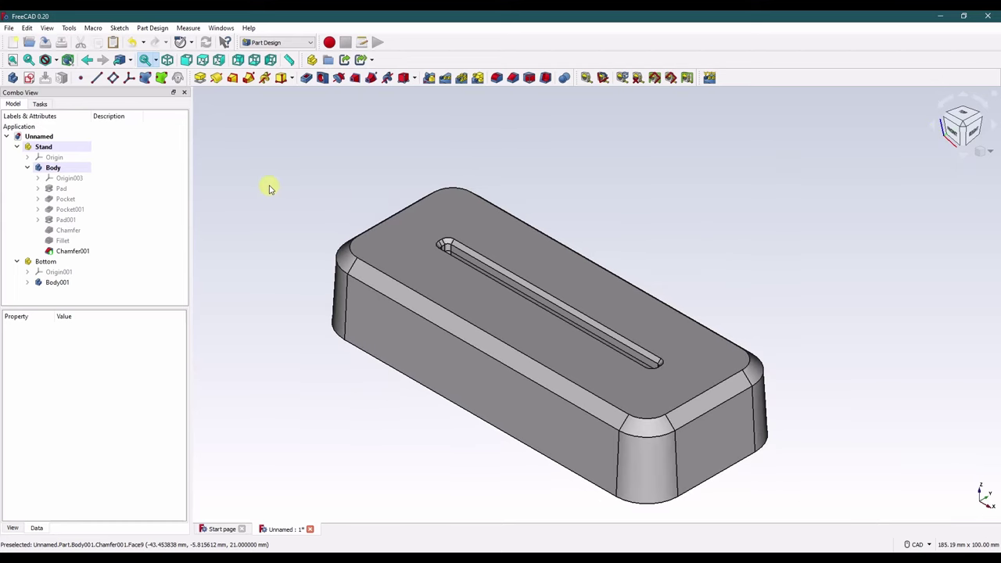
click(29, 78)
click(272, 274)
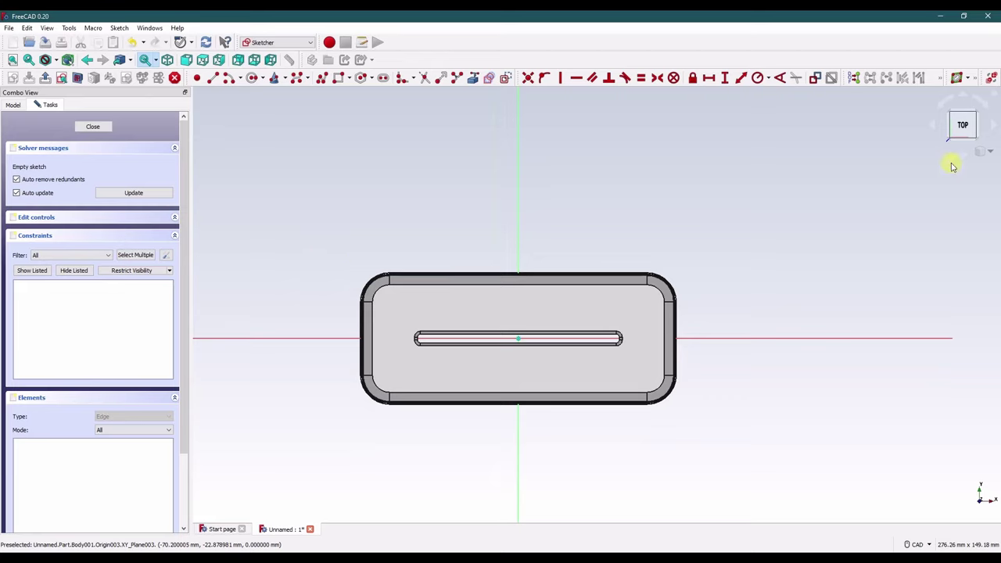
click(989, 151)
click(966, 100)
click(966, 97)
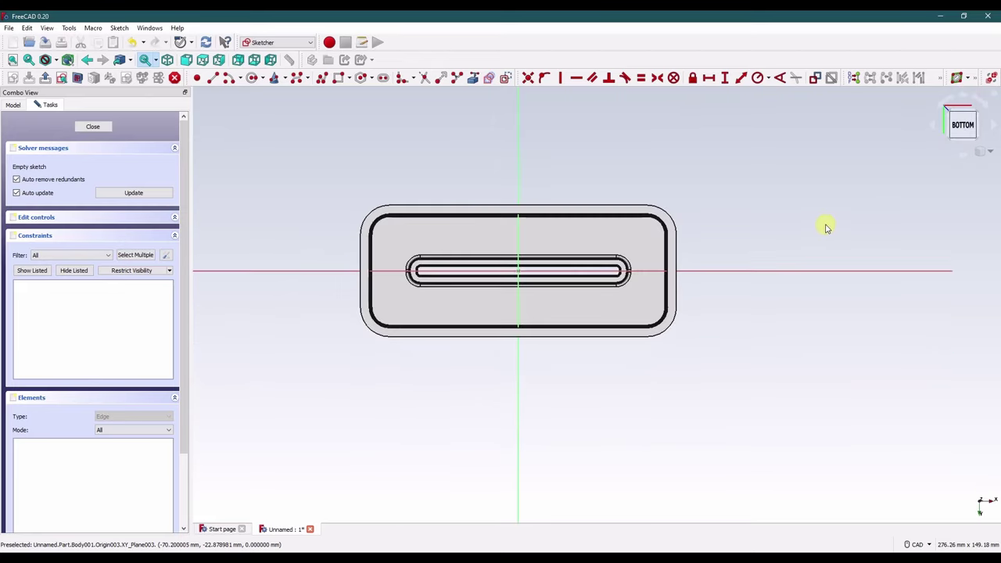
click(960, 155)
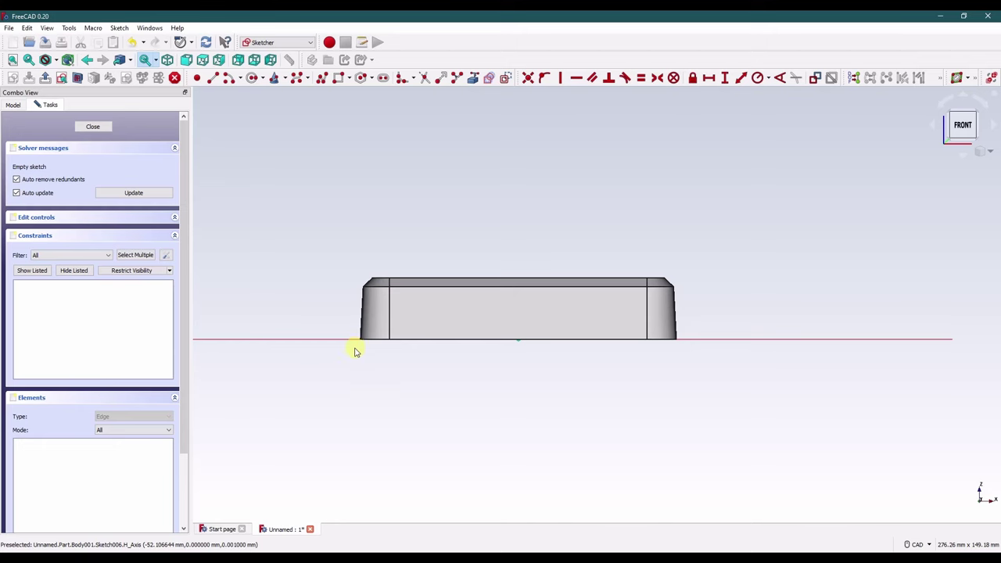
Close the empty sketch and select it to inspect its placement.
click(104, 130)
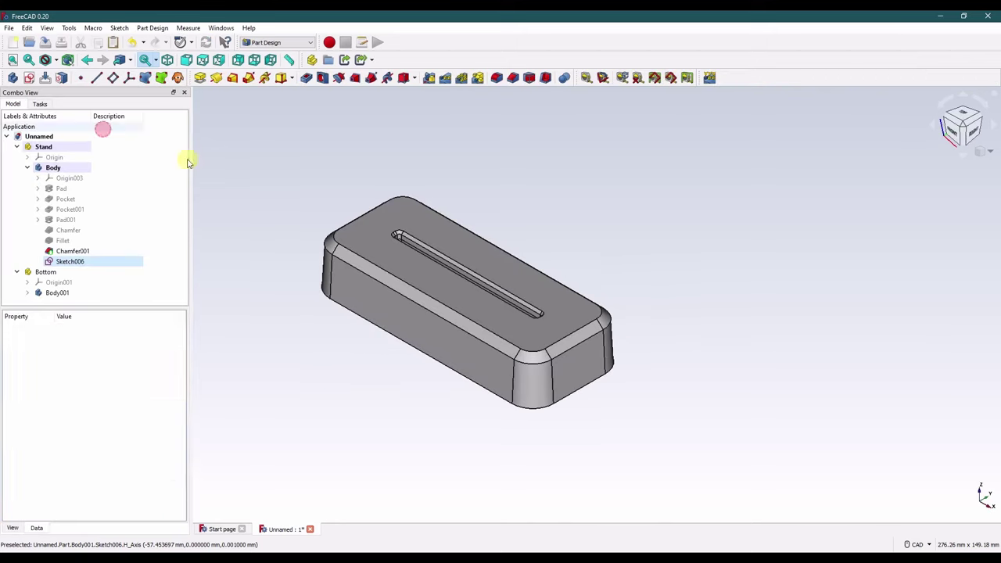
click(290, 185)
middle_drag(373, 396, 406, 368)
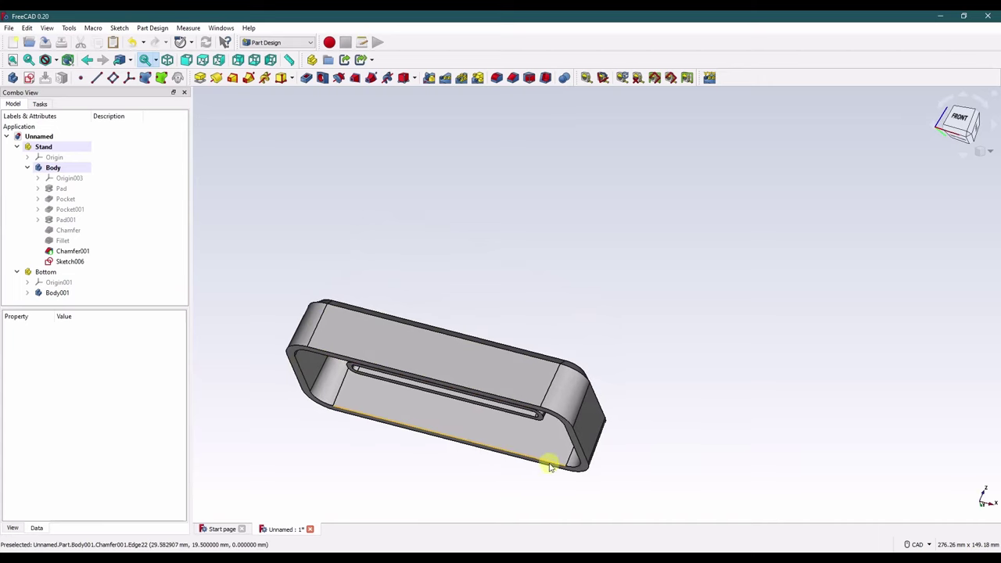
click(69, 262)
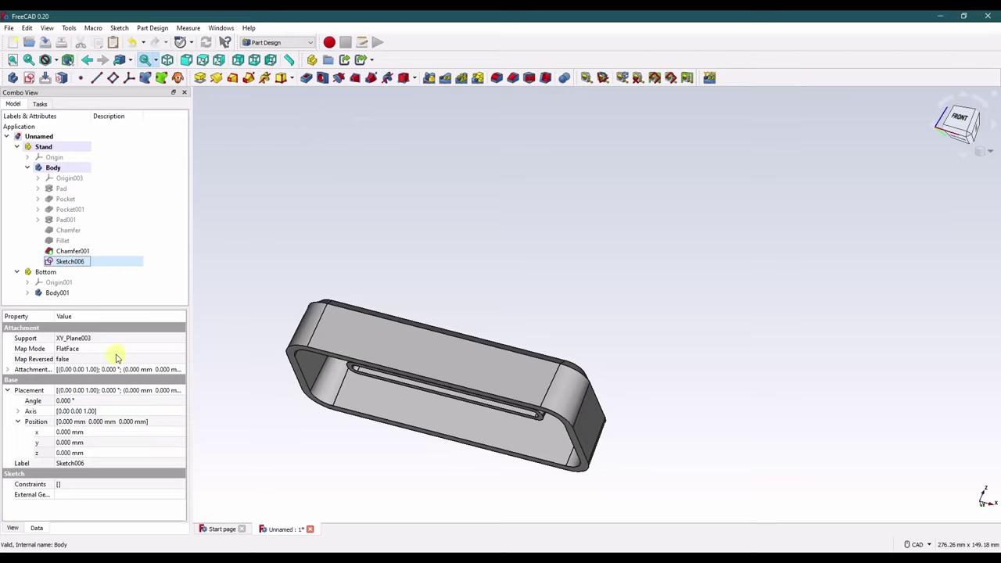
click(96, 453)
key(3)
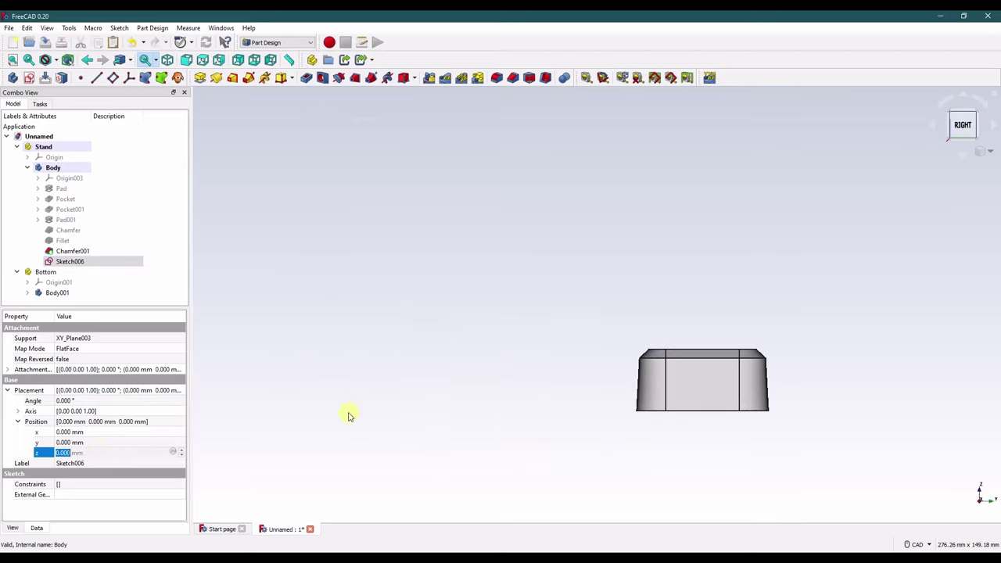
click(349, 416)
click(66, 262)
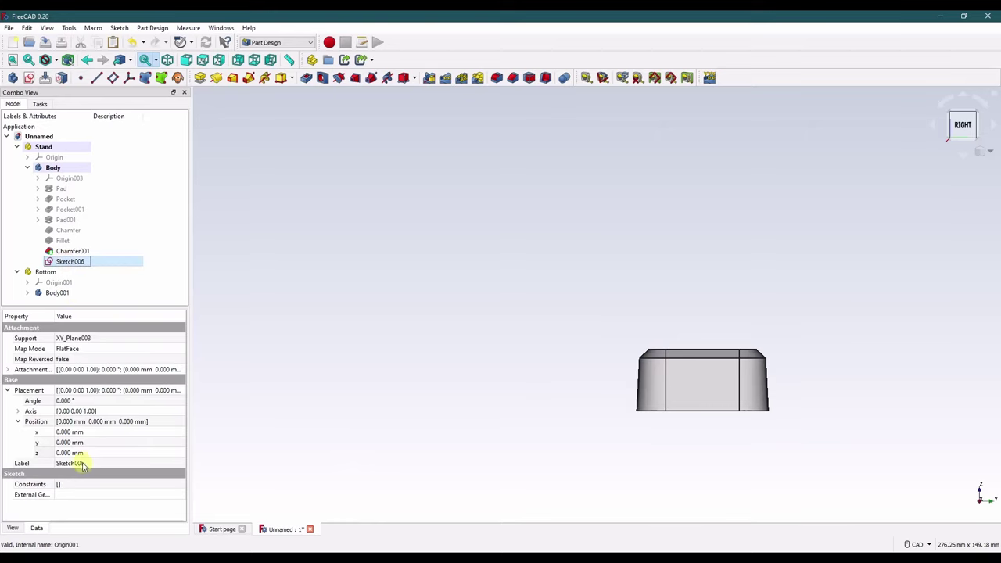
Set Sketch006's attachment offset z value to 3.3 mm.
click(9, 390)
click(7, 369)
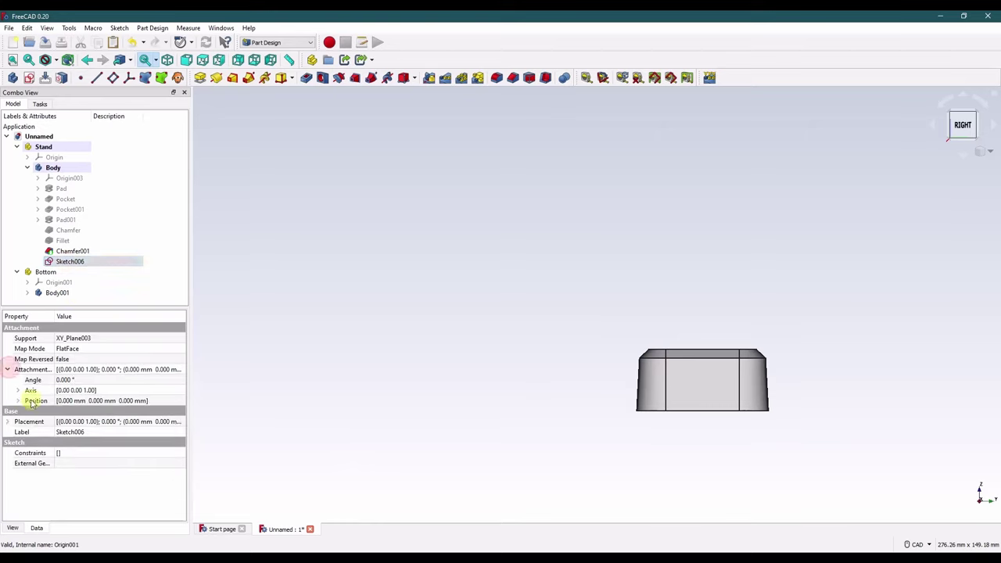
click(17, 400)
click(110, 432)
text(3.3)
key(Return)
middle_drag(335, 431, 457, 410)
Reopen Sketch006 in the Sketcher from its context menu.
click(308, 340)
click(71, 261)
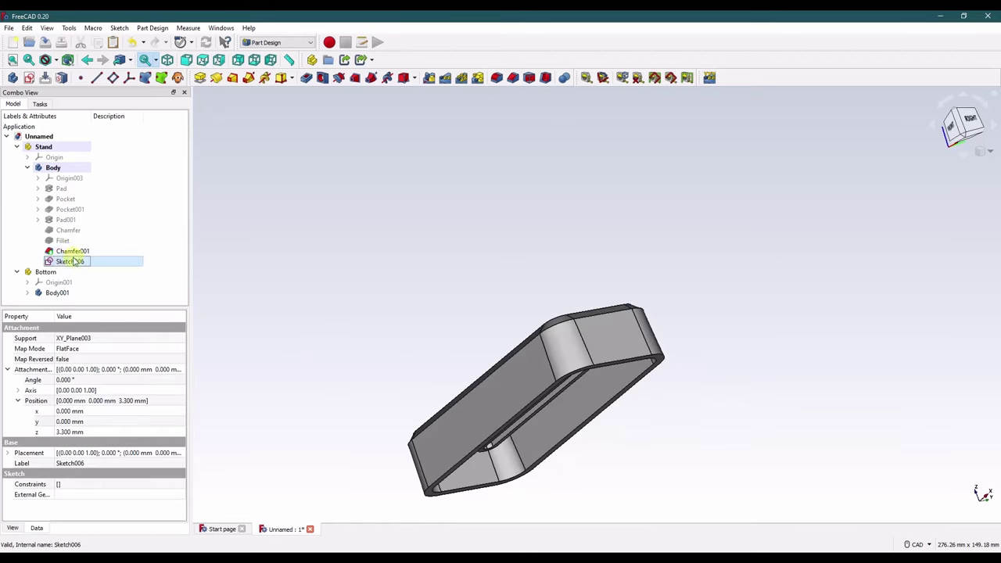
right_click(72, 261)
click(102, 269)
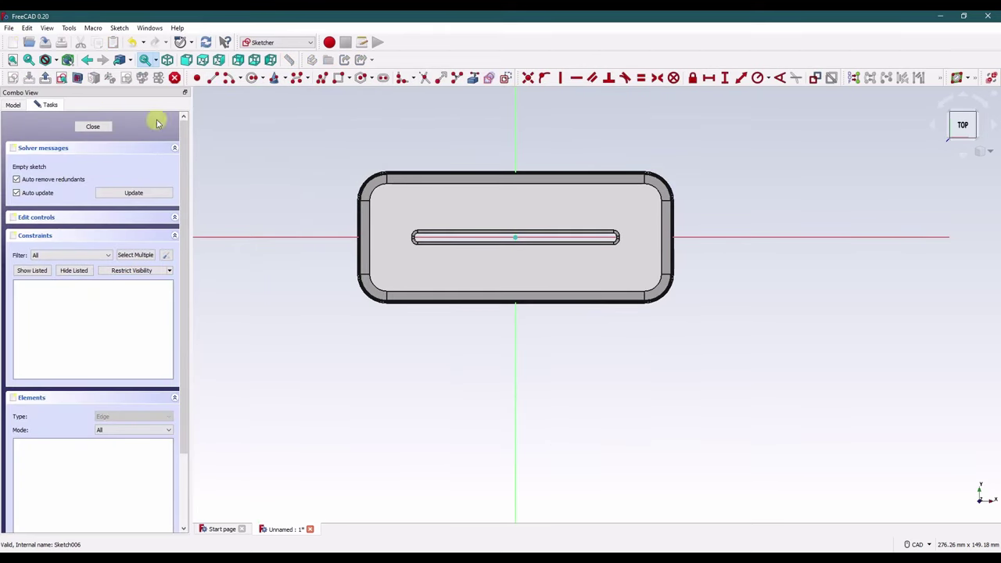
From a zoomed bottom view, link a plate vertex as external geometry.
click(968, 154)
click(967, 152)
click(967, 152)
click(966, 152)
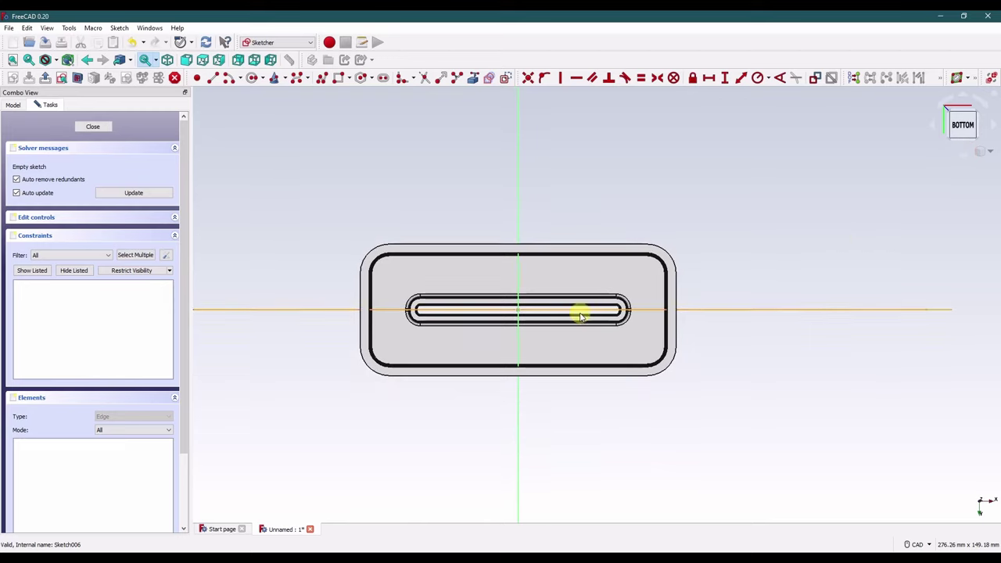
scroll(417, 313, up, 4)
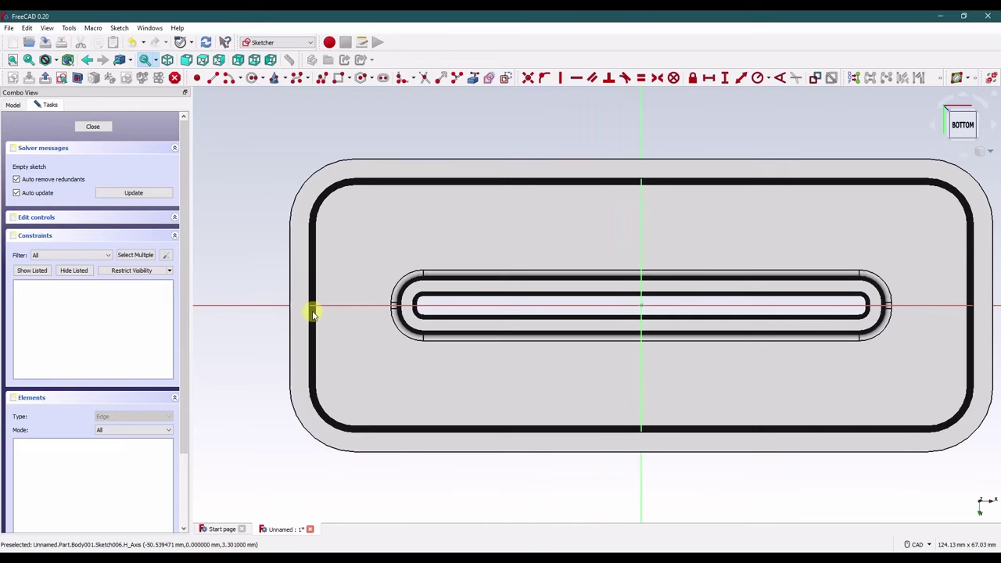
scroll(335, 305, up, 3)
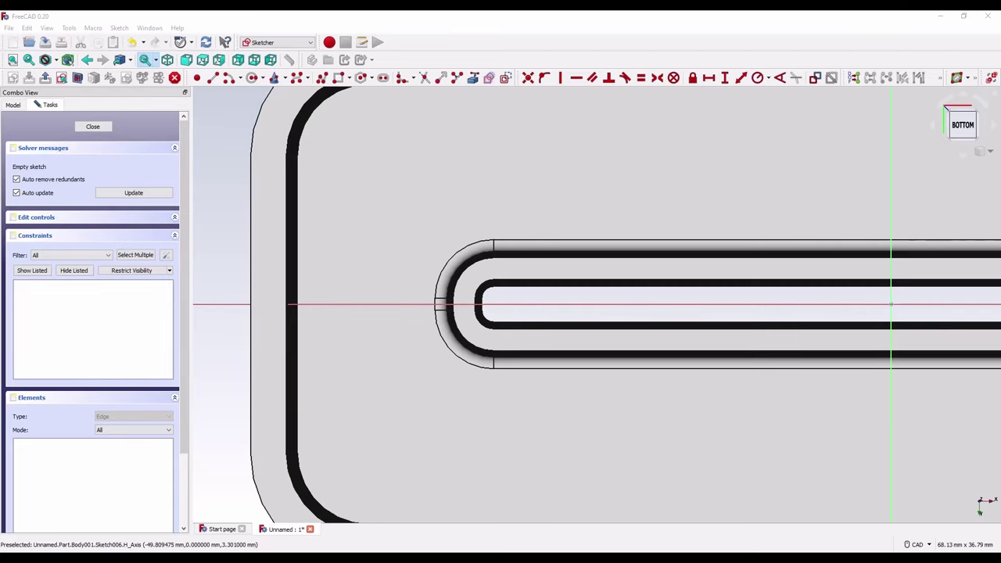
click(383, 238)
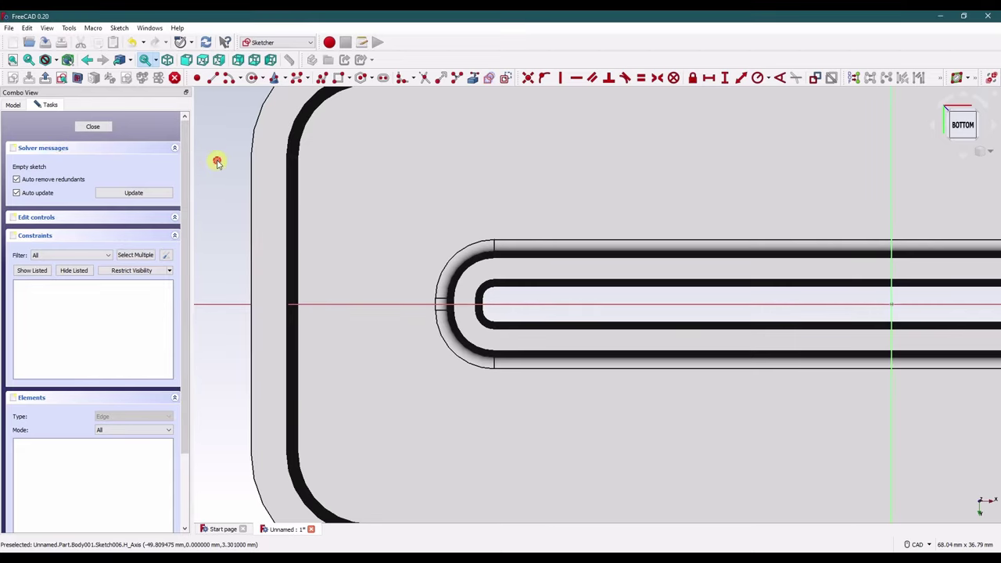
middle_drag(402, 196, 449, 129)
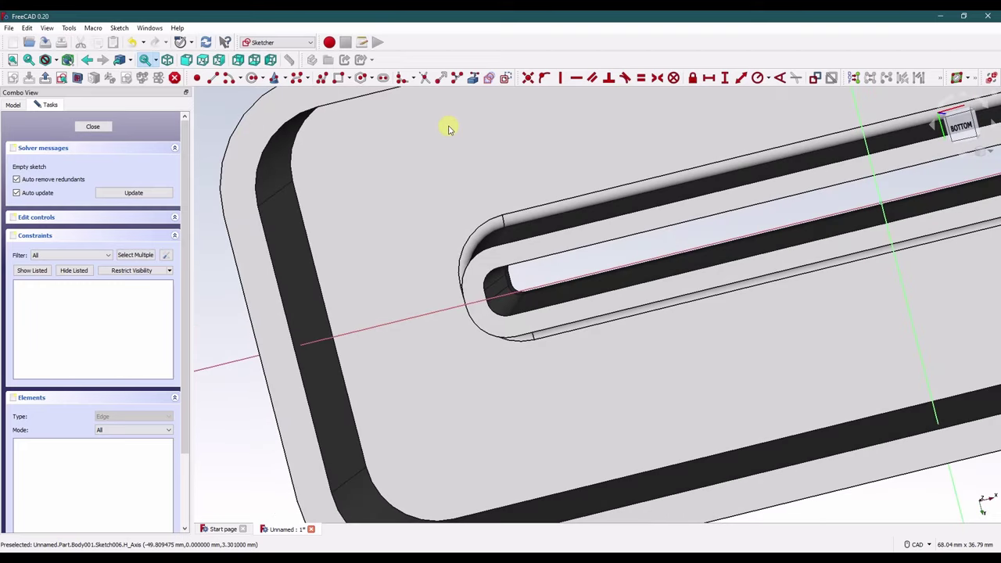
click(474, 78)
click(258, 209)
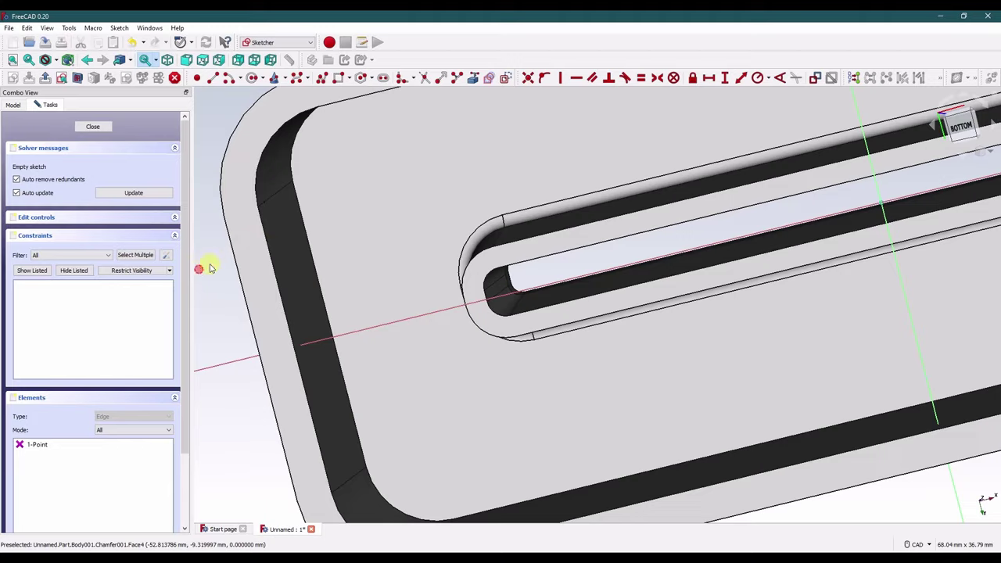
Select the linked external point from a tilted view of the slotted plate.
middle_drag(209, 268, 412, 245)
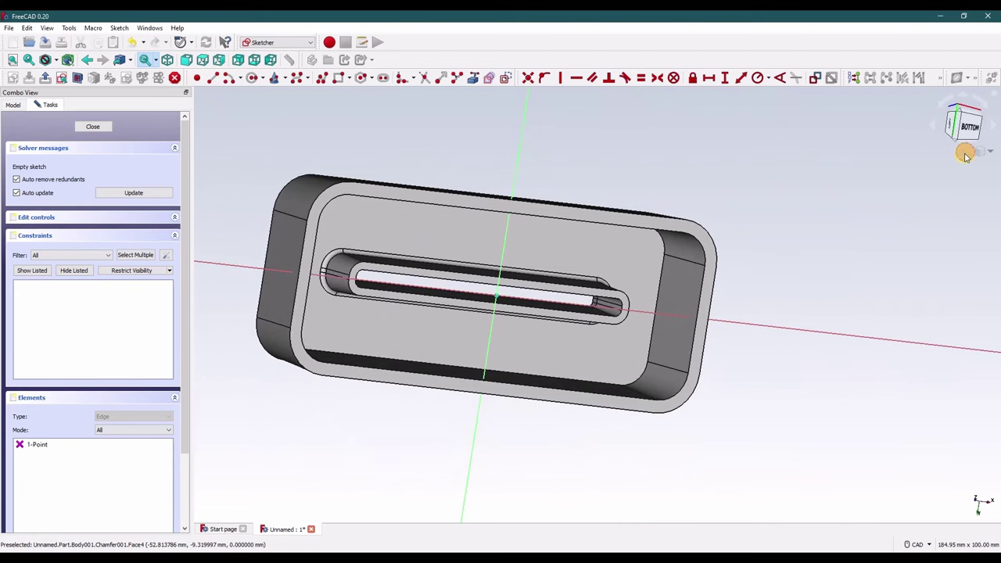
middle_drag(966, 156, 525, 254)
click(36, 444)
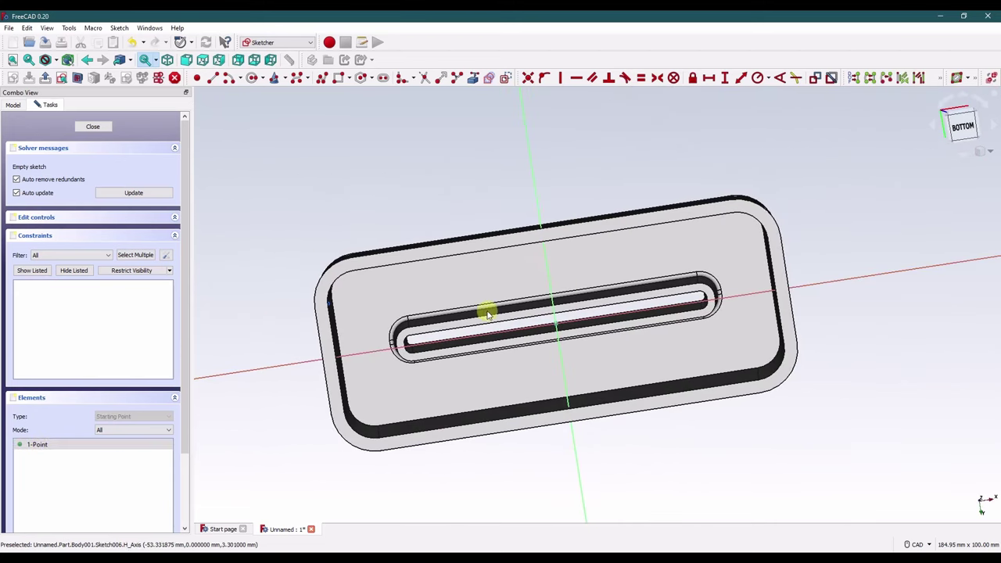
middle_drag(485, 311, 396, 320)
scroll(412, 320, up, 4)
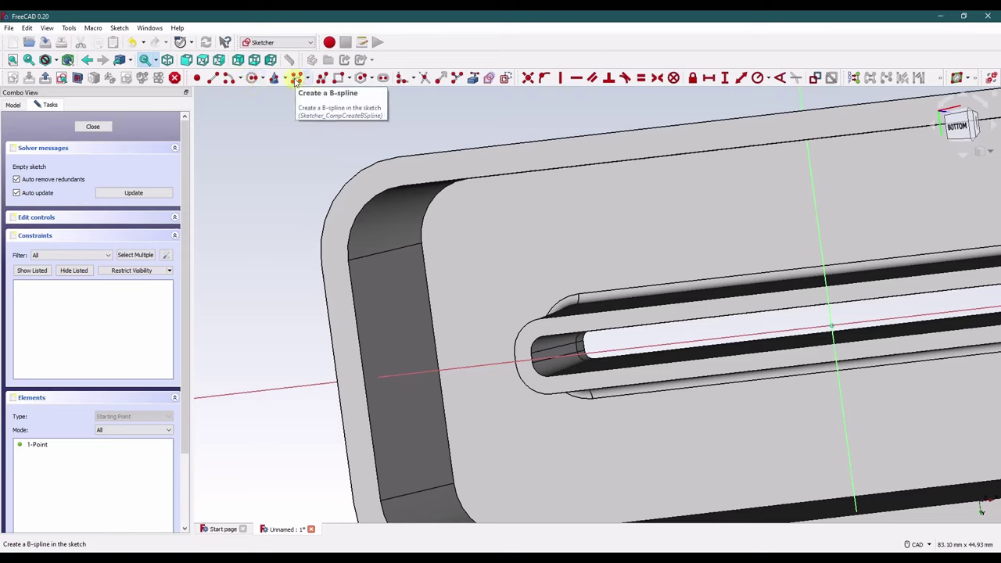
Draw a polyline of three lines forming the profile's bottom, side and short top edges.
click(221, 81)
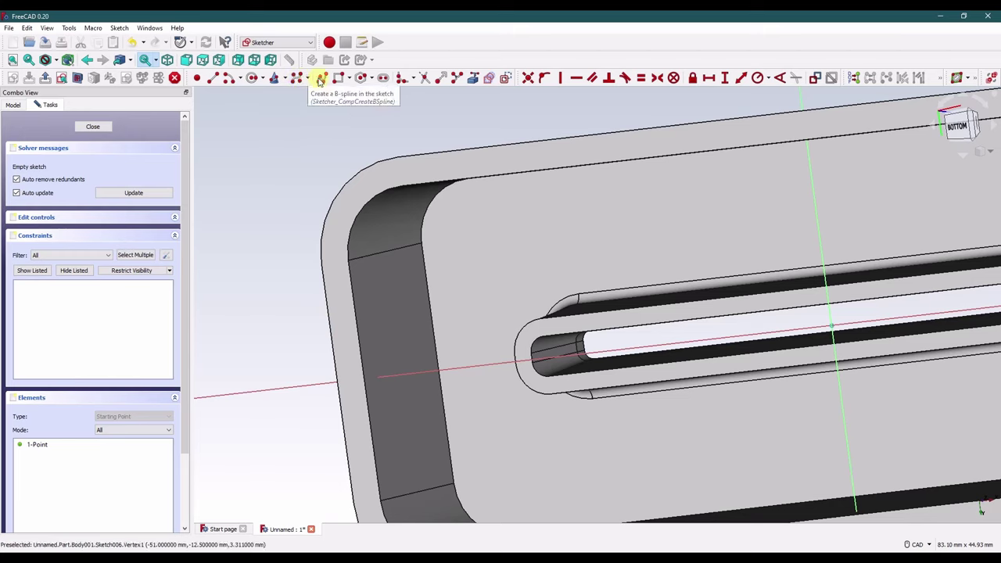
click(442, 421)
click(386, 430)
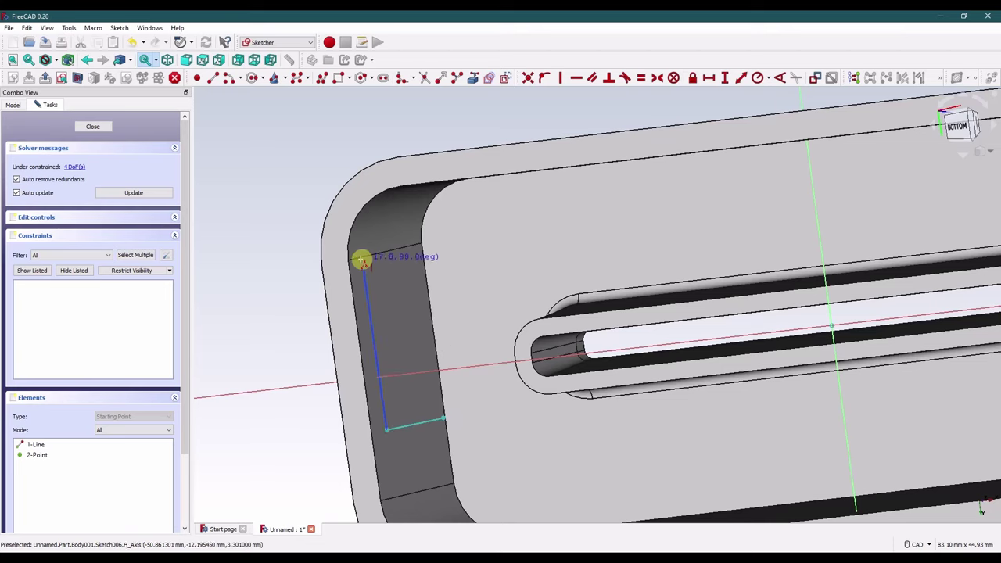
click(363, 259)
click(410, 252)
right_click(414, 260)
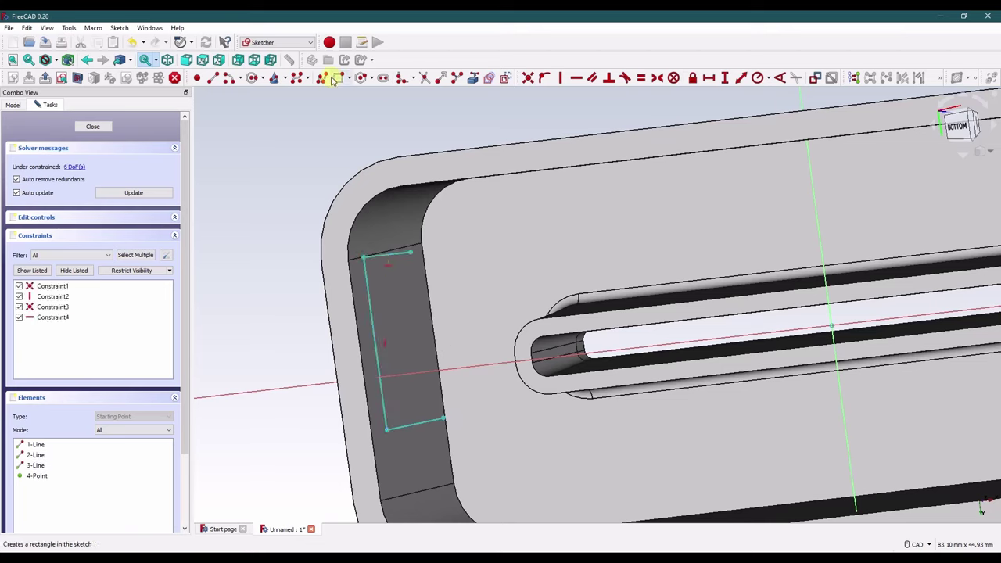
Close the profile with an end-point arc bulging toward the slot.
click(257, 77)
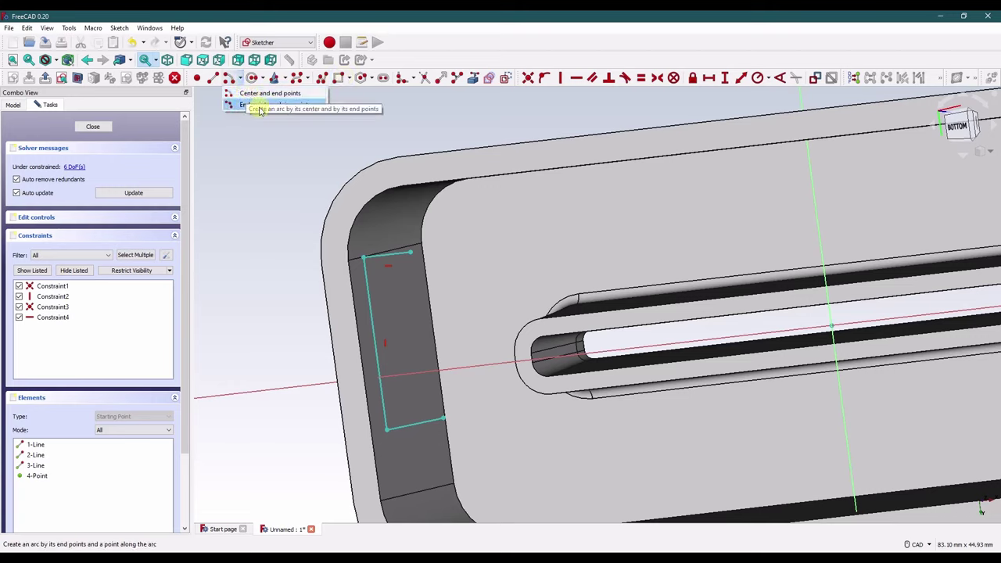
click(259, 105)
click(410, 252)
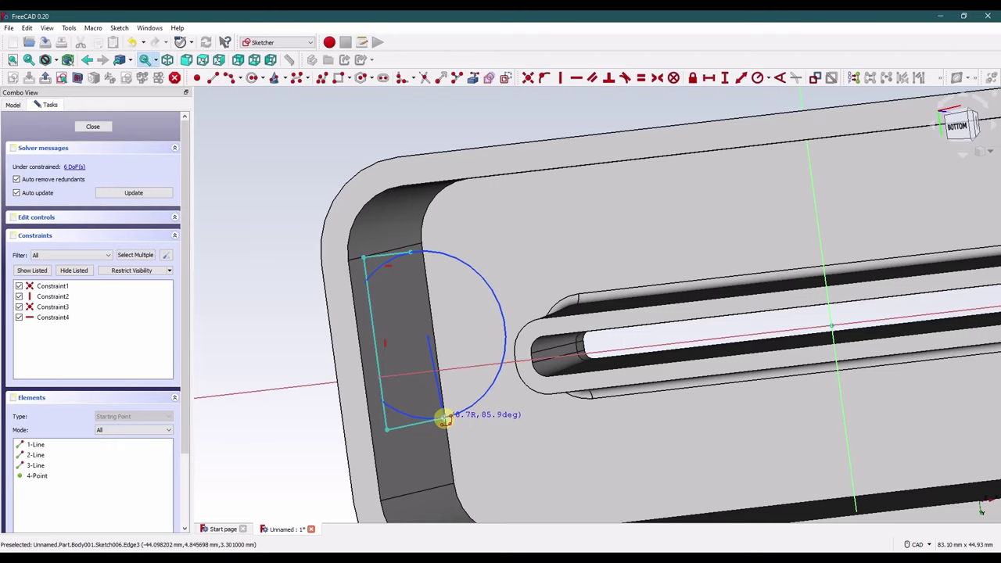
click(443, 419)
click(491, 335)
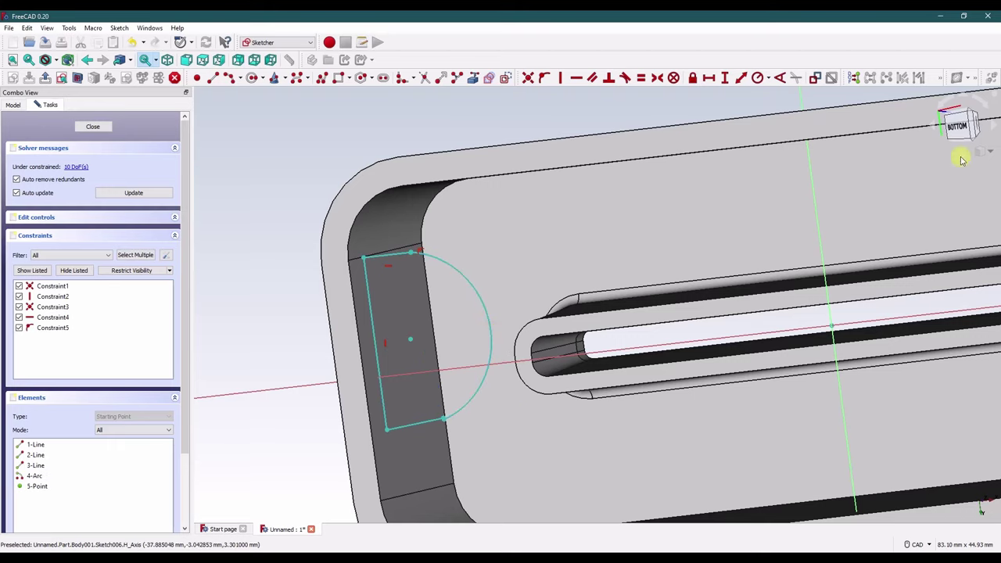
Make the bottom line horizontal in bottom view and widen the arc.
click(959, 128)
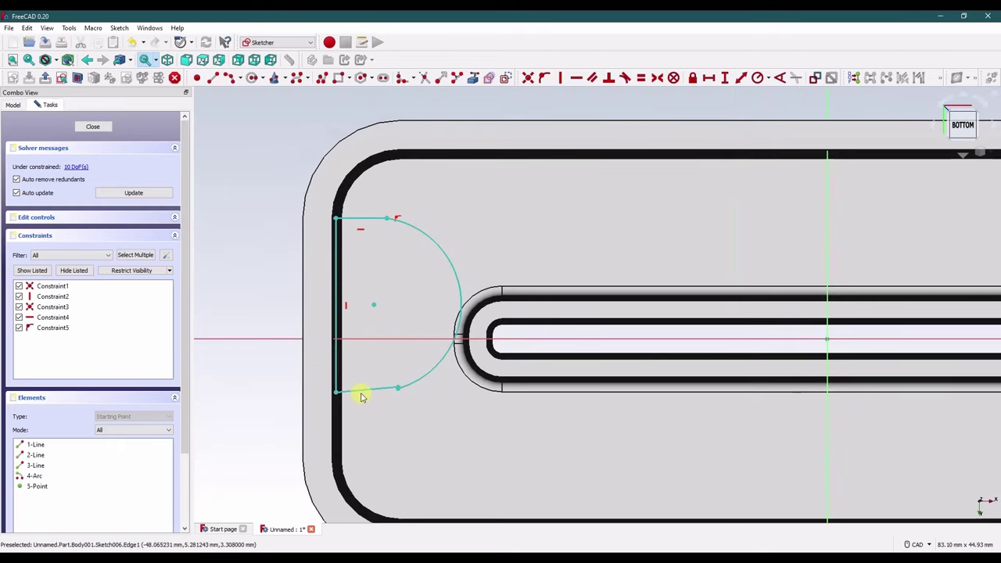
click(362, 393)
click(576, 77)
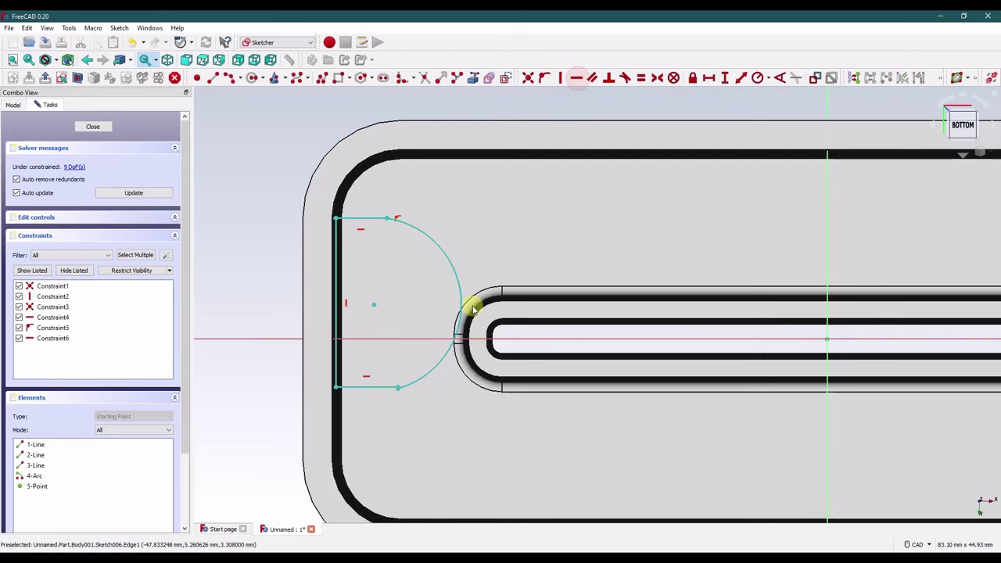
mouse_move(412, 386)
mouse_down()
mouse_move(401, 400)
mouse_move(399, 391)
mouse_up()
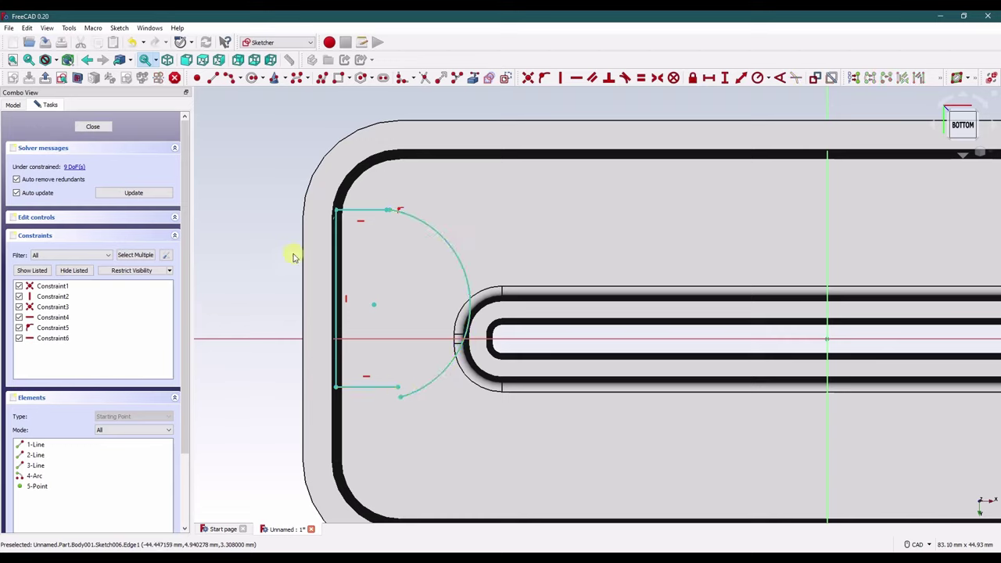
Hide the stand's Body and view the sketch from the top.
click(14, 105)
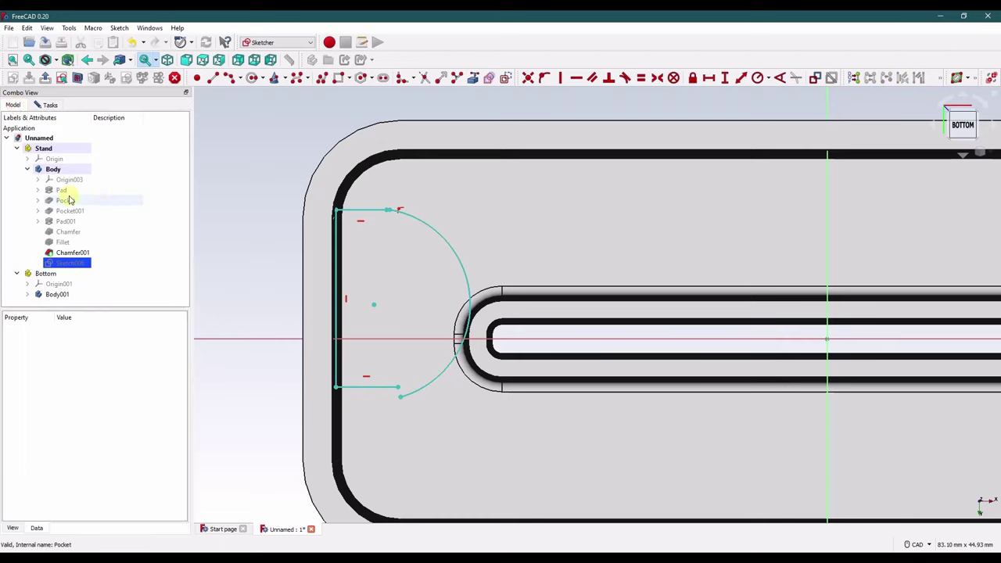
click(52, 169)
key(space)
click(267, 195)
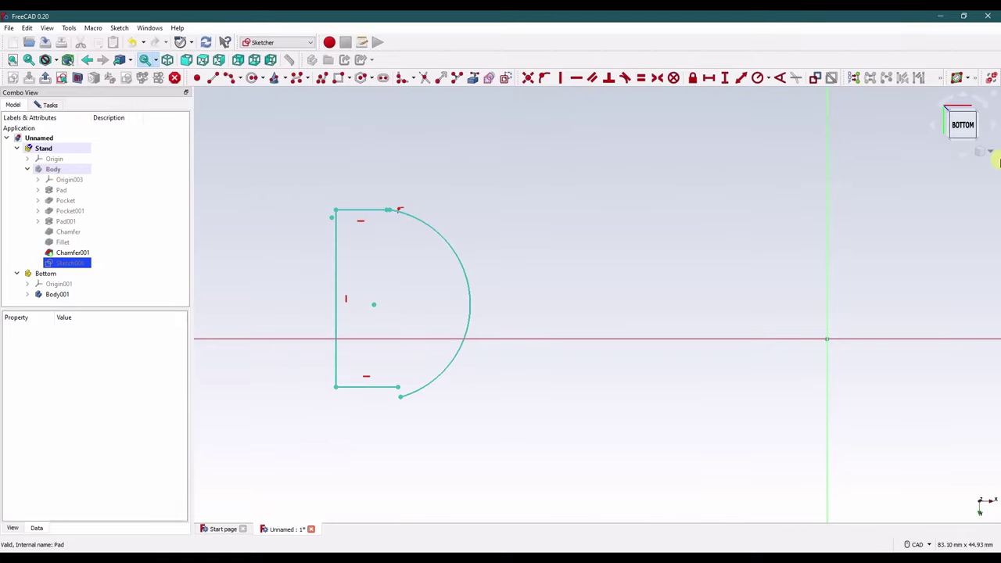
click(992, 151)
click(986, 177)
click(961, 113)
Join the top line to the arc with coincident and perpendicular constraints.
click(398, 224)
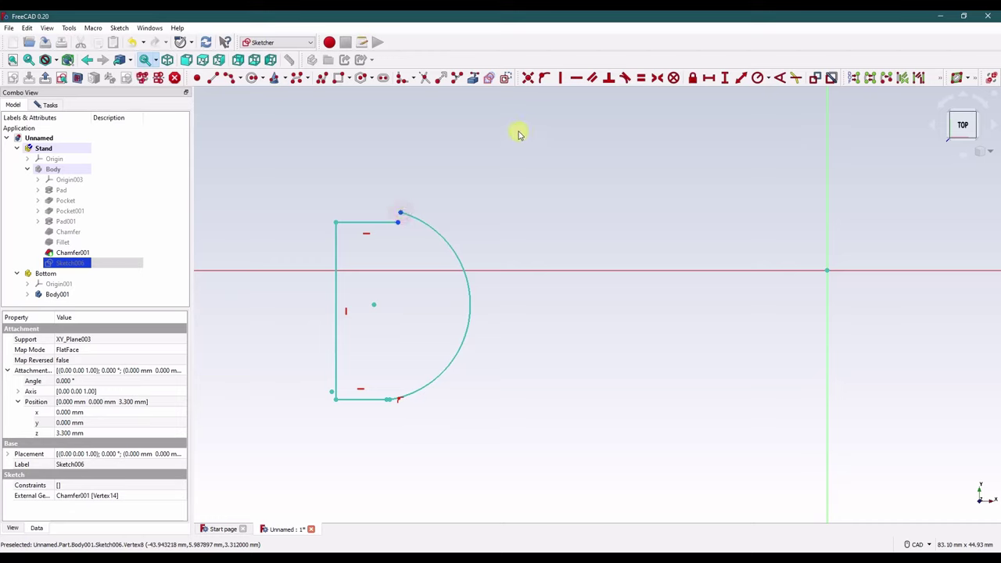
click(529, 81)
click(415, 216)
click(387, 212)
click(608, 78)
scroll(385, 403, up, 5)
Make the arc tangent to the bottom line.
click(387, 405)
drag(389, 410, 387, 413)
click(391, 406)
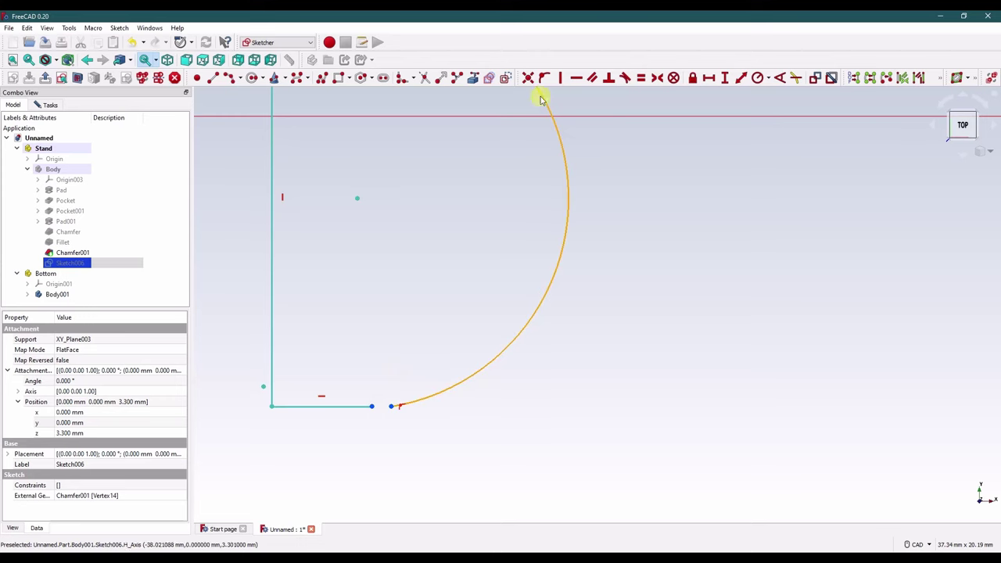
click(454, 286)
click(412, 402)
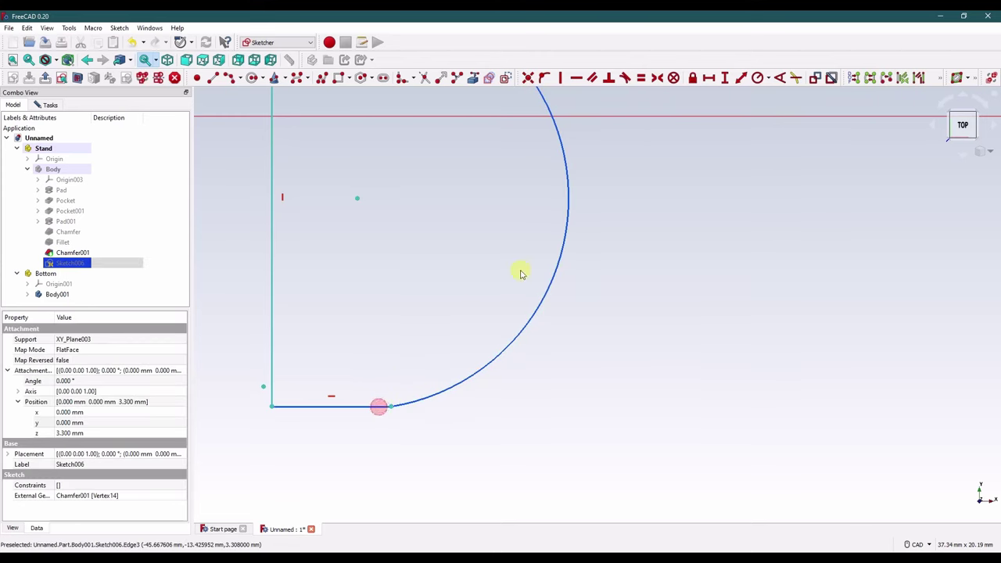
click(625, 79)
middle_drag(429, 347, 472, 381)
scroll(471, 381, down, 3)
Constrain the left vertical edge, drop its length dimension, and widen the arc.
click(396, 393)
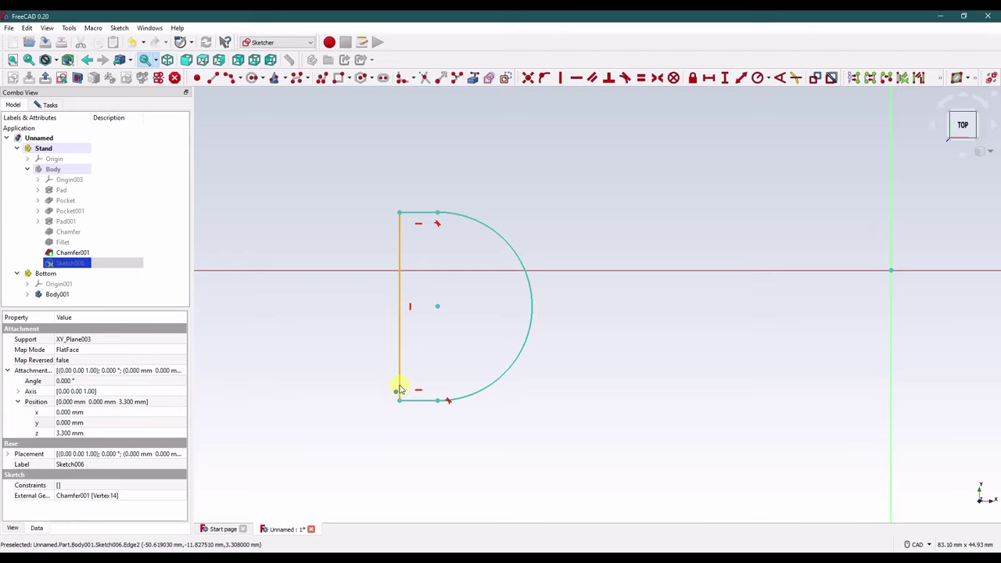
click(399, 388)
click(545, 79)
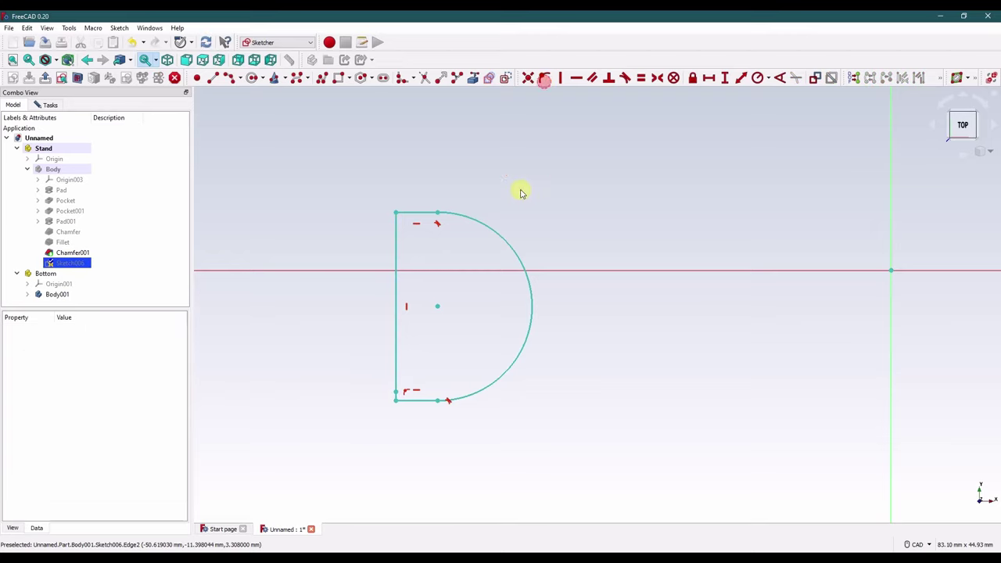
click(395, 332)
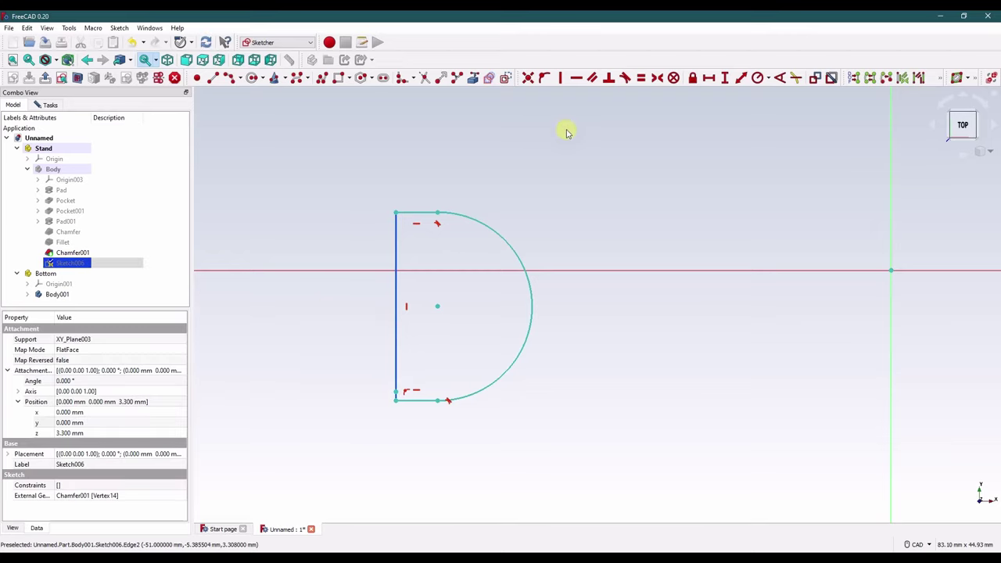
click(727, 78)
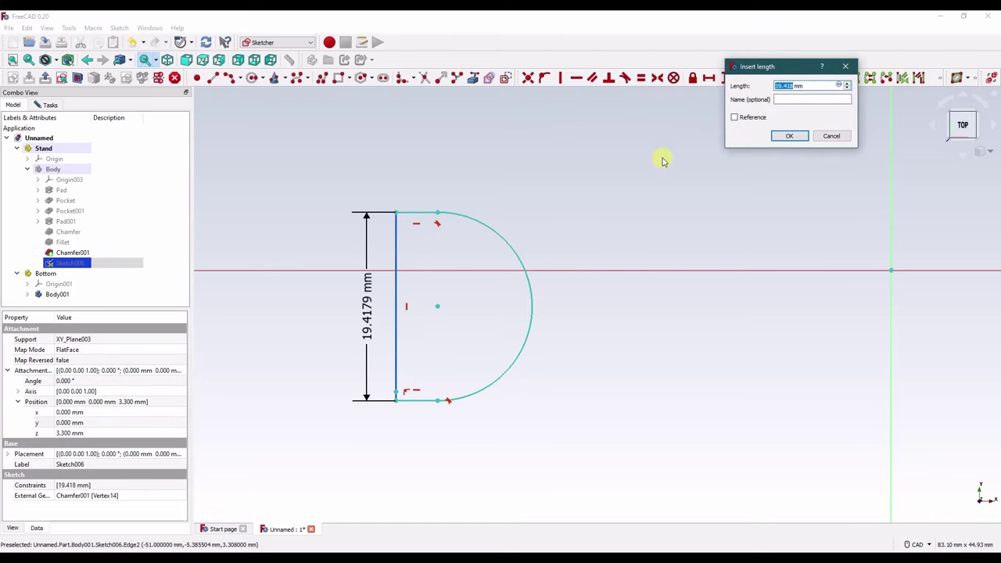
key(Escape)
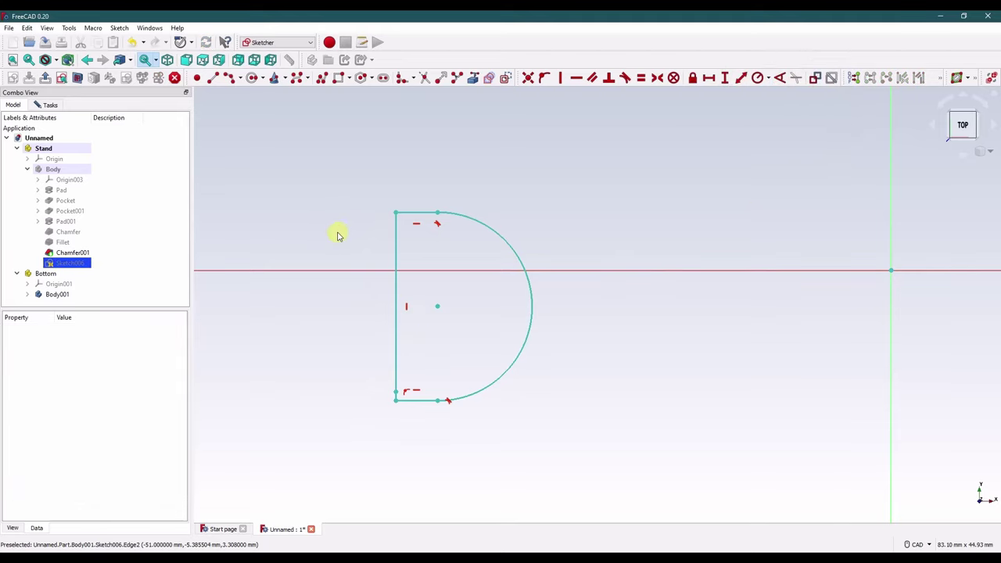
drag(436, 309, 449, 306)
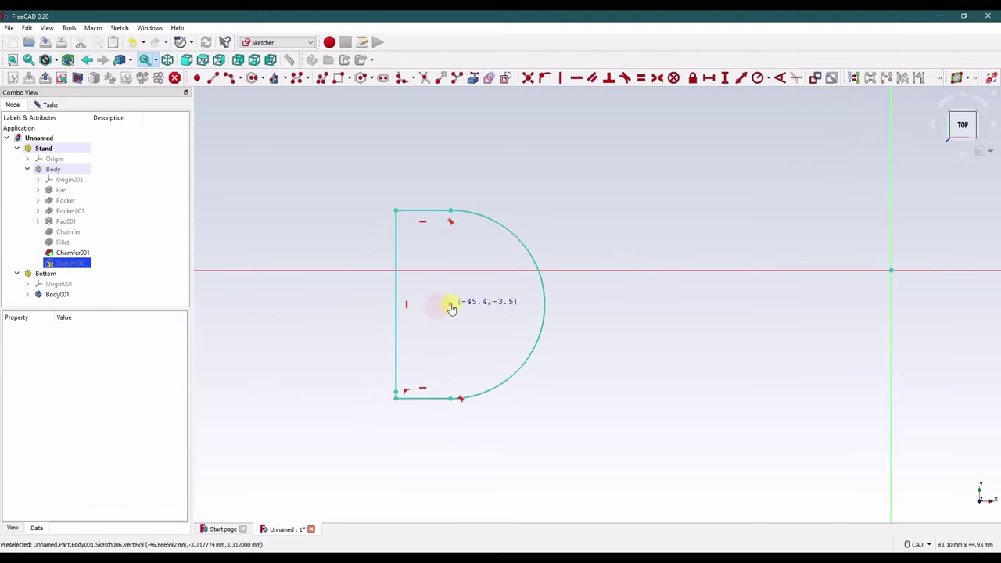
Draw a circle centred on the arc's centre point inside the D-shaped outline.
click(251, 77)
click(451, 305)
click(485, 303)
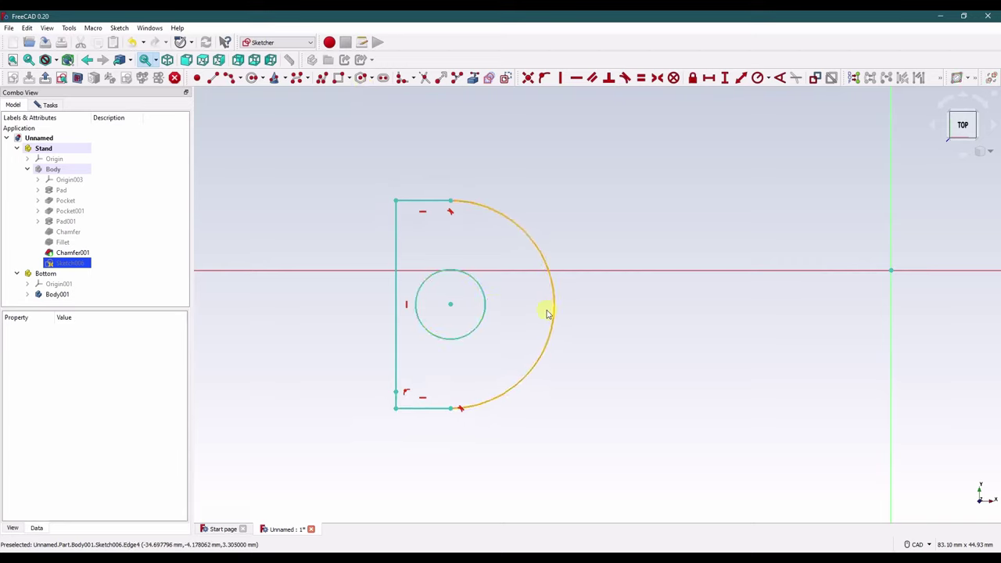
drag(546, 314, 590, 309)
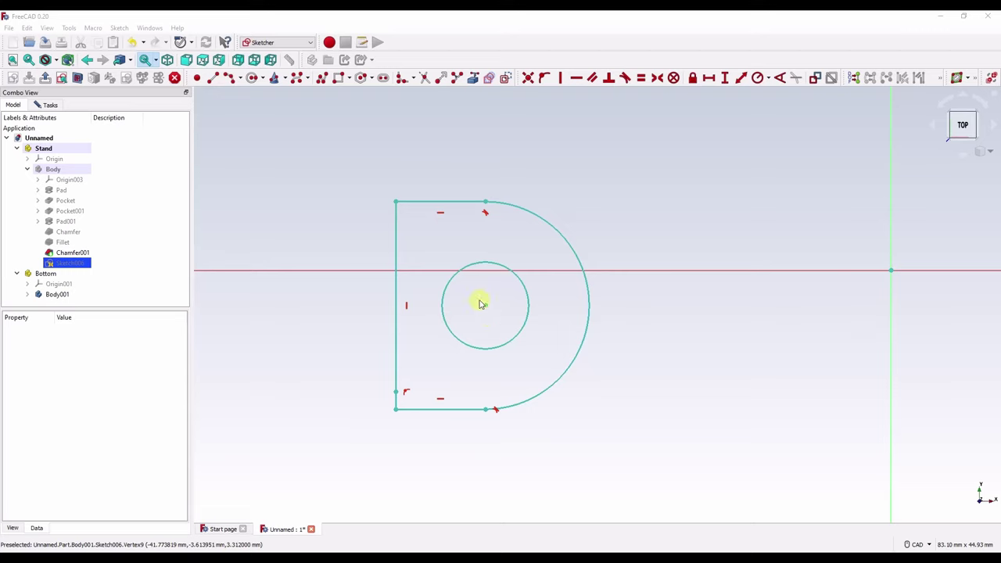
Constrain the circle's centre onto the horizontal axis.
click(356, 305)
click(484, 307)
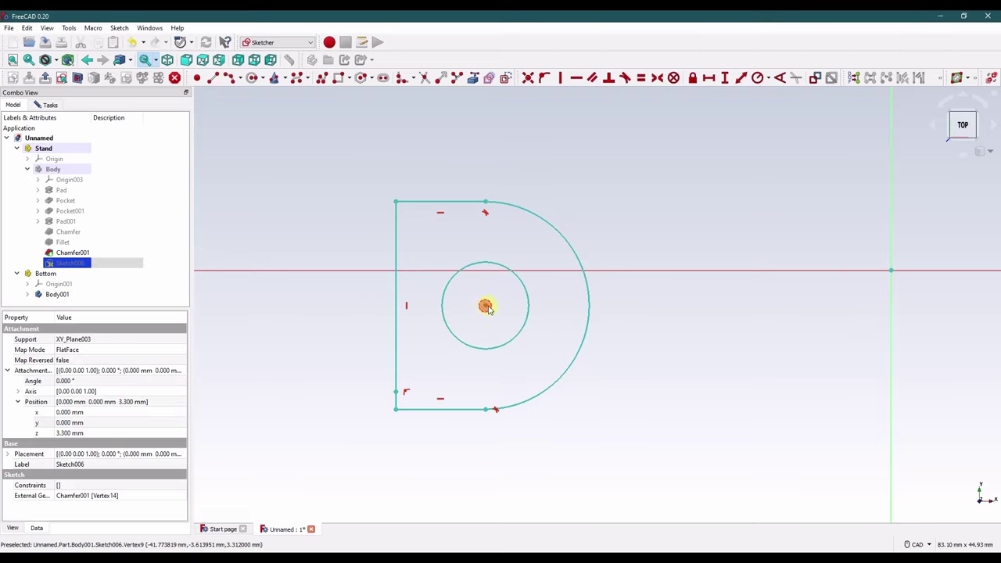
click(374, 272)
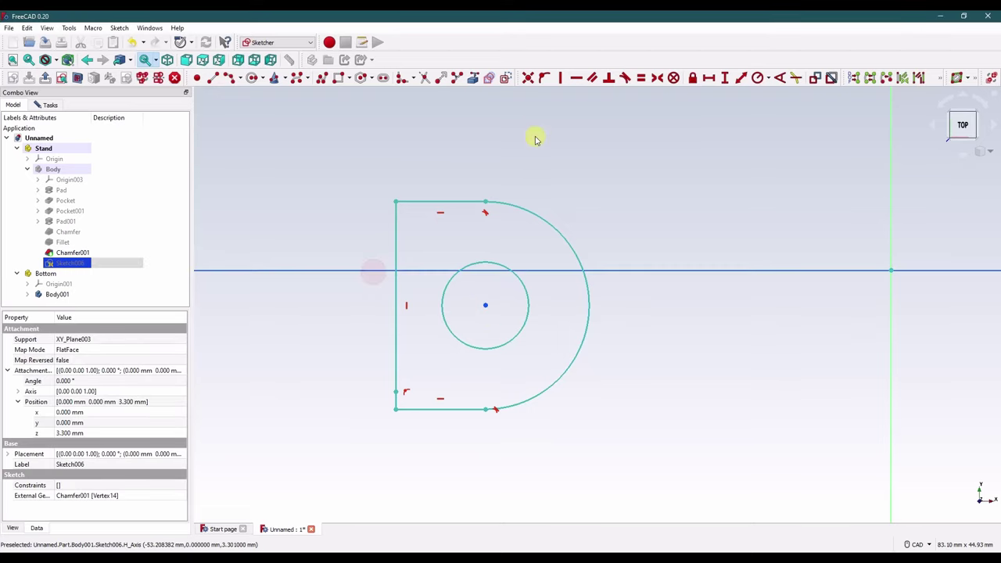
click(538, 81)
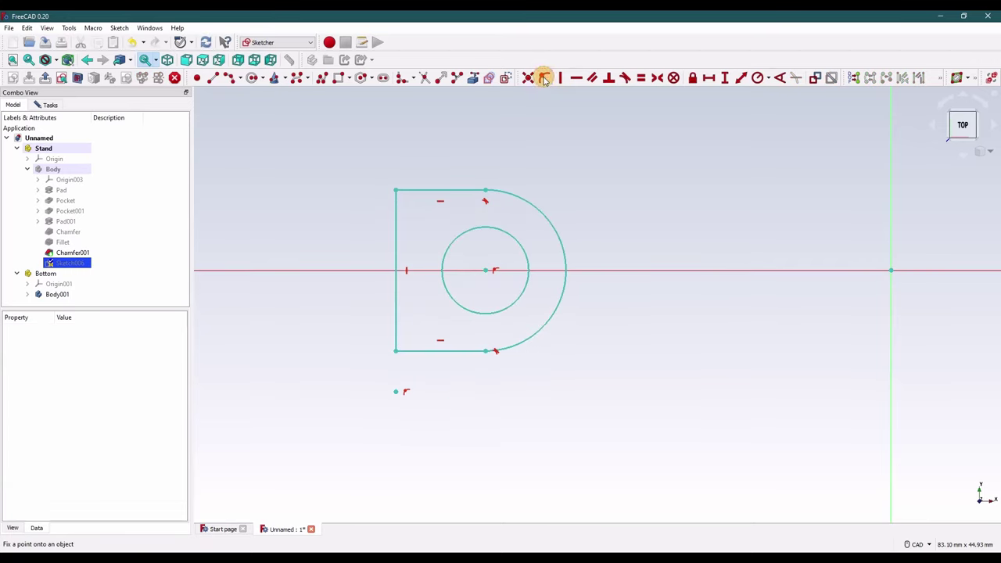
Give the circle a 4.2 mm diameter constraint and move its label clear of the sketch.
click(508, 234)
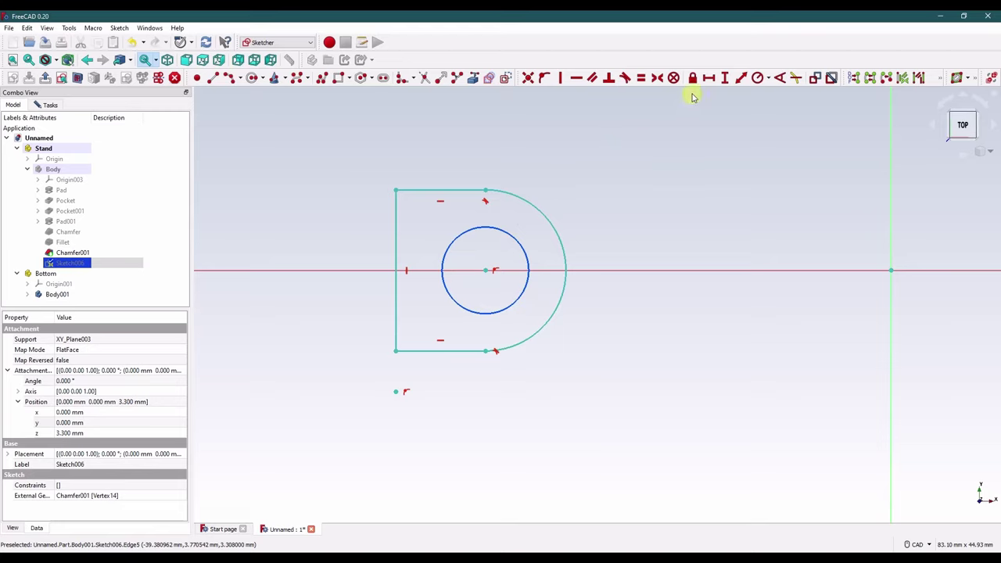
click(769, 78)
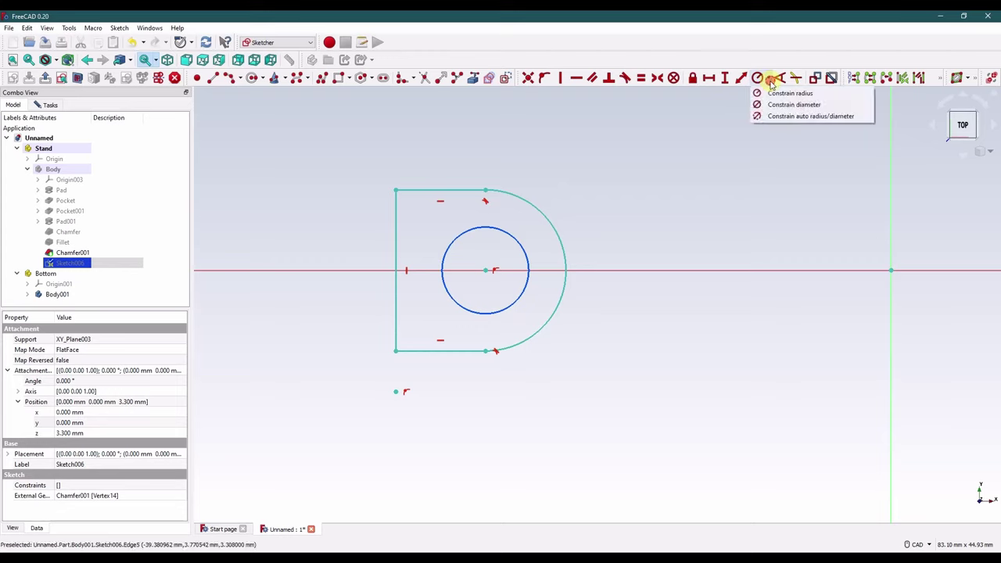
click(792, 104)
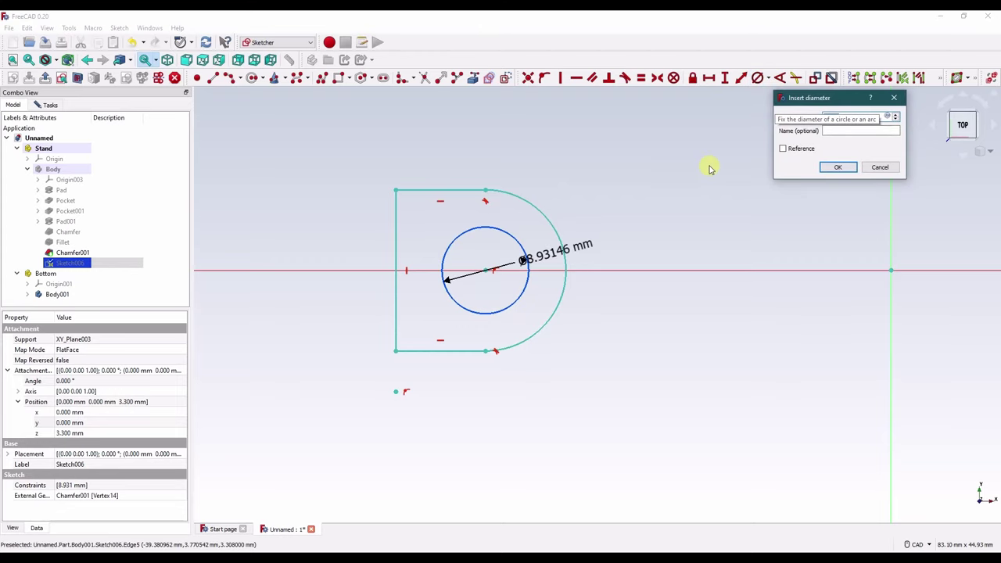
click(860, 167)
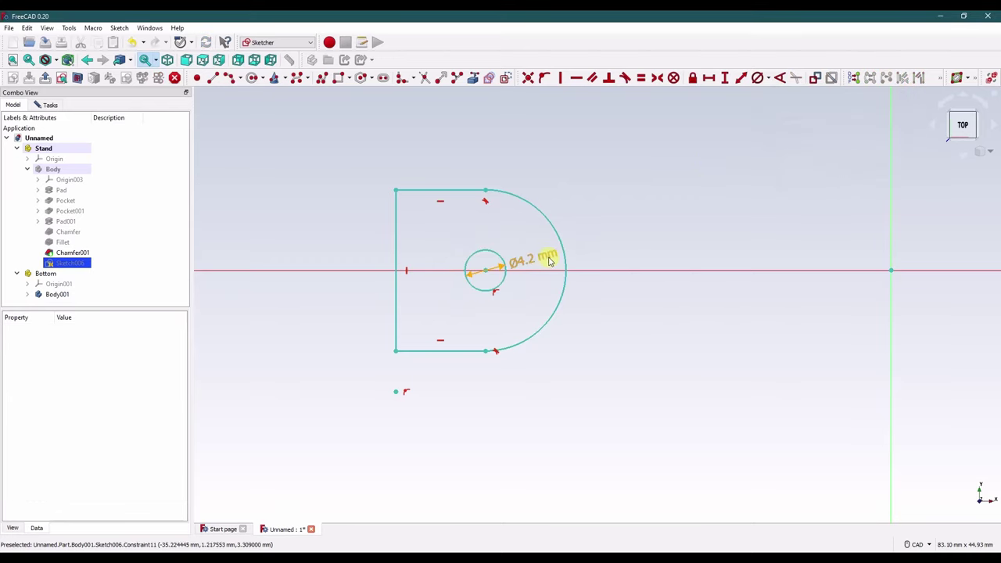
drag(548, 259, 661, 235)
drag(537, 254, 565, 250)
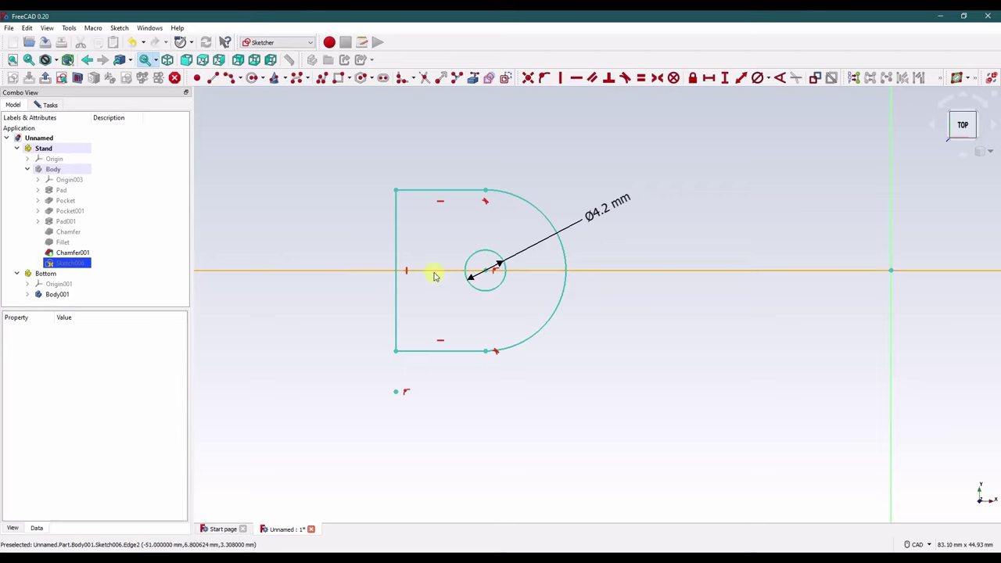
Set the circle centre 4 mm horizontally from the bottom-left corner.
click(485, 271)
click(396, 351)
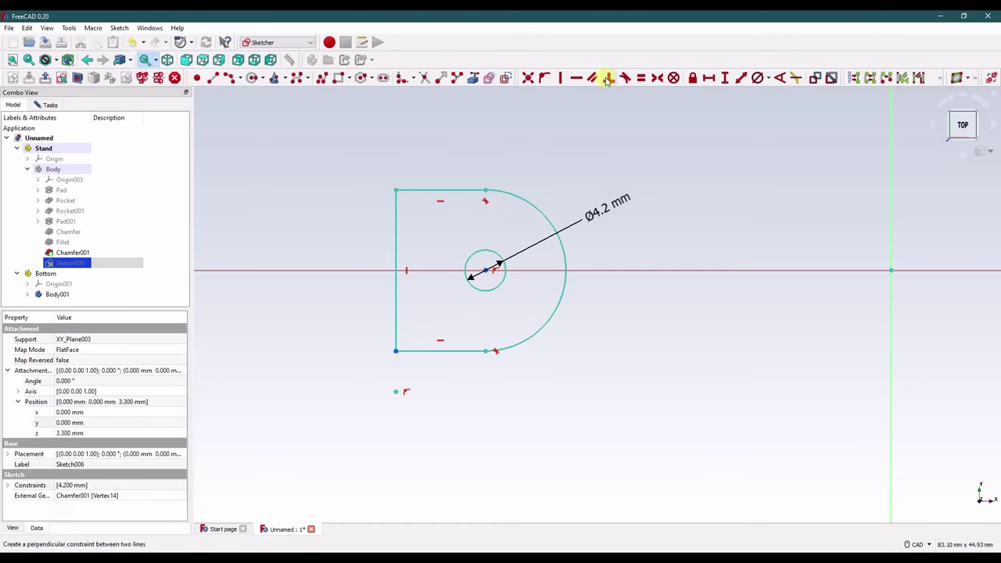
click(708, 77)
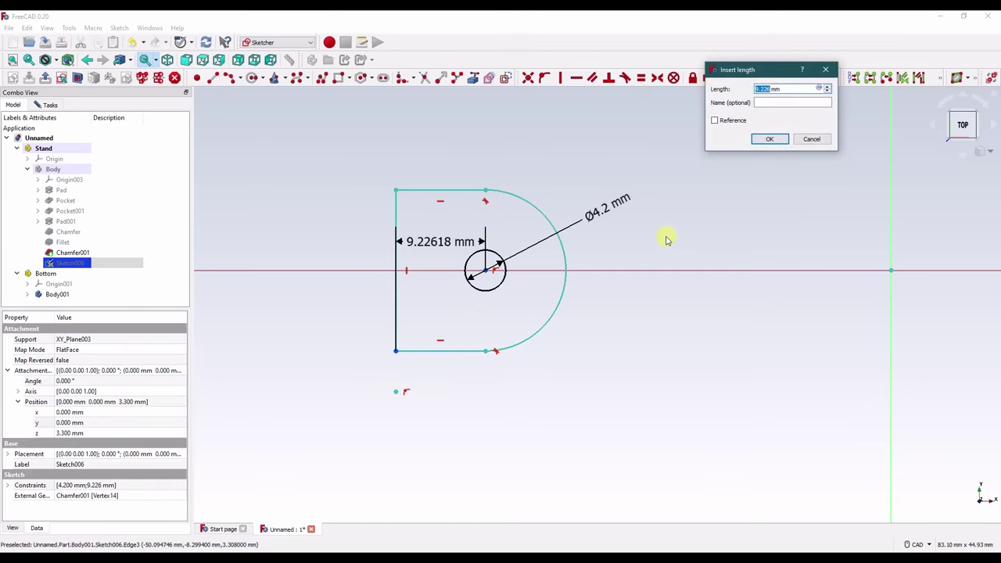
text(4)
key(Return)
drag(406, 280, 302, 481)
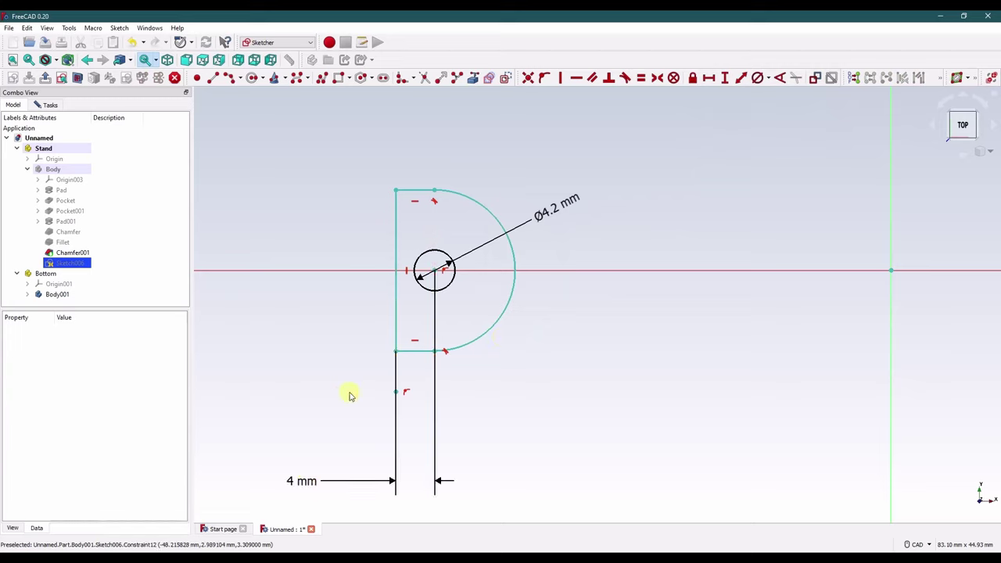
drag(510, 231, 479, 244)
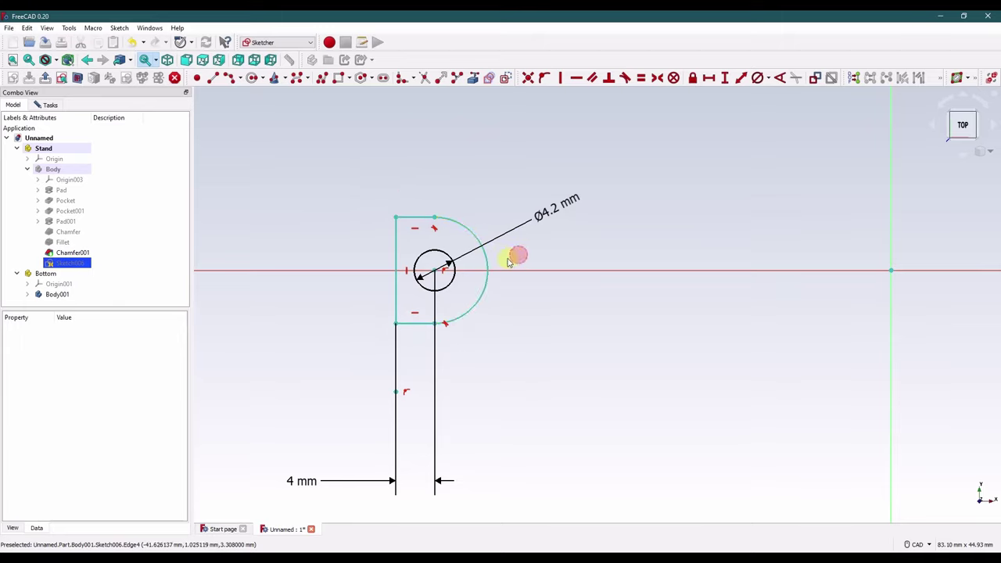
Add a sketch point on the horizontal axis and constrain it onto the circle.
scroll(501, 264, up, 3)
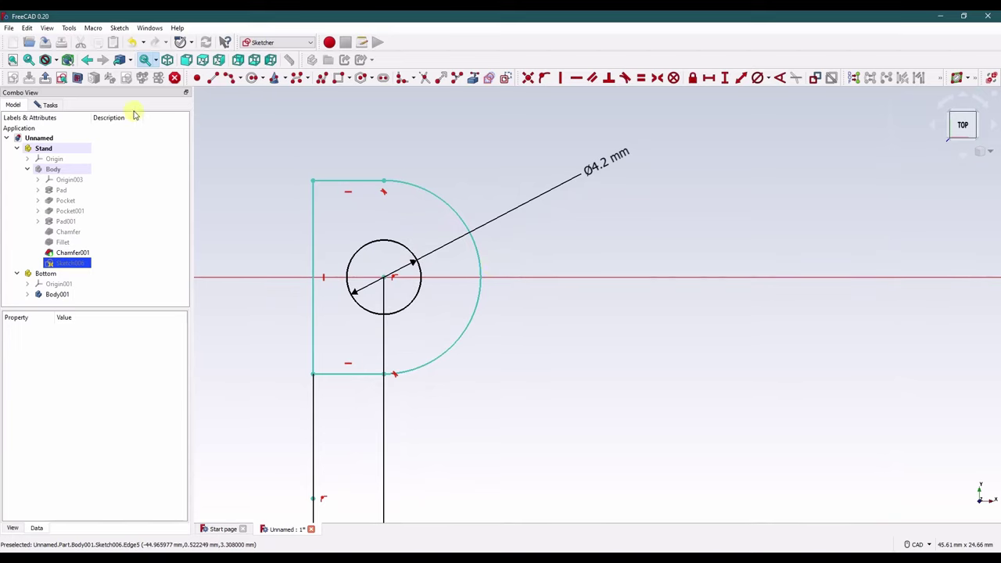
click(197, 78)
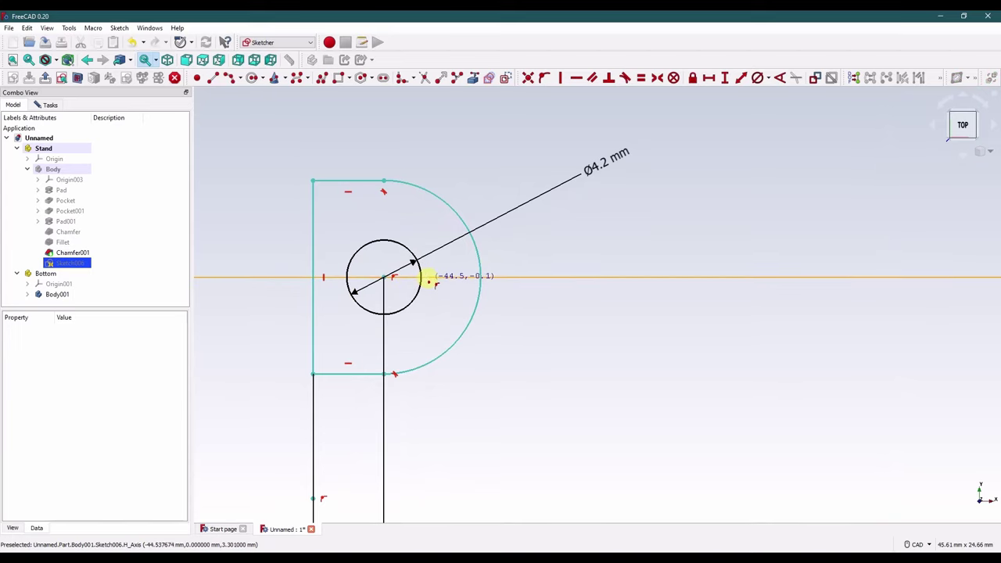
click(434, 278)
click(420, 282)
click(434, 277)
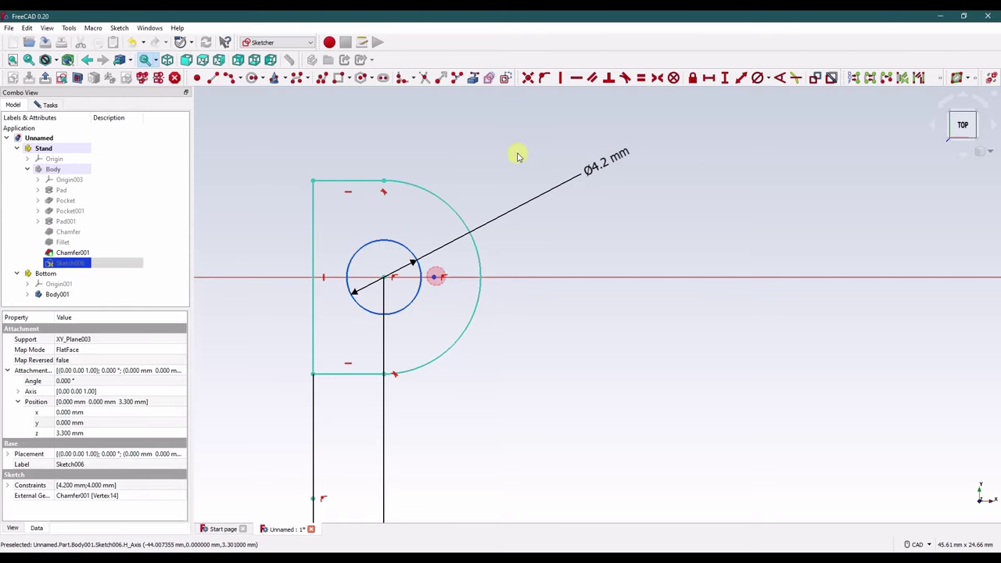
click(543, 81)
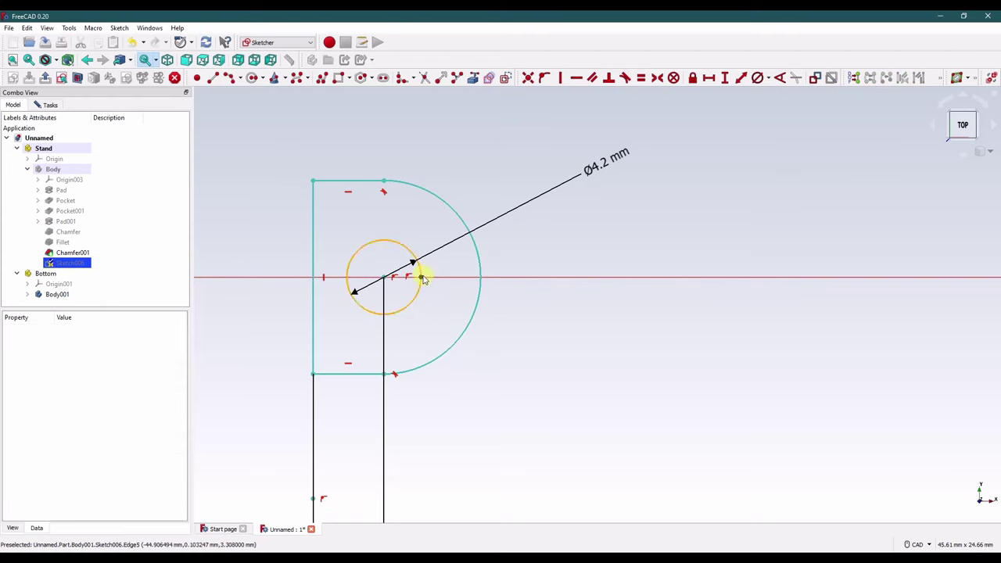
Draw a horizontal line from the circle to the arc as construction geometry.
click(197, 77)
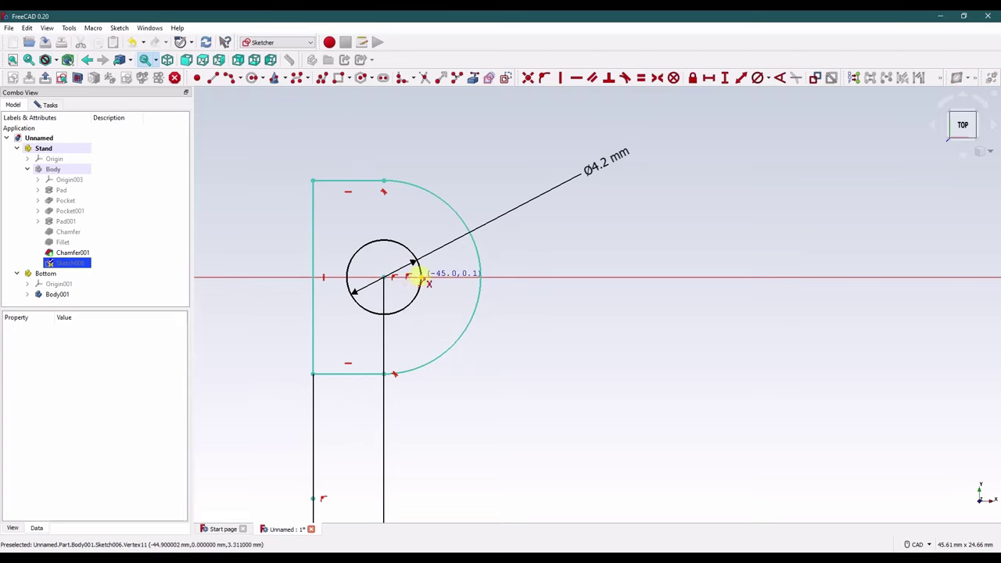
click(483, 277)
drag(480, 277, 495, 290)
click(439, 279)
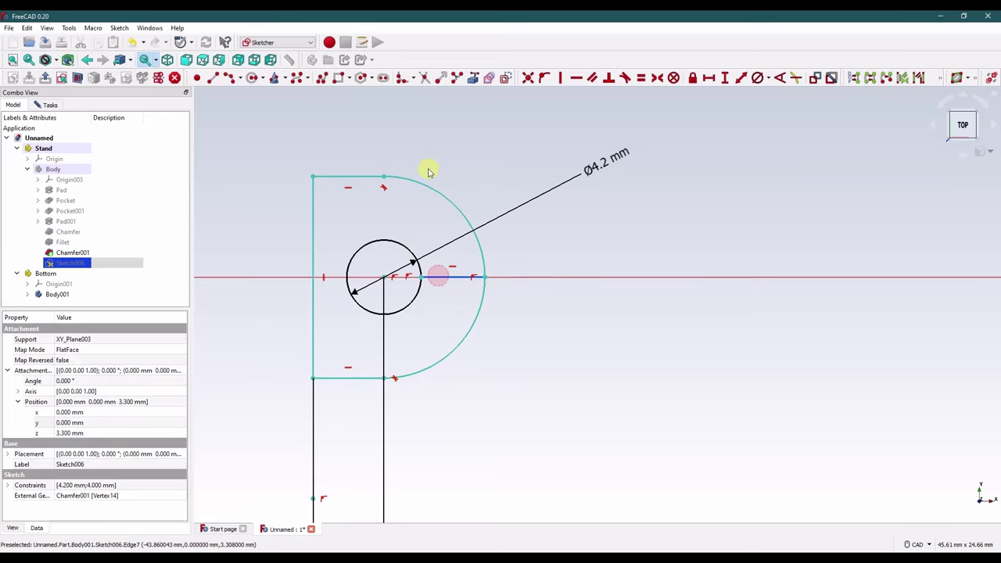
click(503, 78)
Constrain the construction line's horizontal length to 3 mm.
click(452, 278)
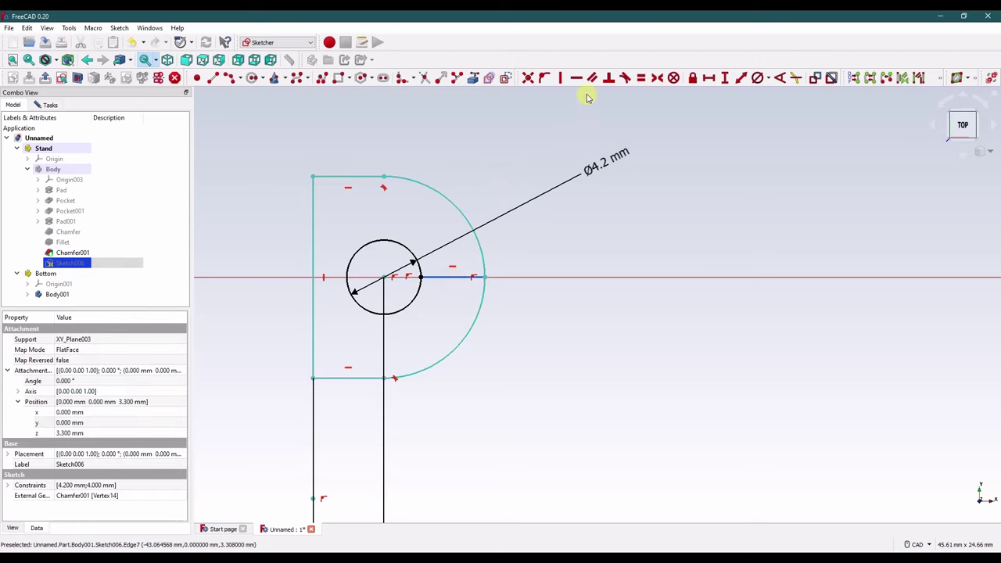
click(708, 77)
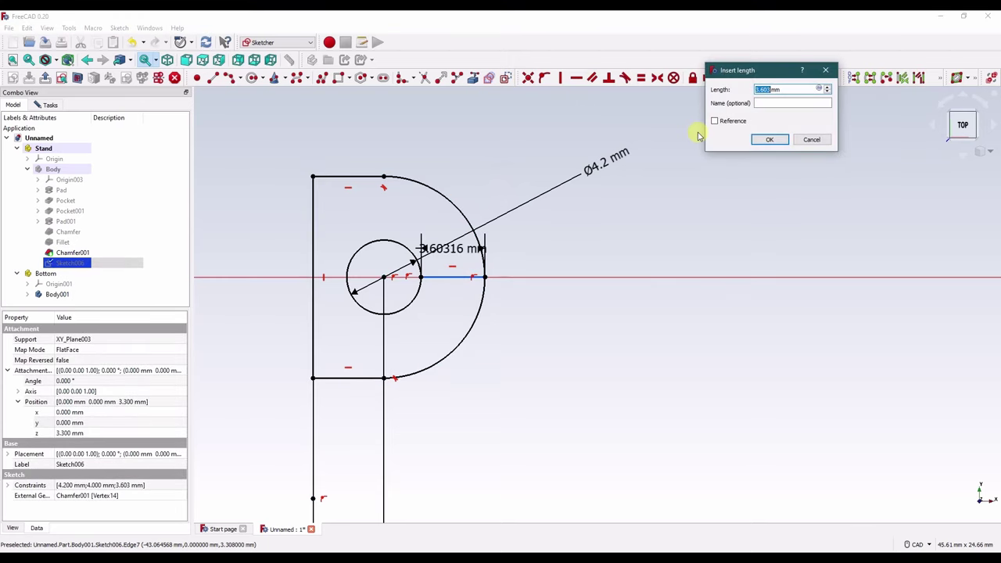
text(3)
key(Return)
drag(452, 249, 579, 387)
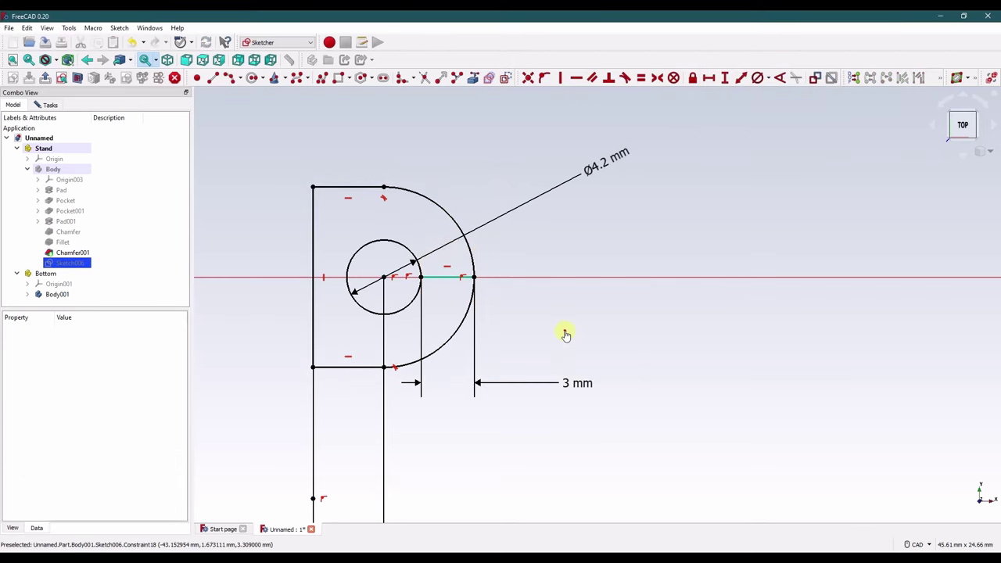
scroll(566, 333, down, 5)
mouse_move(587, 342)
middle_down()
mouse_move(438, 286)
mouse_move(373, 297)
mouse_move(382, 271)
mouse_move(375, 280)
middle_up()
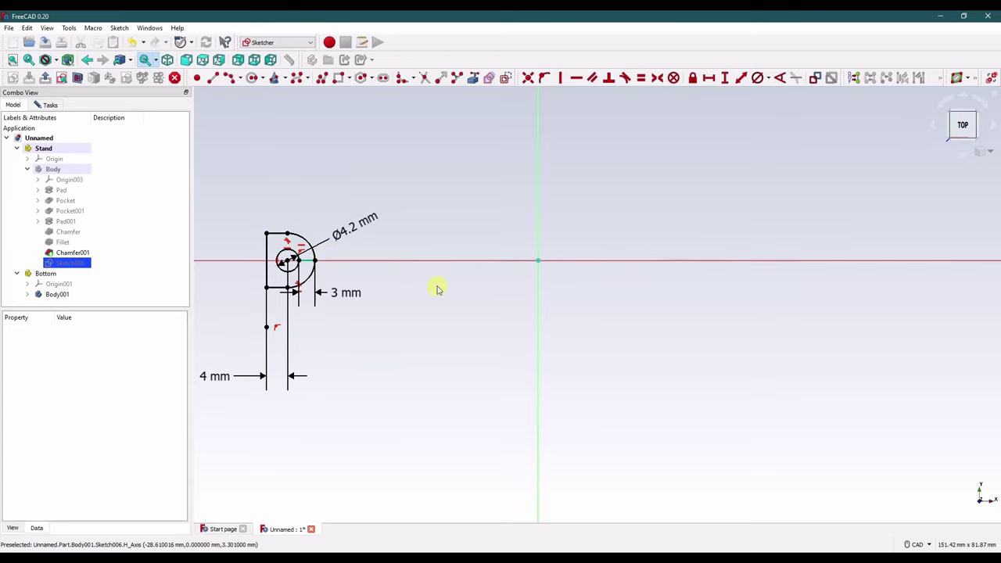
Close Sketch006 and make the stand's Body solid visible again.
click(50, 104)
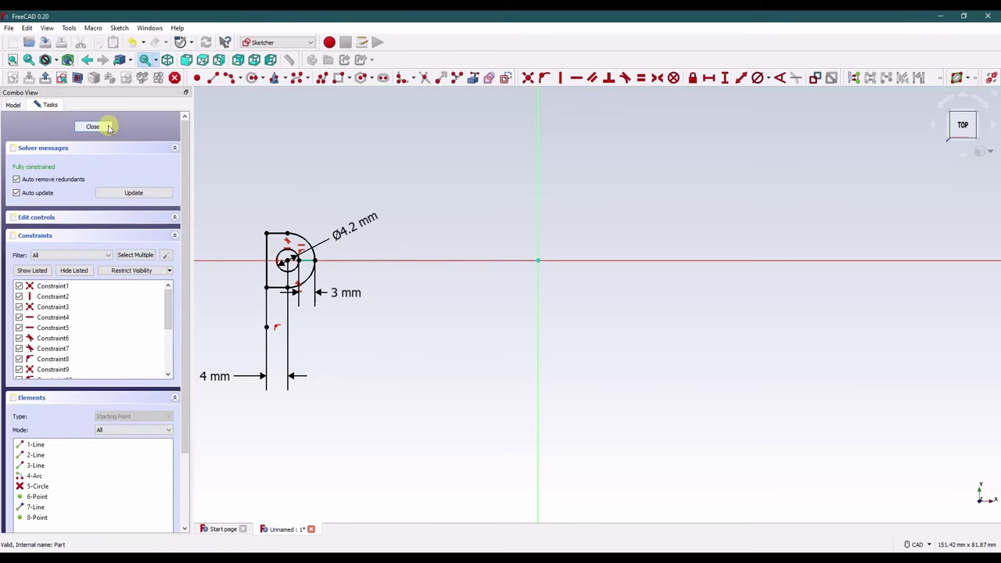
click(106, 125)
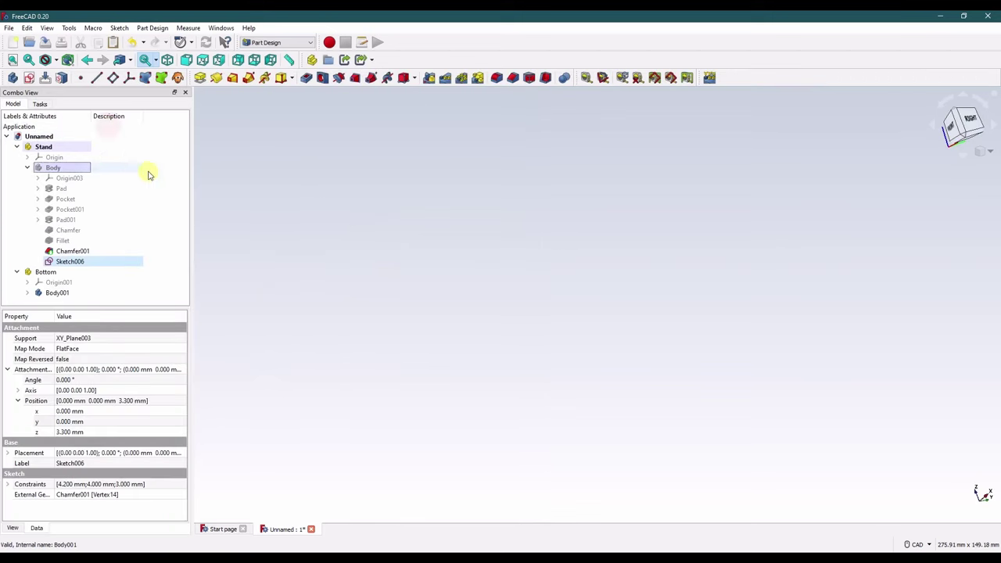
click(48, 167)
key(space)
click(361, 260)
middle_drag(360, 260, 349, 217)
scroll(475, 386, down, 4)
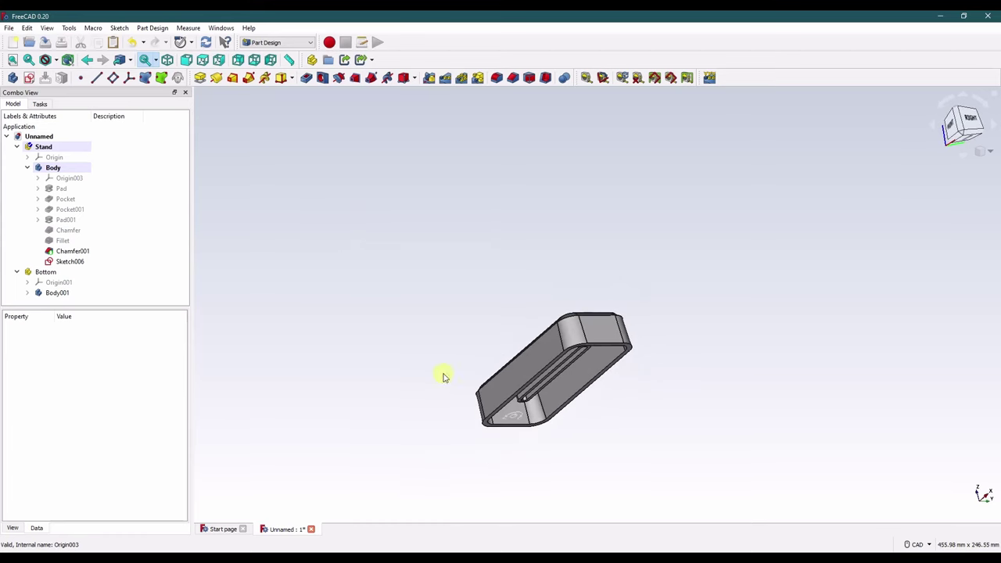
scroll(521, 413, up, 4)
scroll(522, 413, up, 2)
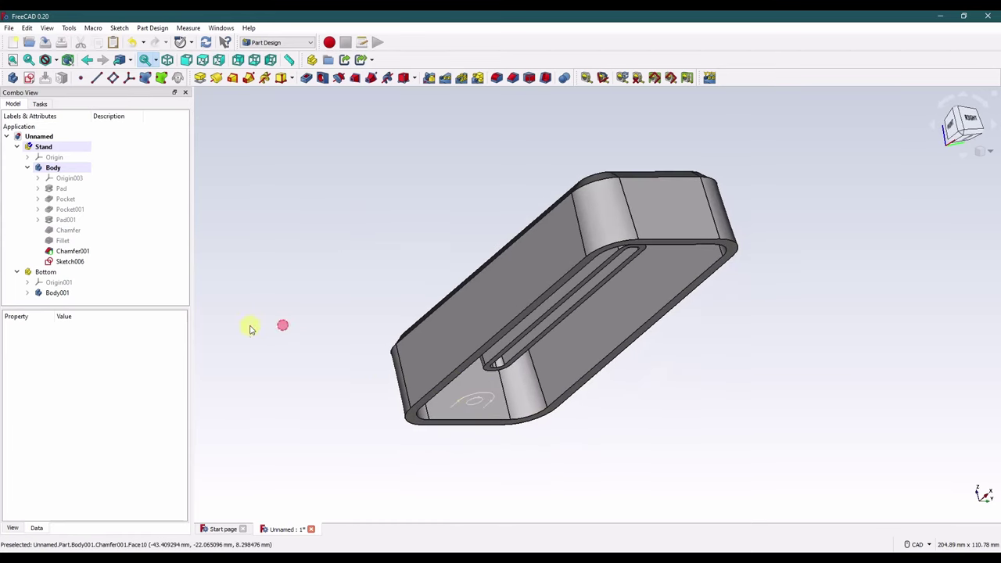
Pad Sketch006 instead of pocketing it, previewing a 10 mm hollow boss.
click(69, 261)
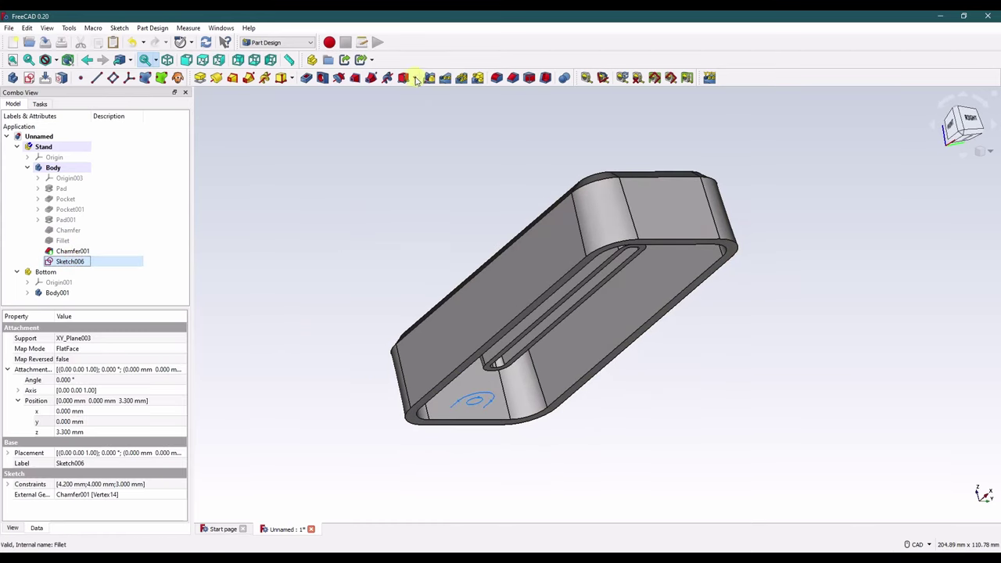
click(307, 78)
click(121, 126)
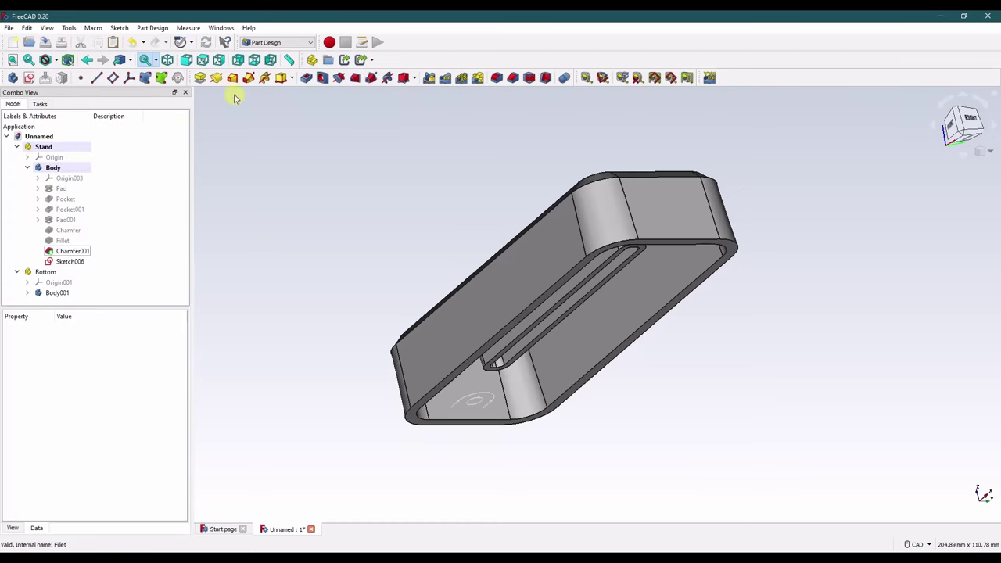
click(202, 79)
middle_drag(277, 226, 270, 185)
middle_drag(492, 408, 197, 242)
scroll(431, 353, up, 2)
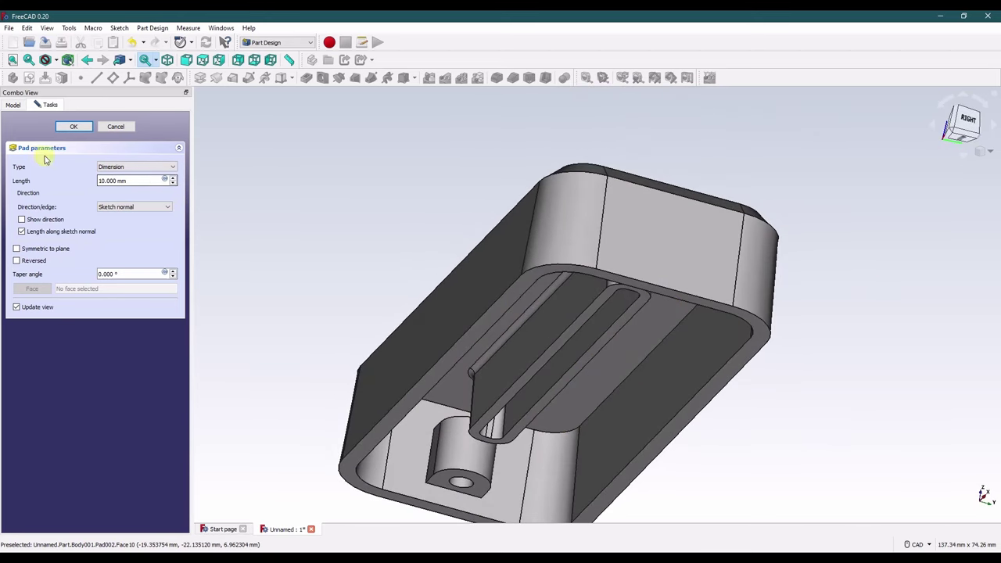
Finish Pad002 at 15 mm length with a 3° taper angle.
click(174, 179)
click(174, 179)
click(174, 178)
click(174, 179)
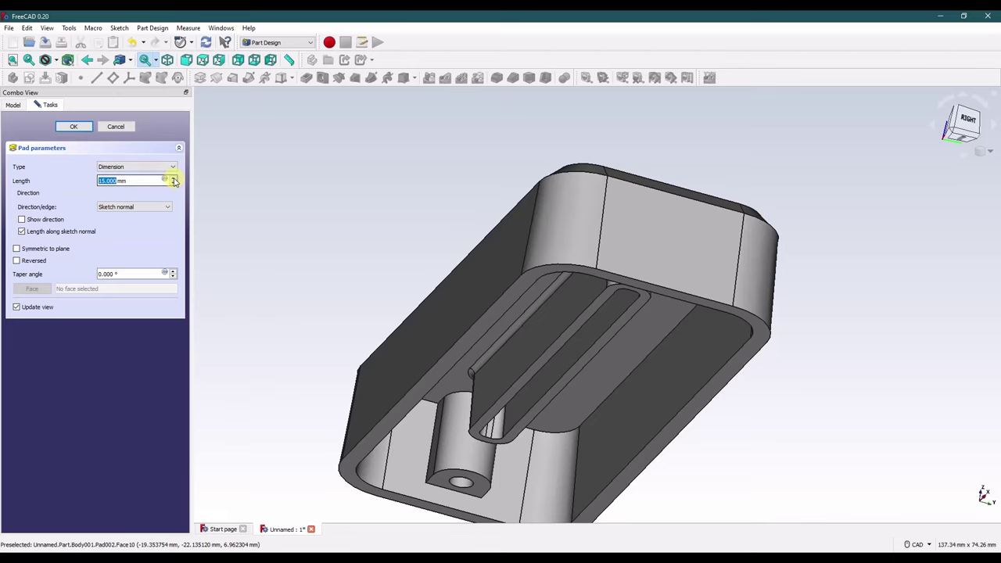
middle_drag(539, 438, 519, 259)
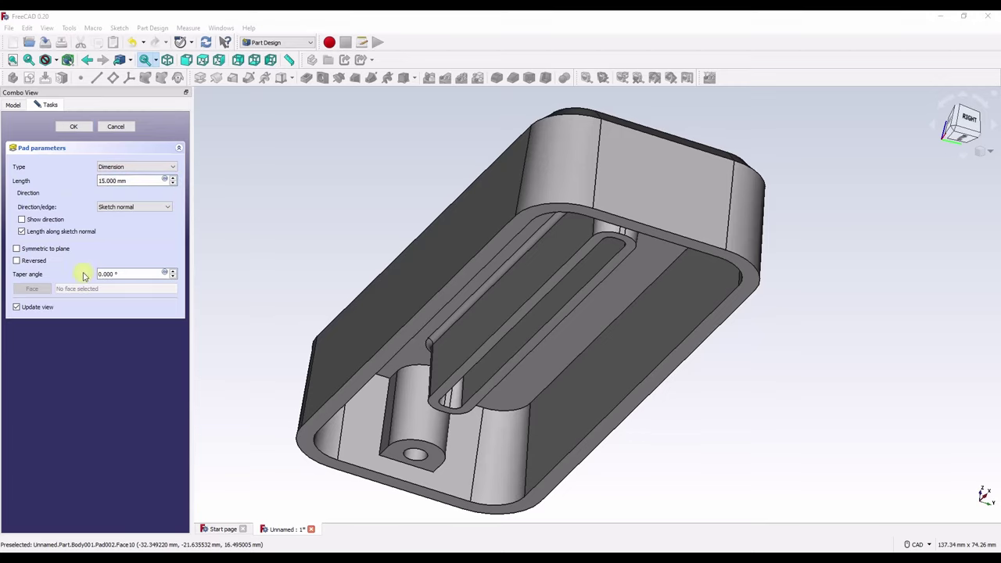
click(130, 278)
drag(130, 274, 97, 274)
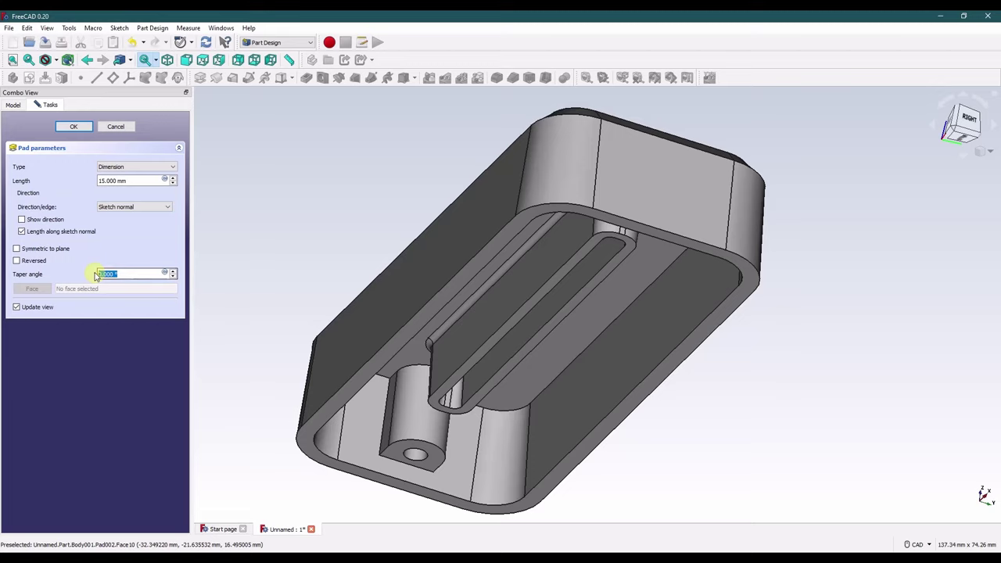
key(Return)
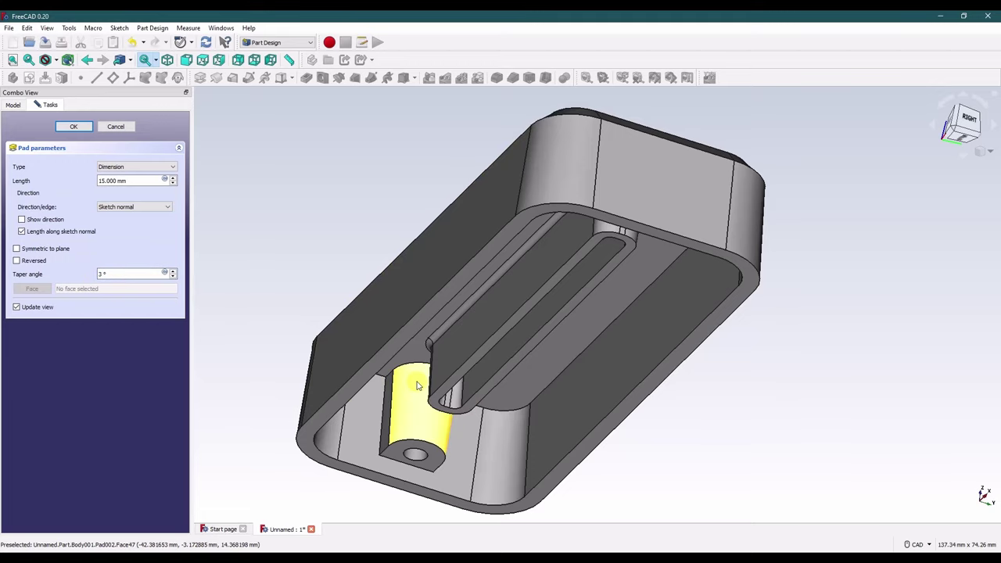
click(74, 126)
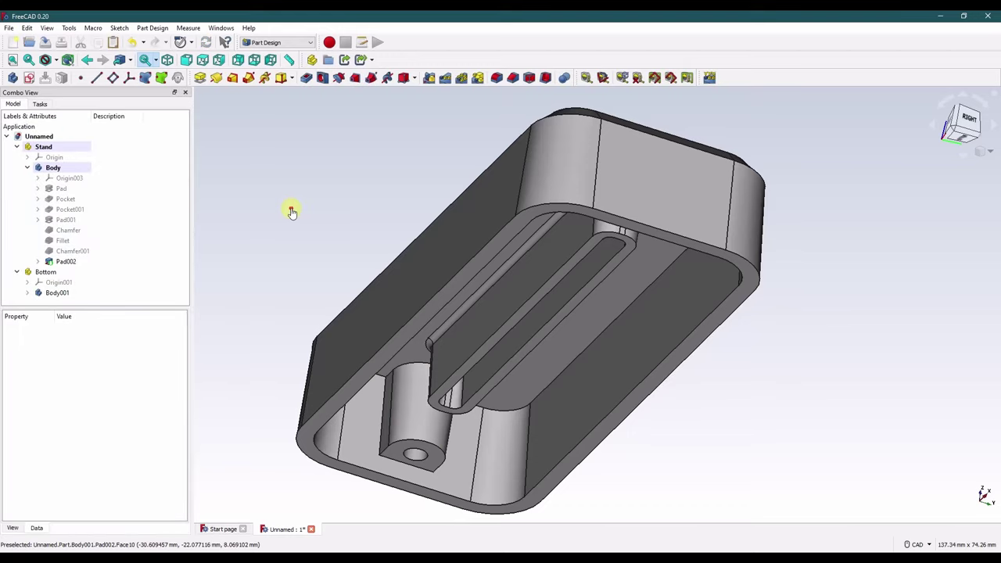
click(67, 262)
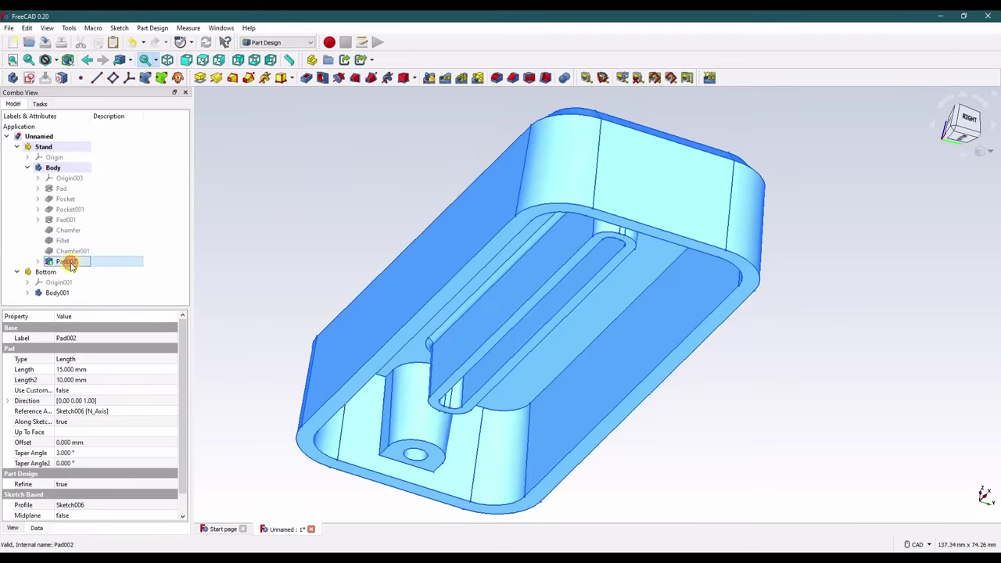
click(293, 368)
middle_drag(414, 446, 364, 353)
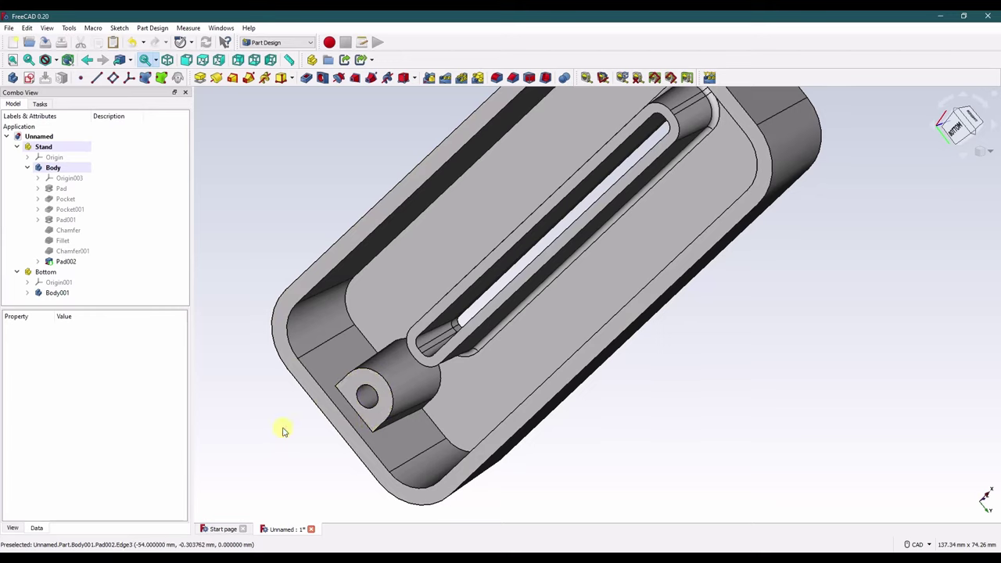
click(369, 399)
middle_drag(369, 398, 402, 405)
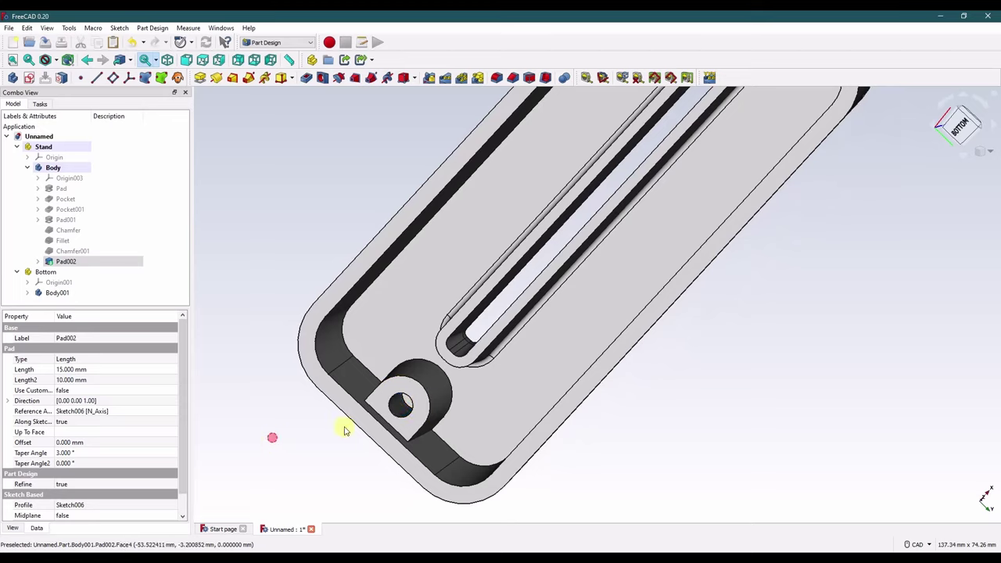
click(403, 406)
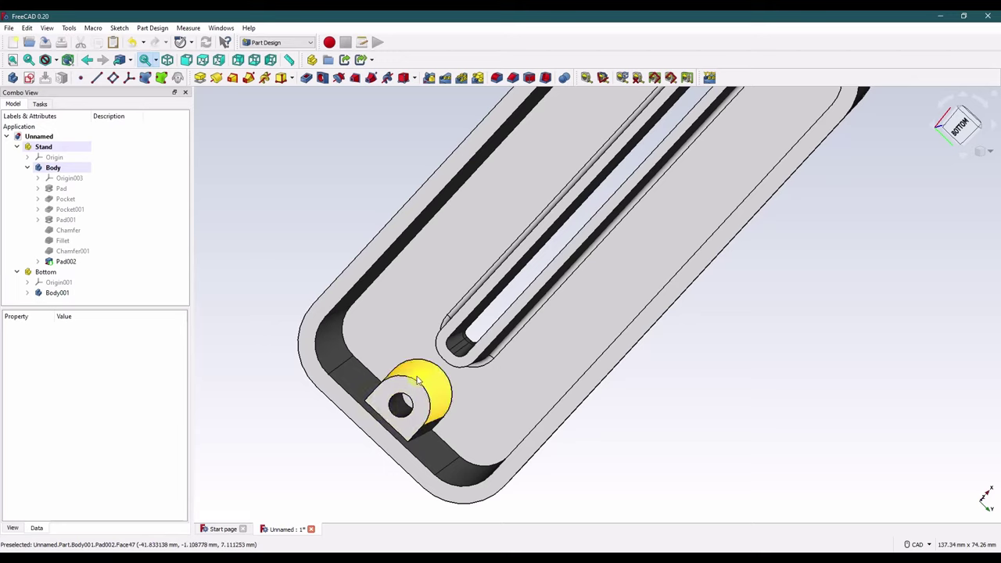
middle_drag(410, 403, 279, 405)
Mirror the Pad002 boss across Sketch006's vertical axis to create the matching boss.
click(65, 261)
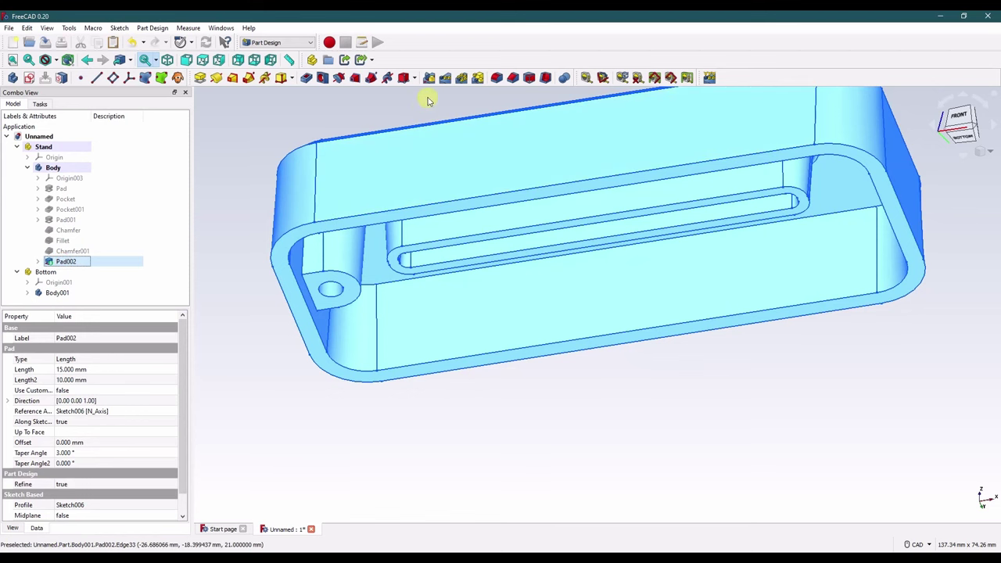
click(429, 77)
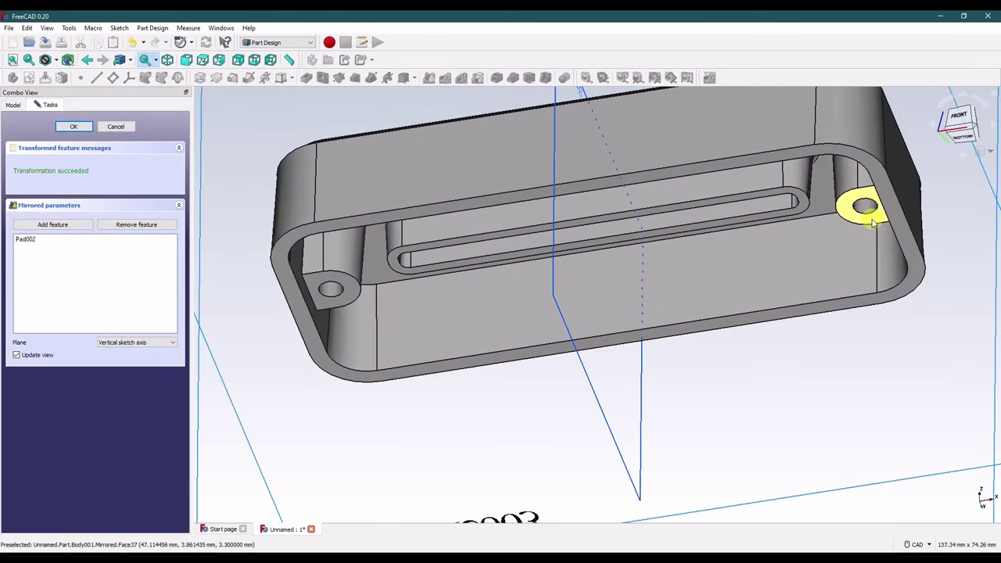
click(73, 127)
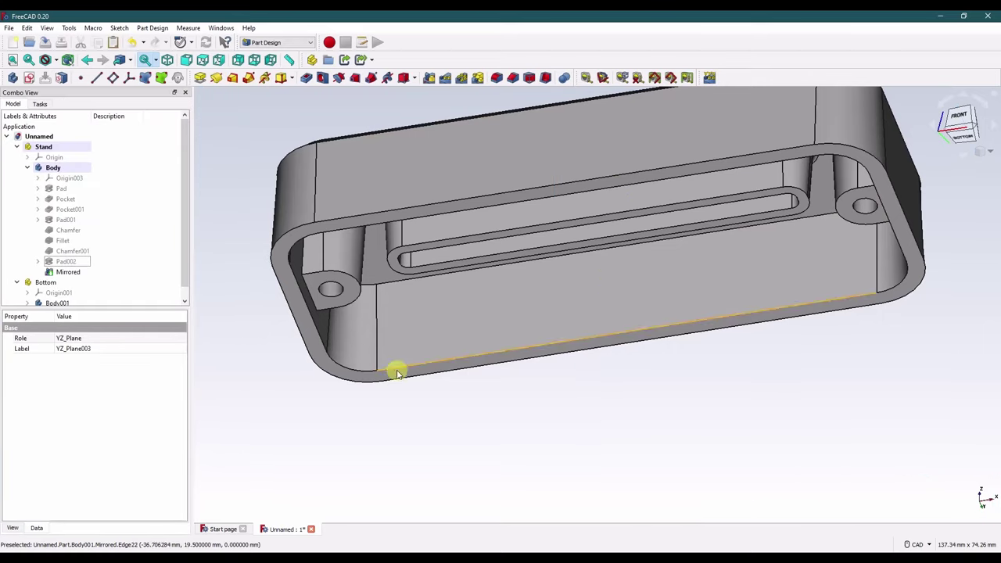
middle_drag(397, 374, 521, 436)
click(521, 436)
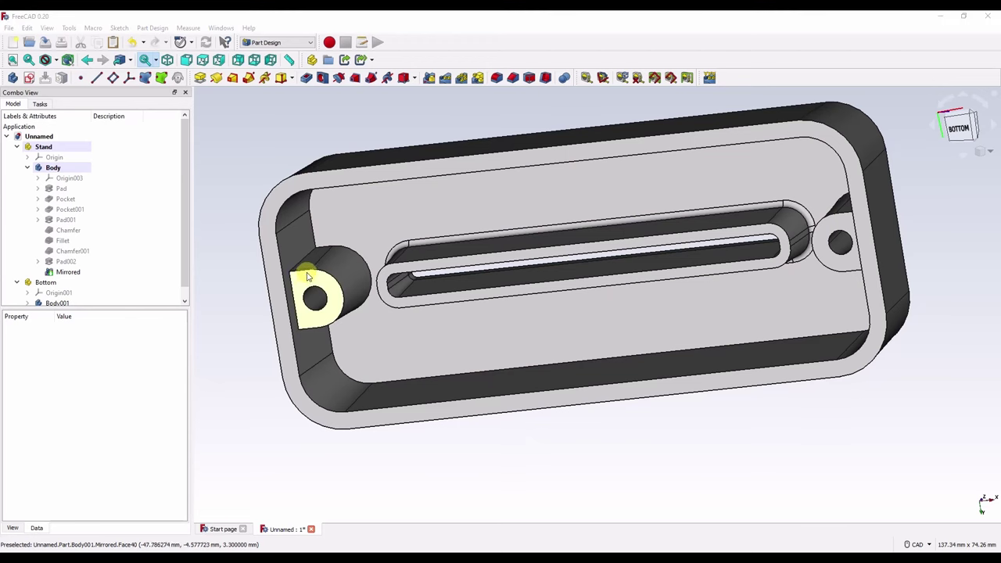
click(323, 289)
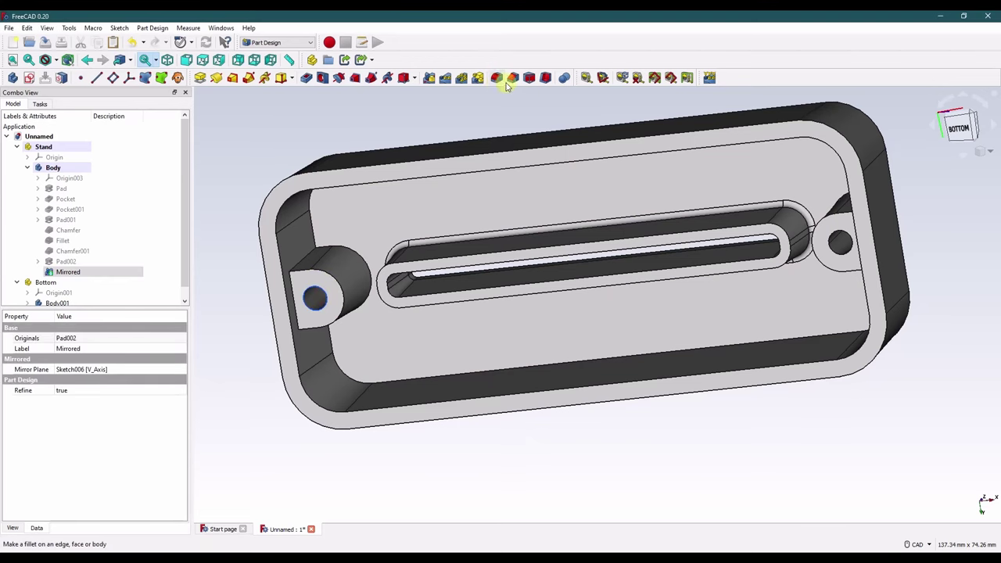
Apply a 1 mm chamfer to the edges of both boss holes.
click(510, 79)
click(60, 166)
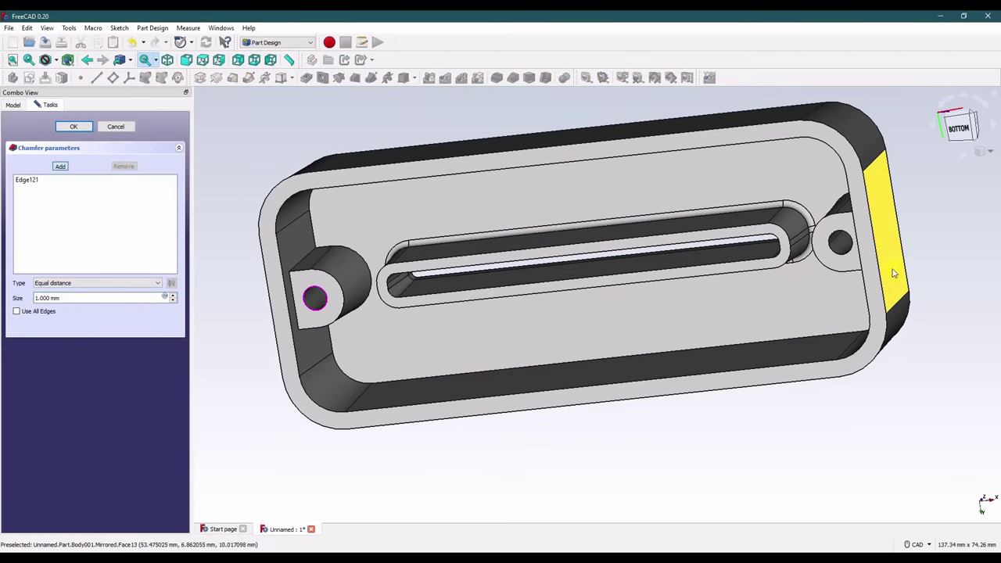
click(846, 252)
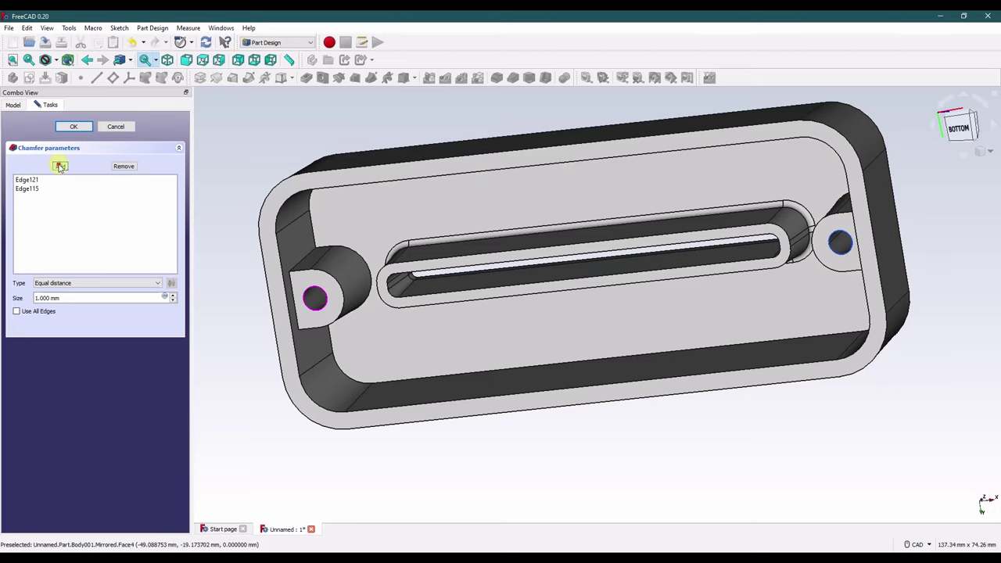
click(61, 166)
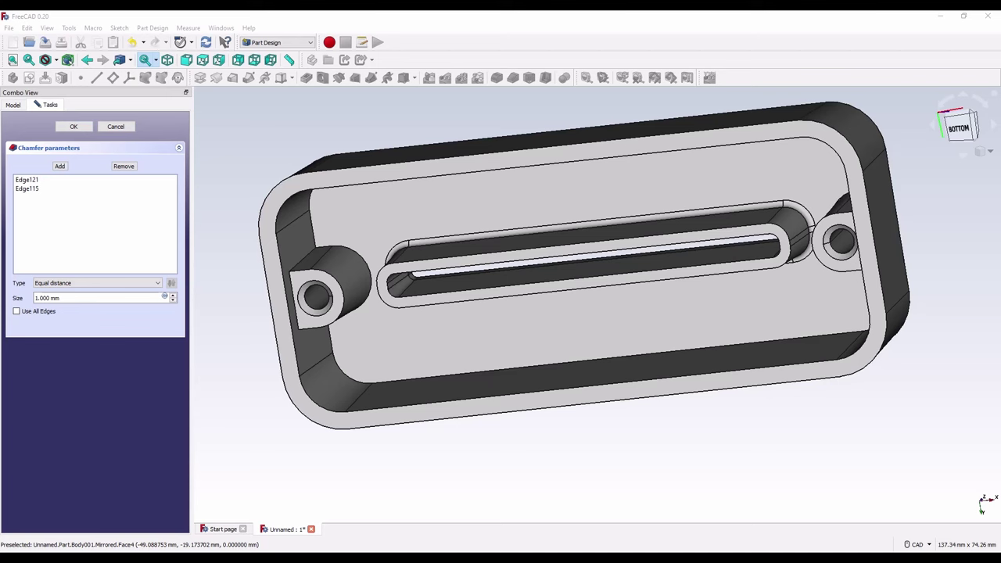
click(71, 133)
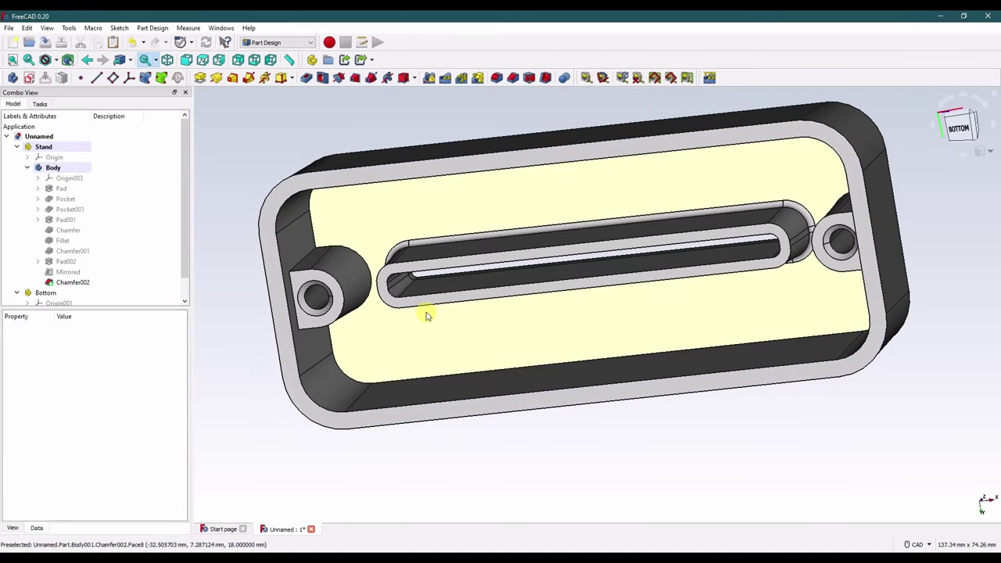
Orbit around the chamfered stand and switch to the isometric view.
middle_drag(446, 323, 416, 382)
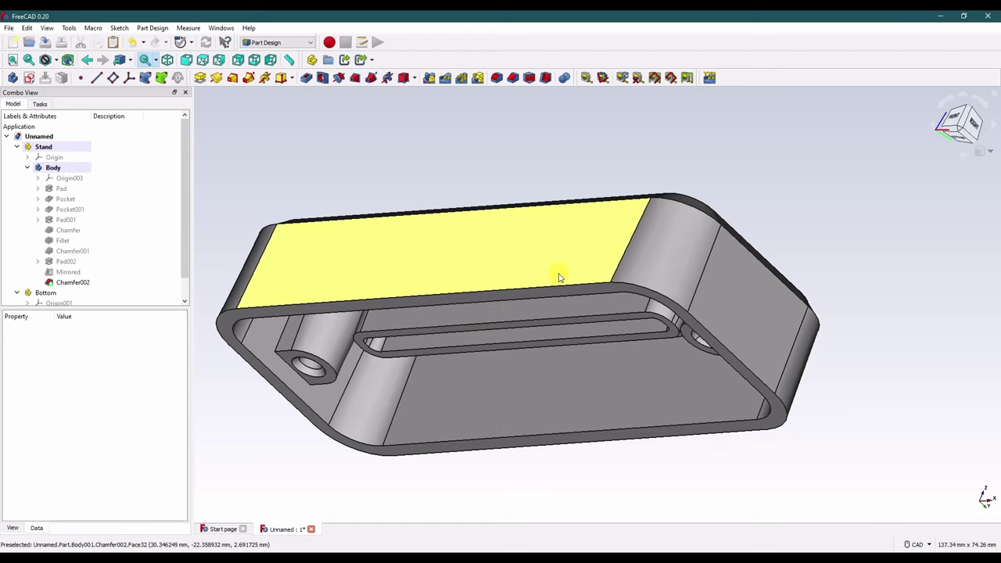
middle_drag(560, 276, 401, 323)
click(250, 332)
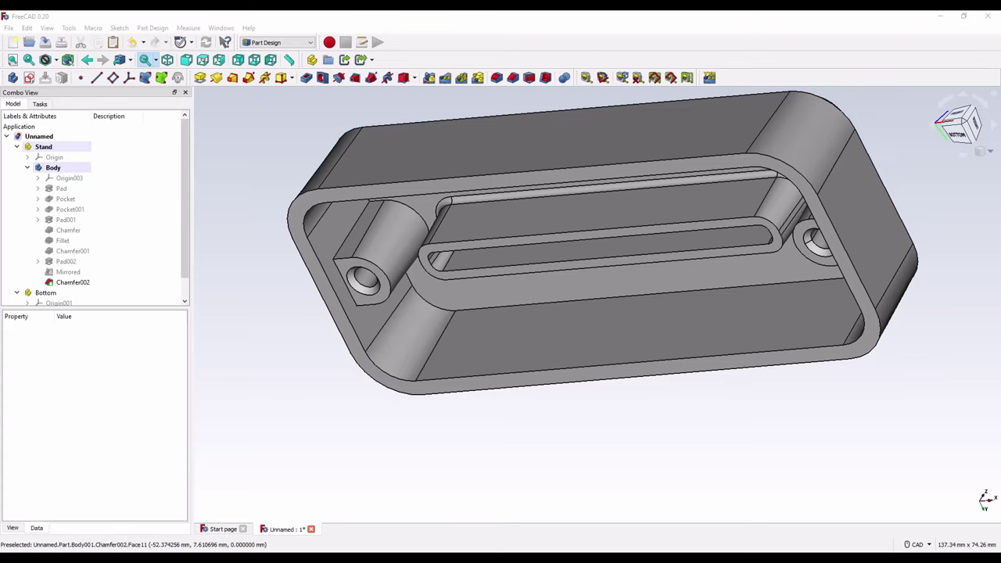
click(240, 245)
middle_drag(233, 221, 896, 161)
click(970, 185)
scroll(715, 164, down, 1)
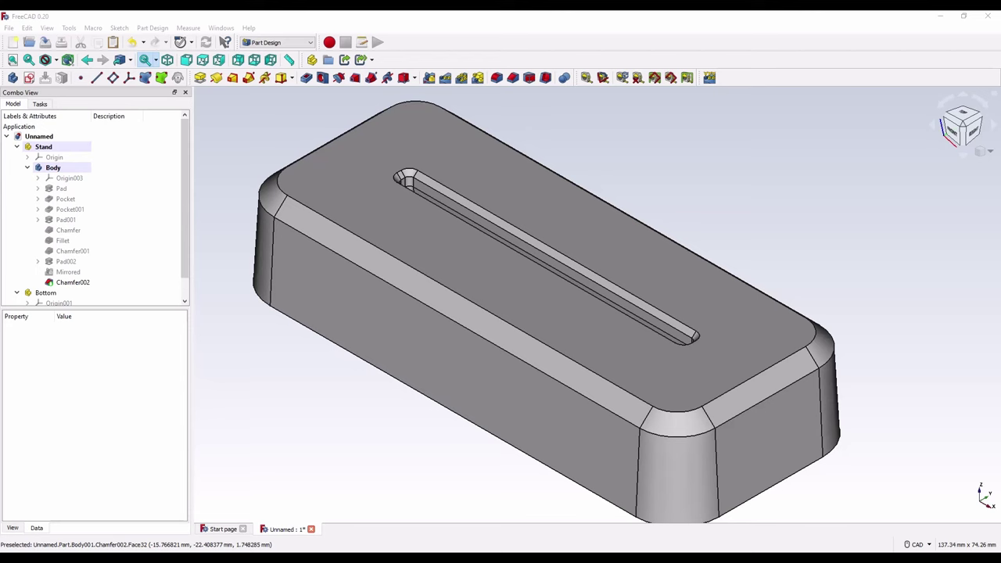
click(292, 467)
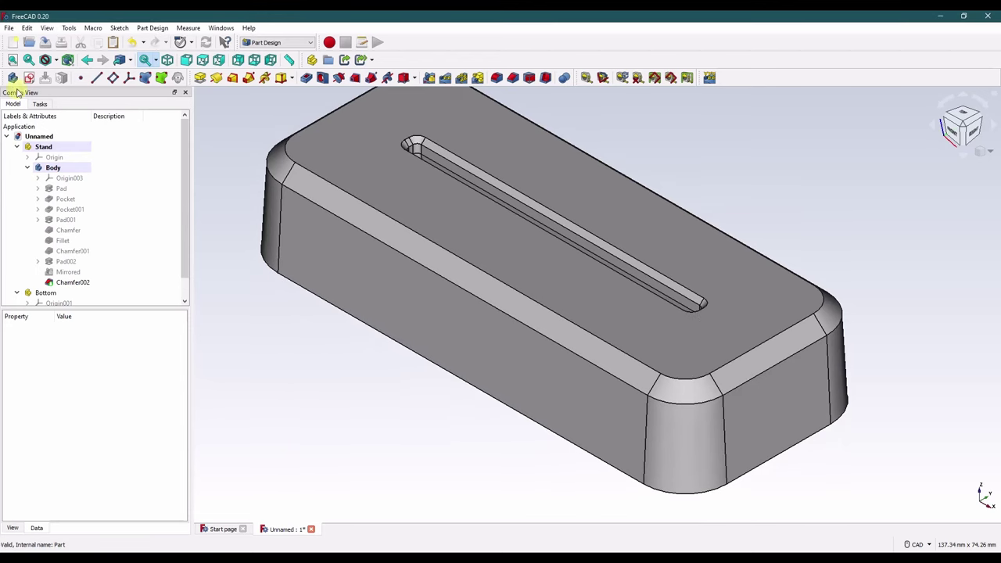
Start a new sketch on XZ_Plane003 and draw a rectangular outline.
click(30, 78)
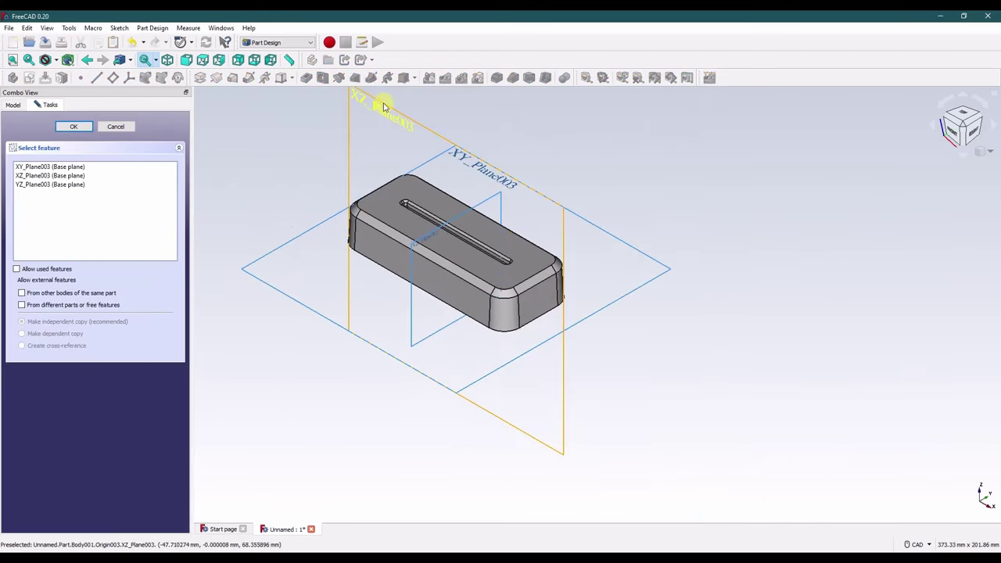
click(384, 102)
scroll(603, 216, up, 4)
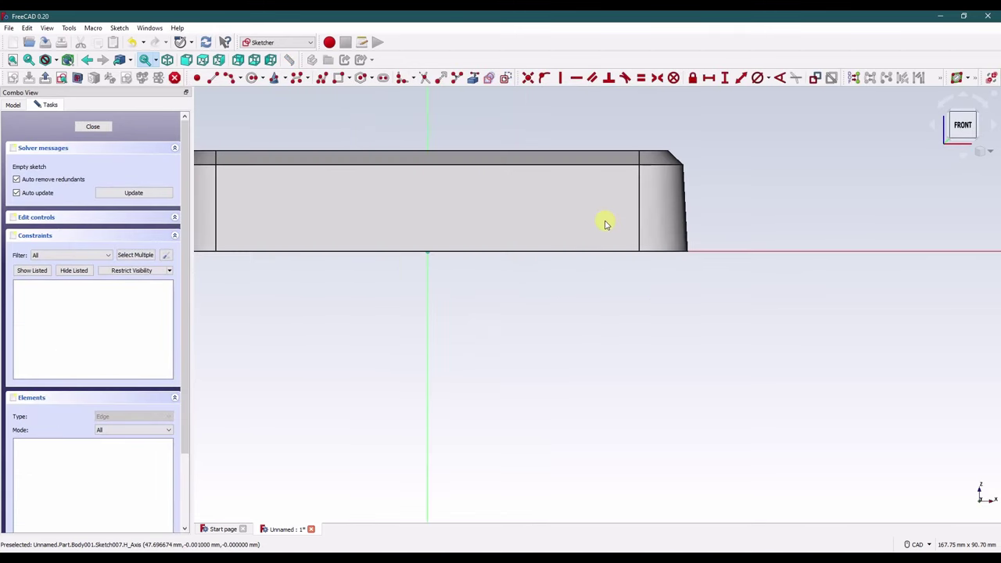
click(325, 78)
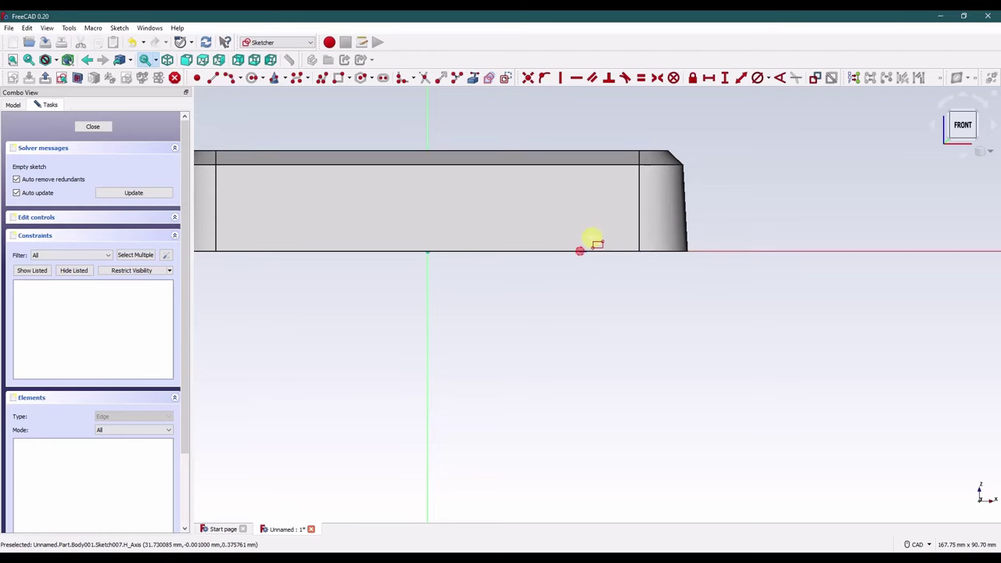
click(607, 216)
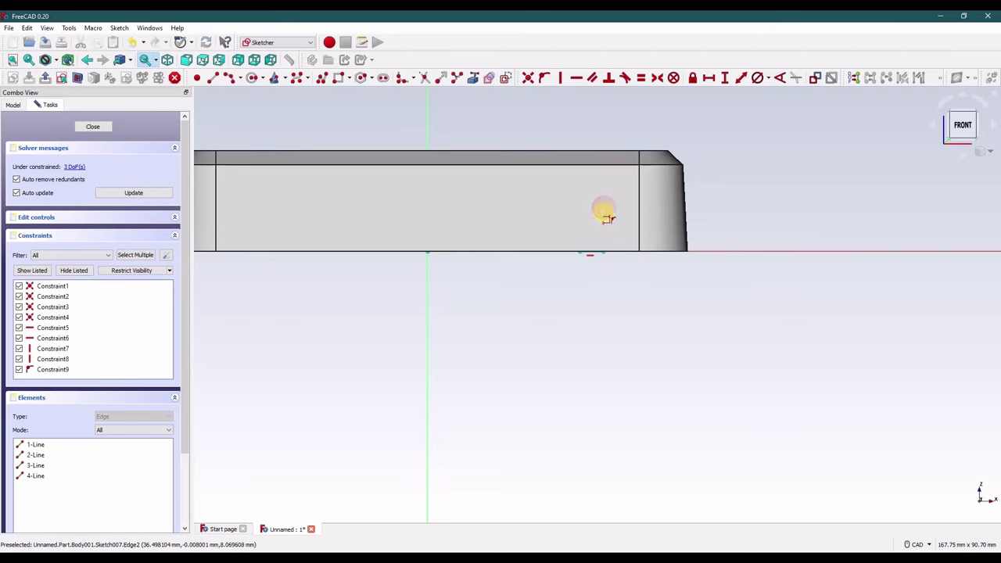
Hide the Body solid so only the new sketch is visible.
click(14, 105)
click(65, 168)
key(space)
click(572, 337)
scroll(592, 235, up, 1)
scroll(578, 280, up, 3)
click(584, 247)
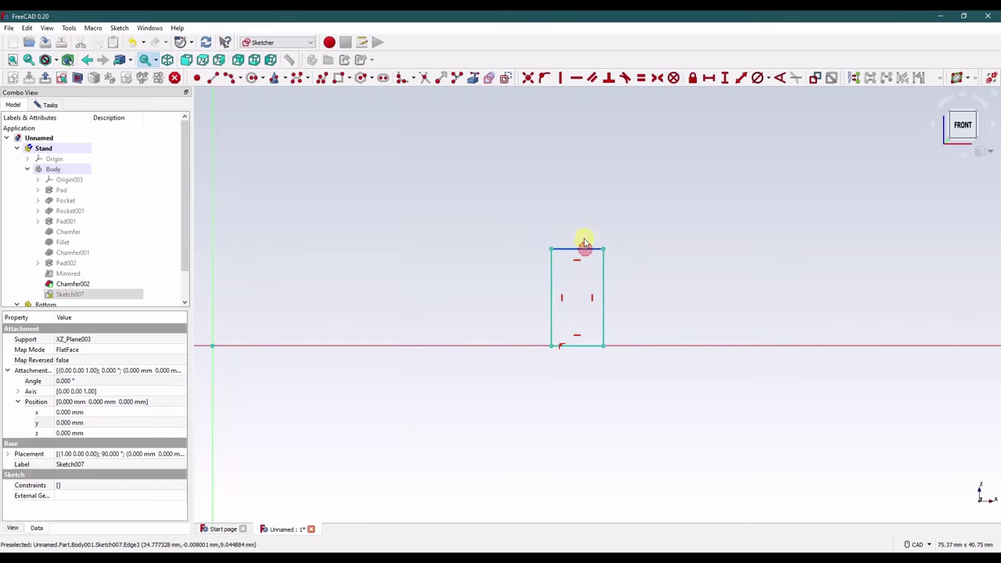
click(524, 111)
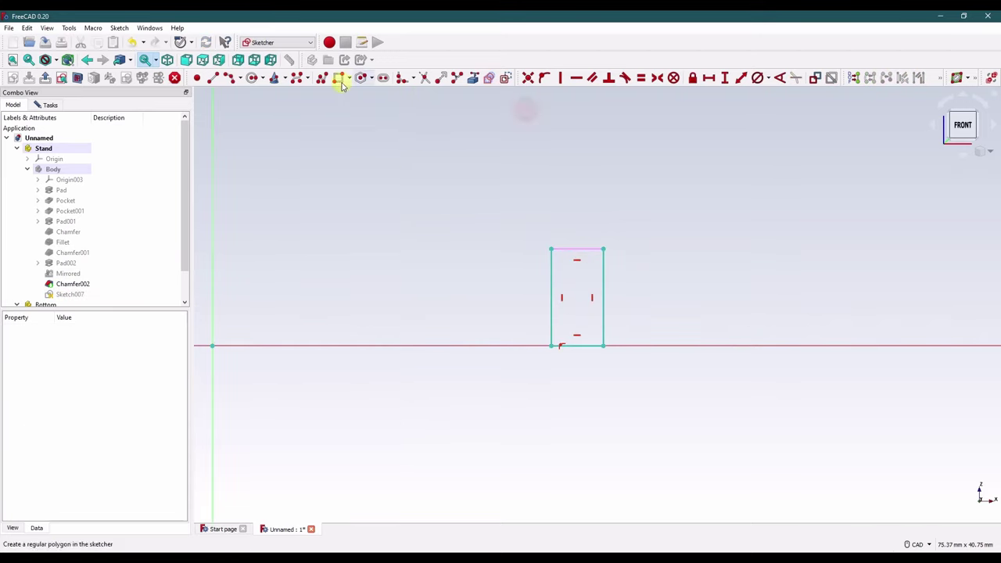
Draw an end-point arc from the top-left to the top-right corner.
click(239, 79)
click(253, 101)
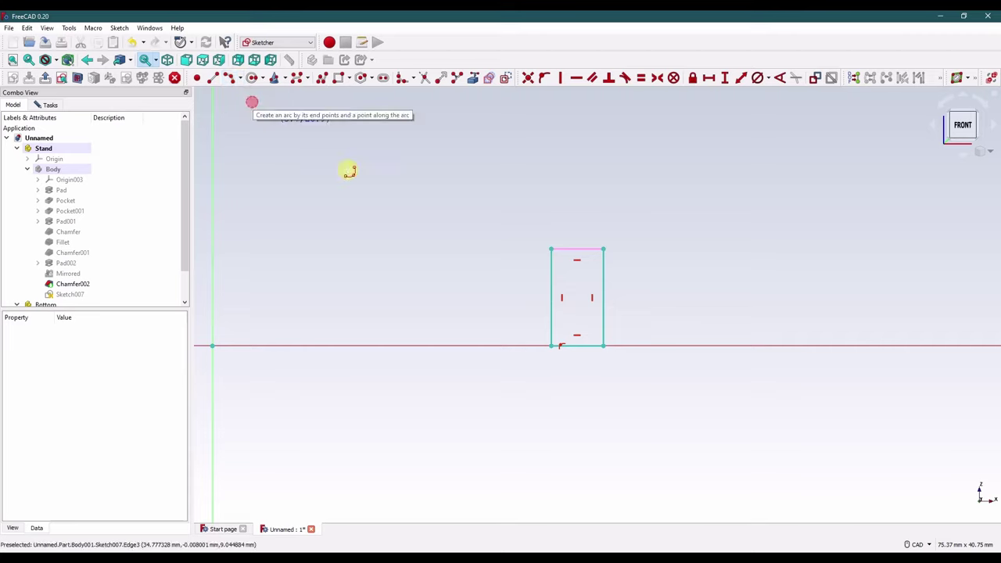
click(552, 248)
click(603, 248)
click(595, 227)
Make the top arc tangent to both the left and right side lines.
click(576, 248)
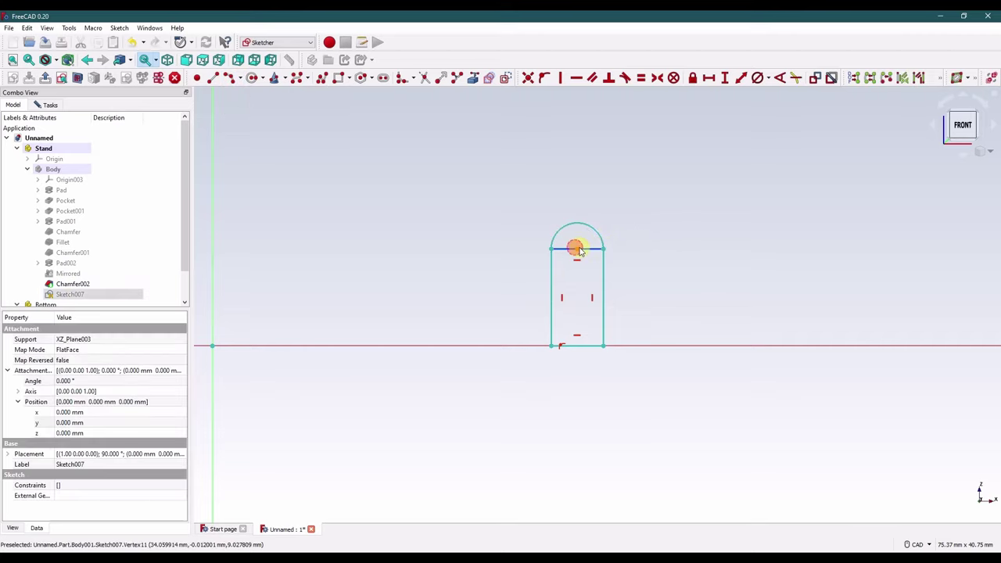
click(588, 250)
click(577, 250)
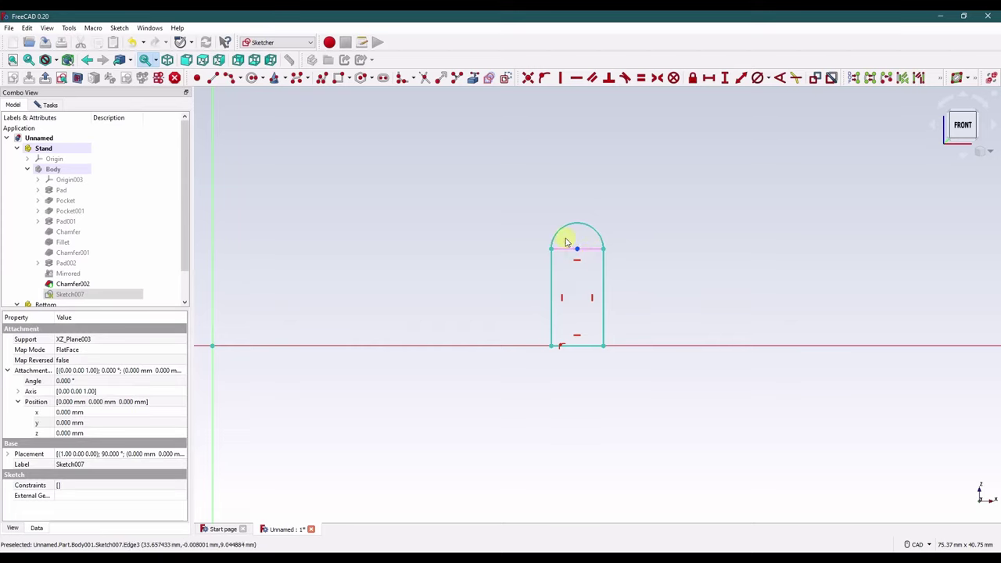
click(567, 247)
click(567, 230)
click(551, 260)
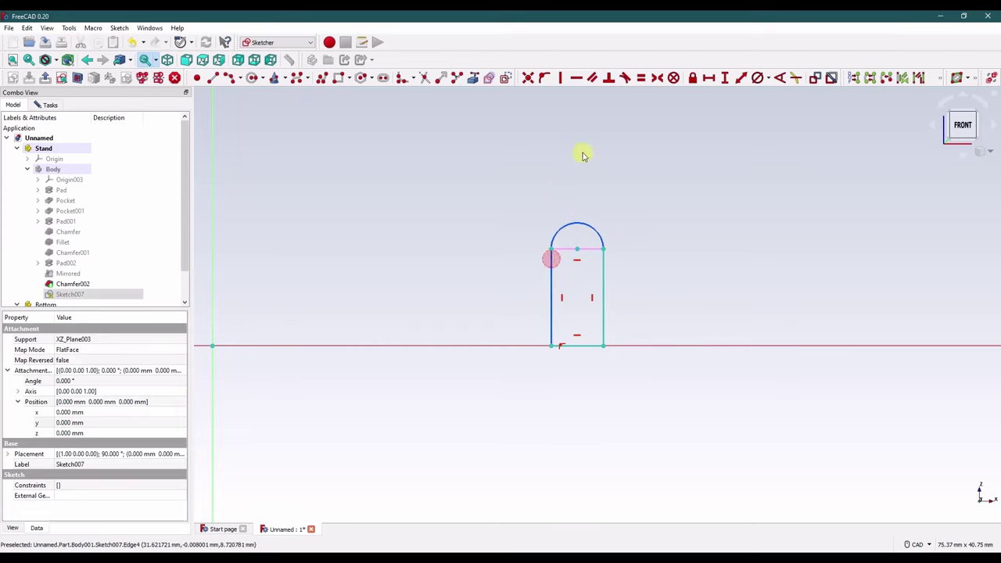
click(626, 78)
click(602, 267)
click(598, 234)
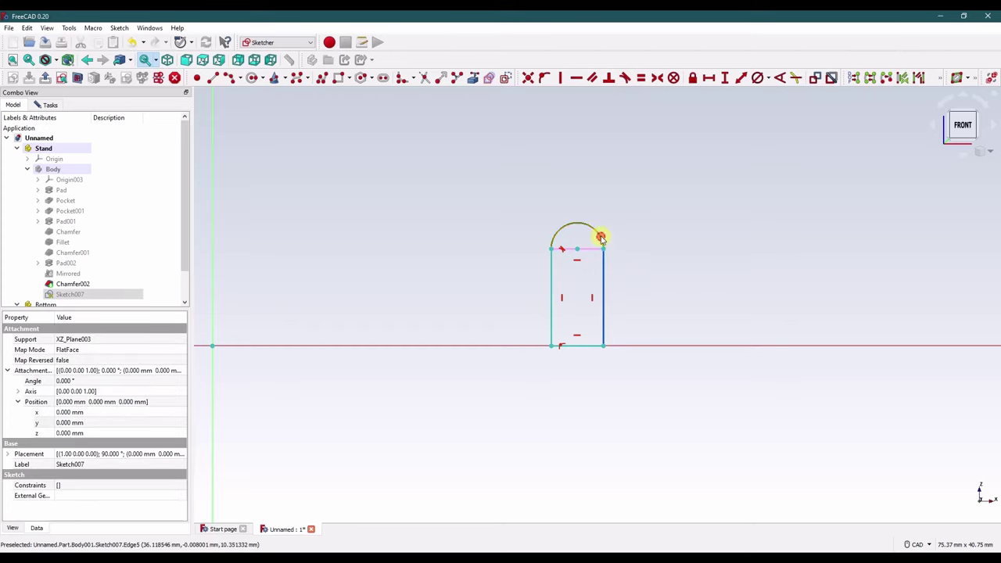
click(626, 77)
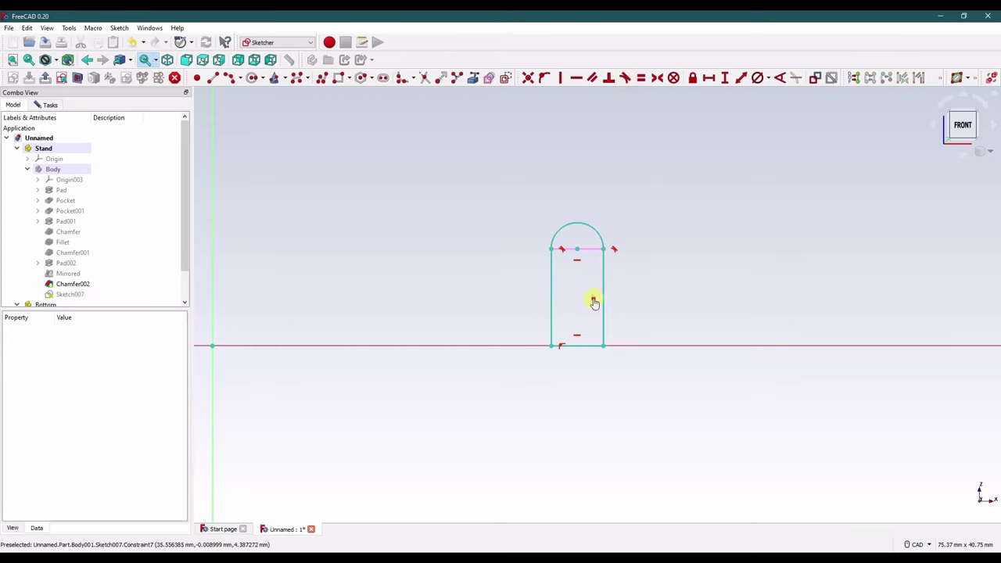
Delete the vertical constraint on the right side line so it can slant.
click(594, 301)
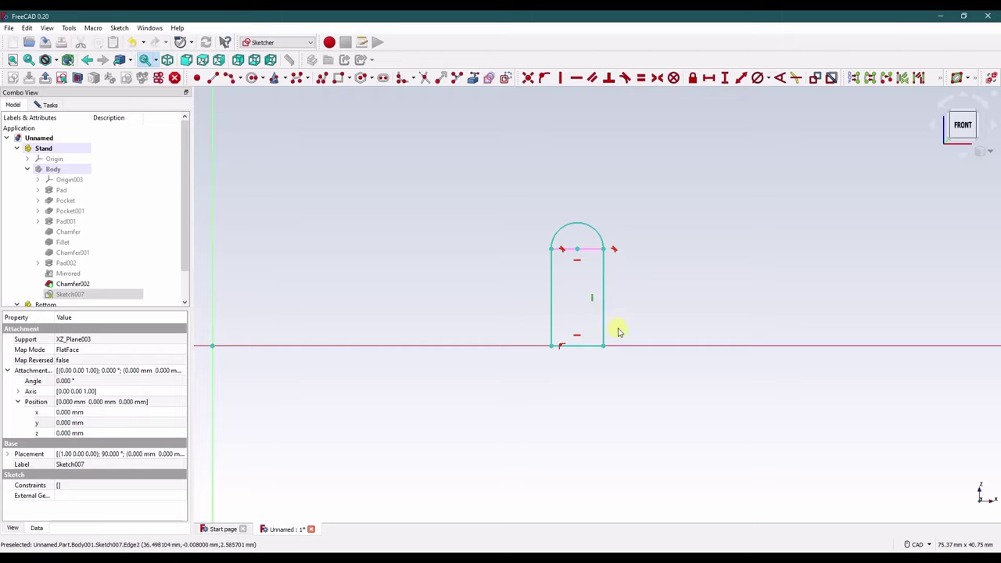
click(620, 327)
click(594, 302)
key(Delete)
Slant the arch sides and constrain them at a 6° angle to each other.
drag(605, 345, 613, 346)
click(549, 307)
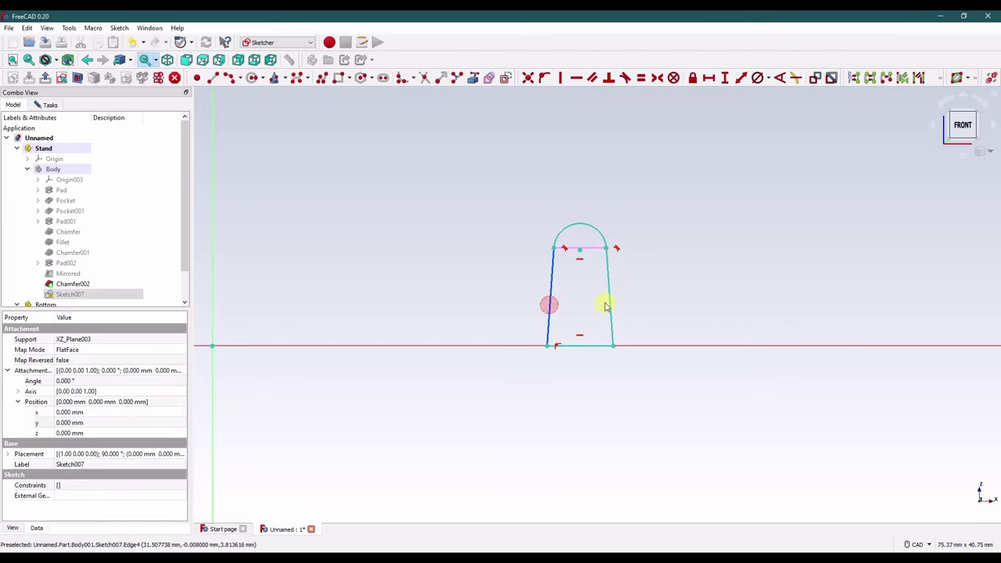
click(608, 304)
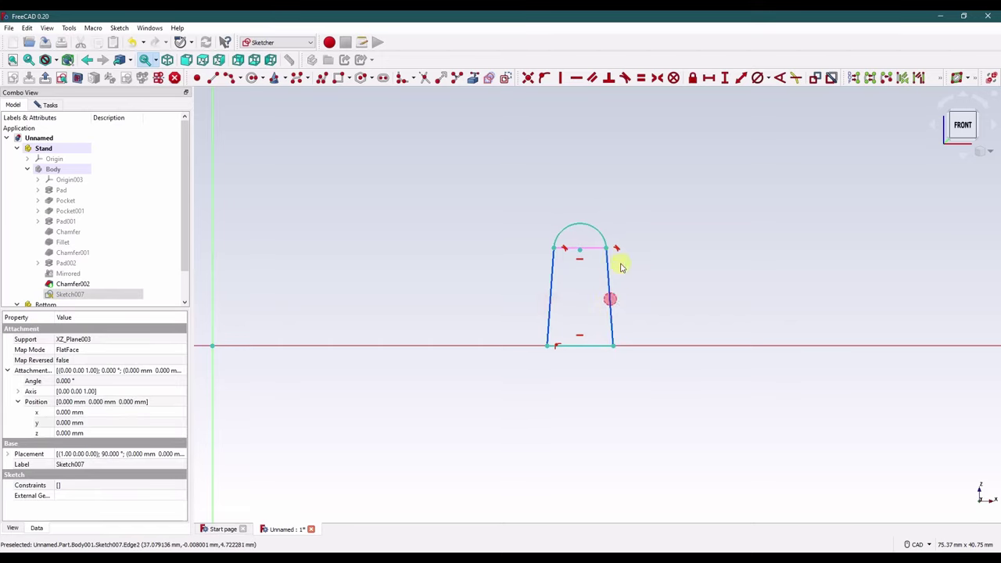
click(779, 78)
key(Return)
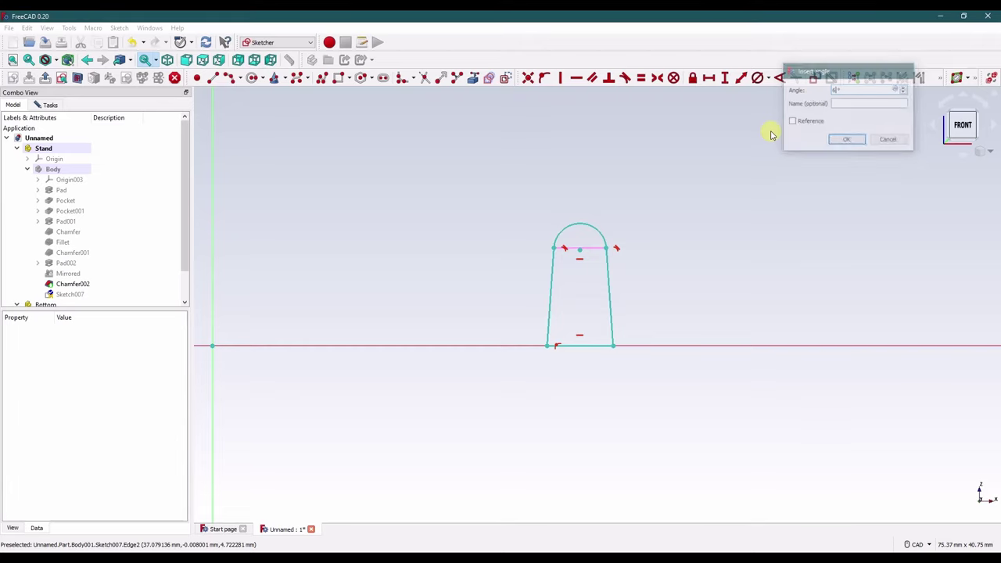
scroll(584, 339, down, 5)
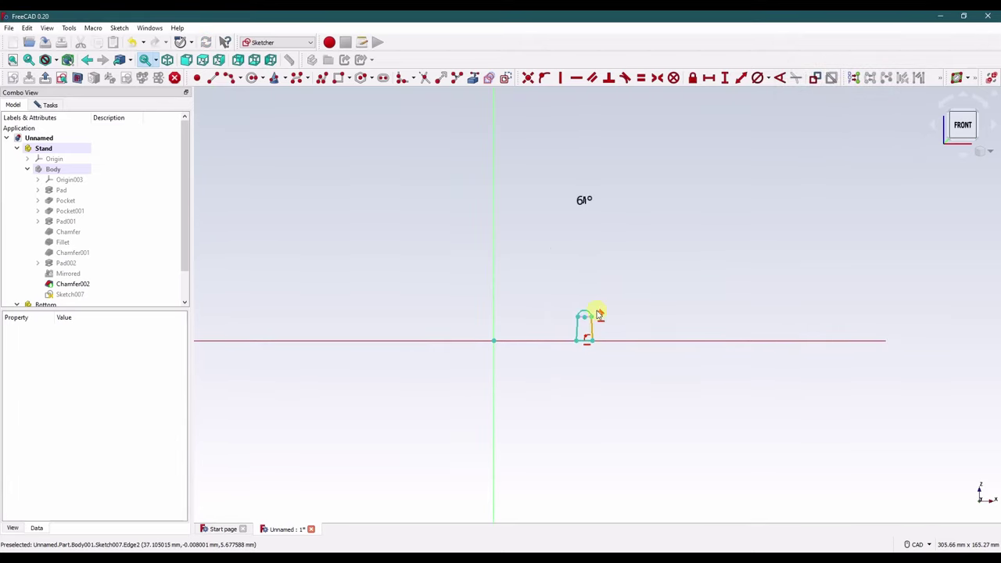
click(581, 199)
drag(589, 399, 603, 438)
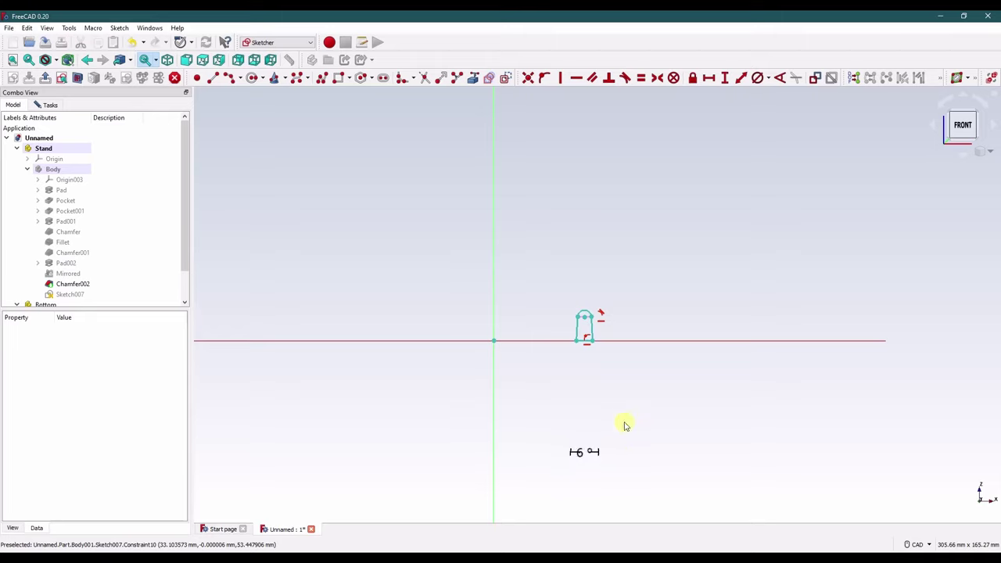
scroll(599, 356, up, 6)
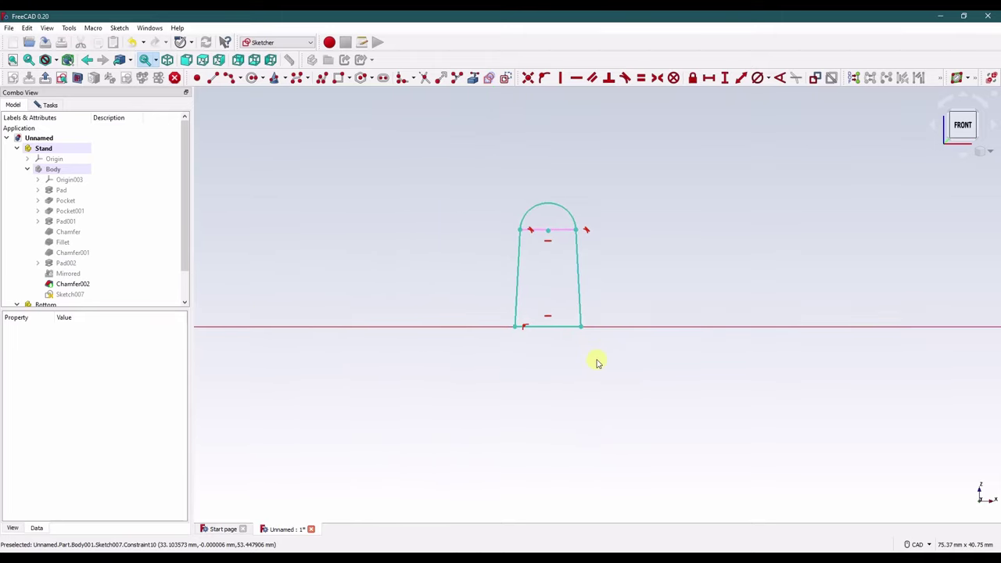
scroll(562, 334, down, 2)
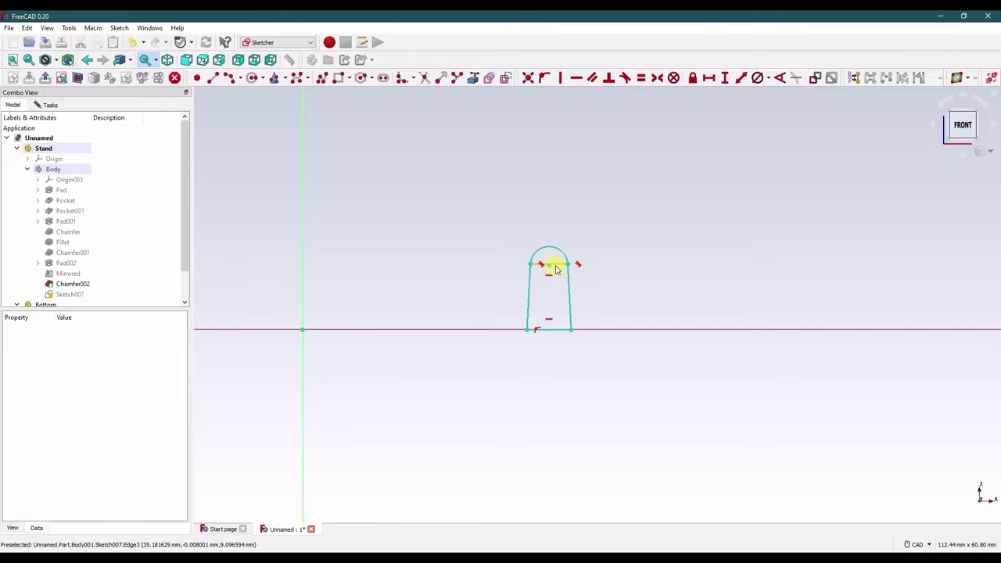
scroll(557, 256, up, 3)
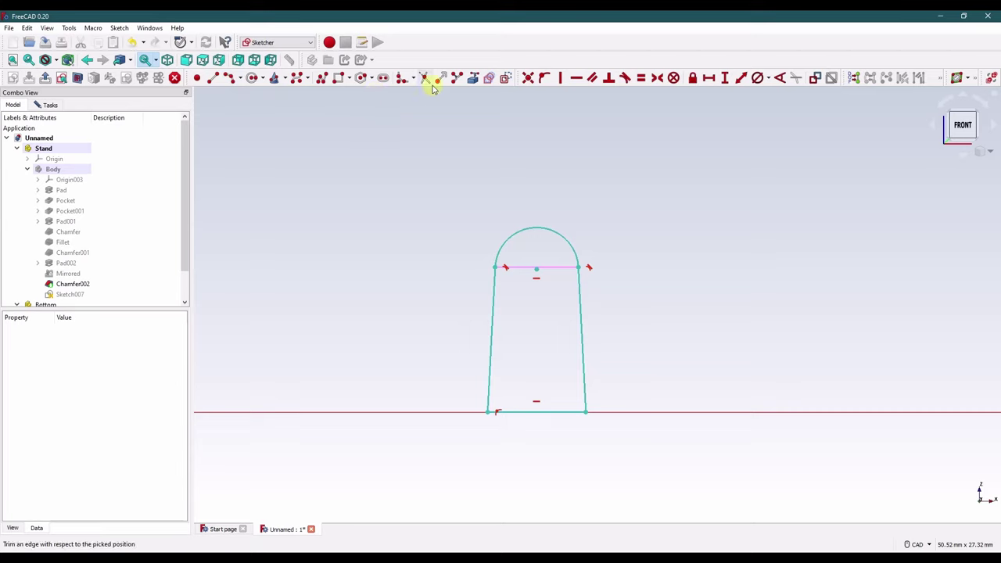
Draw a centre line up to the arch top and set the arch height to 7.7 mm.
click(214, 78)
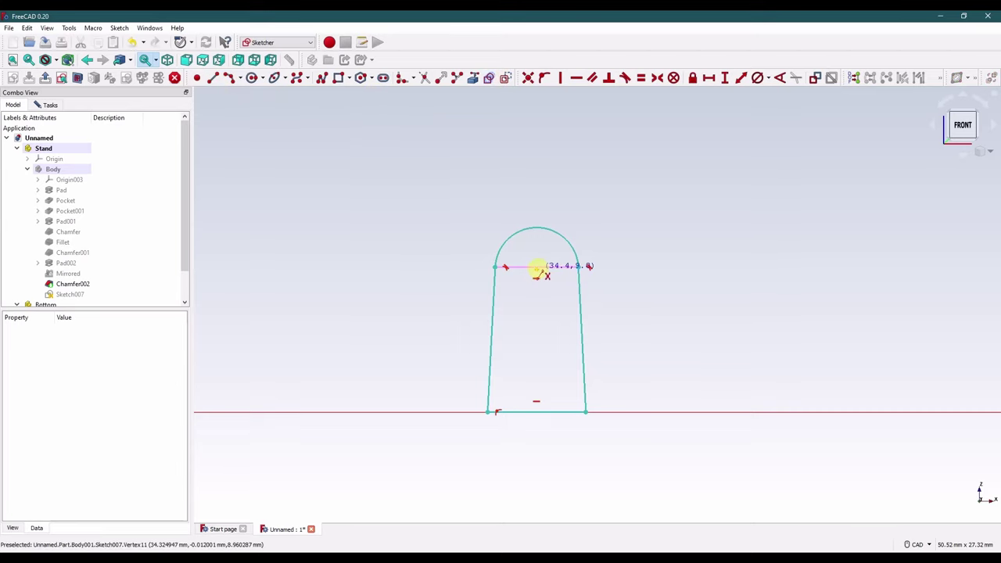
click(537, 268)
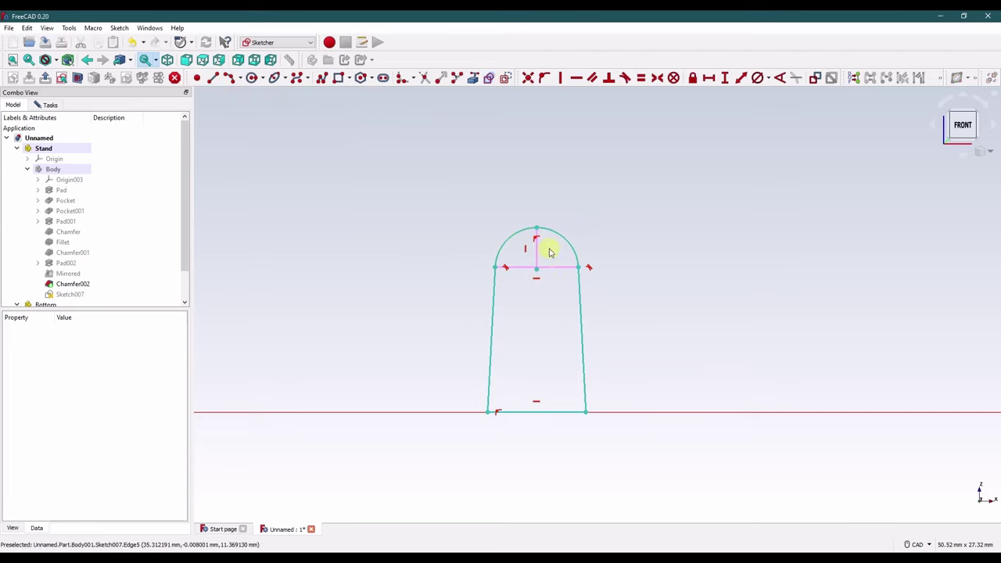
click(537, 226)
click(537, 394)
click(725, 77)
text(7.7mm)
key(Return)
drag(440, 320, 774, 273)
scroll(495, 270, down, 5)
Place the arch's top point 30 mm horizontally from the vertical axis.
click(241, 269)
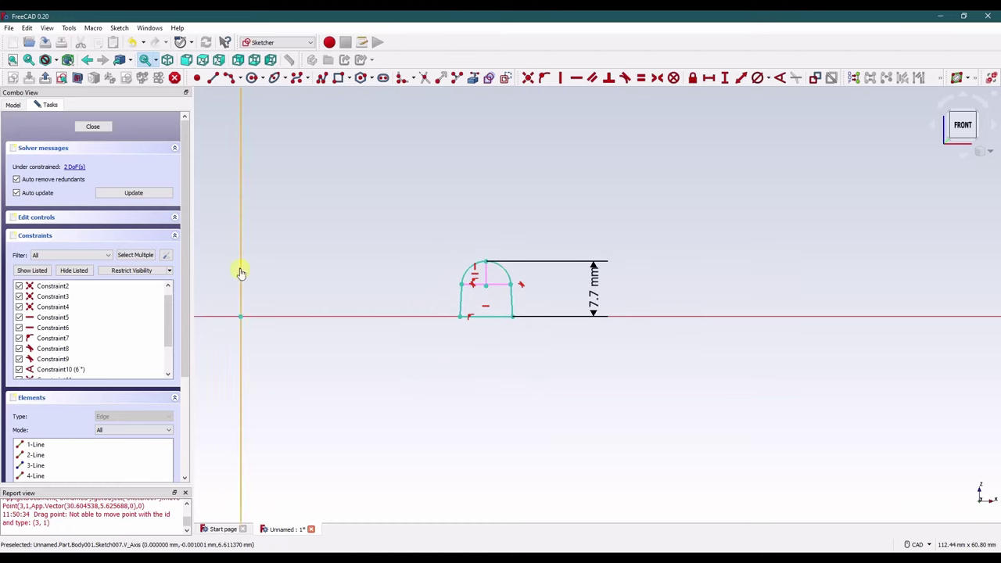
click(486, 262)
click(708, 77)
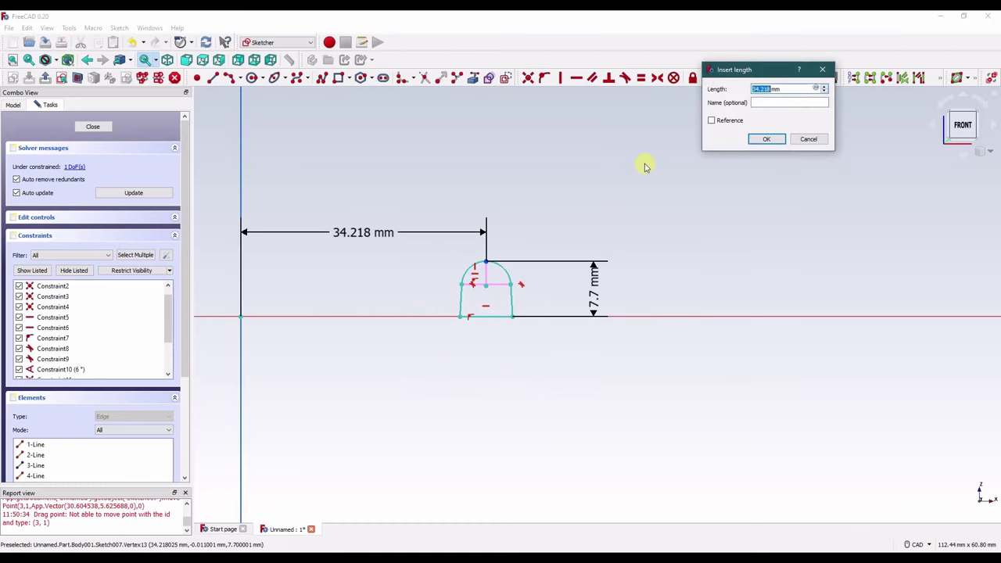
text(30)
key(Return)
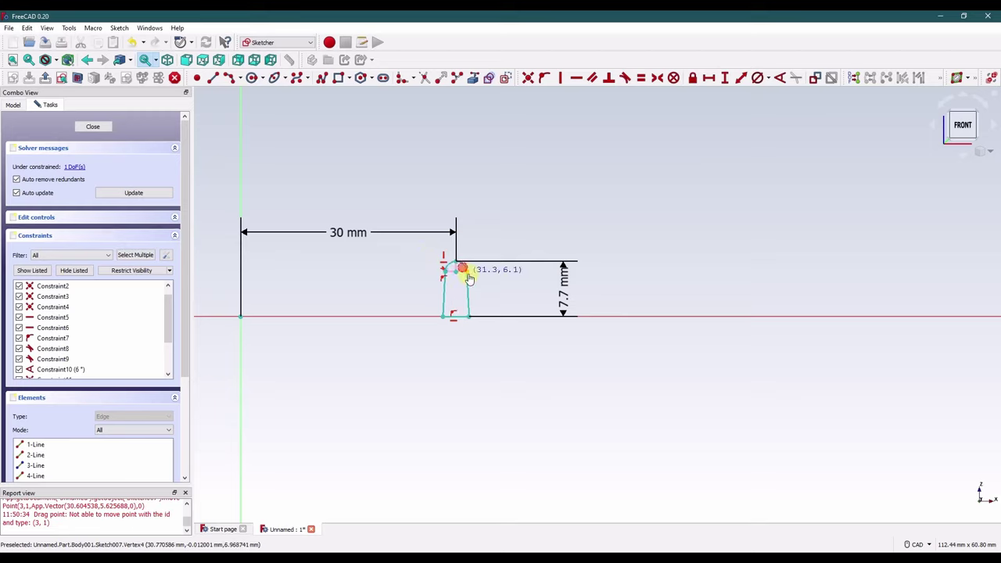
drag(479, 277, 472, 274)
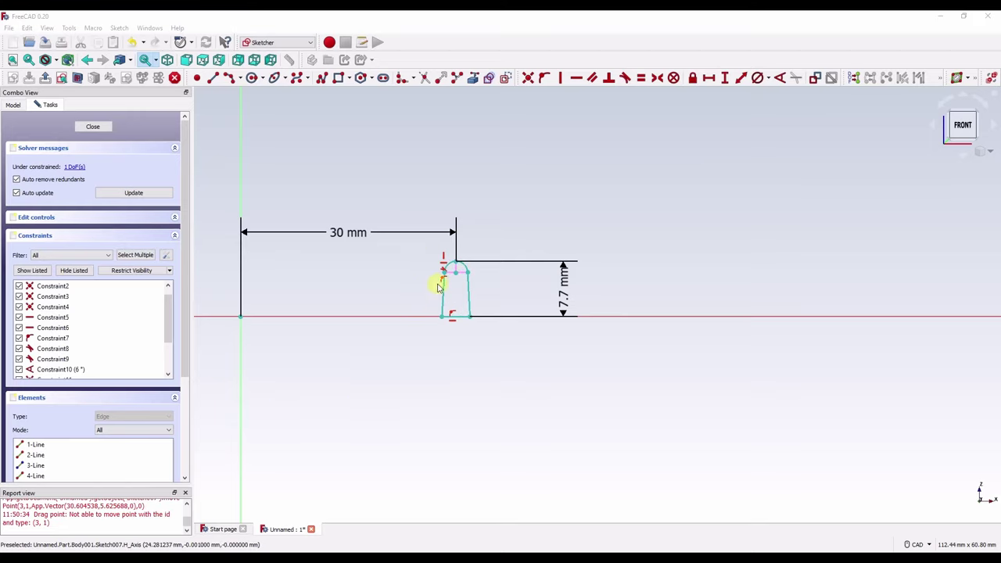
scroll(457, 271, up, 2)
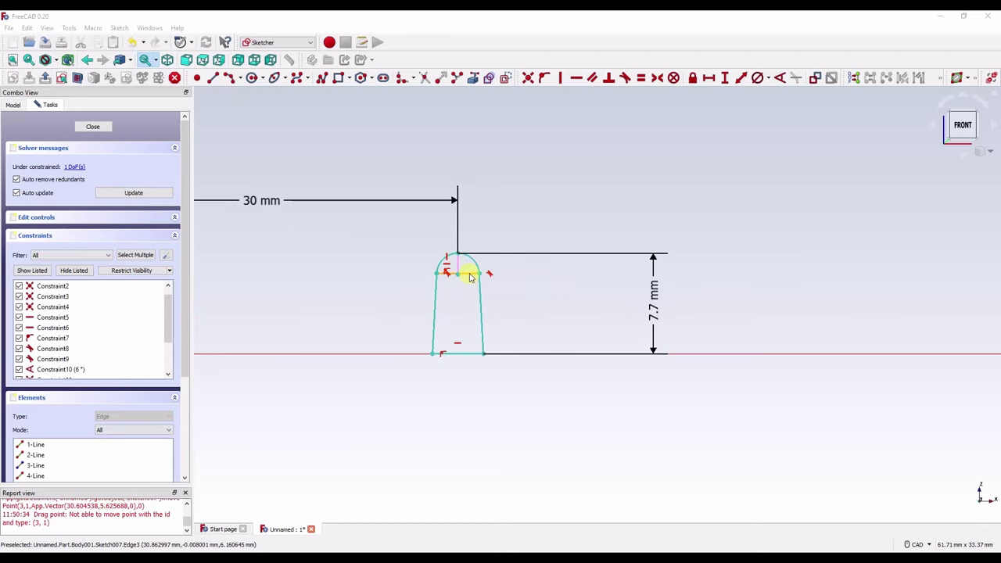
Set the arch's base line width to 4.5 mm.
click(470, 274)
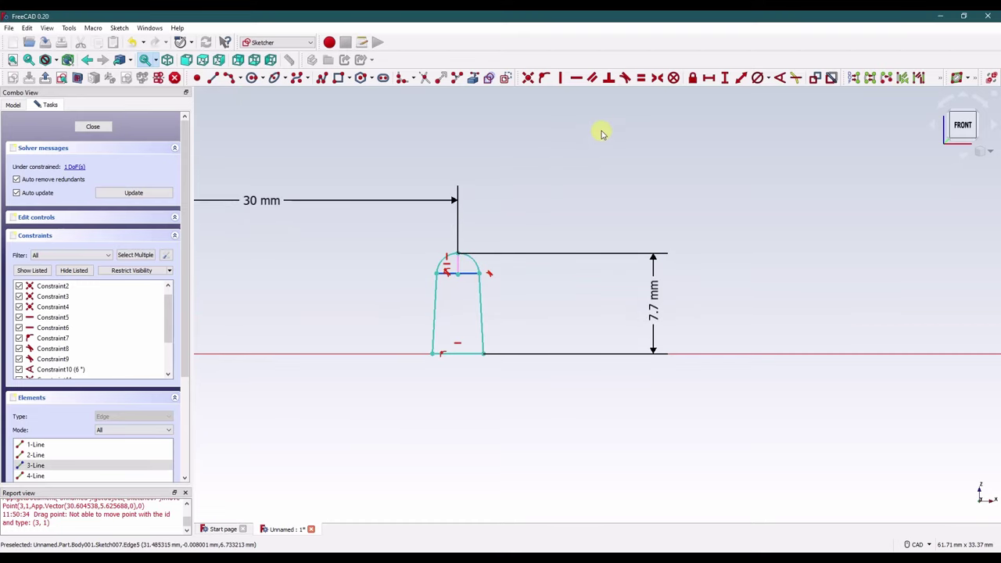
click(709, 78)
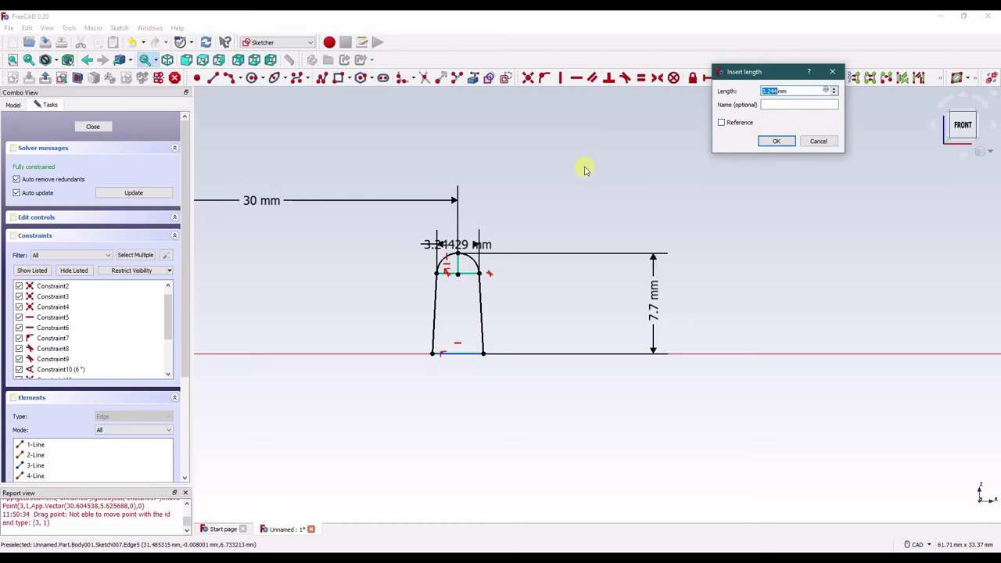
key(Return)
drag(476, 252, 603, 304)
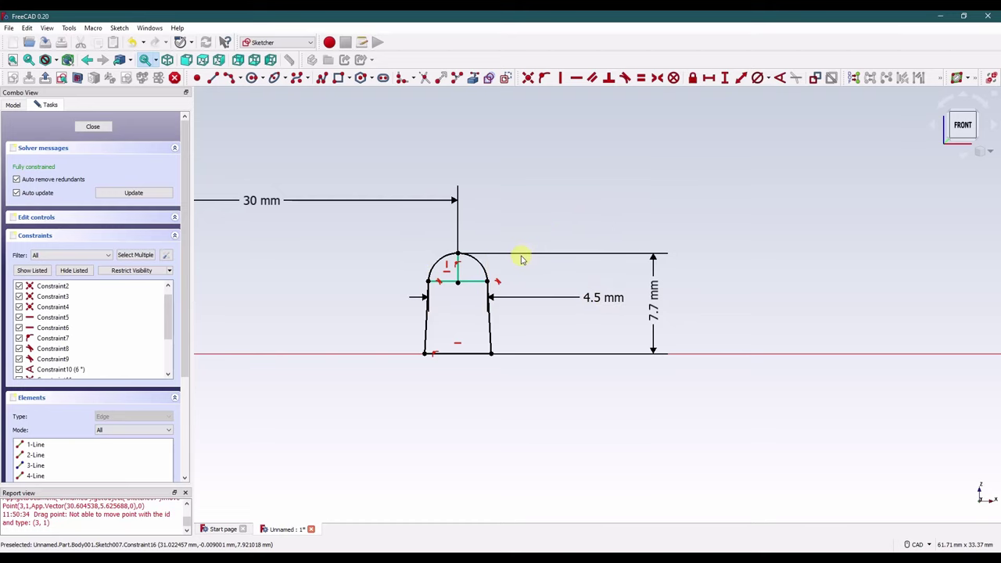
scroll(520, 269, down, 3)
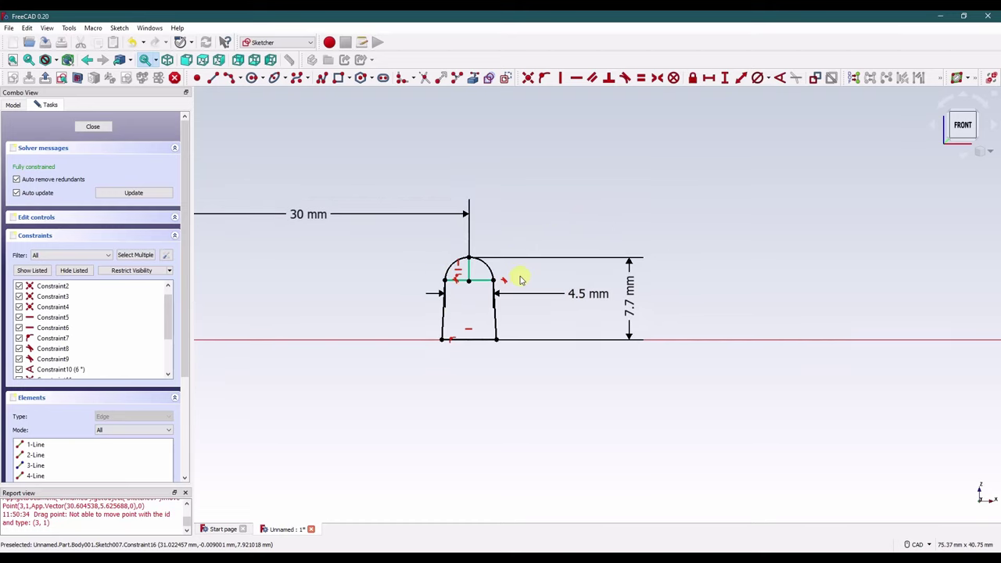
Close the arch sketch and unhide the Stand body to inspect it from below.
click(93, 126)
click(186, 493)
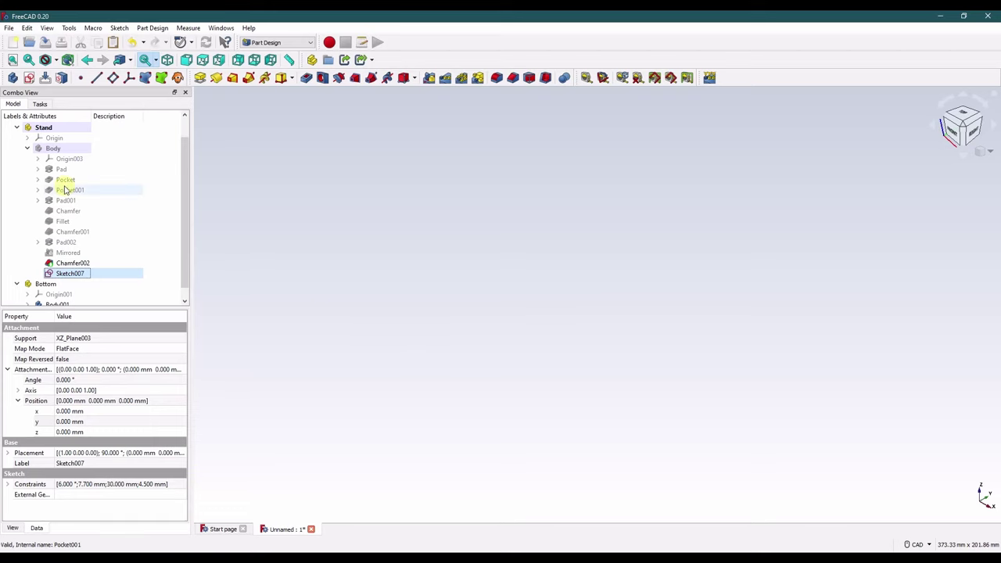
click(49, 151)
key(space)
click(364, 376)
middle_drag(420, 405, 625, 332)
scroll(626, 332, down, 2)
scroll(571, 331, up, 8)
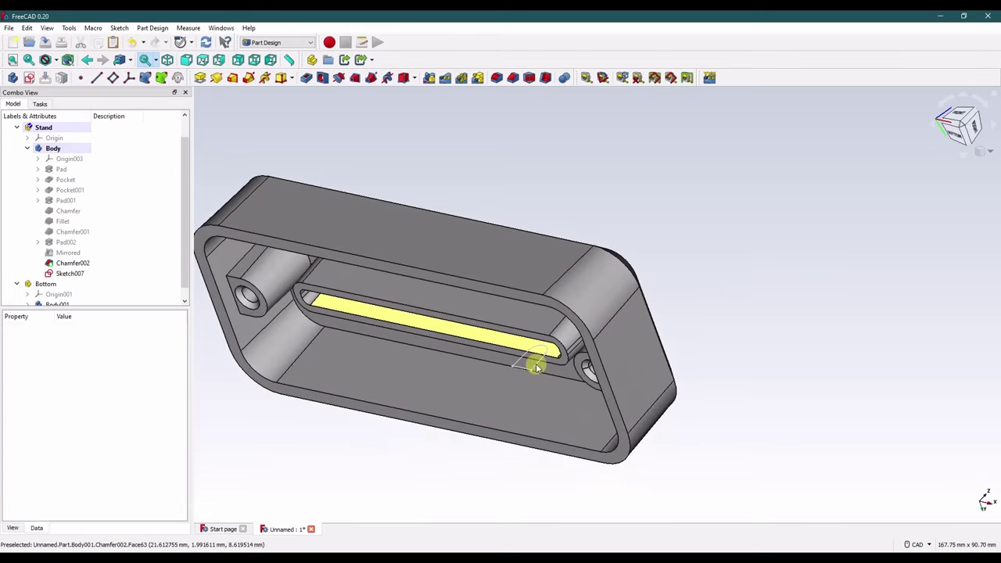
mouse_move(537, 331)
middle_down()
mouse_move(538, 309)
mouse_move(535, 340)
middle_up()
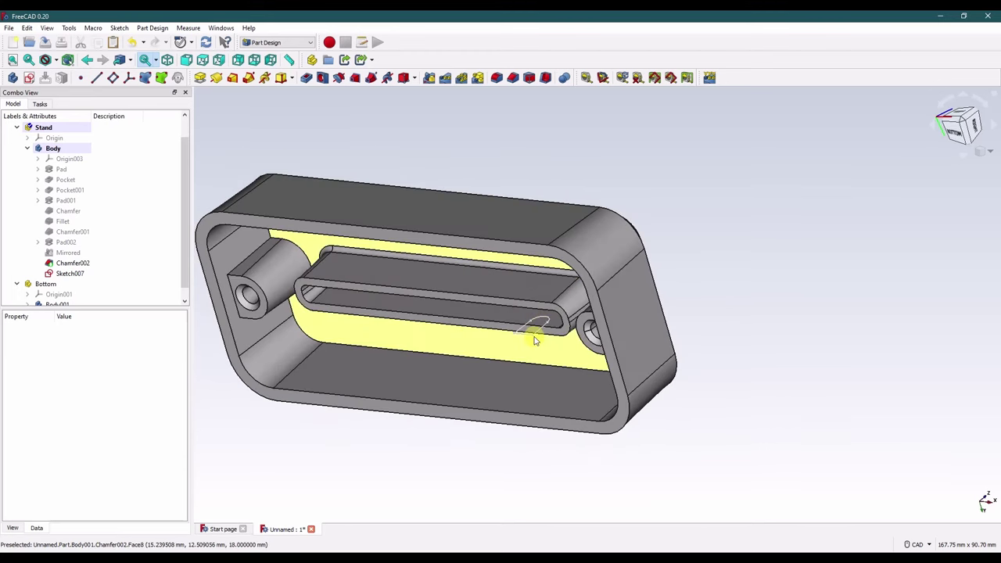
Raise Sketch007's attachment z position to 23 mm.
click(63, 272)
click(93, 421)
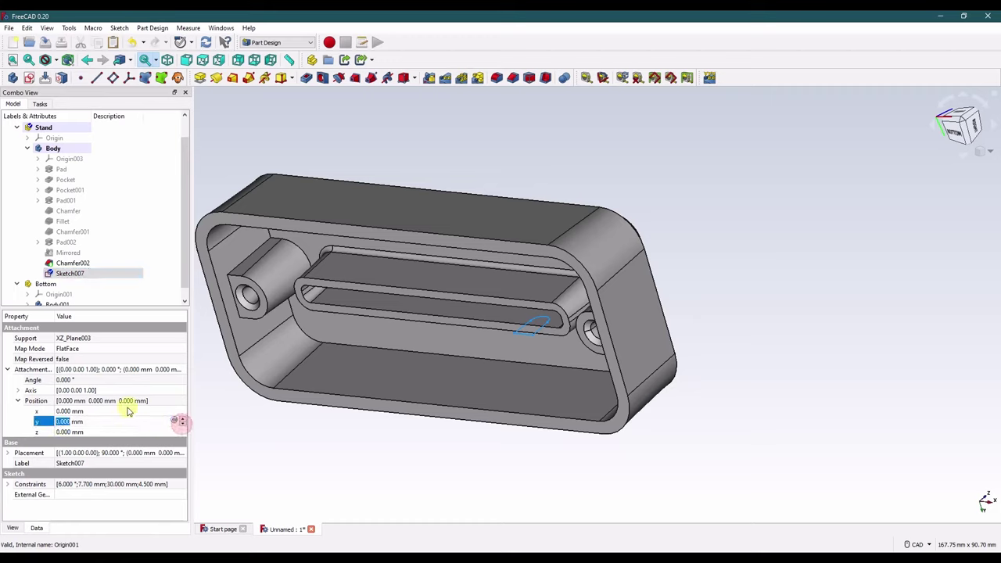
click(127, 410)
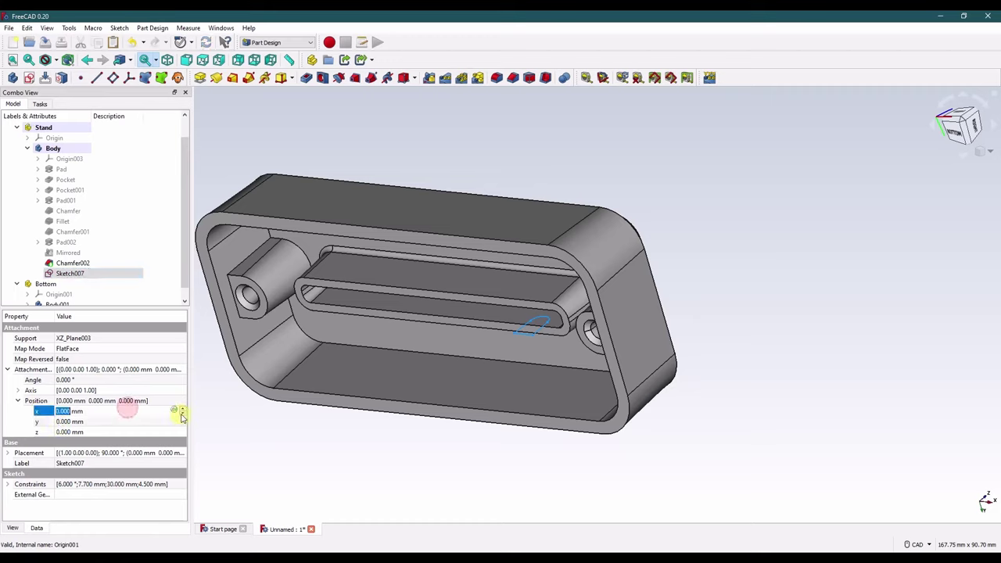
click(125, 435)
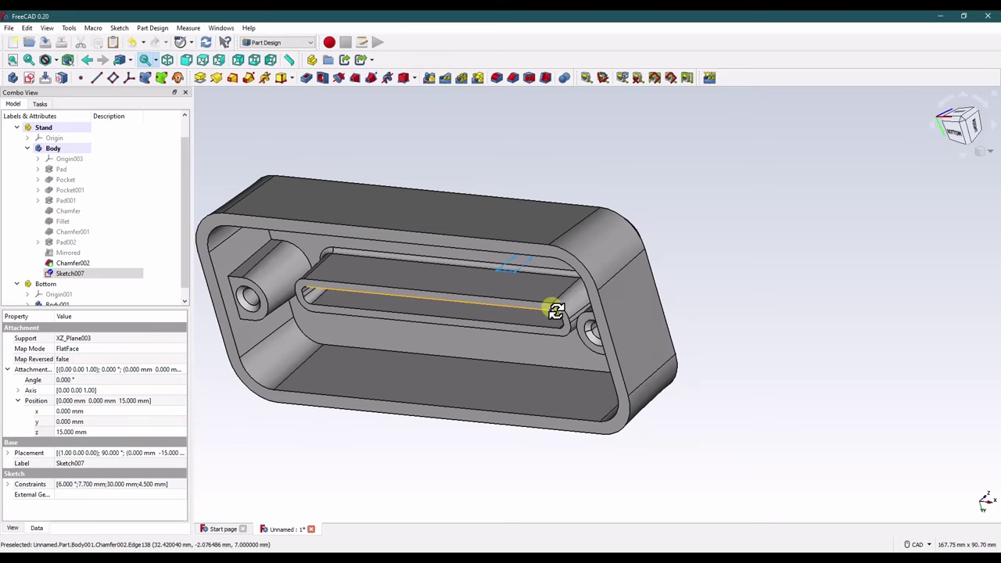
mouse_move(552, 306)
middle_down()
mouse_move(570, 253)
mouse_move(519, 384)
middle_up()
key(5)
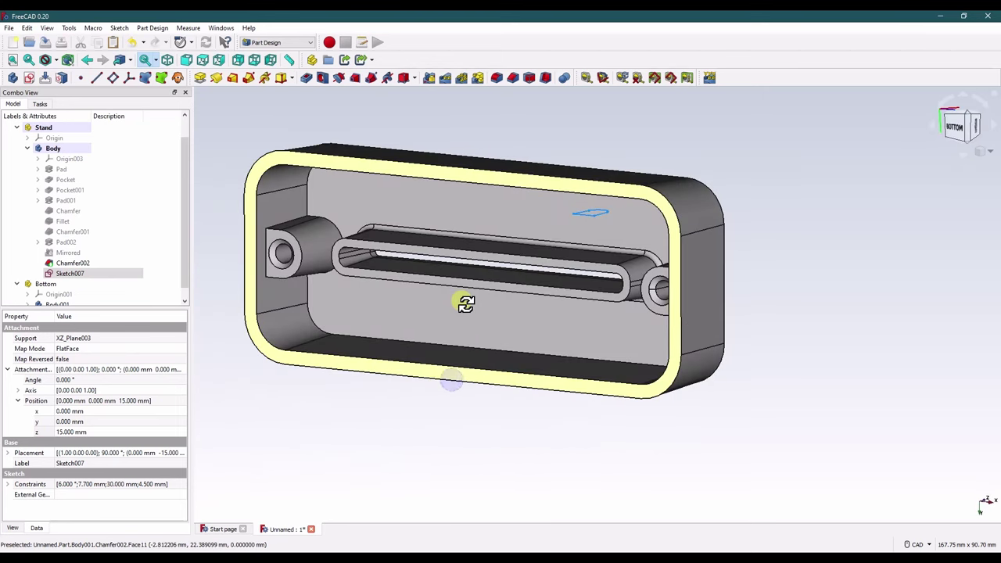
click(125, 429)
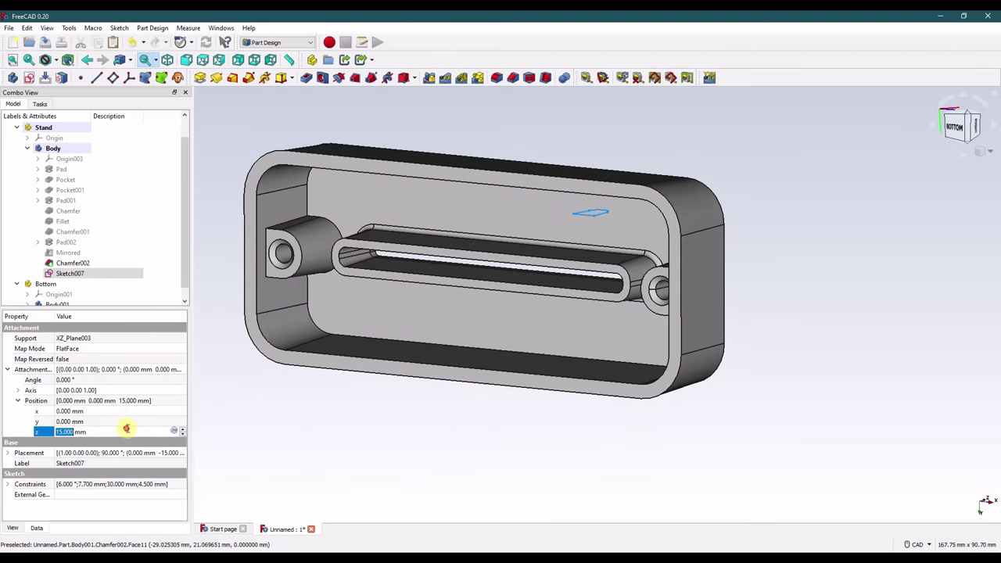
click(179, 427)
click(179, 427)
click(179, 428)
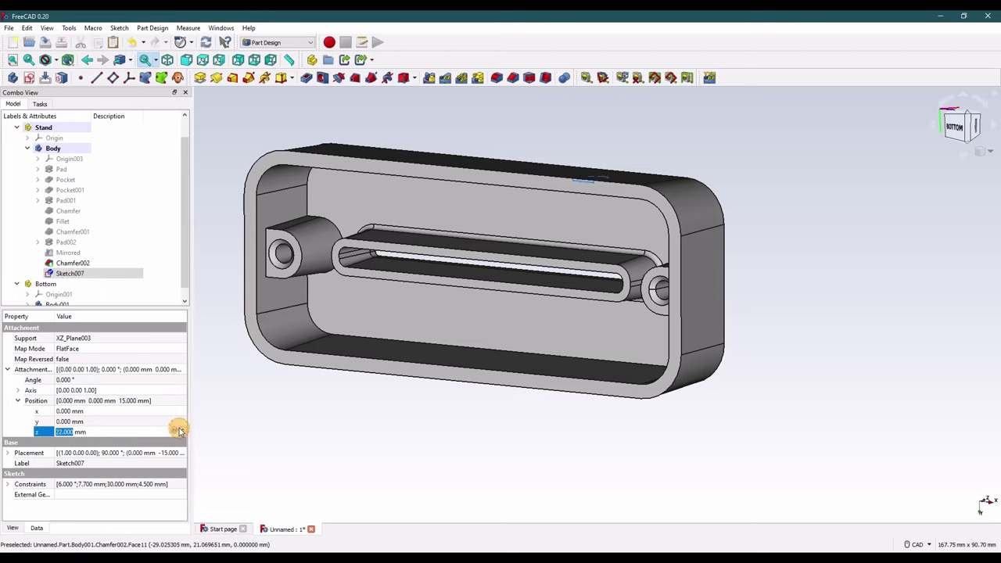
click(180, 429)
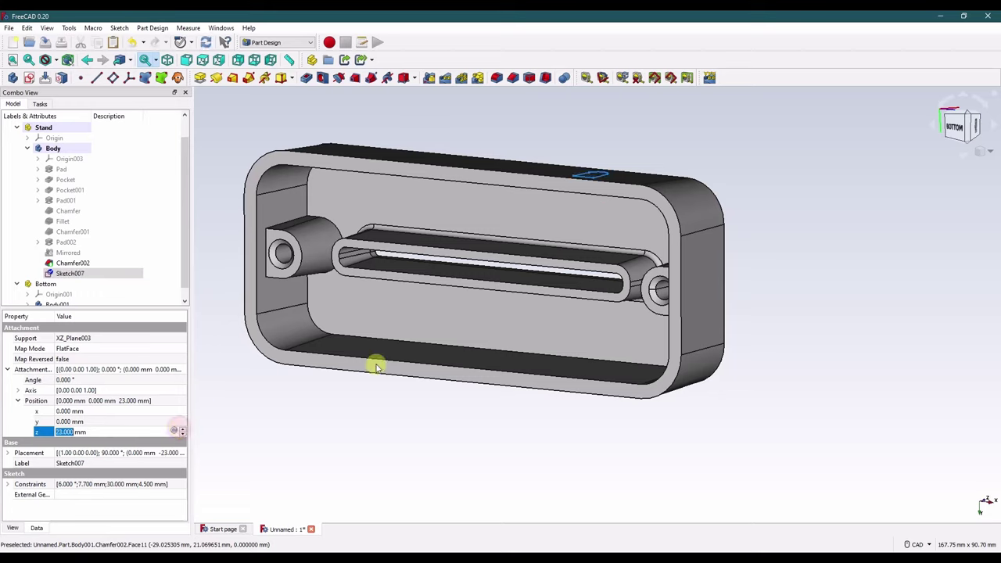
click(430, 449)
click(69, 274)
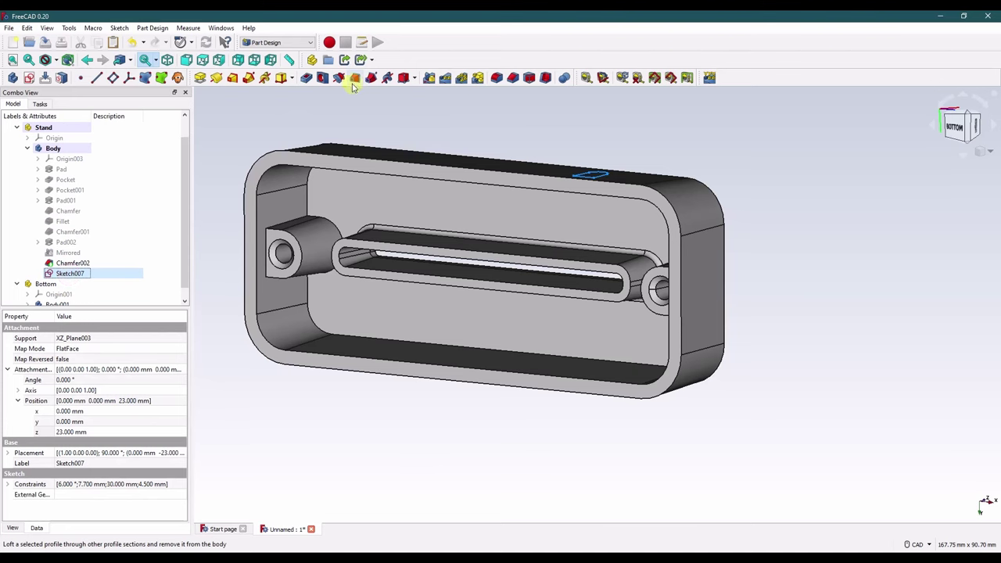
Pocket Sketch007 into the stand as Pocket002, viewed isometrically.
click(306, 77)
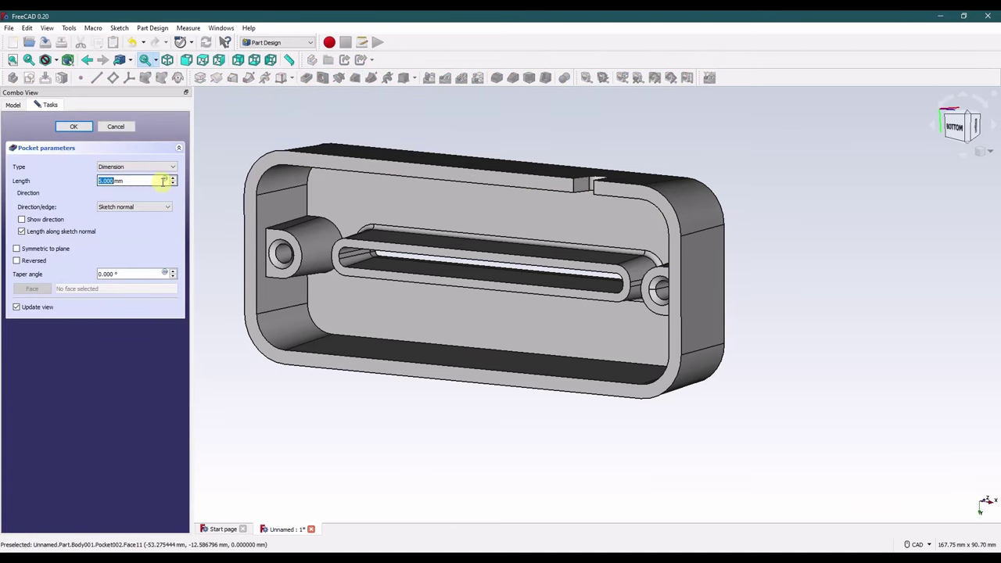
click(74, 127)
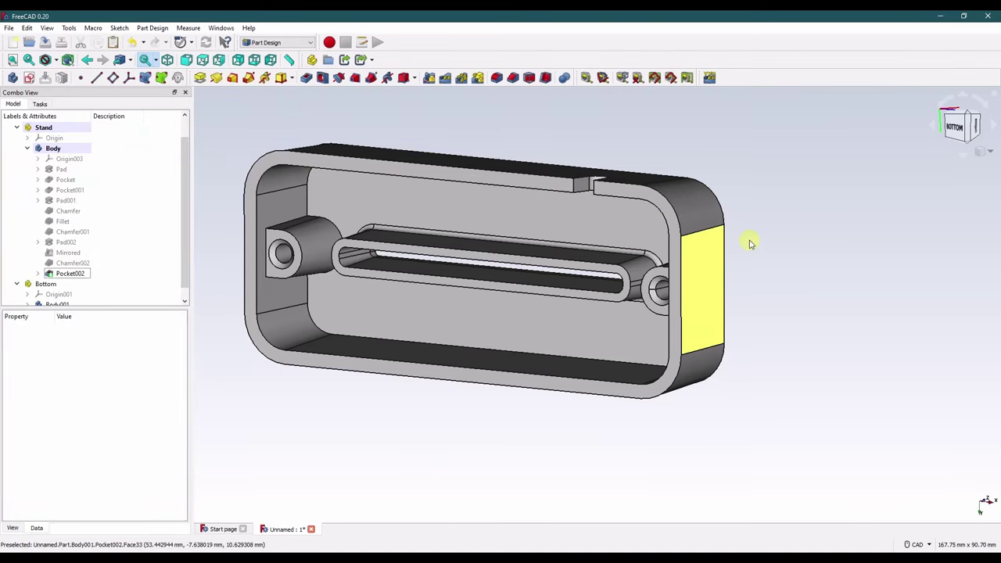
click(980, 151)
click(966, 186)
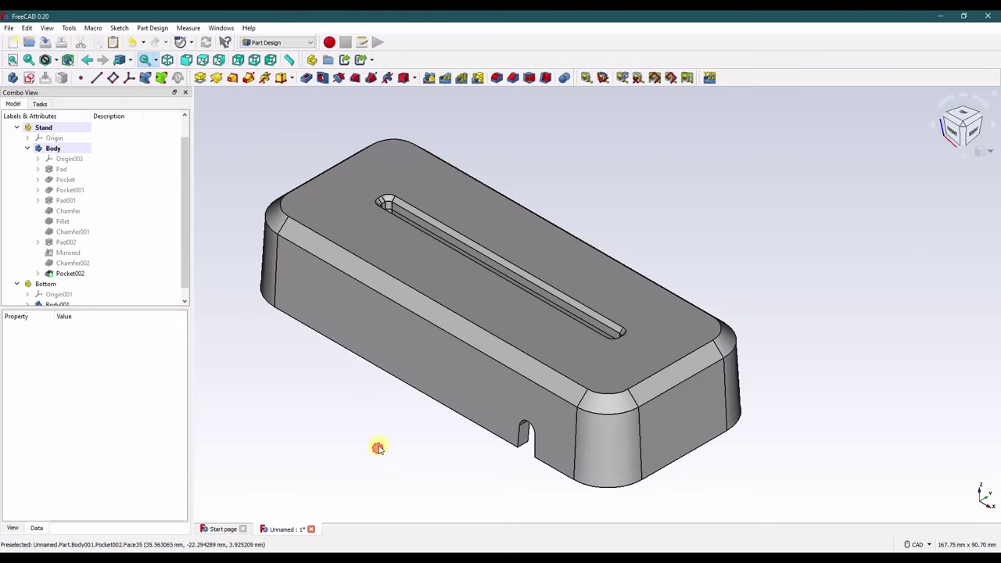
Orbit the part to inspect the arch-shaped notch in the rim.
middle_drag(378, 447, 473, 328)
middle_drag(379, 461, 396, 461)
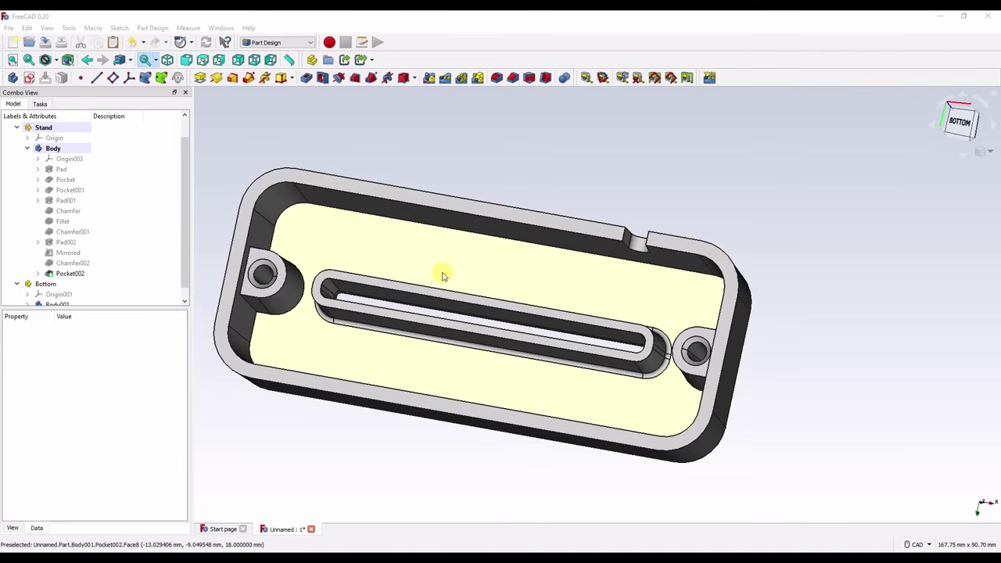
middle_drag(442, 276, 422, 365)
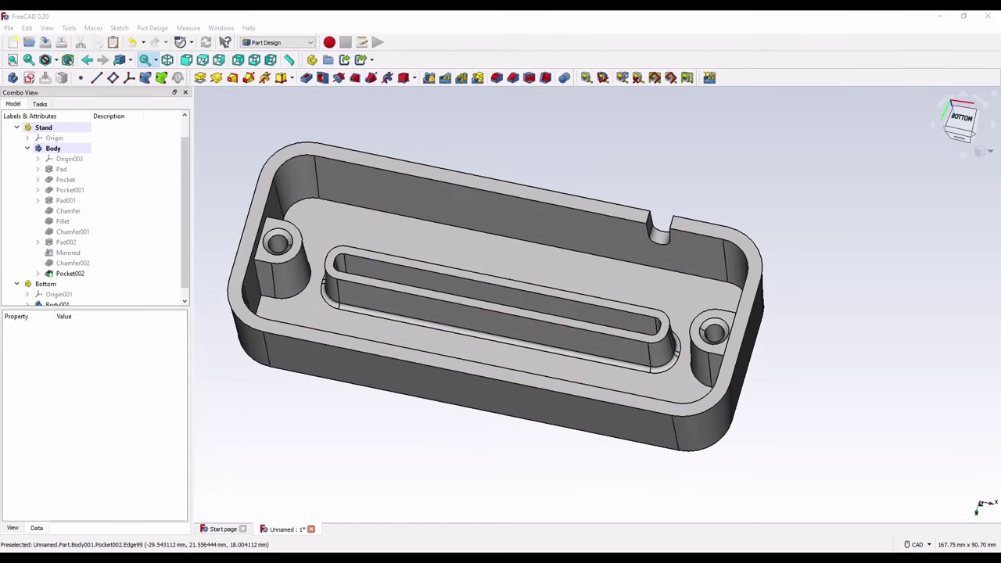
middle_drag(286, 442, 367, 391)
click(233, 208)
Create Sketch008 on XY_Plane003 and close it empty.
click(29, 77)
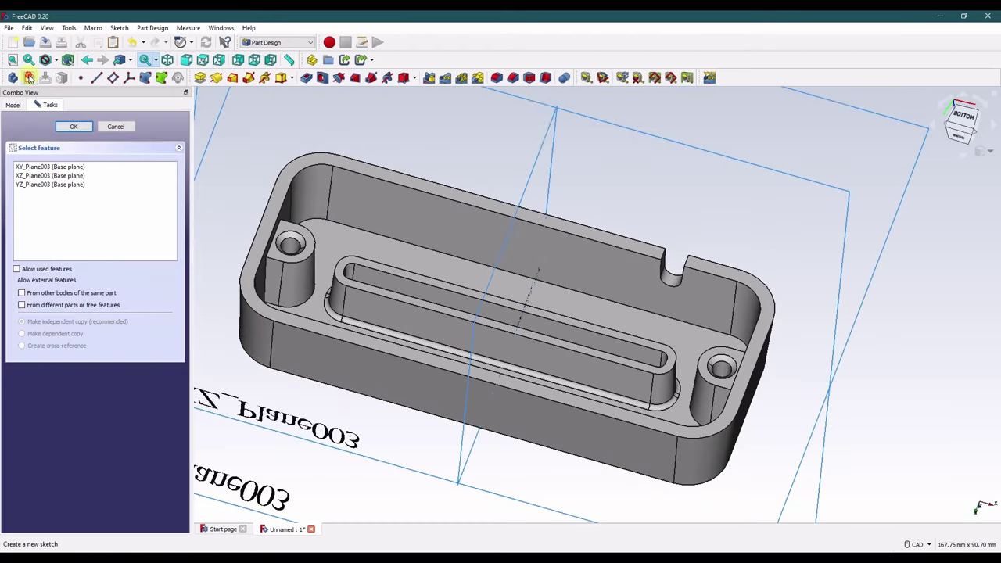
middle_drag(312, 438, 345, 438)
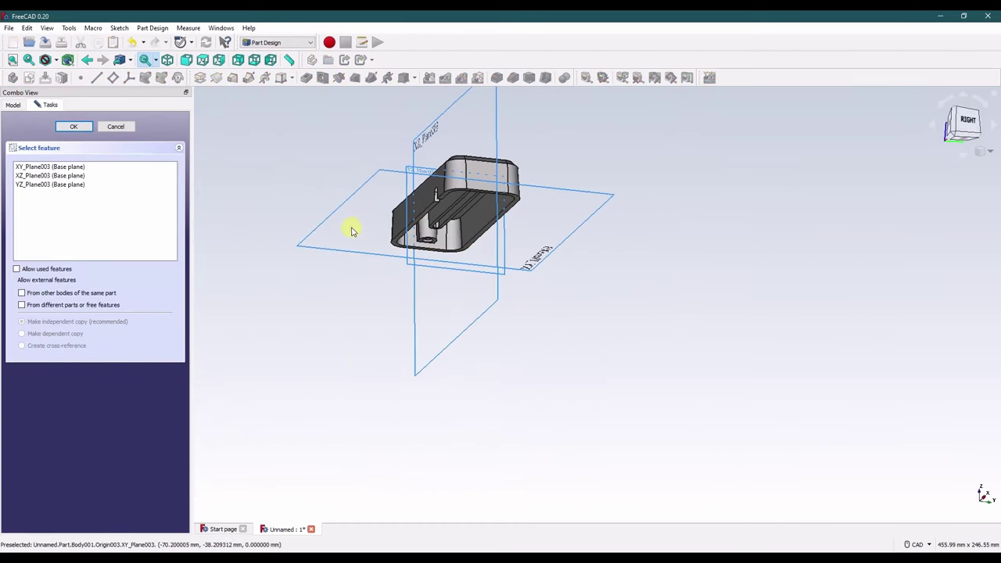
click(337, 208)
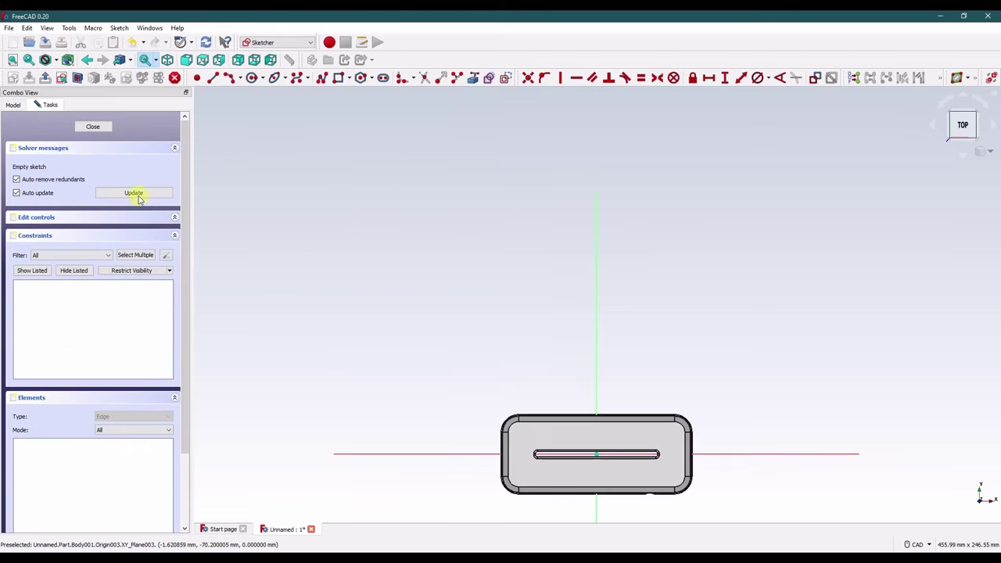
click(102, 126)
mouse_move(417, 349)
middle_down()
mouse_move(465, 365)
mouse_move(452, 313)
mouse_move(441, 317)
middle_up()
Offset Sketch008 to z = 3.3 mm and reopen it viewed from the bottom.
click(101, 429)
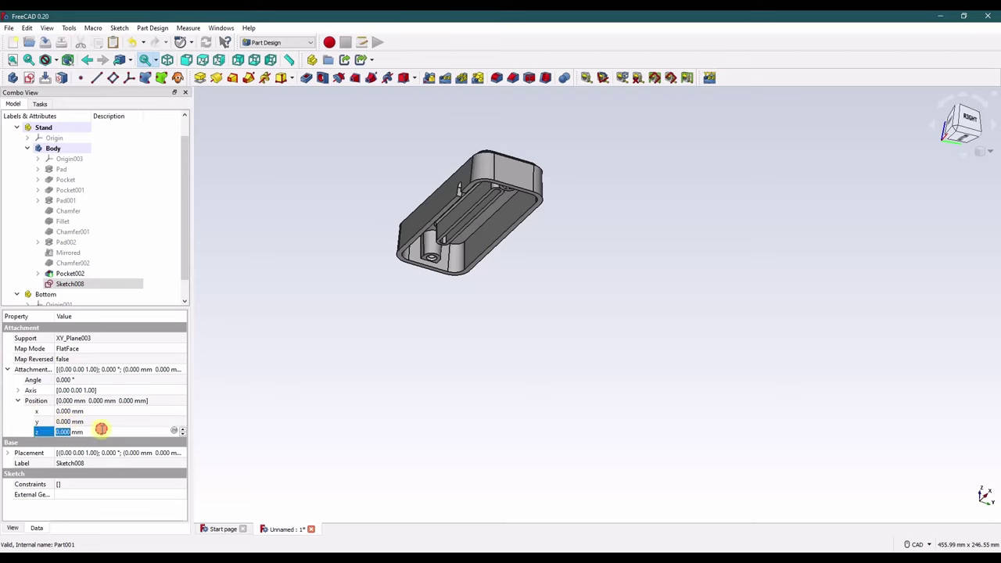
click(203, 330)
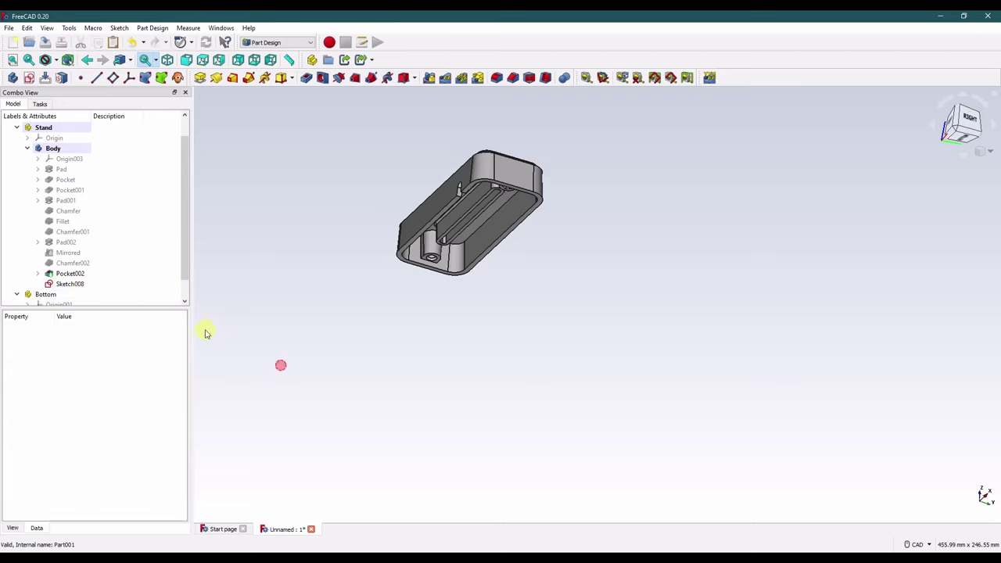
right_click(67, 284)
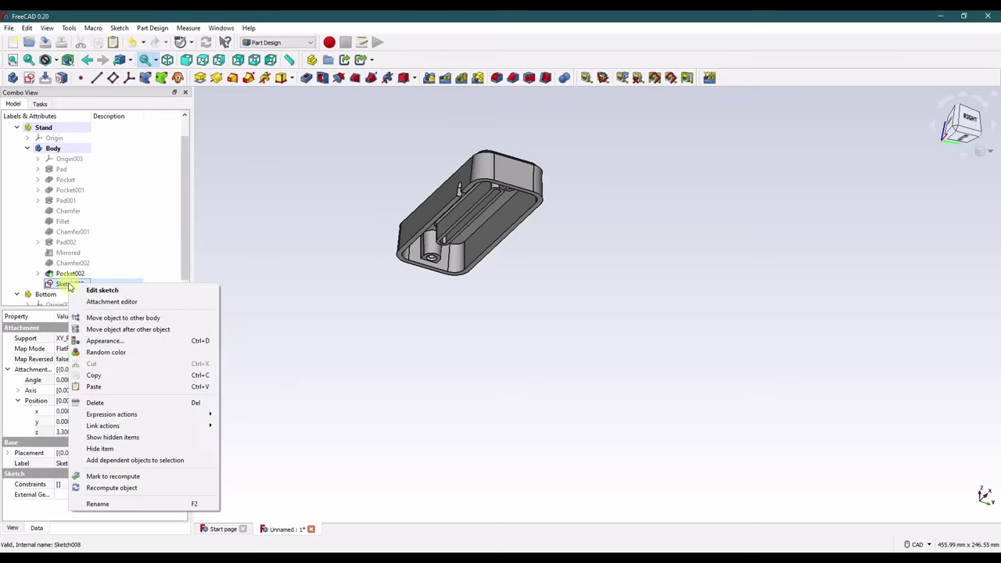
click(110, 293)
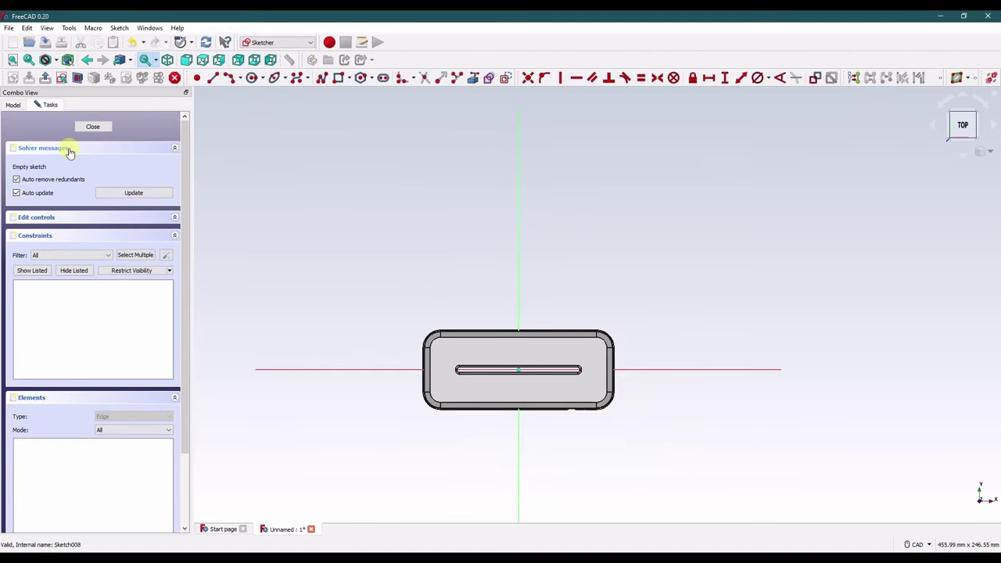
click(968, 160)
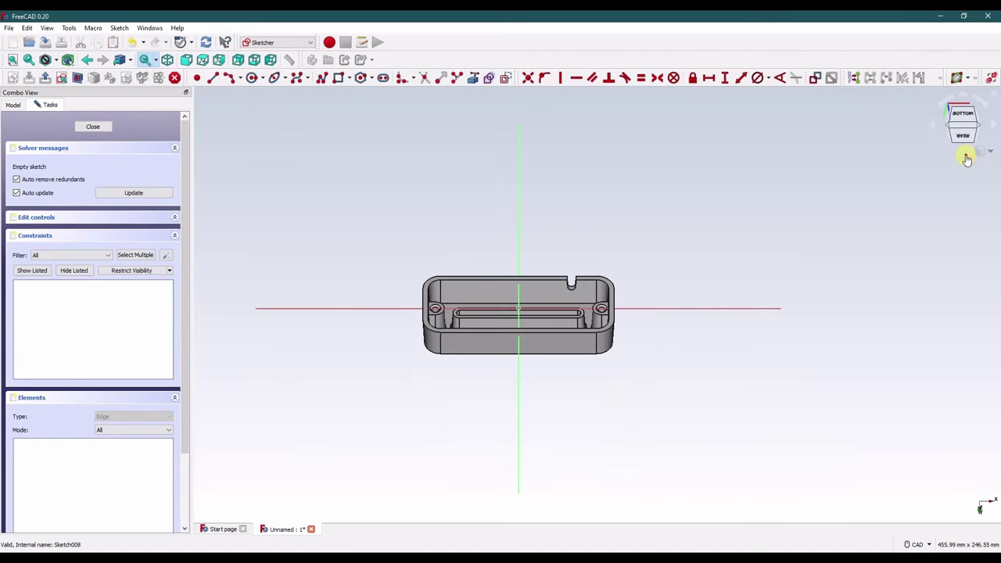
Draw two thin rectangles along the stand's top and bottom inner walls.
mouse_move(966, 156)
mouse_down()
mouse_move(427, 248)
mouse_move(669, 197)
mouse_up()
scroll(516, 222, up, 5)
scroll(464, 226, up, 3)
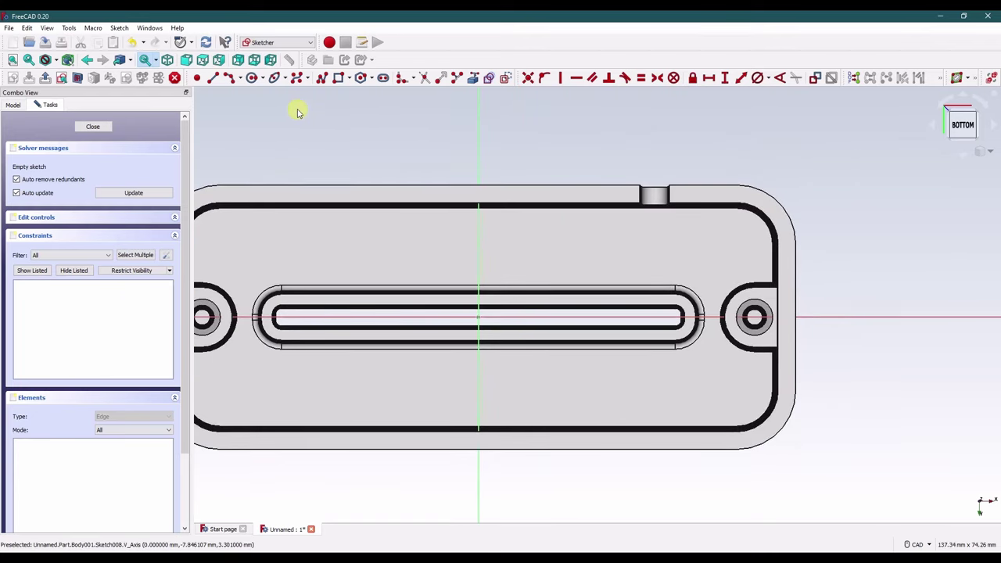
click(341, 78)
click(431, 207)
click(535, 212)
click(413, 429)
click(535, 419)
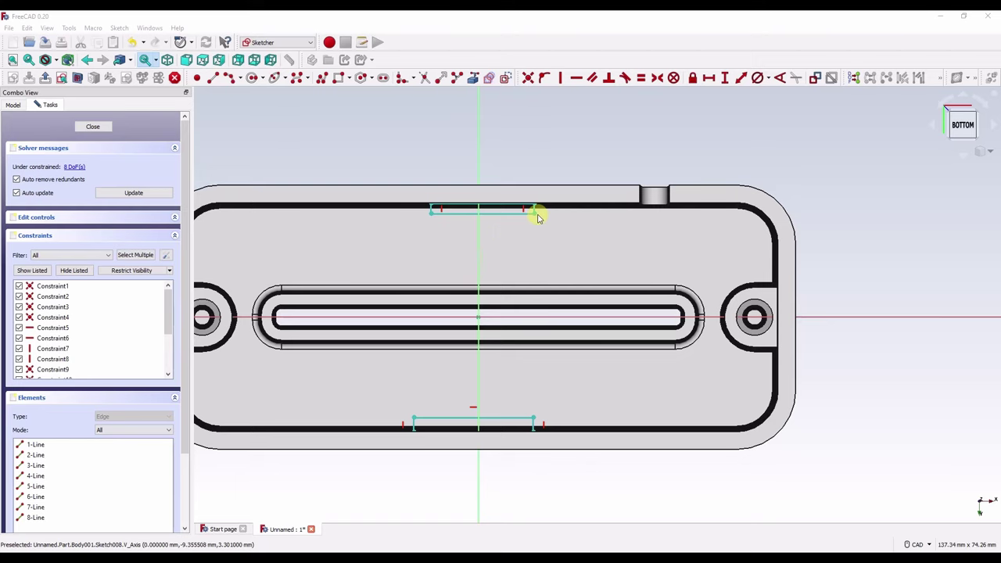
Hide the Stand body so only Sketch008 is visible.
scroll(537, 233, up, 3)
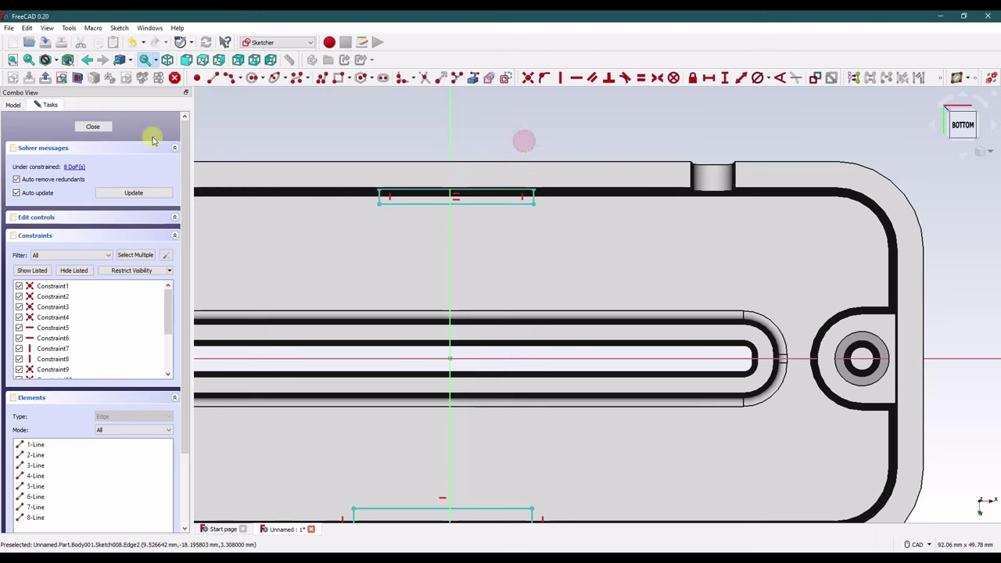
click(14, 105)
click(53, 150)
key(space)
click(644, 148)
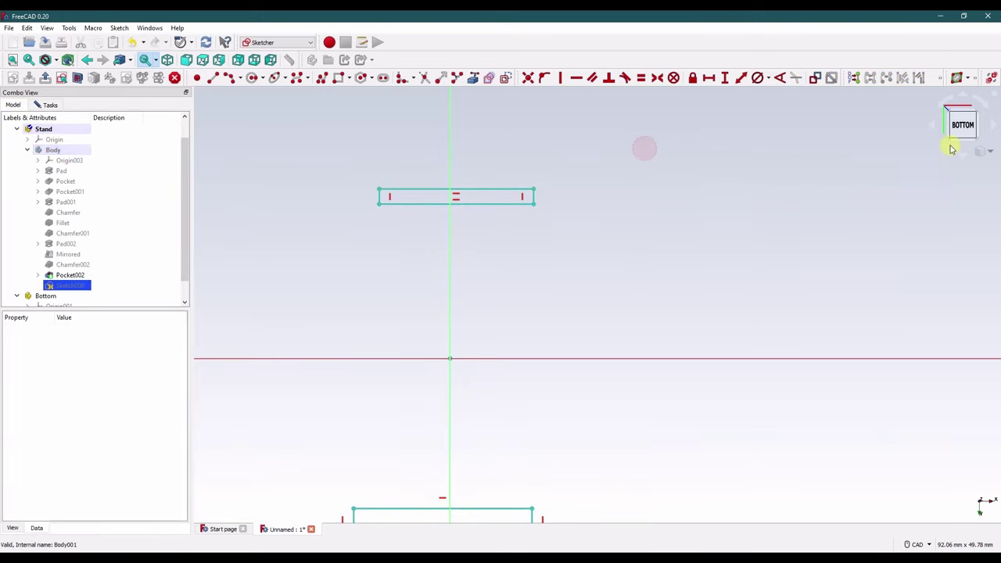
Make the two rectangles' corners symmetric about the horizontal axis, viewed from the top.
click(532, 190)
click(629, 190)
click(989, 151)
click(974, 179)
click(957, 125)
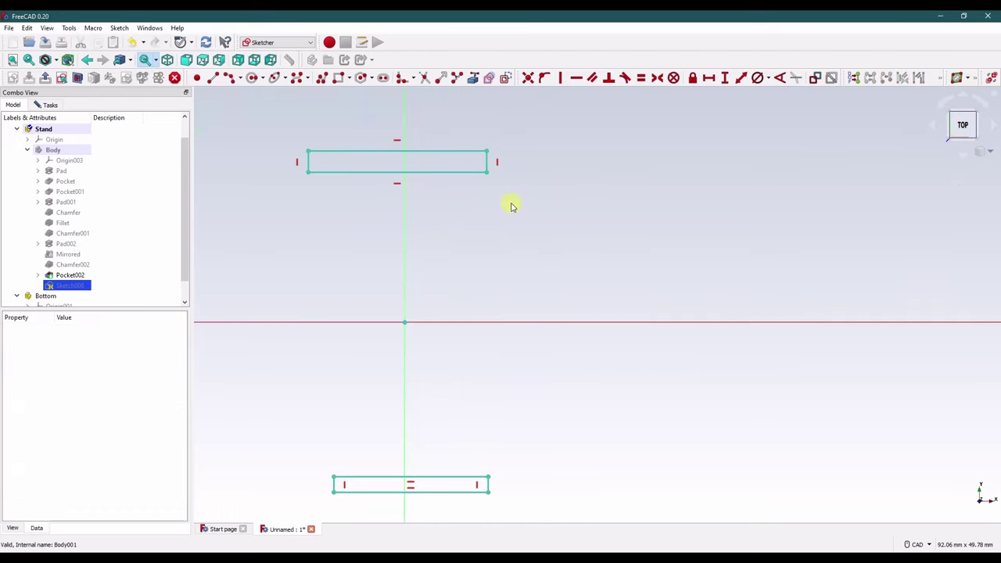
click(485, 171)
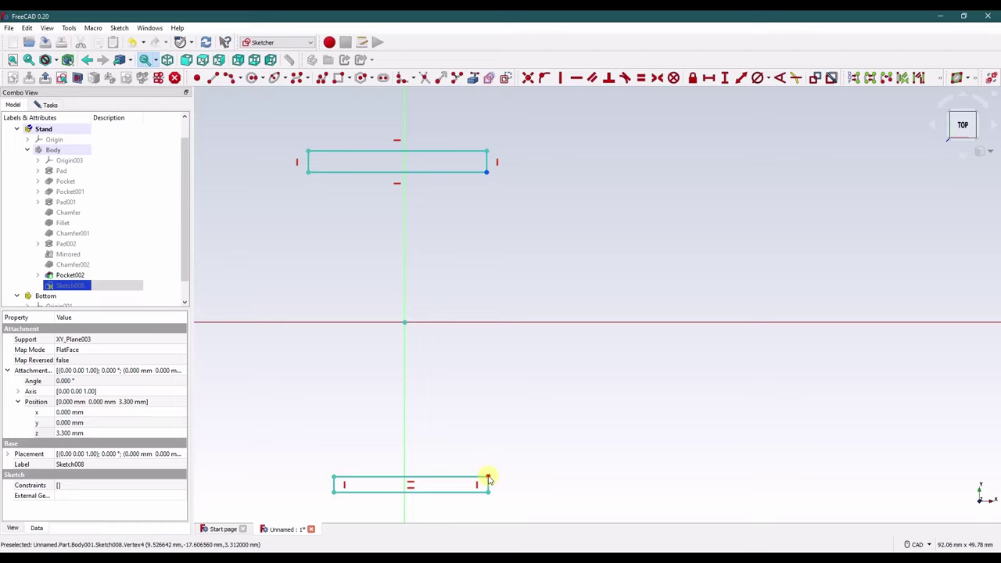
click(525, 322)
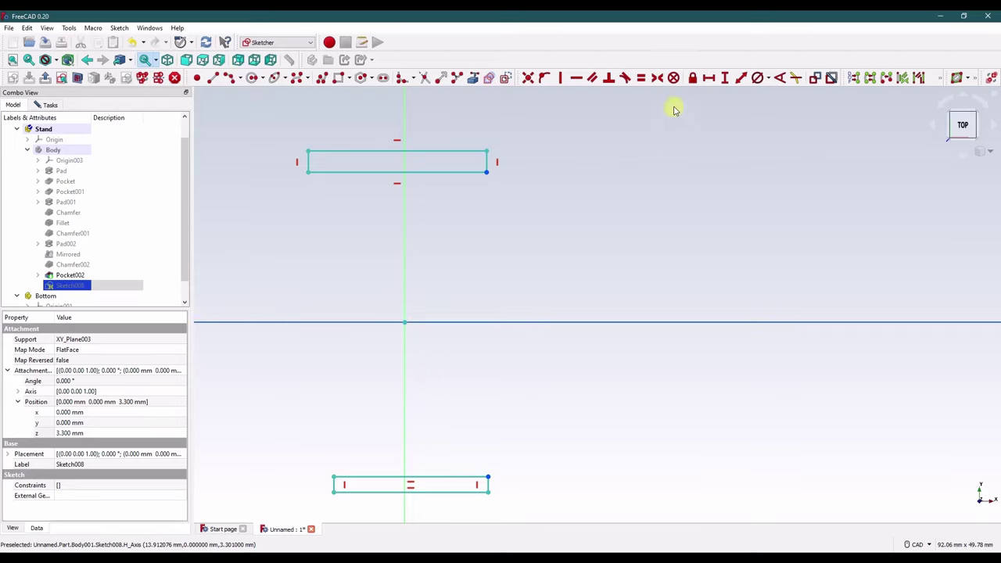
click(657, 78)
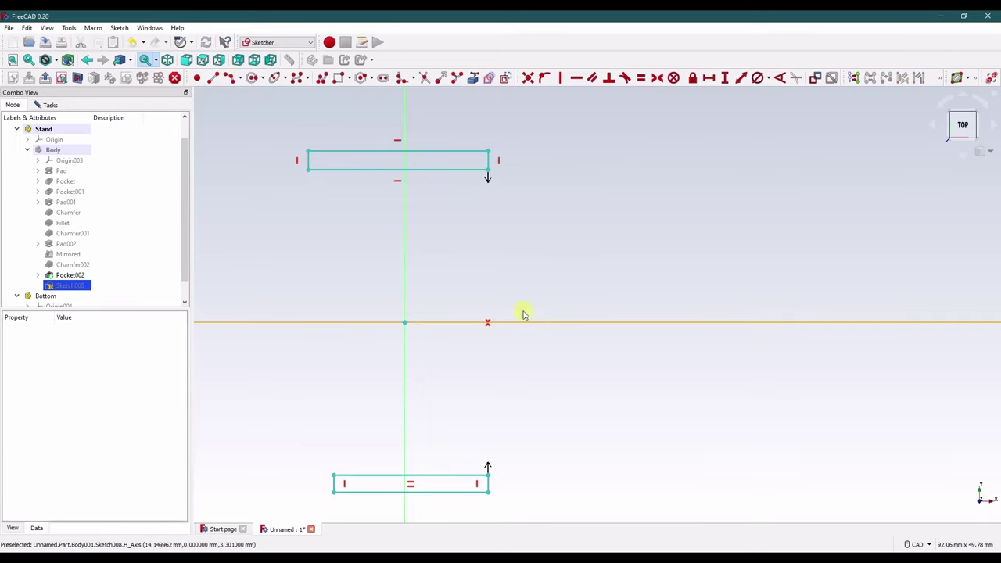
Make both rectangles' short edges and long edges equal.
click(489, 485)
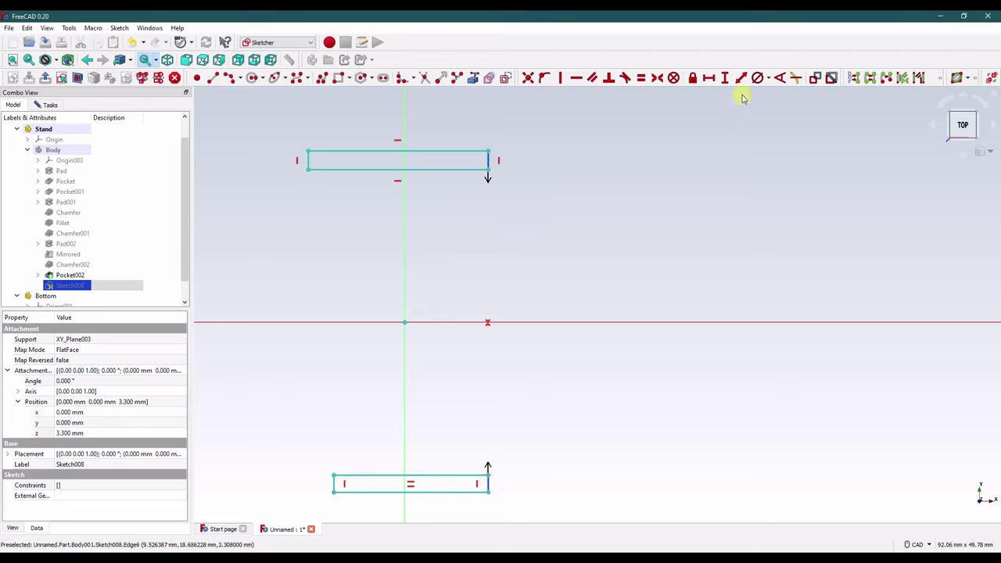
click(641, 77)
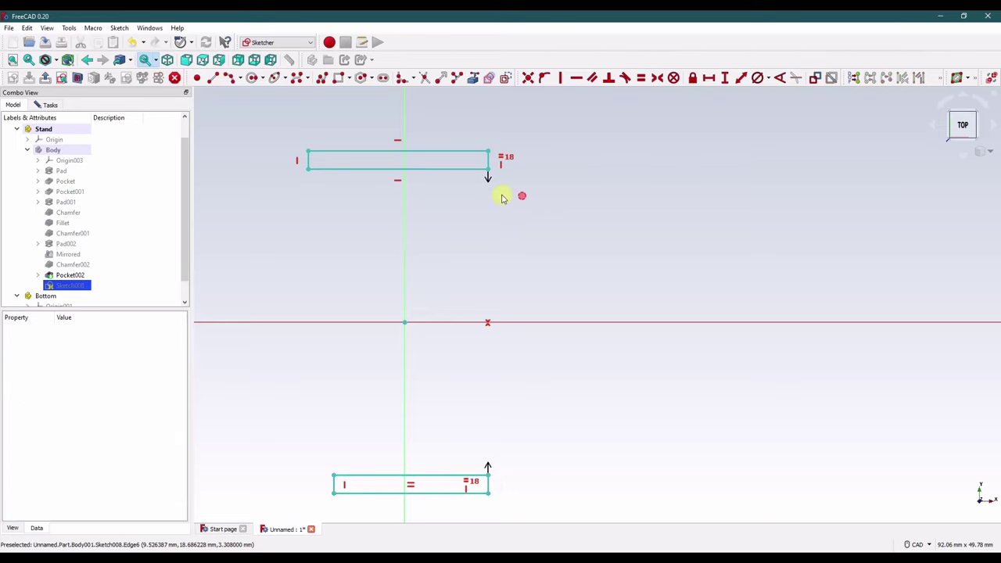
click(452, 171)
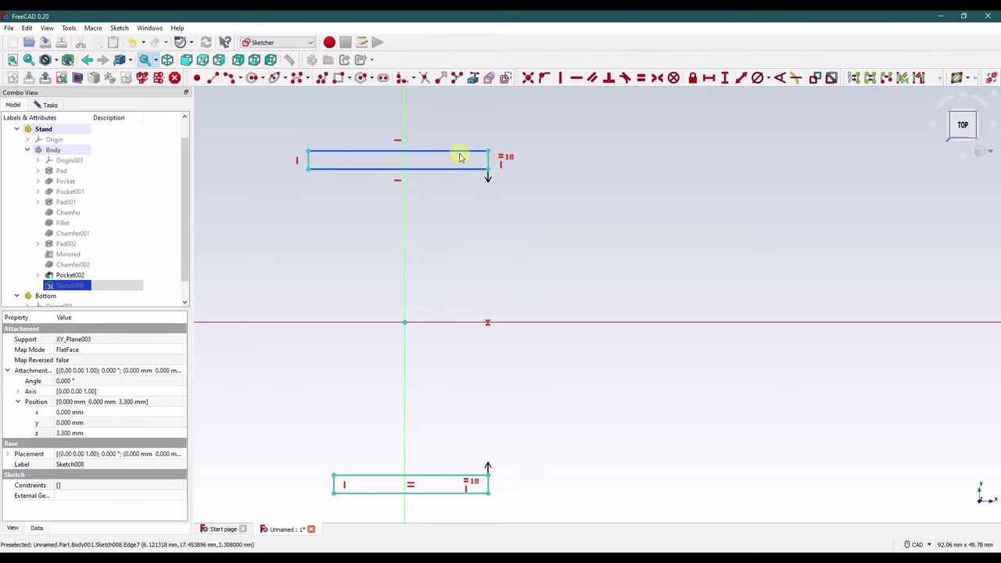
click(460, 154)
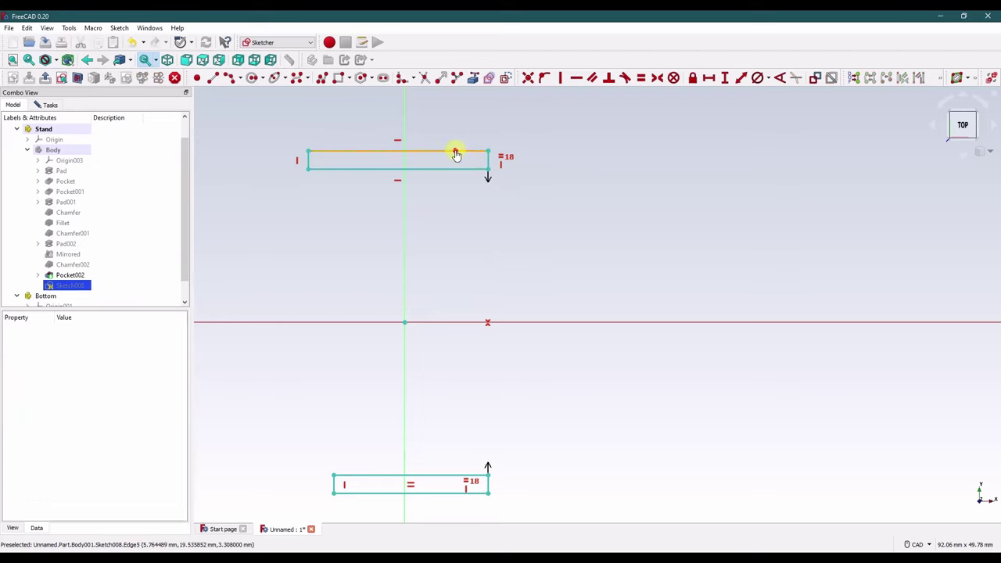
click(456, 152)
click(438, 494)
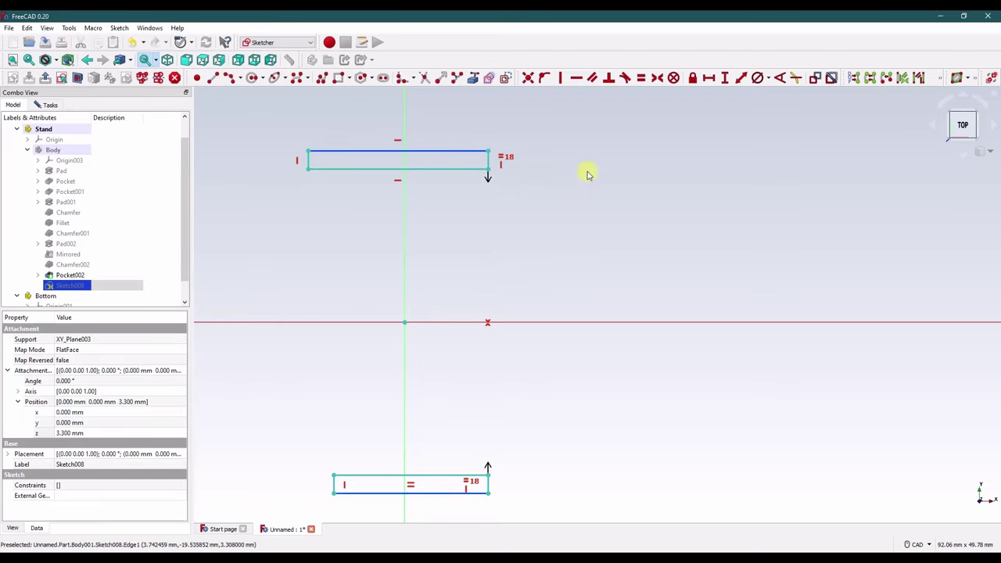
click(640, 77)
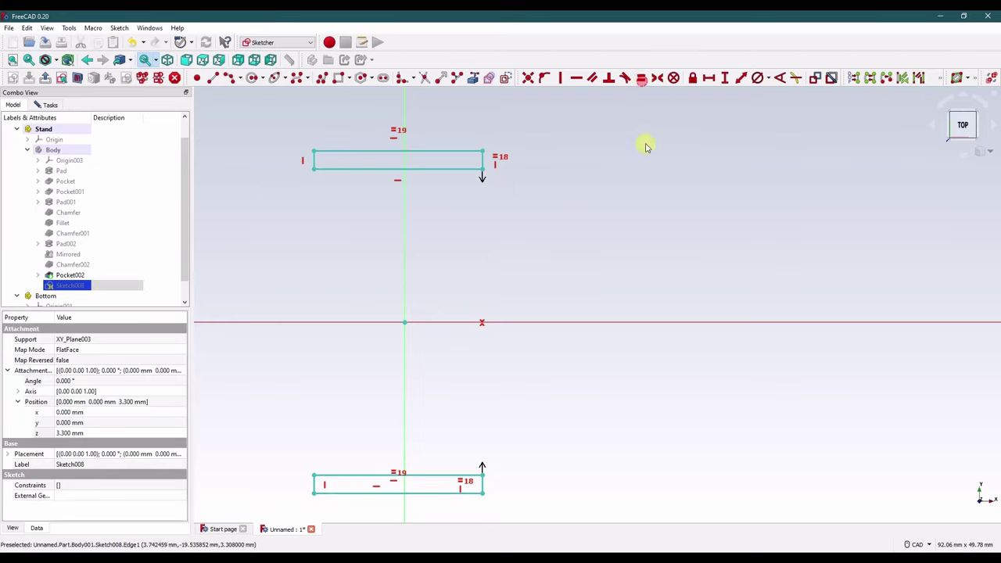
Set the bottom rectangle's height to 1 mm.
click(484, 486)
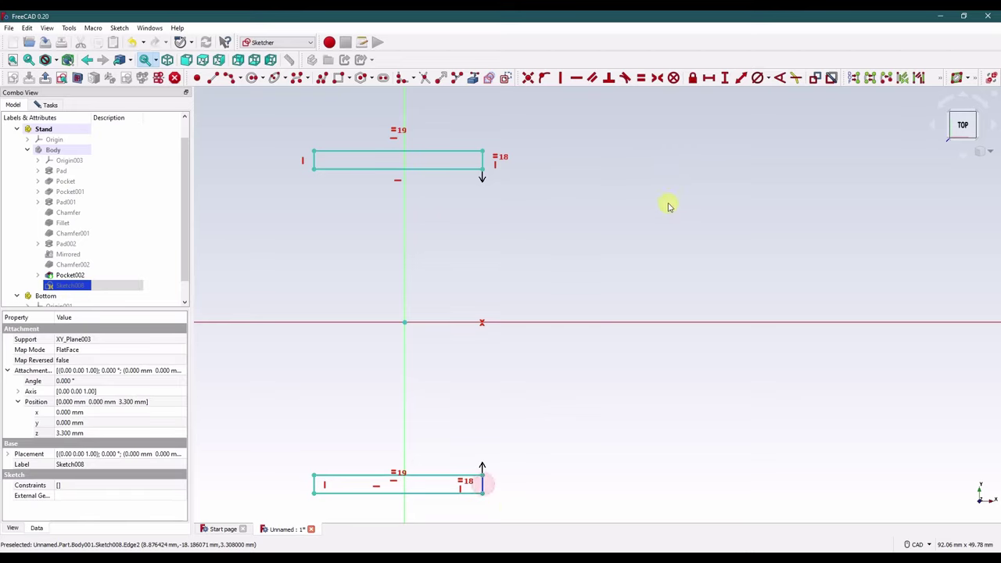
click(725, 77)
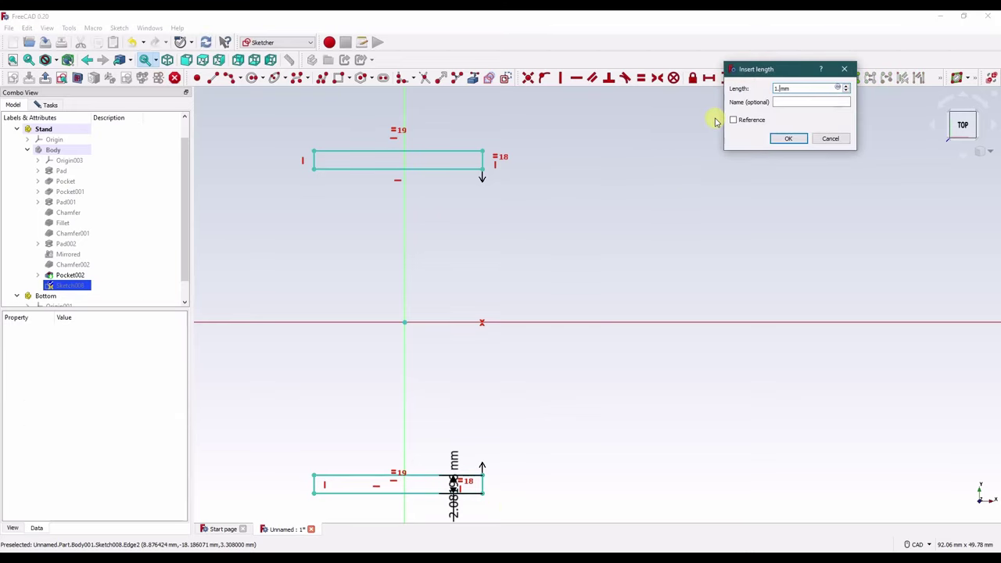
text(1)
key(Return)
drag(454, 477, 532, 396)
Space the two rectangles 39 mm apart vertically.
click(482, 490)
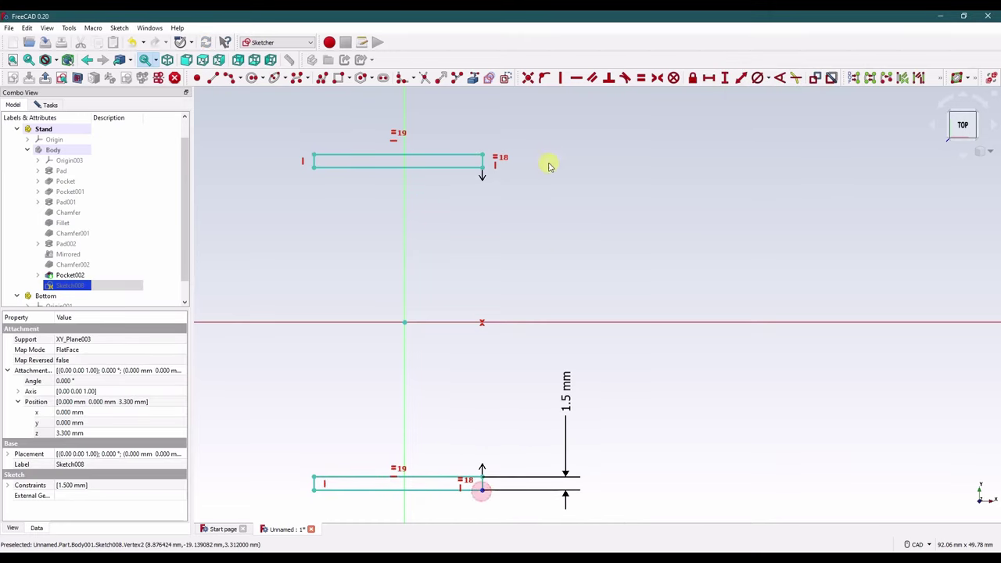
click(482, 154)
click(724, 78)
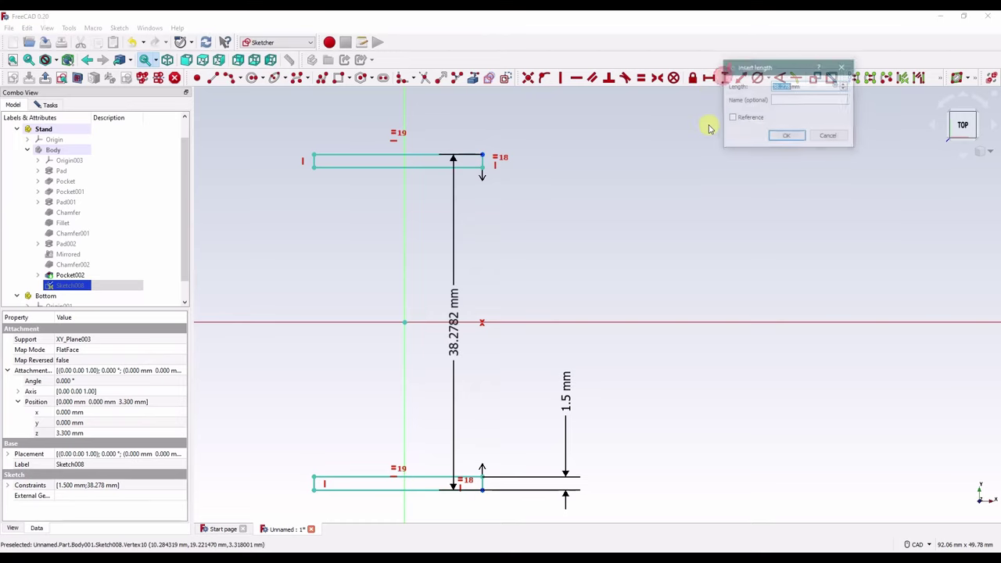
key(Return)
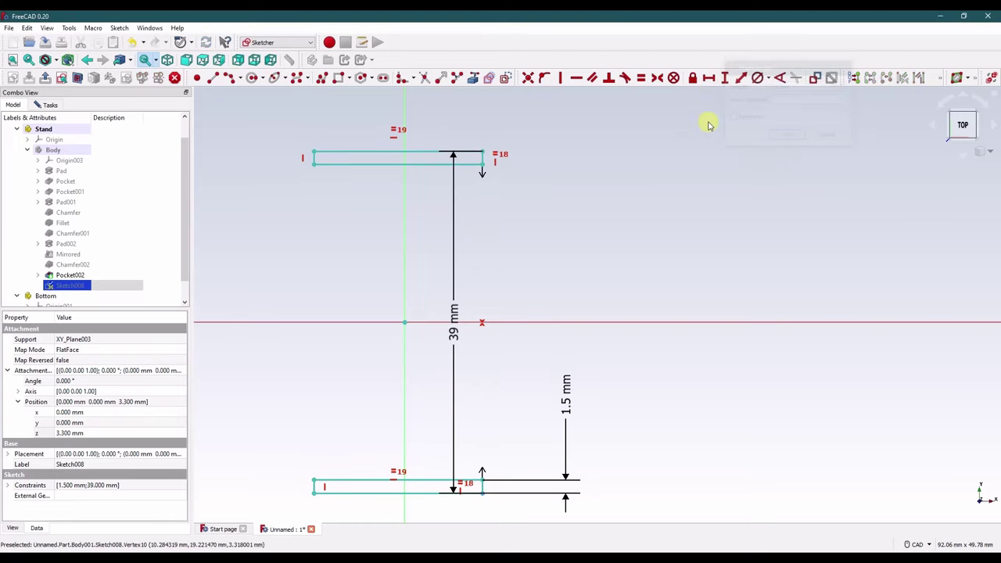
drag(459, 317, 716, 227)
click(548, 228)
Set the rectangle width to 6 mm using a horizontal distance.
middle_drag(430, 525, 460, 432)
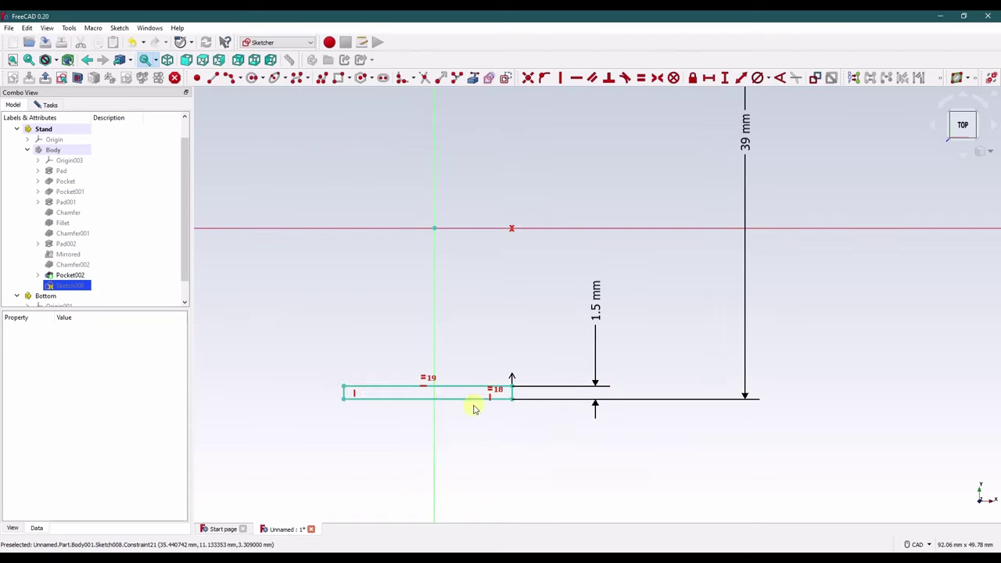
click(458, 399)
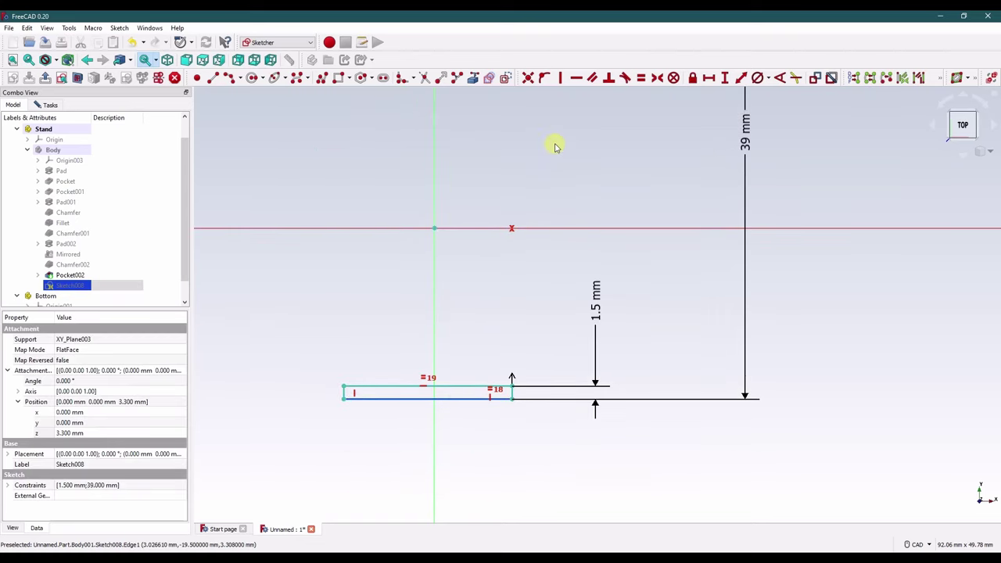
click(724, 78)
key(Return)
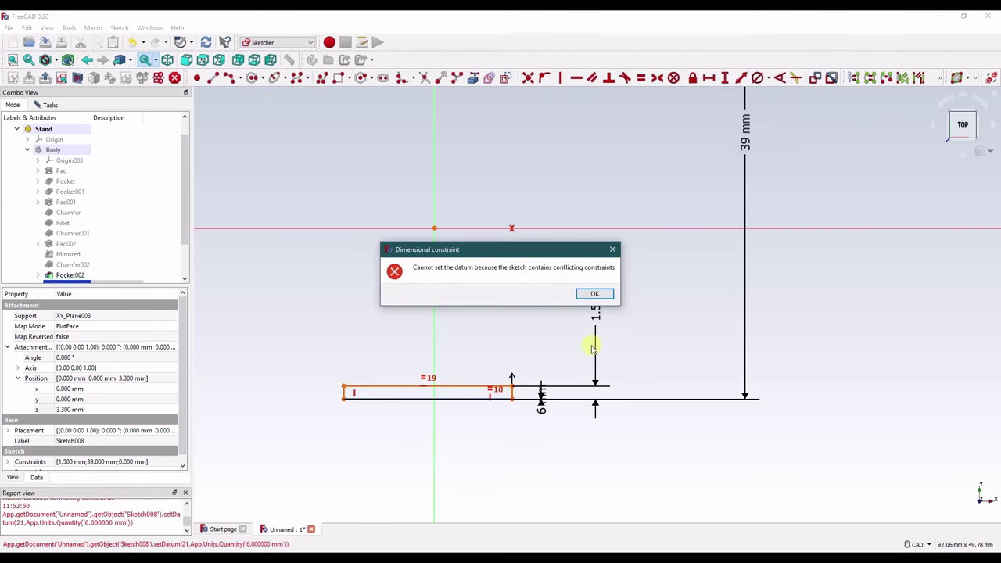
click(606, 297)
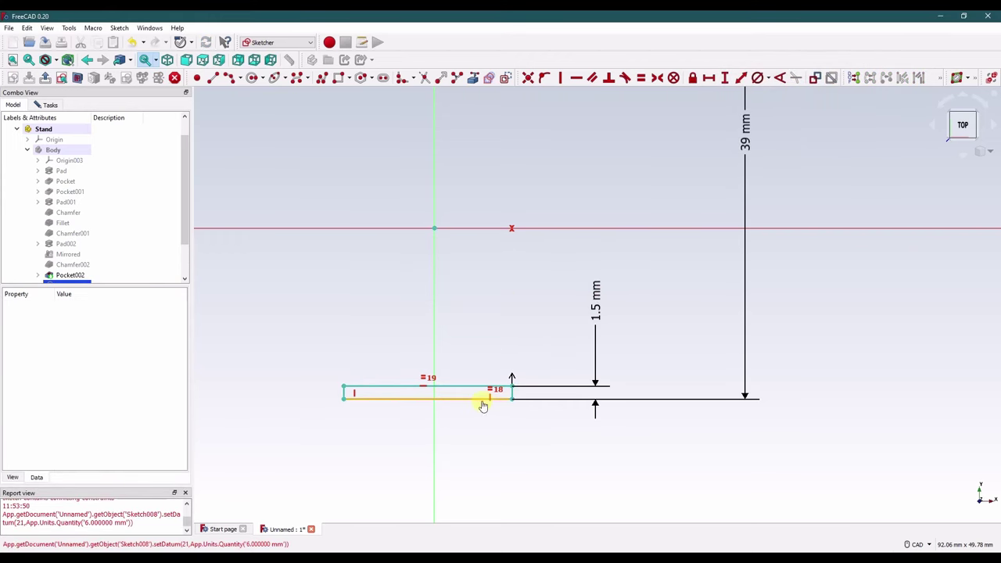
click(709, 79)
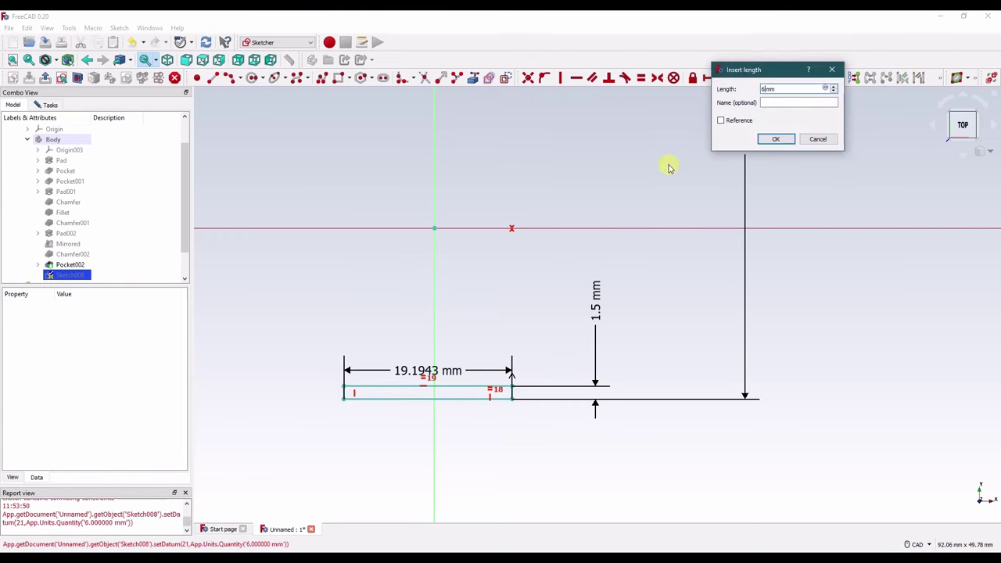
key(Return)
drag(414, 371, 544, 461)
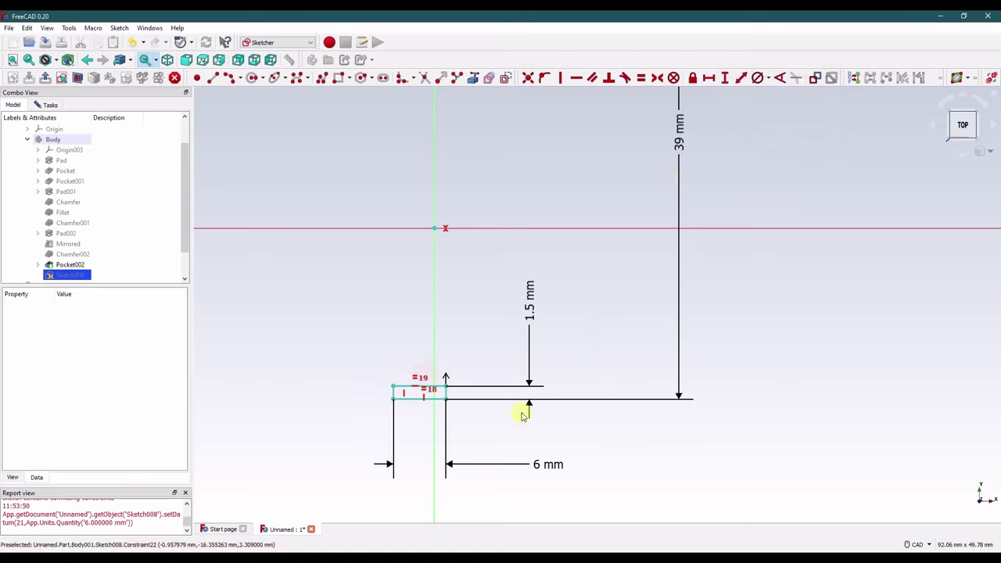
Centre the rectangle's top corners symmetrically on the vertical axis.
click(394, 388)
click(448, 387)
click(433, 337)
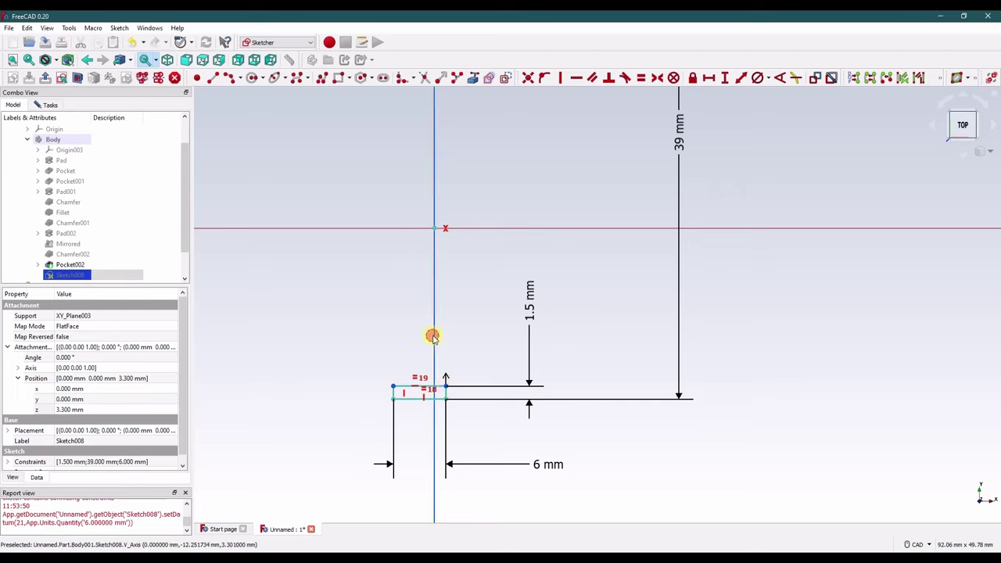
click(657, 77)
Close Sketch008 and unhide the Stand body.
scroll(513, 266, down, 4)
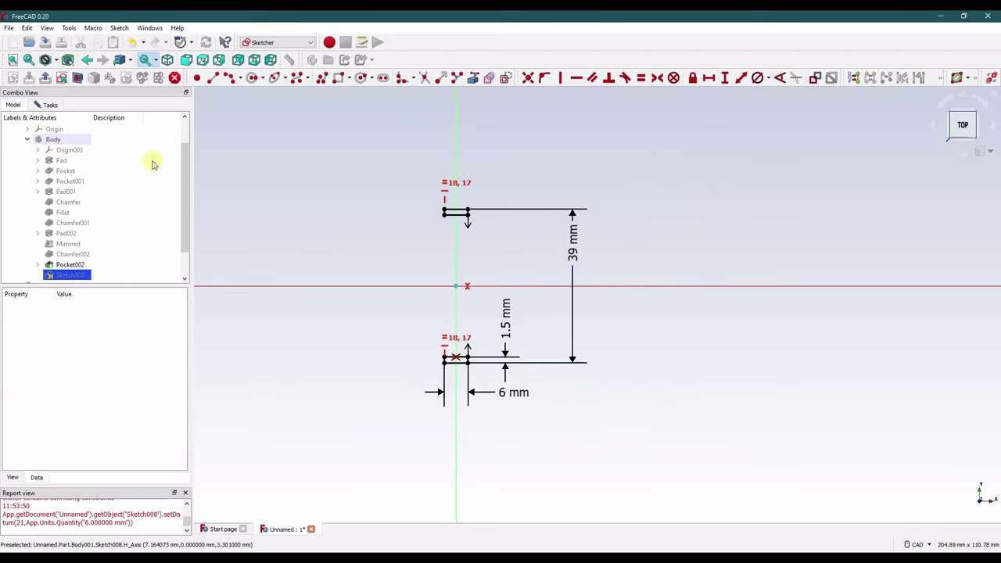
click(186, 491)
click(50, 105)
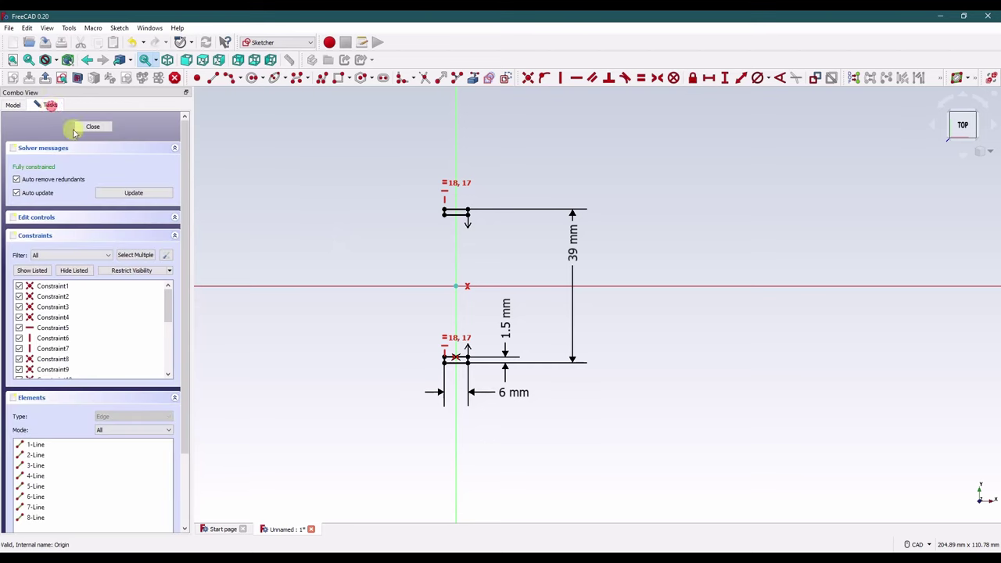
click(94, 127)
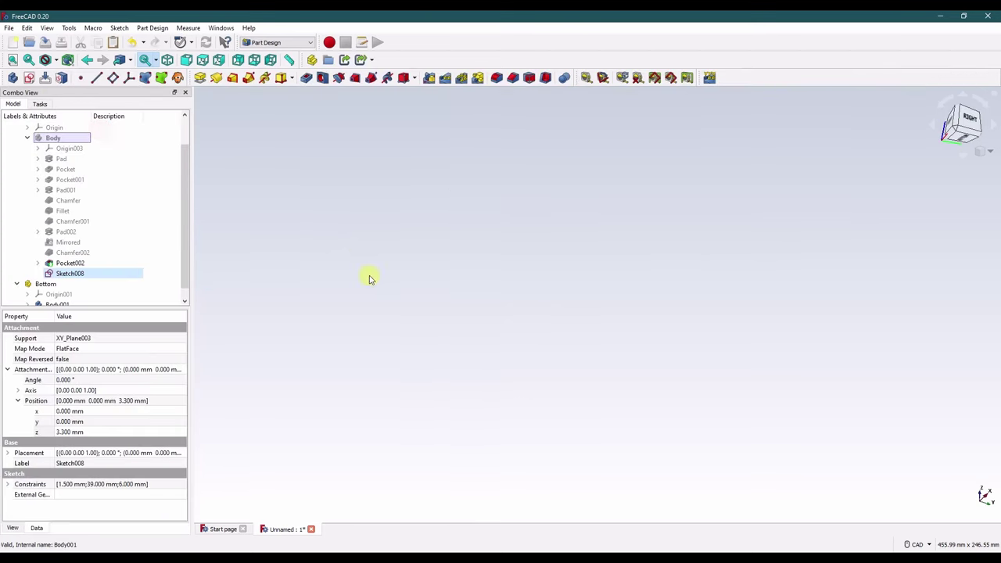
click(50, 139)
key(space)
click(518, 282)
middle_drag(519, 281, 532, 227)
scroll(522, 227, down, 2)
scroll(519, 234, up, 8)
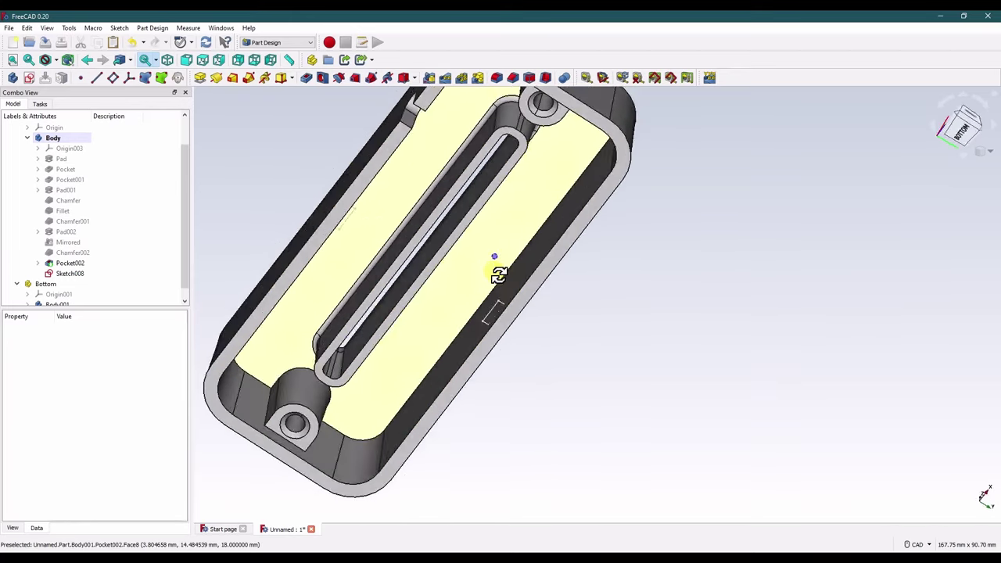
Pad Sketch008's rectangles 15 mm into rails as Pad003, shown isometrically.
click(78, 273)
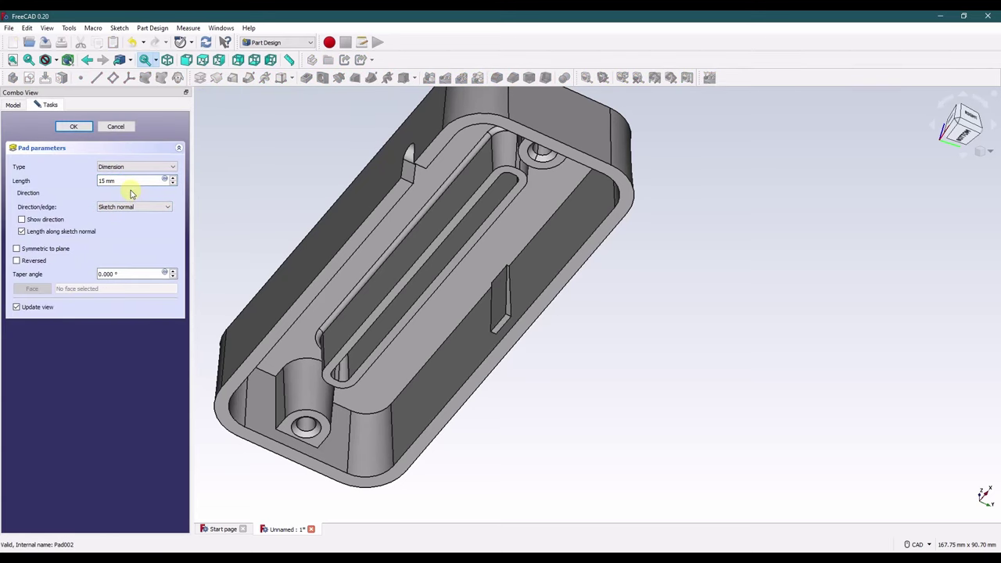
click(84, 127)
middle_drag(485, 258, 503, 219)
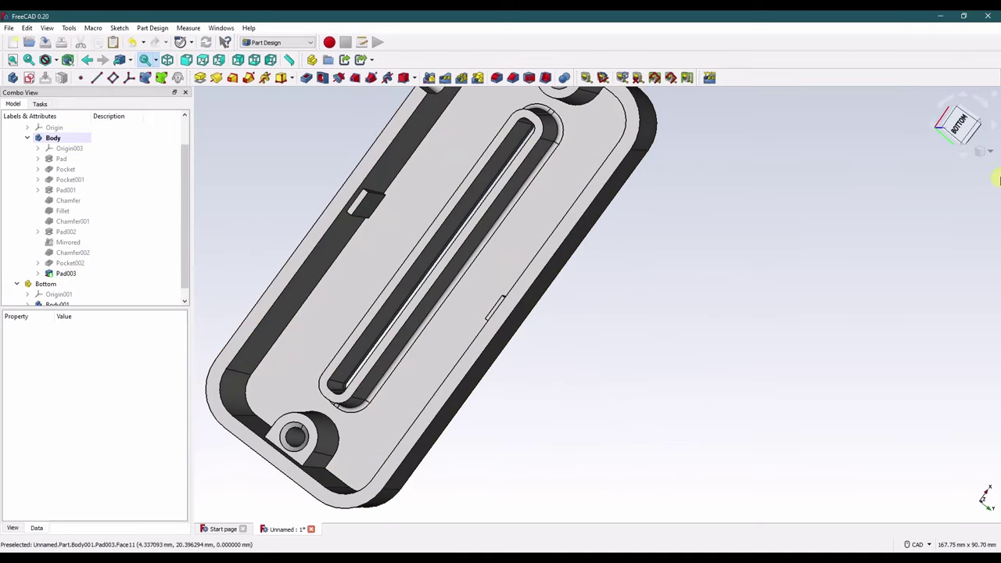
click(981, 153)
click(910, 185)
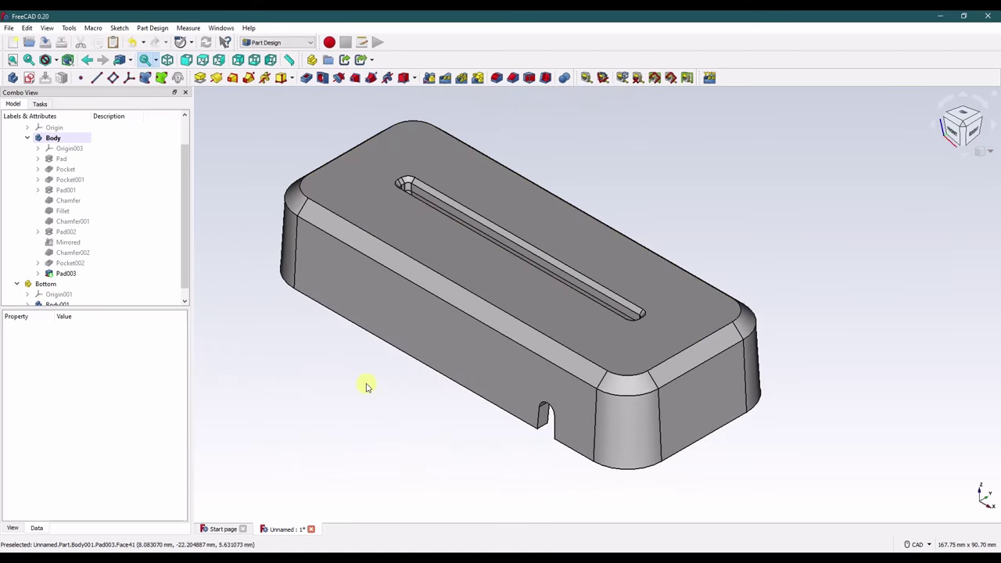
Collapse the tree, then expand Stand > Body > Pad and select its base outline Sketch.
scroll(35, 156, up, 1)
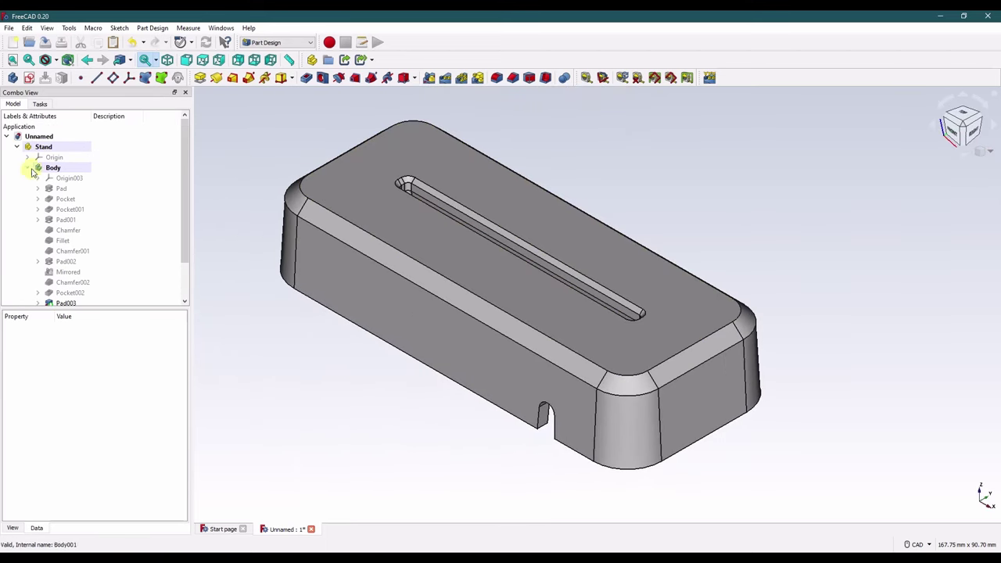
click(28, 157)
click(17, 147)
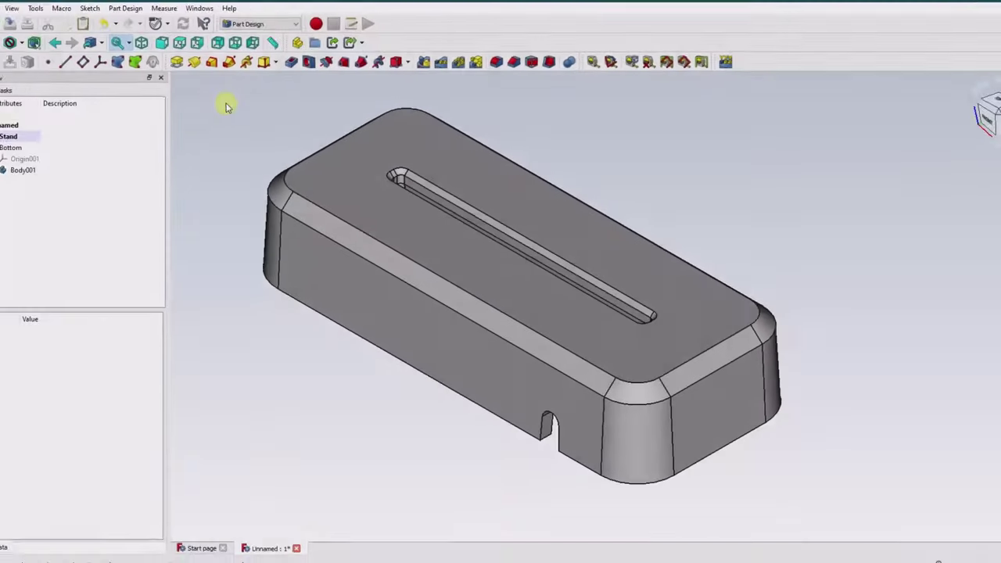
click(247, 129)
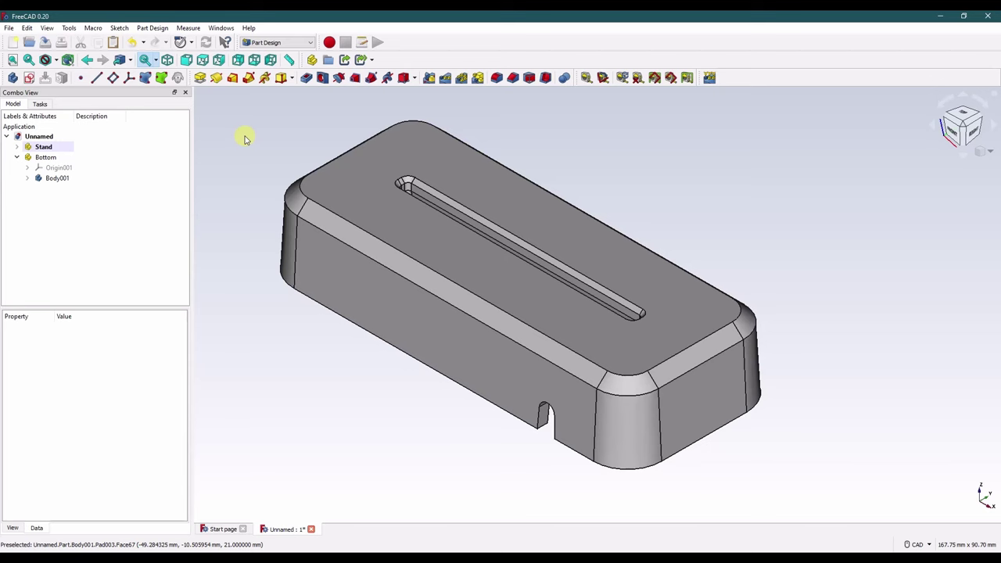
click(17, 149)
click(28, 168)
click(37, 189)
click(76, 200)
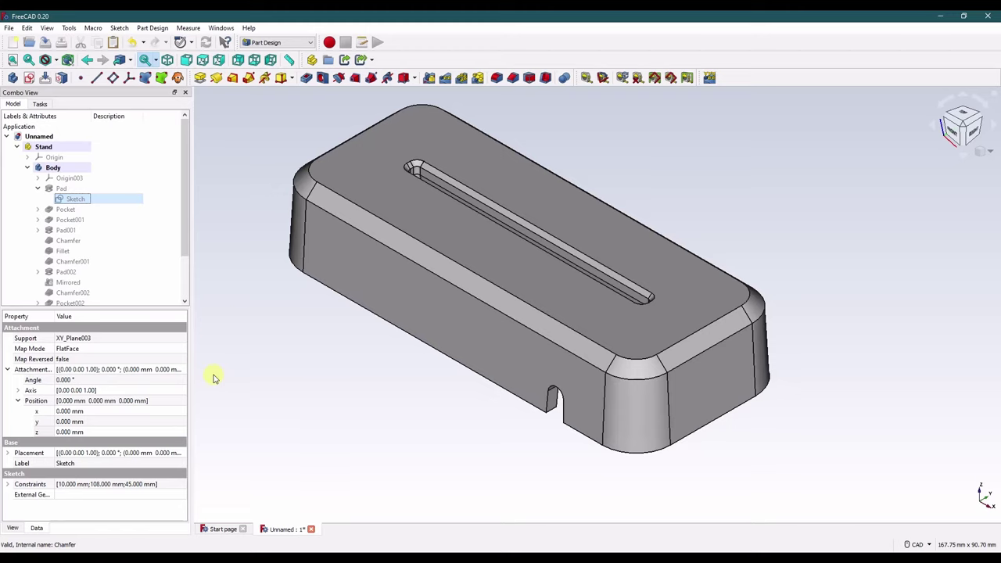
Orbit to inspect the underside, then switch to the Top view.
middle_drag(214, 377, 321, 94)
middle_drag(446, 268, 418, 295)
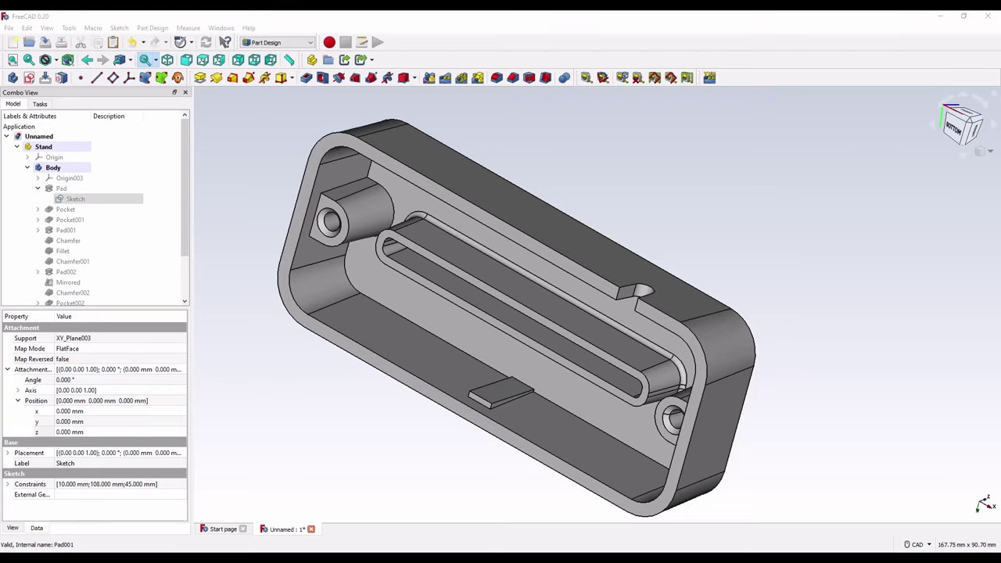
key(2)
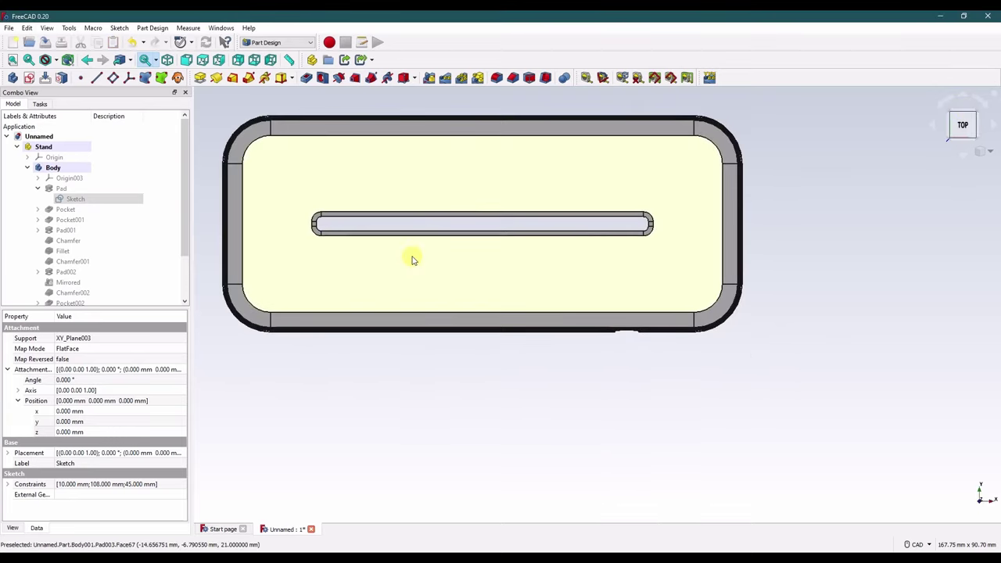
In the Draft workbench, make a 2D copy of the outline sketch and convert it to Sketch009.
click(277, 42)
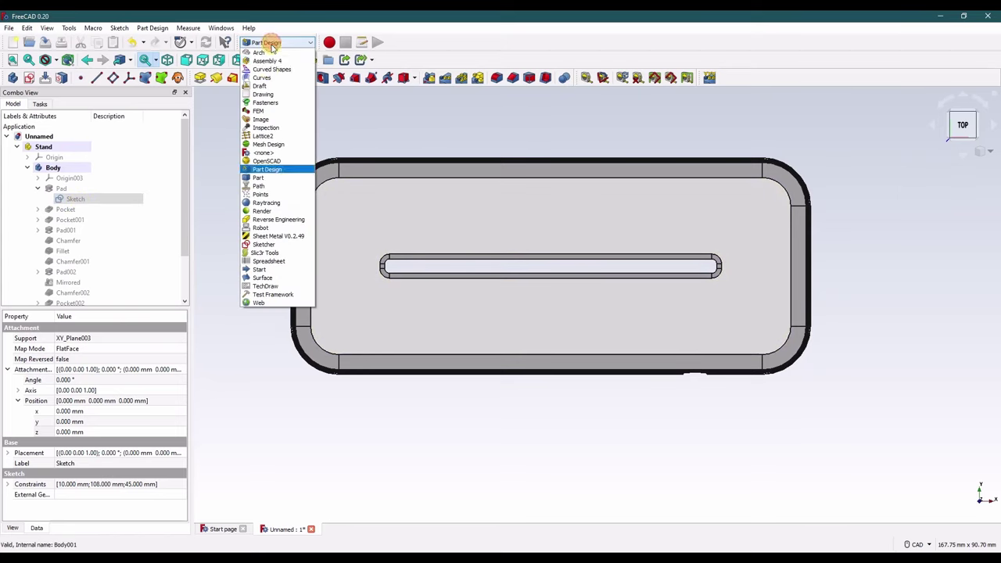
click(266, 89)
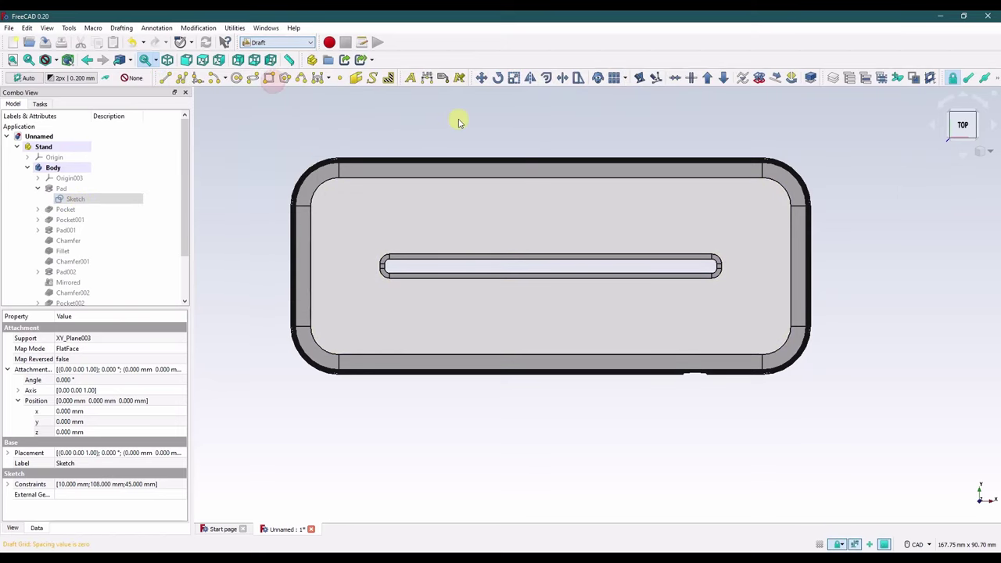
click(598, 79)
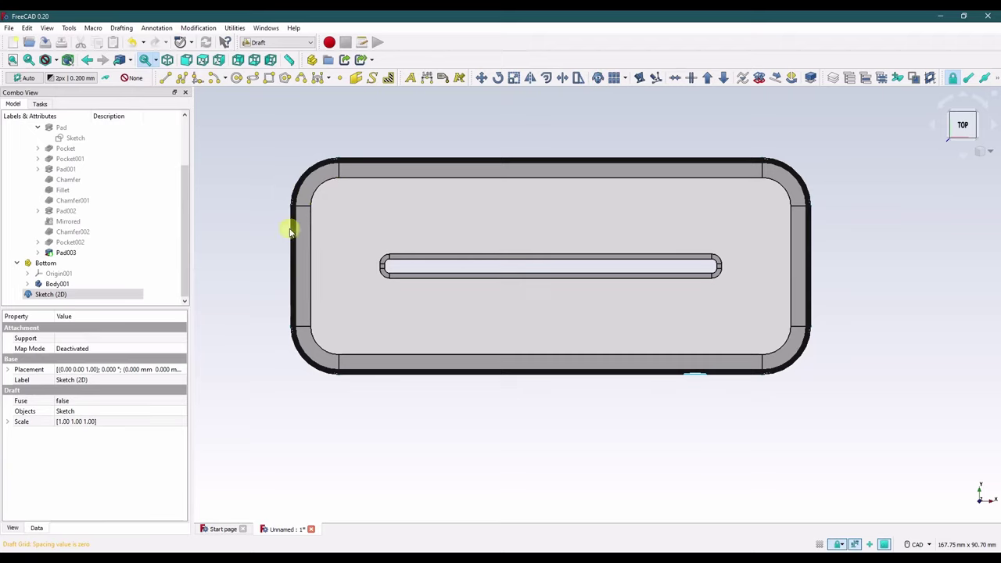
click(60, 294)
key(Delete)
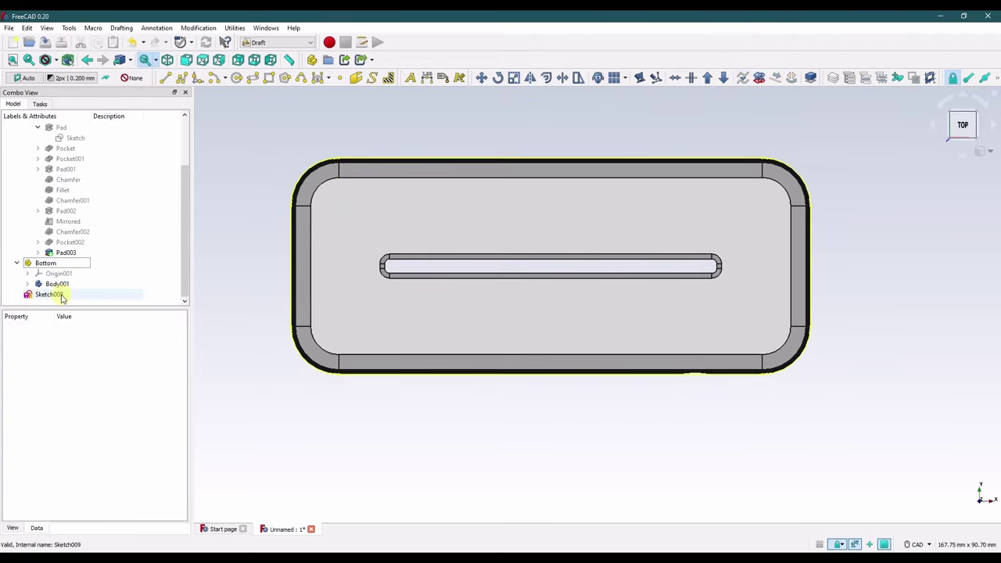
Place Sketch009 in the Bottom part's Body001 and hide the stand Body.
click(63, 291)
click(37, 294)
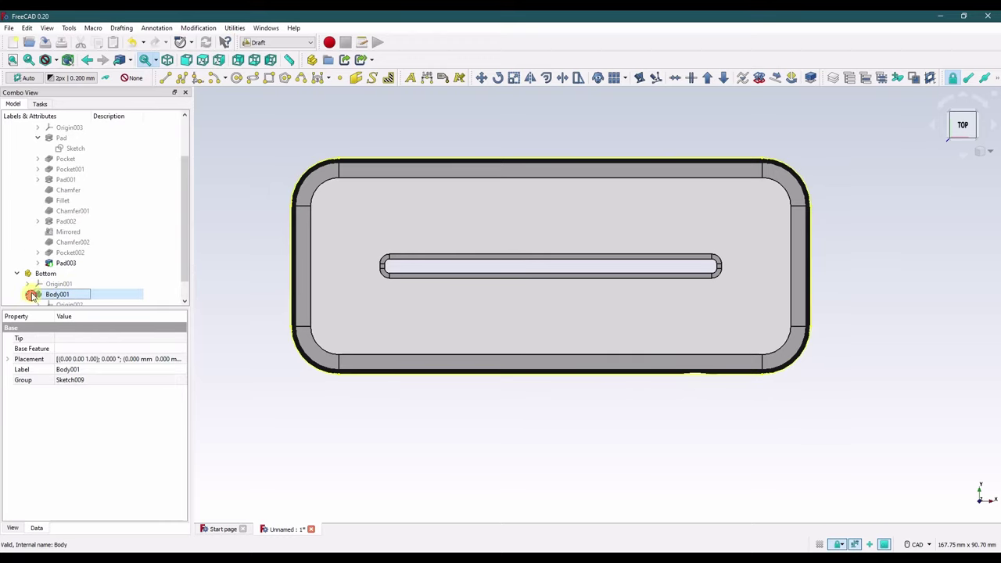
click(28, 294)
scroll(54, 235, up, 3)
click(51, 166)
key(space)
scroll(80, 174, down, 3)
click(77, 296)
right_click(77, 296)
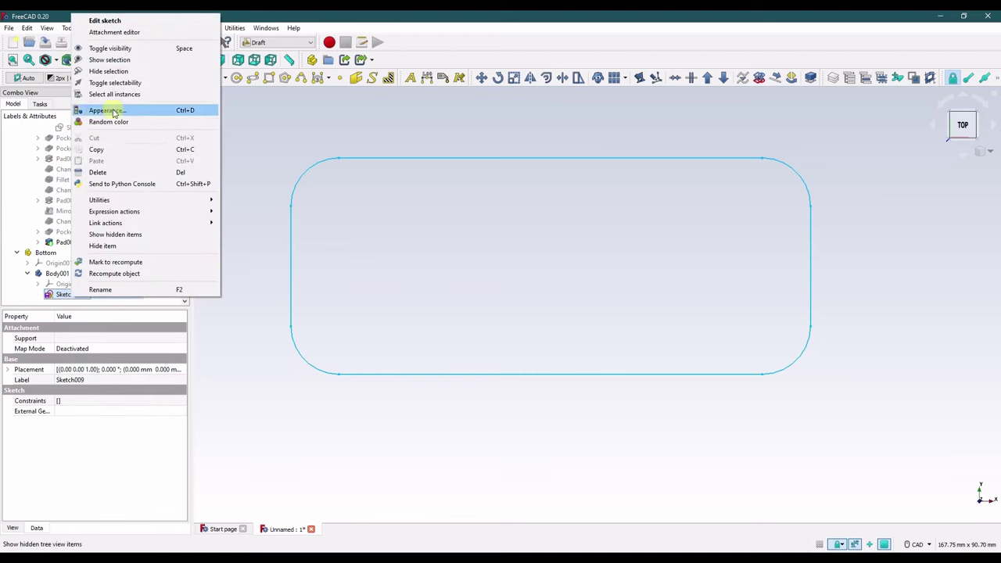
In Sketch009, make each corner arc tangent to its adjoining lines.
click(110, 17)
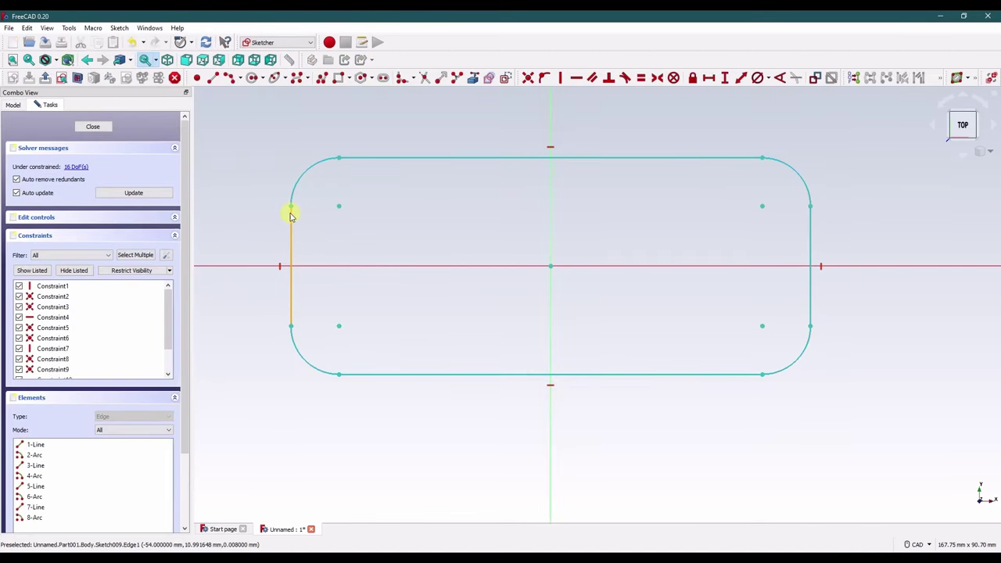
click(290, 216)
click(298, 184)
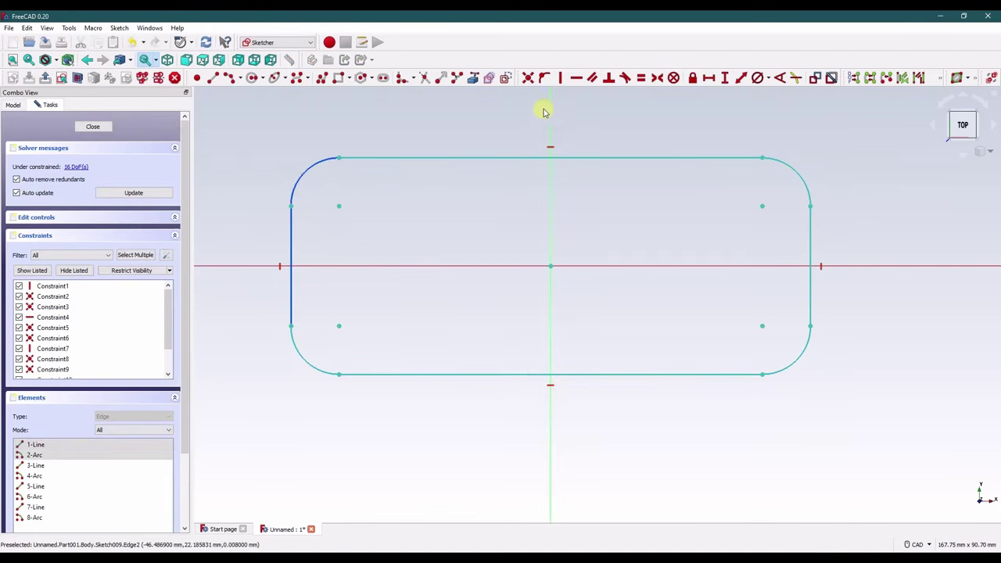
click(624, 79)
click(470, 158)
click(790, 166)
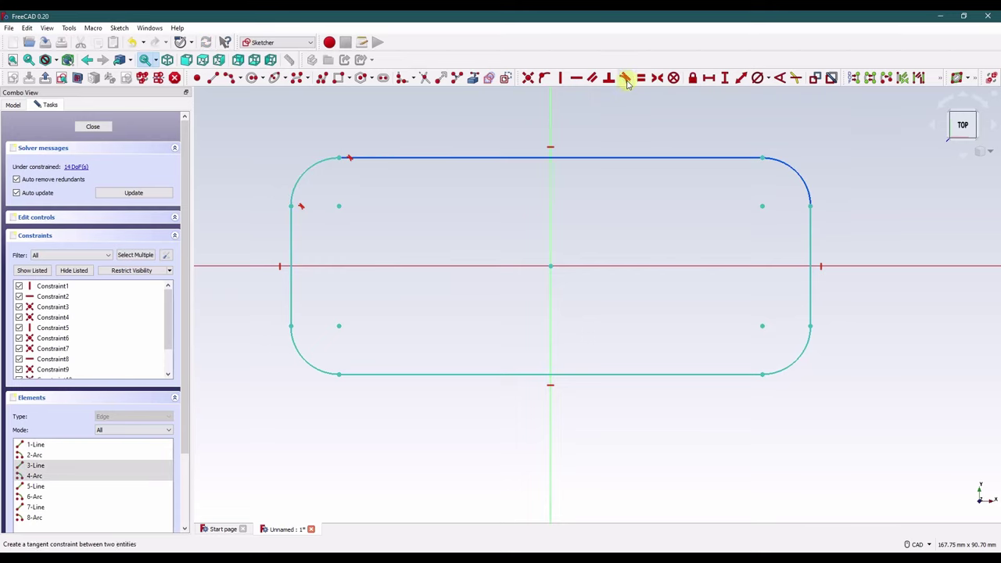
click(625, 79)
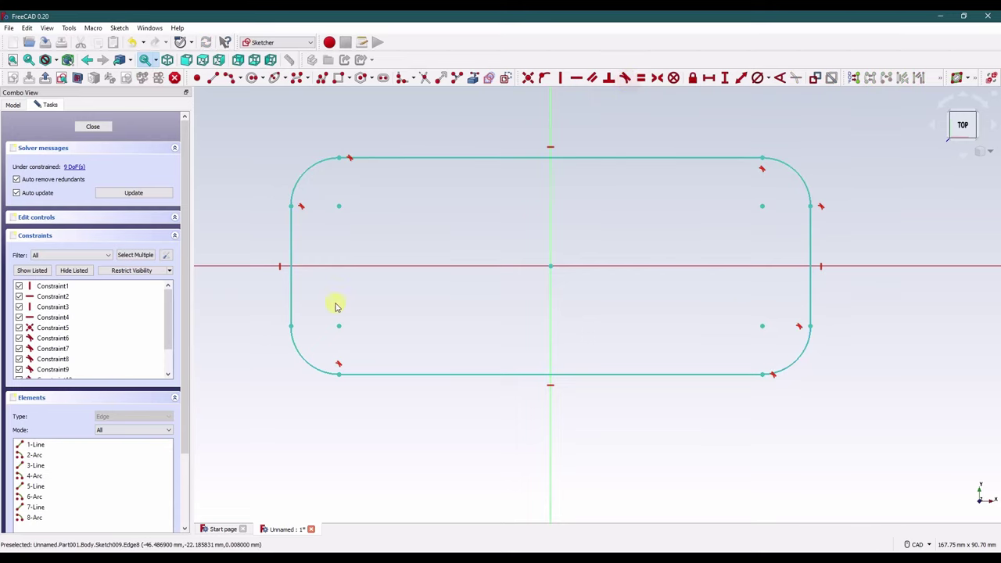
click(301, 354)
click(290, 297)
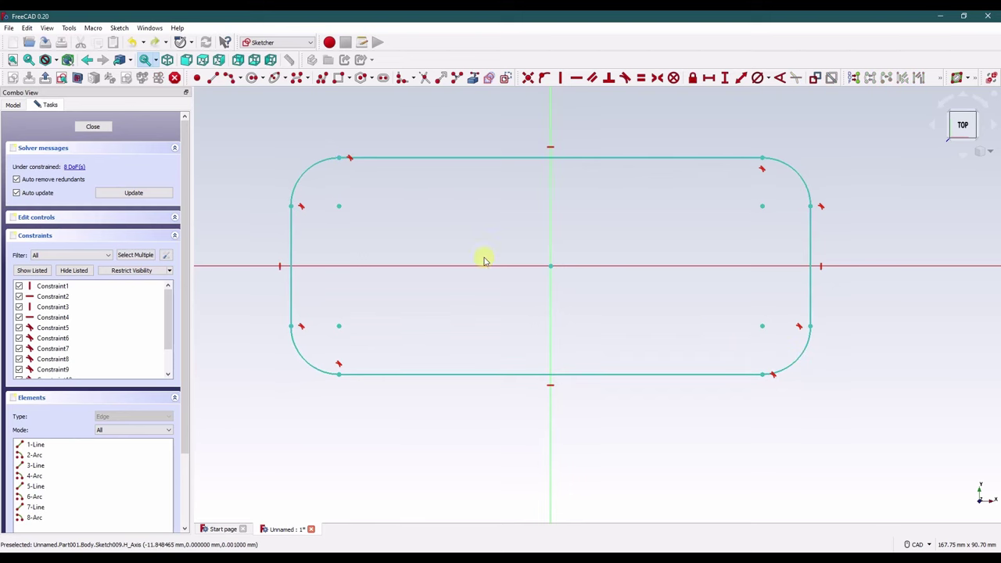
Make opposite corner points symmetric about the origin and give all four arcs an equal 10 mm radius.
click(338, 158)
click(762, 374)
click(550, 266)
click(657, 78)
click(308, 361)
click(805, 341)
click(801, 177)
click(308, 164)
click(767, 77)
click(783, 89)
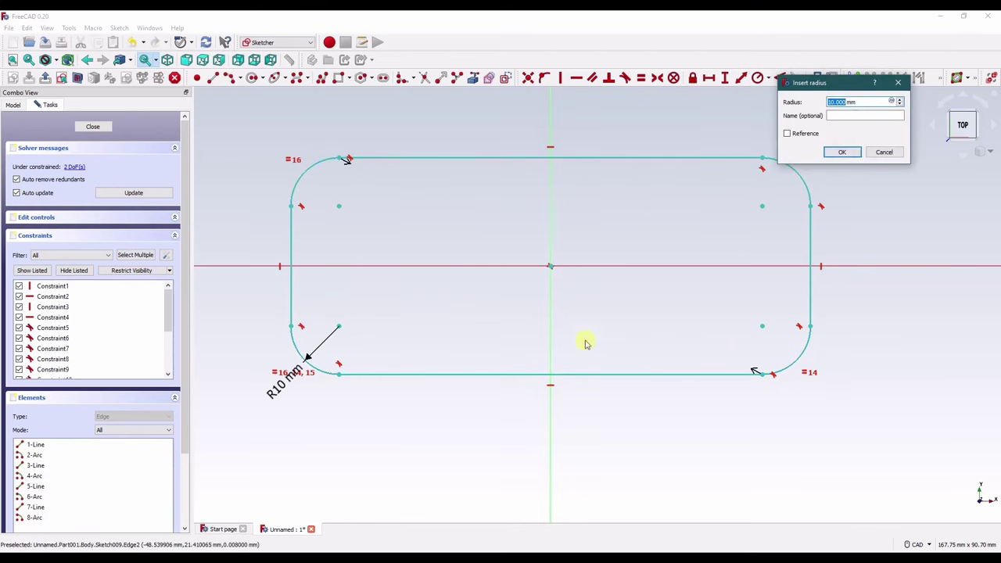
key(Return)
Add a 108 mm horizontal width and a 45 mm vertical height dimension.
click(290, 205)
click(811, 206)
key(l)
key(Return)
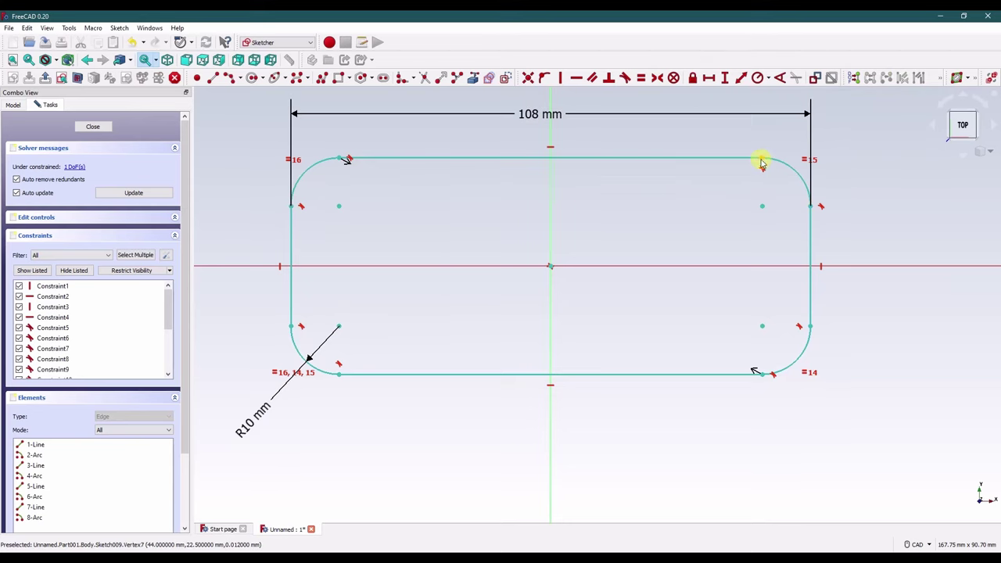
click(763, 161)
click(725, 77)
drag(735, 268, 887, 235)
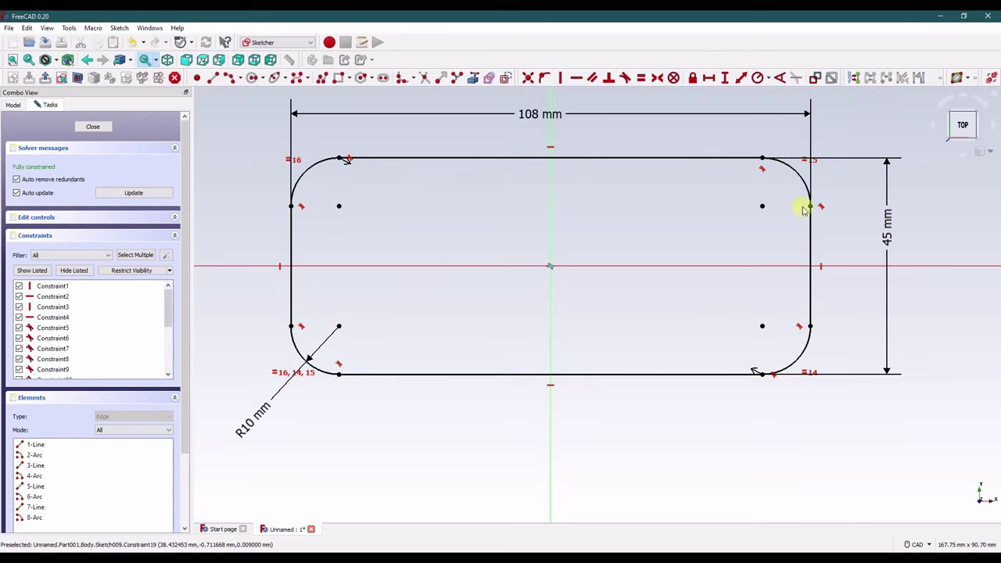
Change the width to 107.75 mm, the height to 38.75 mm and the corner radius to 7 mm.
double_click(548, 115)
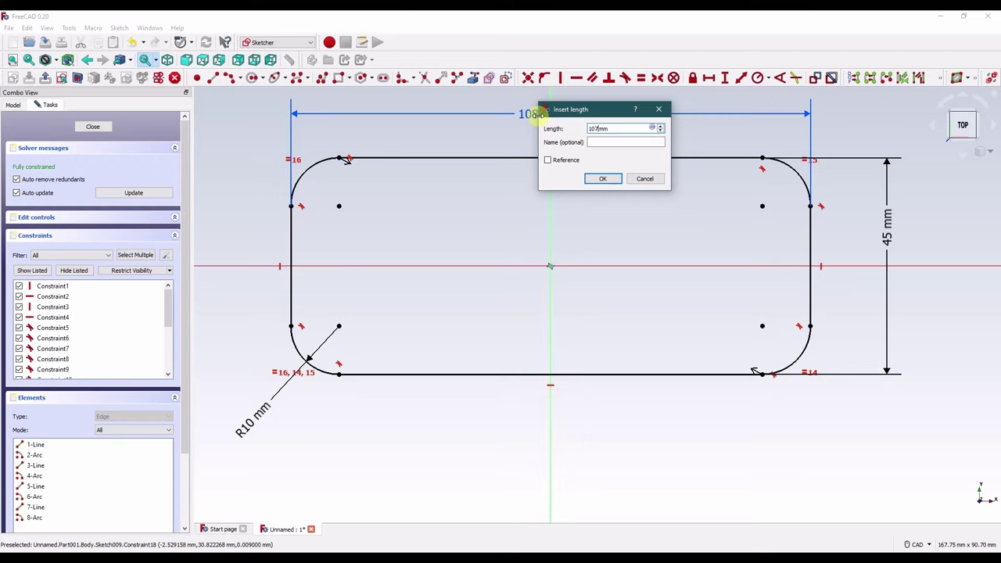
text(107.75)
key(Return)
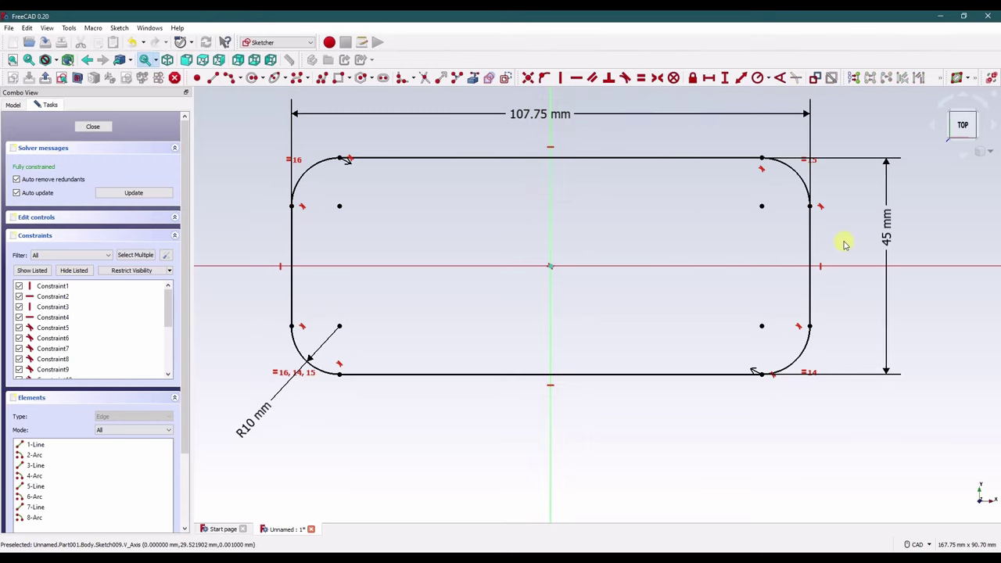
double_click(886, 233)
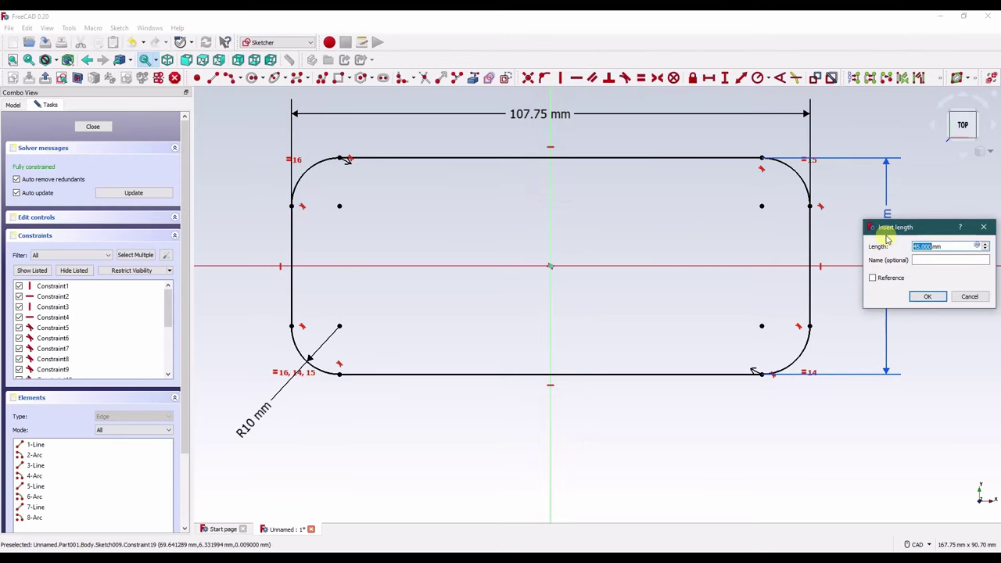
key(Return)
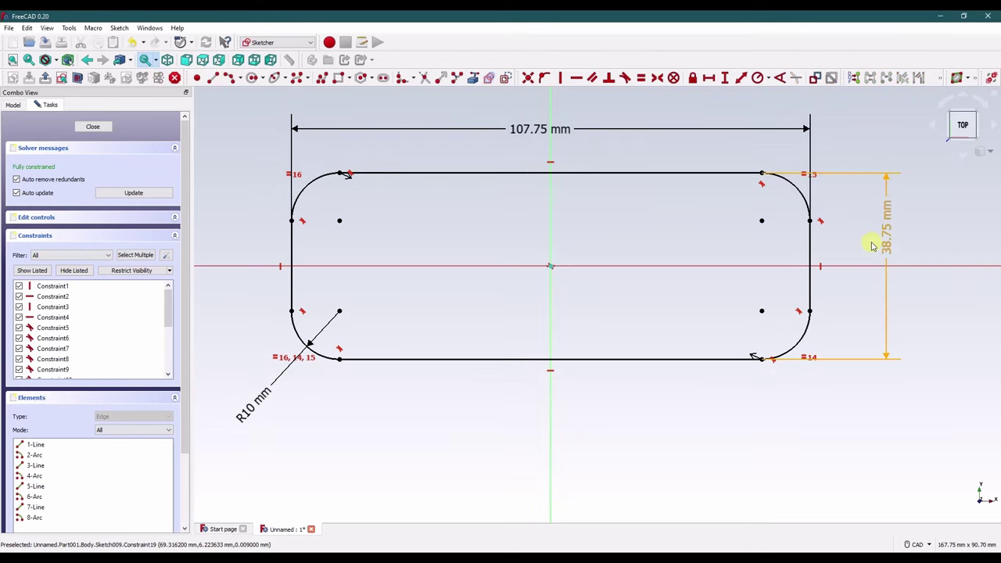
double_click(249, 412)
key(Return)
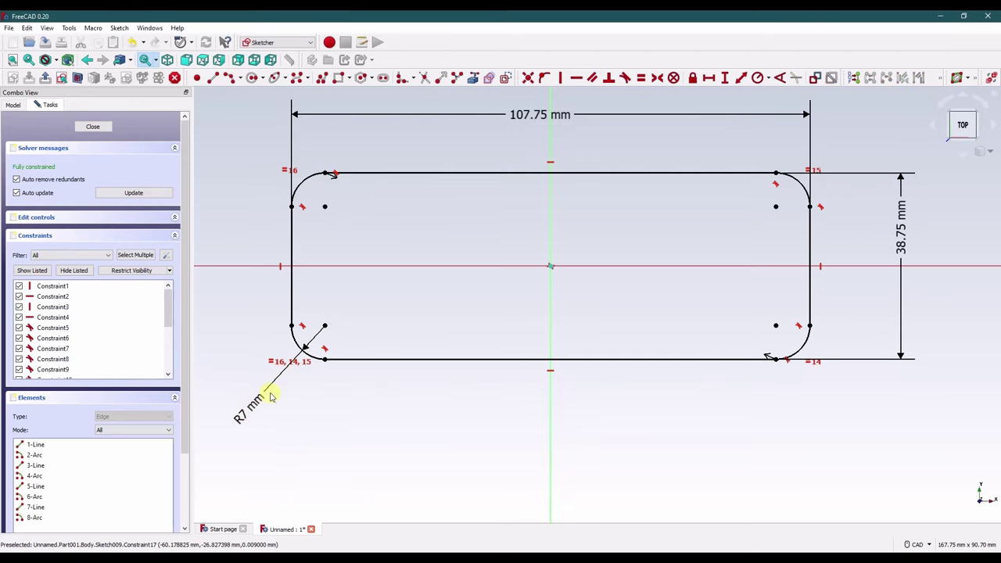
Close the sketch, show the Stand Body again and orbit to check the fit underneath.
click(93, 126)
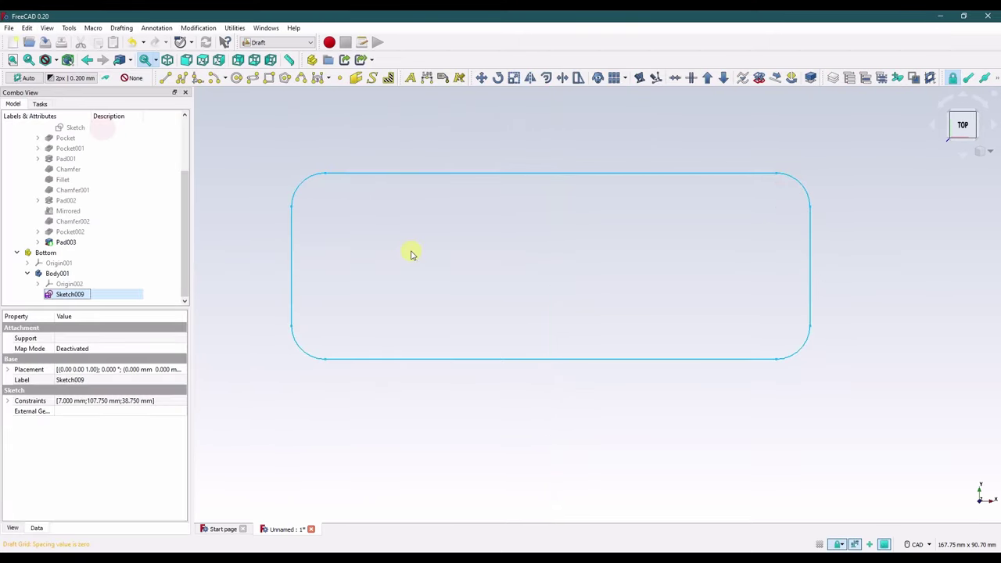
scroll(41, 141, up, 3)
click(52, 167)
key(space)
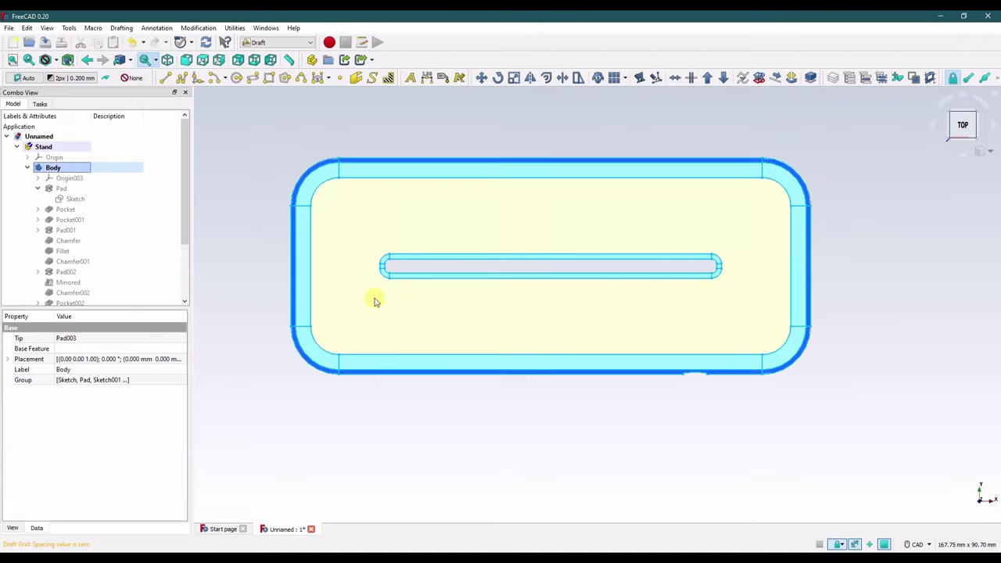
click(586, 477)
middle_drag(586, 477, 445, 396)
scroll(47, 195, down, 3)
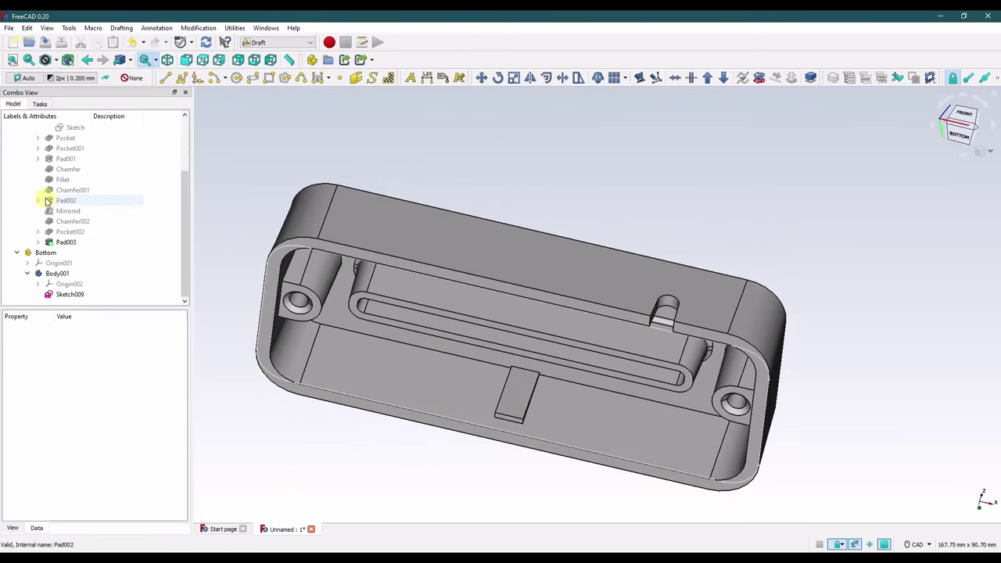
Reopen Sketch009, change the 107.75 mm width to 101.75 mm, and close it.
right_click(58, 296)
click(76, 14)
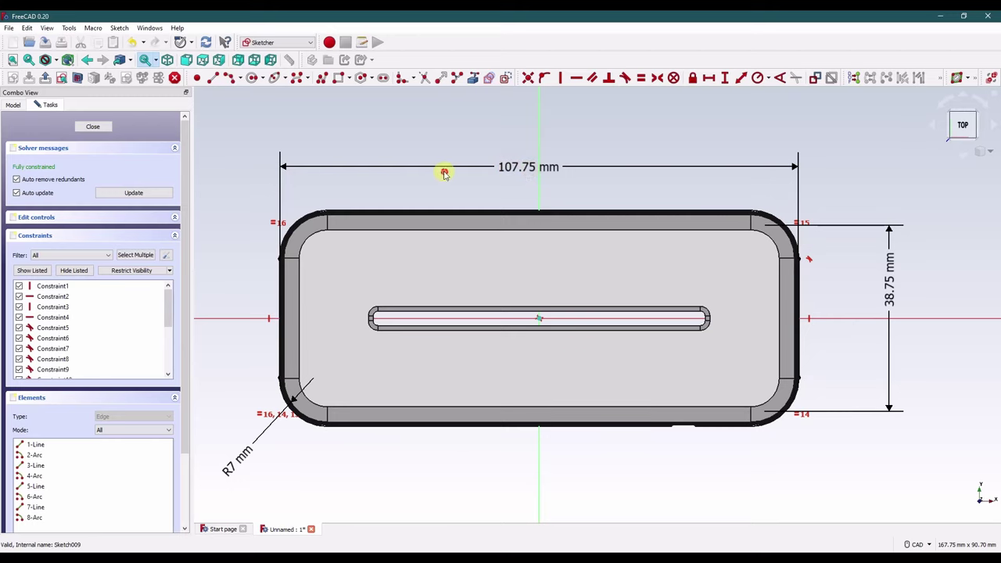
double_click(518, 168)
text(01.75)
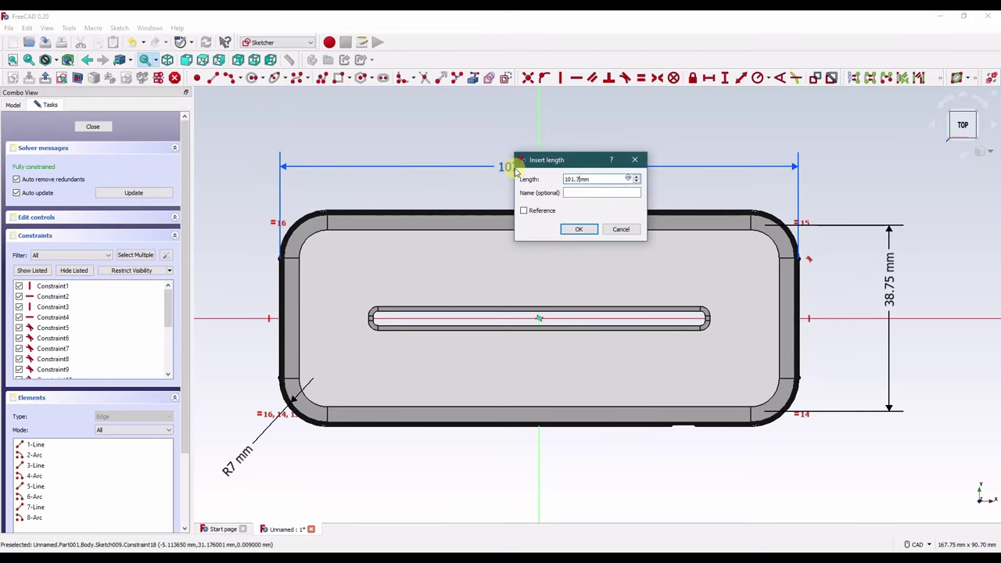
key(Return)
click(98, 125)
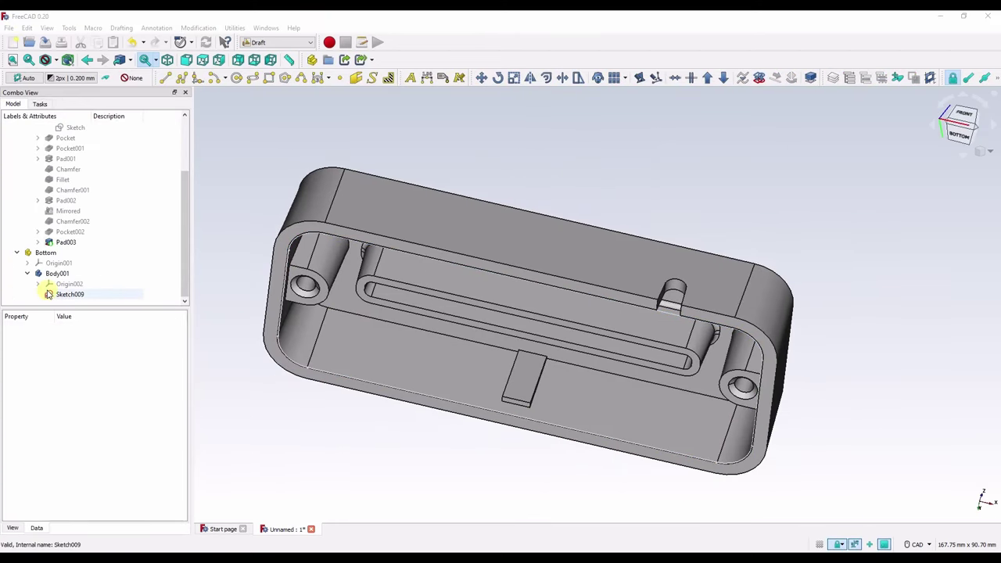
Switch to Part Design and make Body001 the active body after the no-active-body error.
click(277, 42)
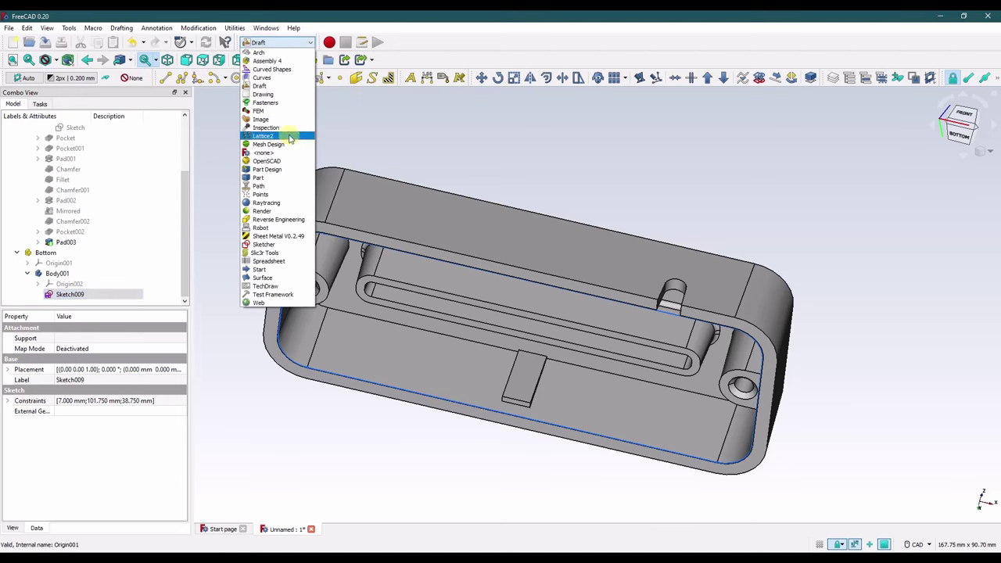
click(278, 171)
click(217, 78)
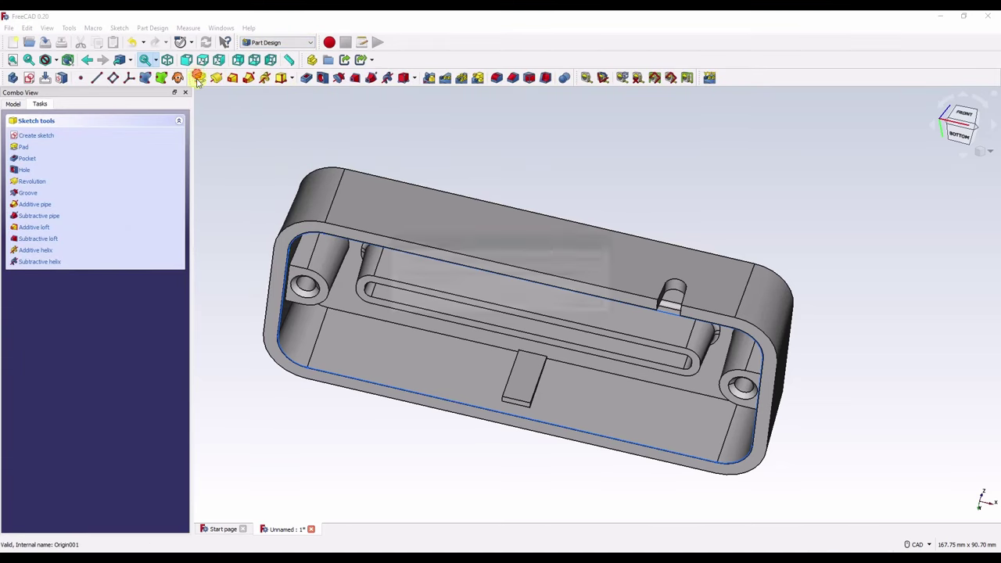
click(589, 302)
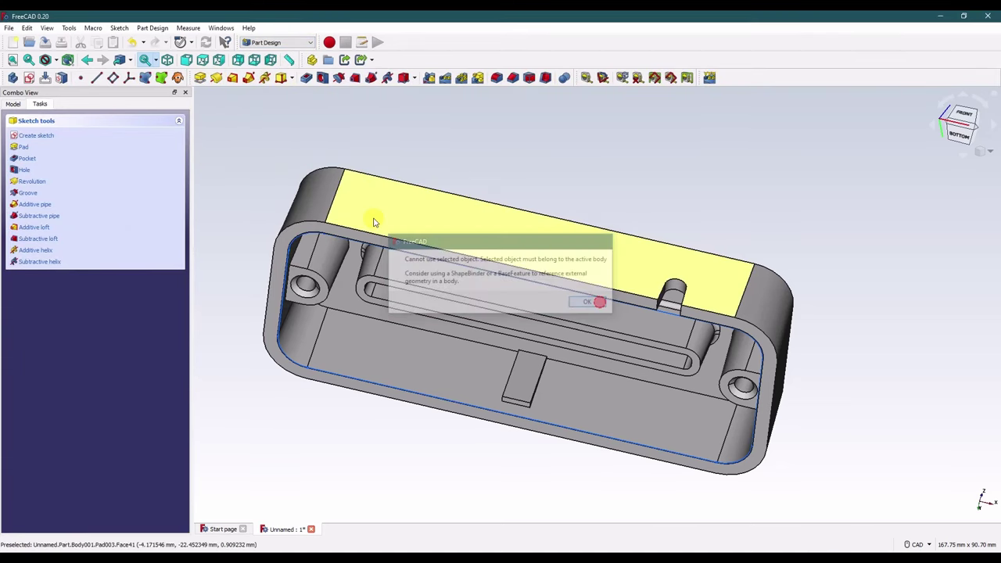
click(13, 104)
double_click(58, 270)
Pad Sketch009 by 10 mm into Pad004 and view it isometrically.
click(110, 198)
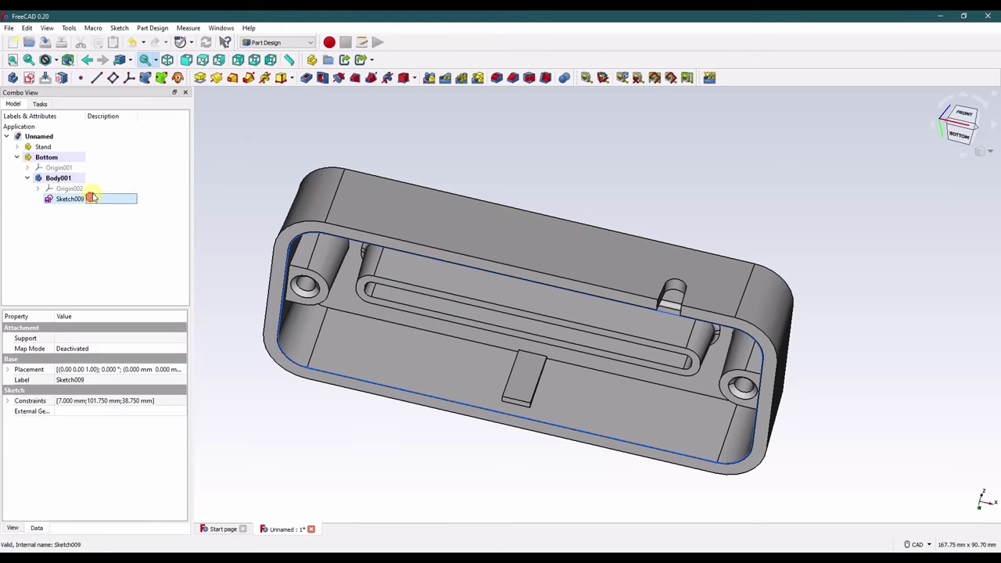
click(201, 79)
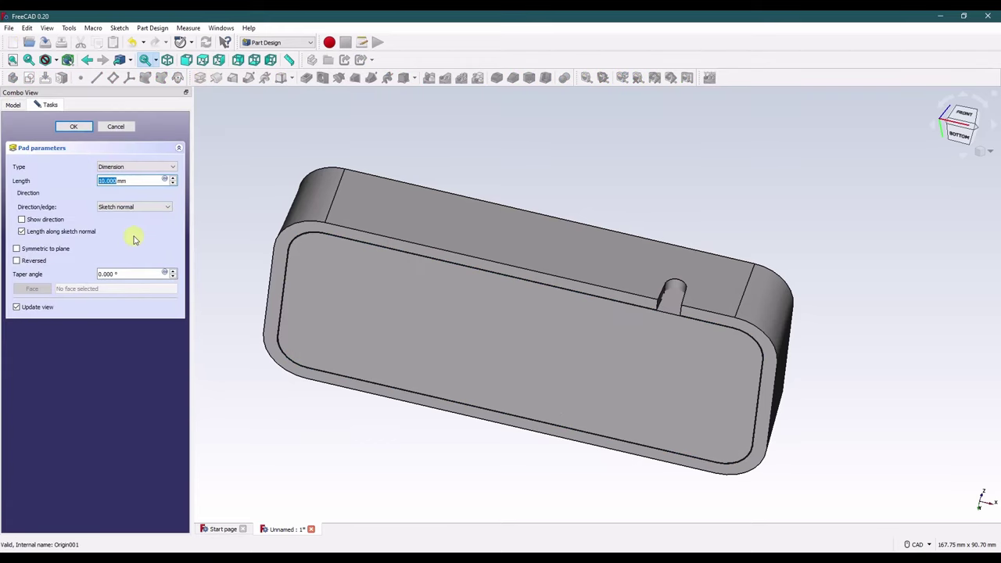
key(Return)
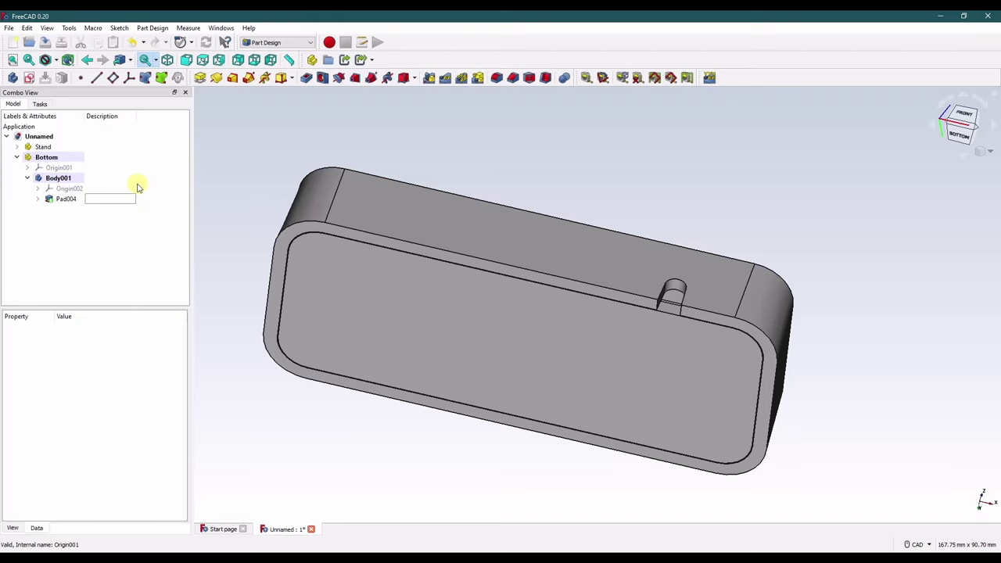
mouse_move(579, 334)
middle_down()
mouse_move(587, 362)
mouse_move(576, 414)
mouse_move(590, 326)
mouse_move(576, 317)
middle_up()
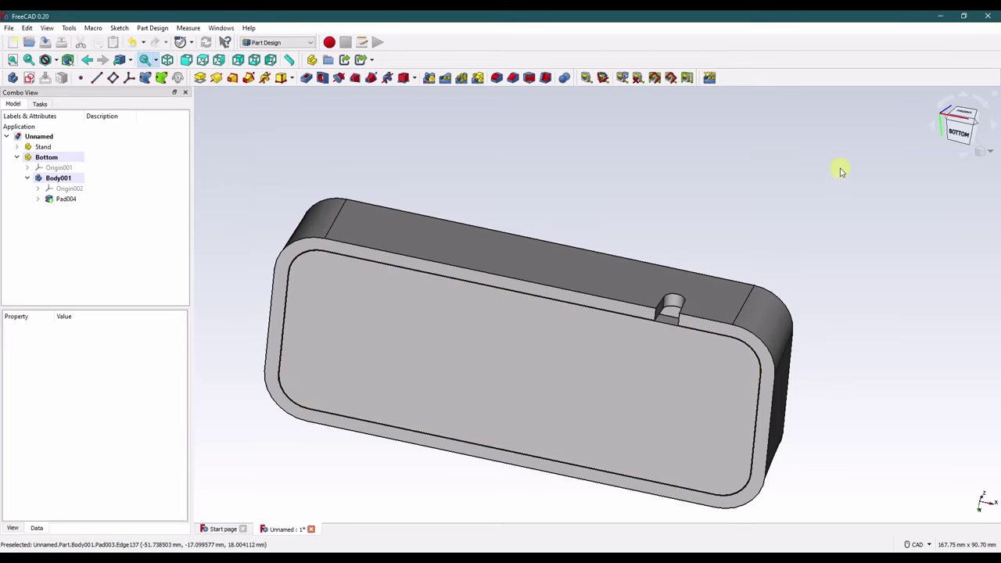
click(989, 152)
click(970, 180)
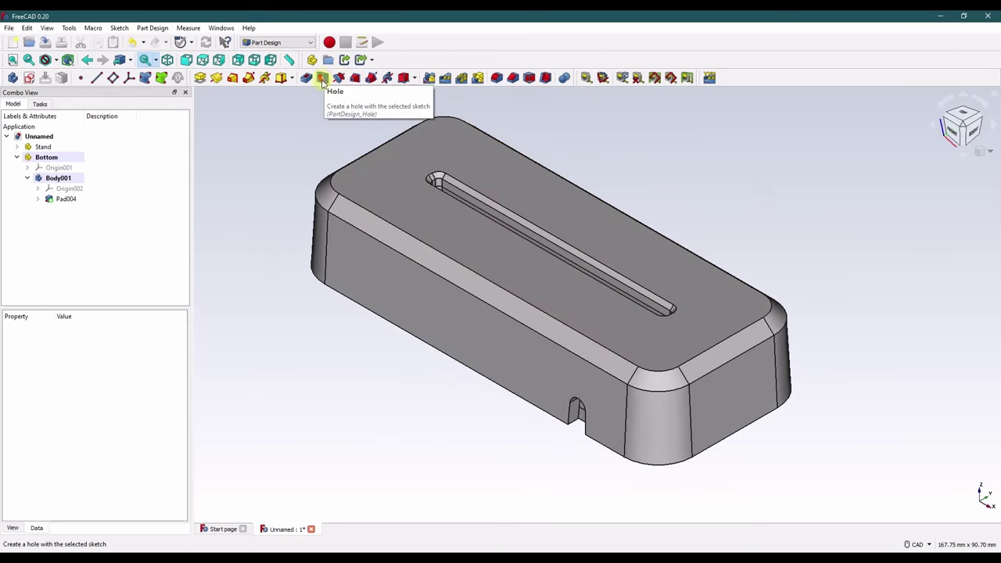
Start Sketch010 on Body001's XY plane and draw a circle centred on the horizontal axis.
click(29, 78)
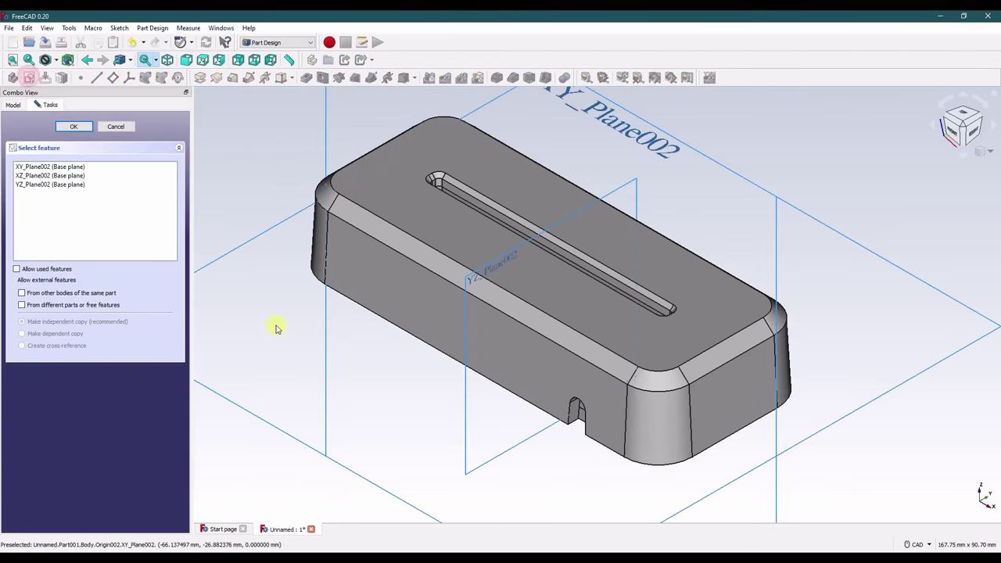
click(251, 410)
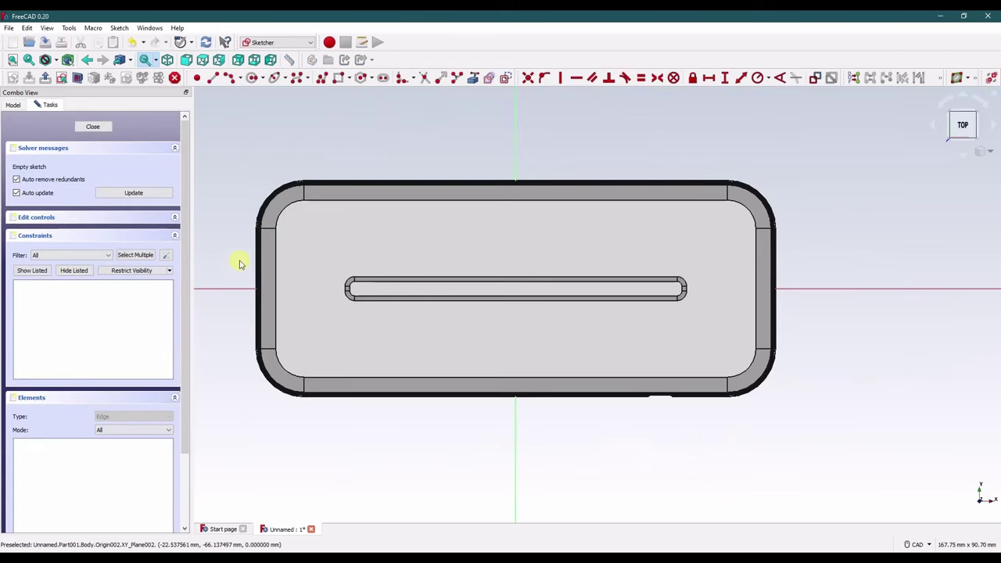
click(961, 157)
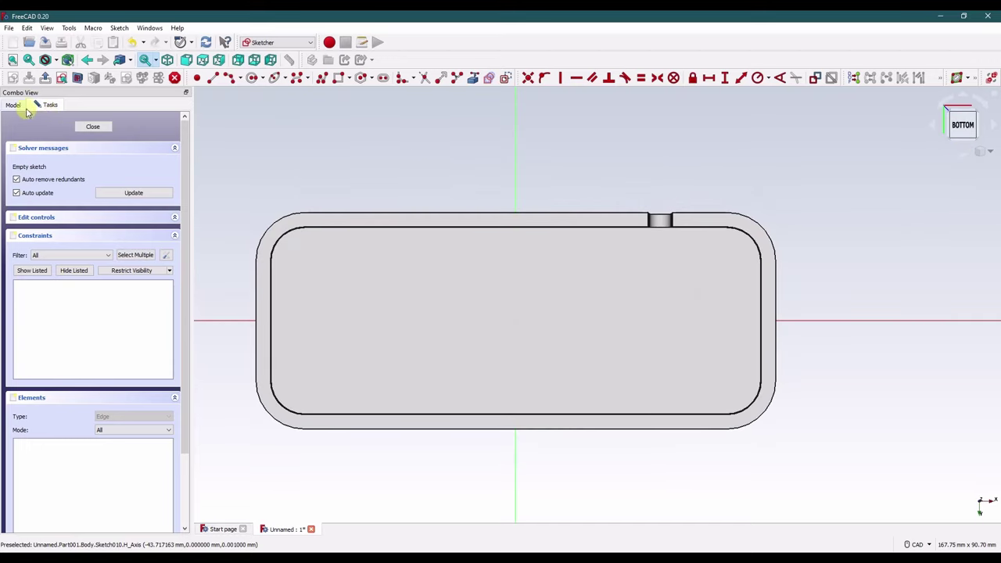
click(21, 107)
click(252, 78)
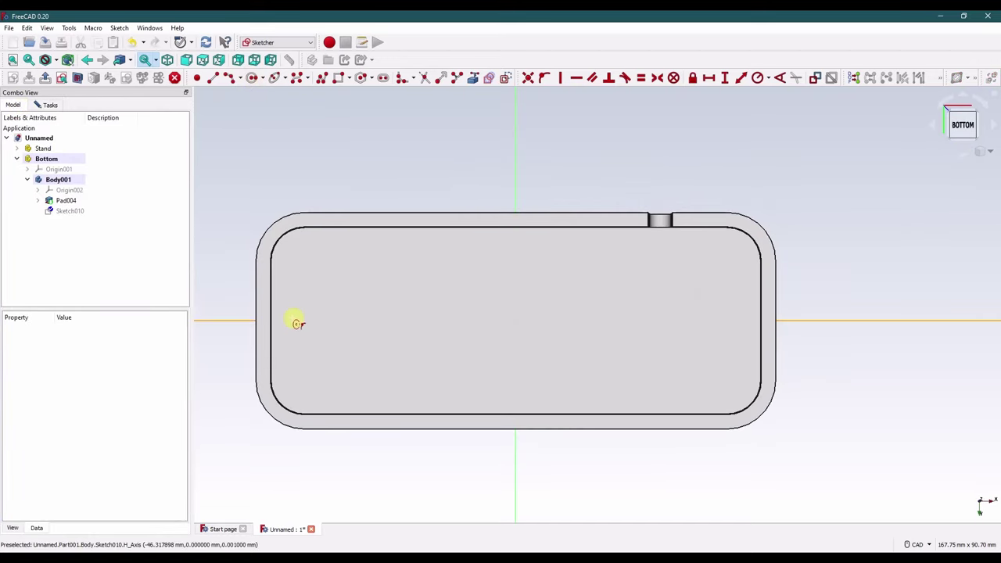
click(297, 321)
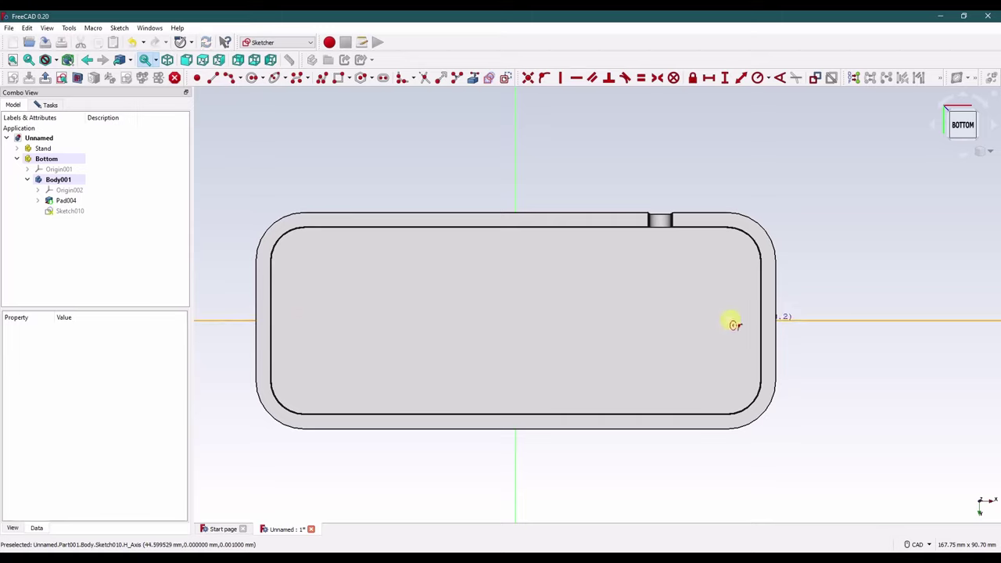
key(Escape)
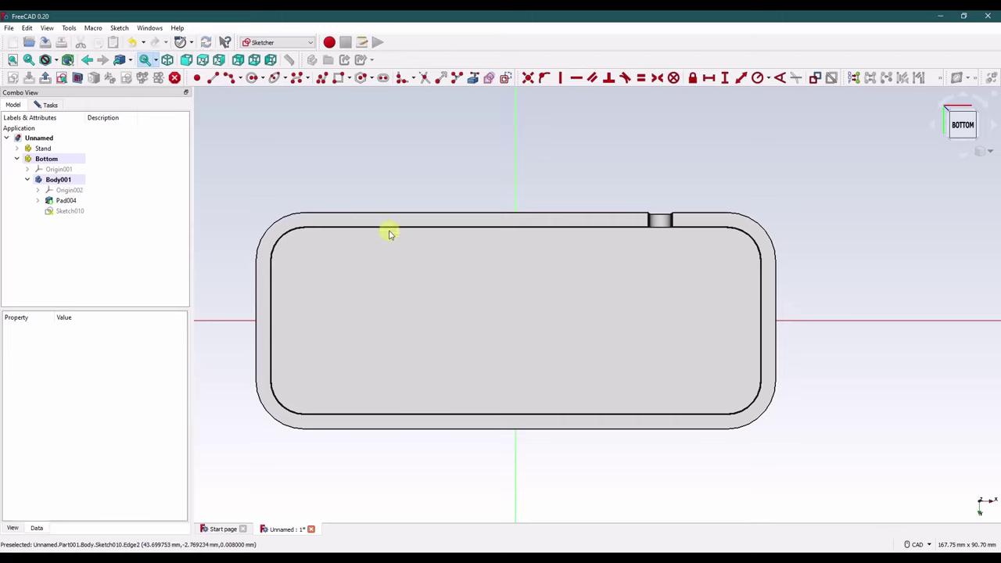
Hide the Body001 body and the Stand part, then look straight down from the top.
click(59, 179)
key(space)
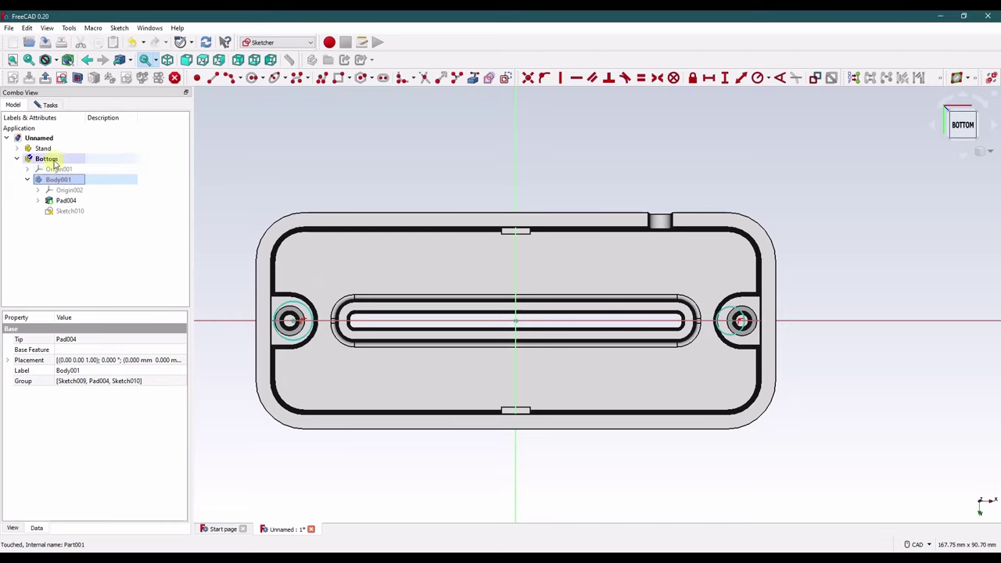
click(47, 159)
click(291, 152)
click(41, 148)
key(space)
click(257, 154)
click(293, 321)
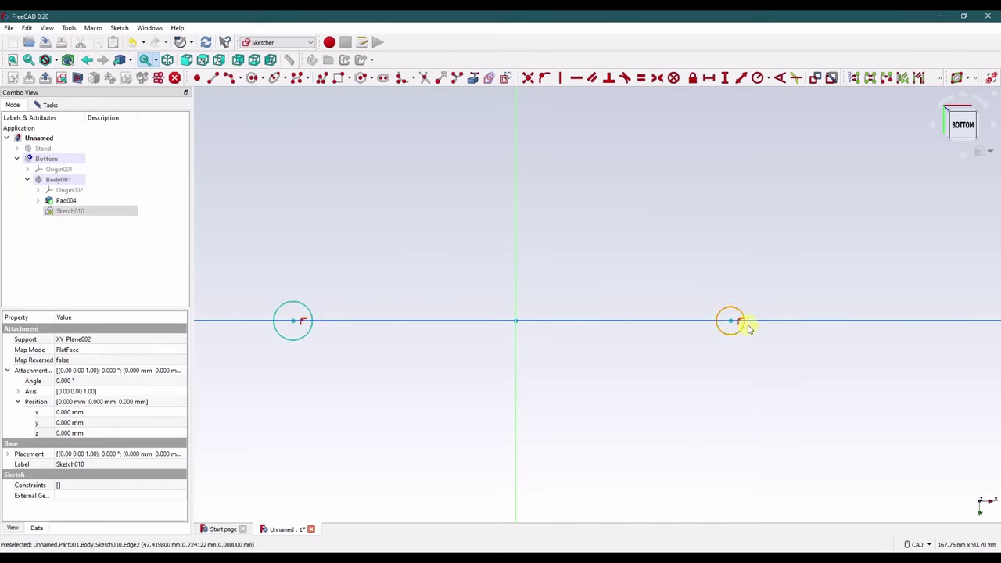
click(700, 362)
click(987, 153)
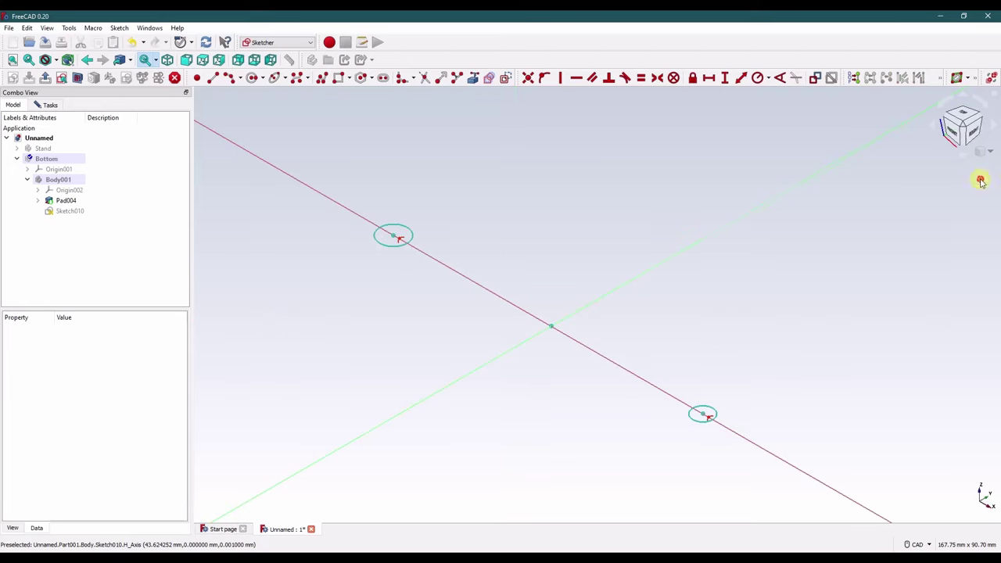
click(962, 117)
Make the circles symmetric about the vertical axis and equal in size.
click(292, 289)
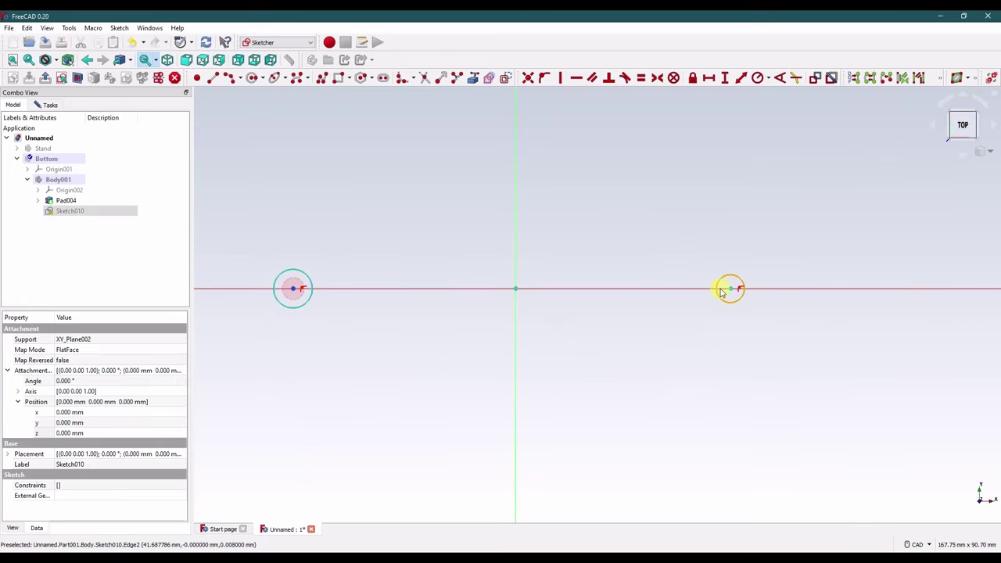
click(514, 235)
click(657, 78)
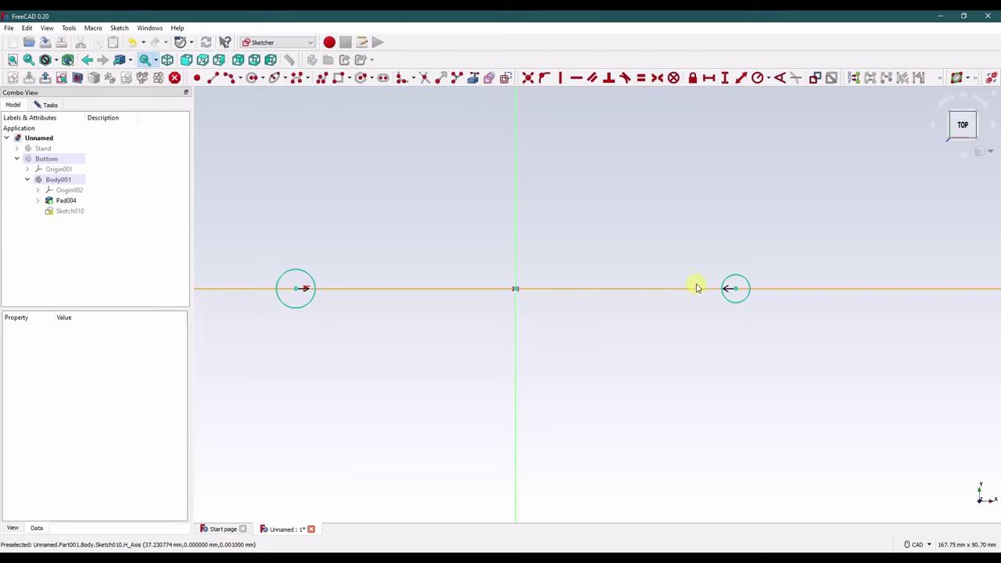
click(735, 278)
click(306, 276)
click(640, 78)
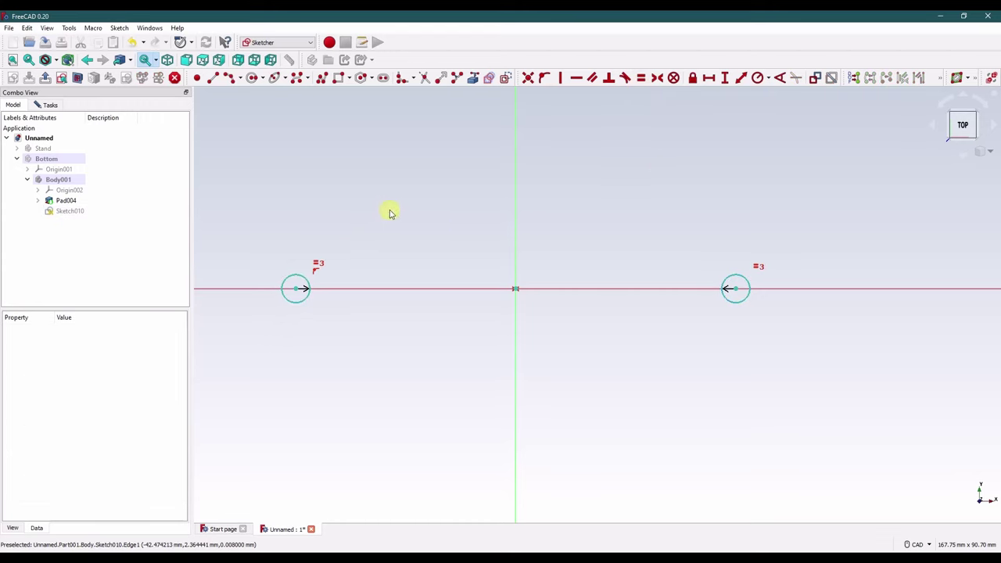
Set the circle centres 94 mm apart horizontally and move the dimension above them.
click(295, 289)
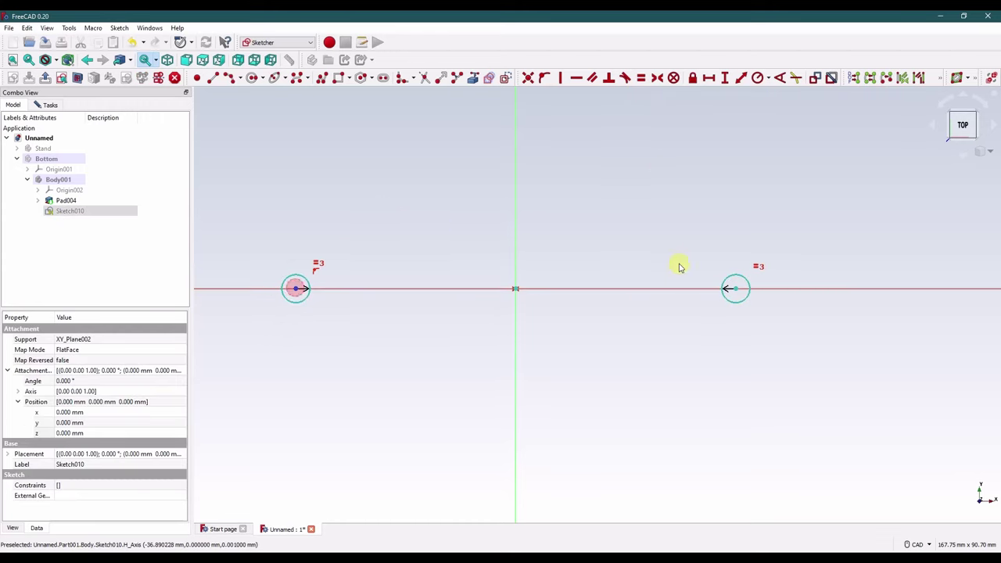
click(736, 289)
click(708, 78)
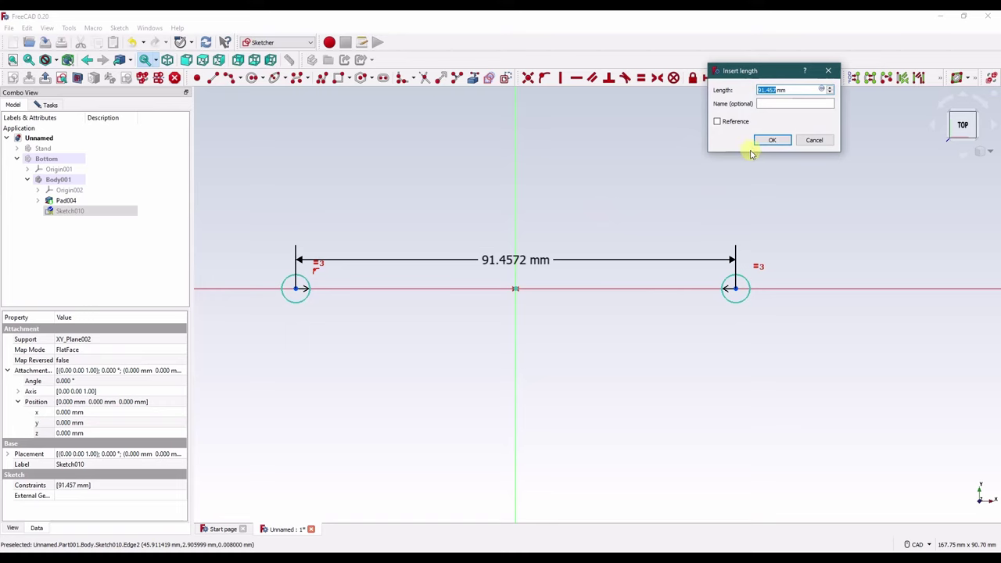
text(94)
key(Return)
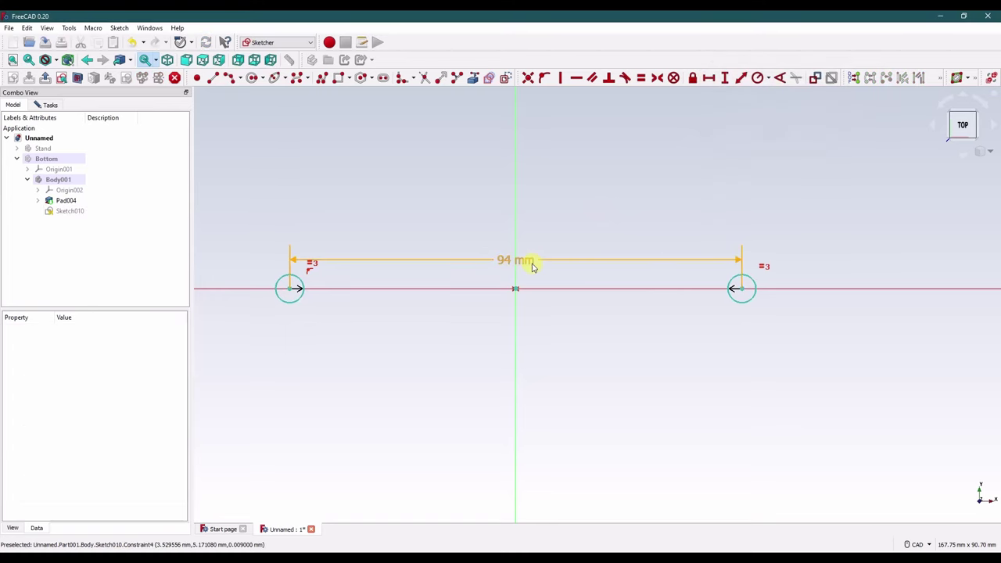
drag(532, 262, 400, 230)
click(47, 104)
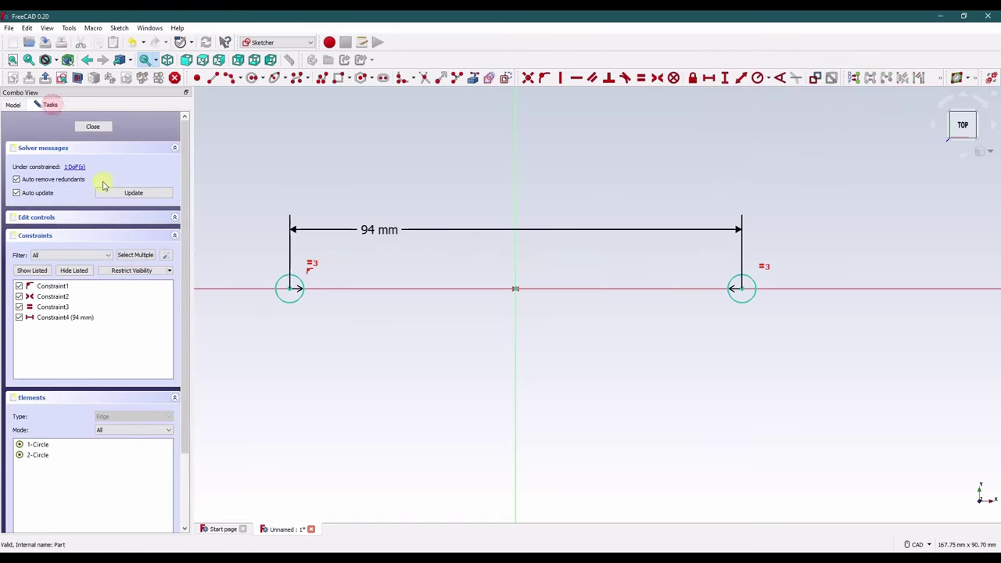
Close Sketch010, show Body001 again and orbit to see the circles on the plate's ends.
click(94, 125)
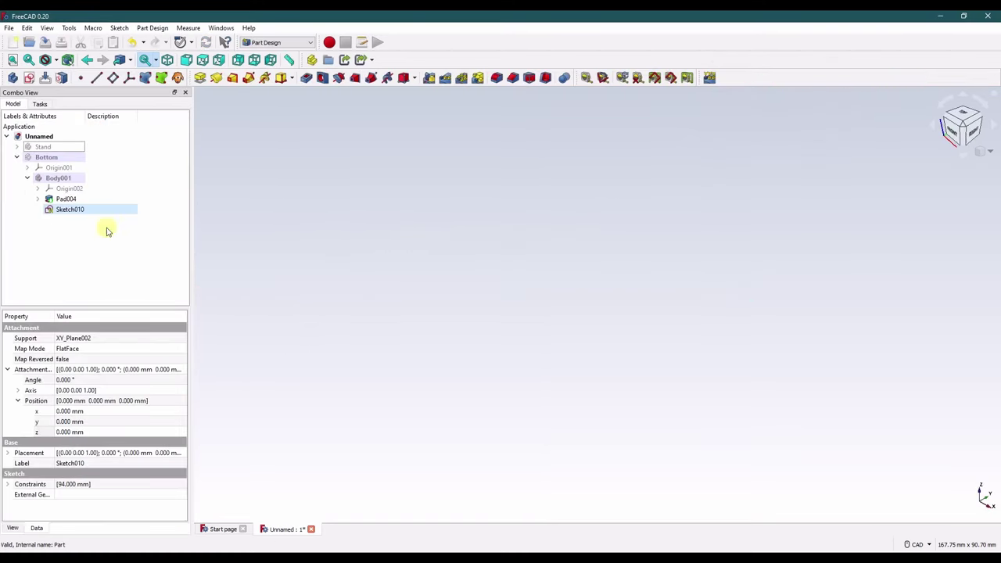
click(45, 157)
click(59, 178)
key(space)
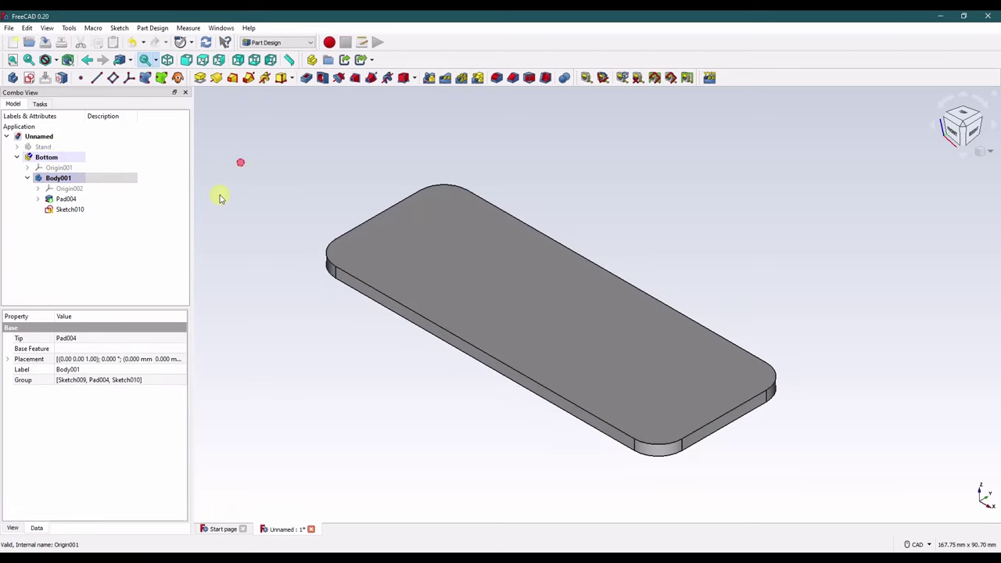
click(69, 209)
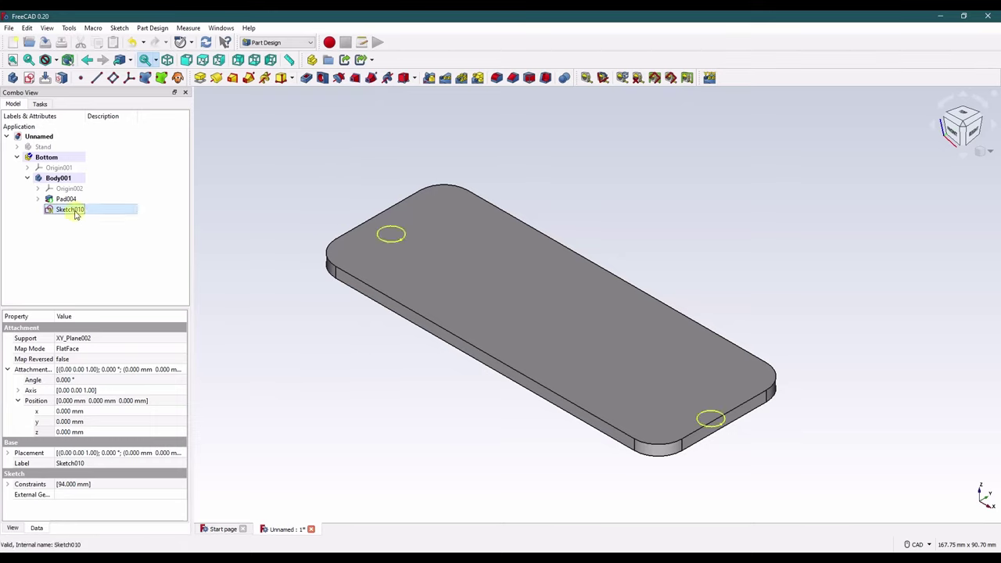
middle_drag(328, 341, 378, 276)
click(287, 232)
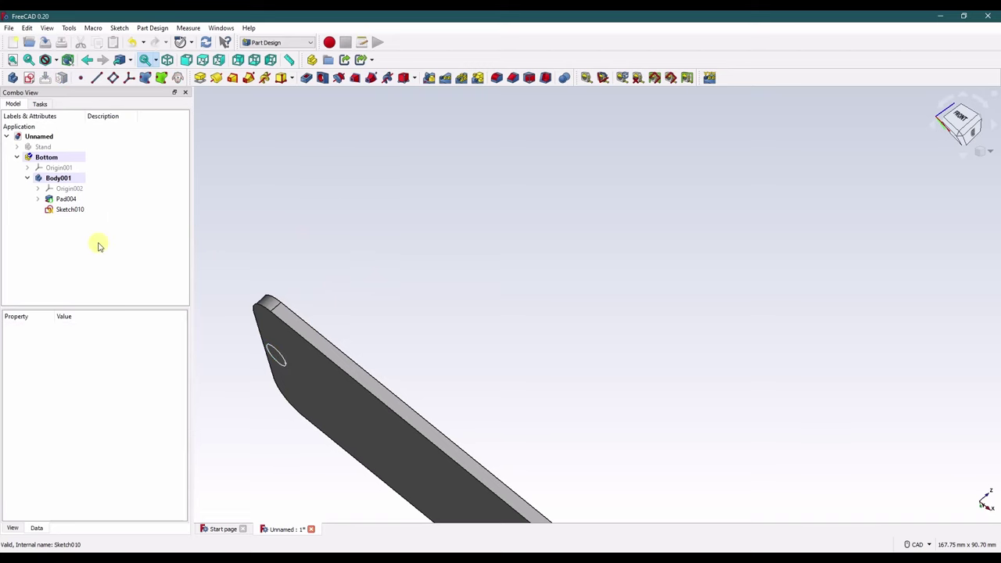
click(72, 210)
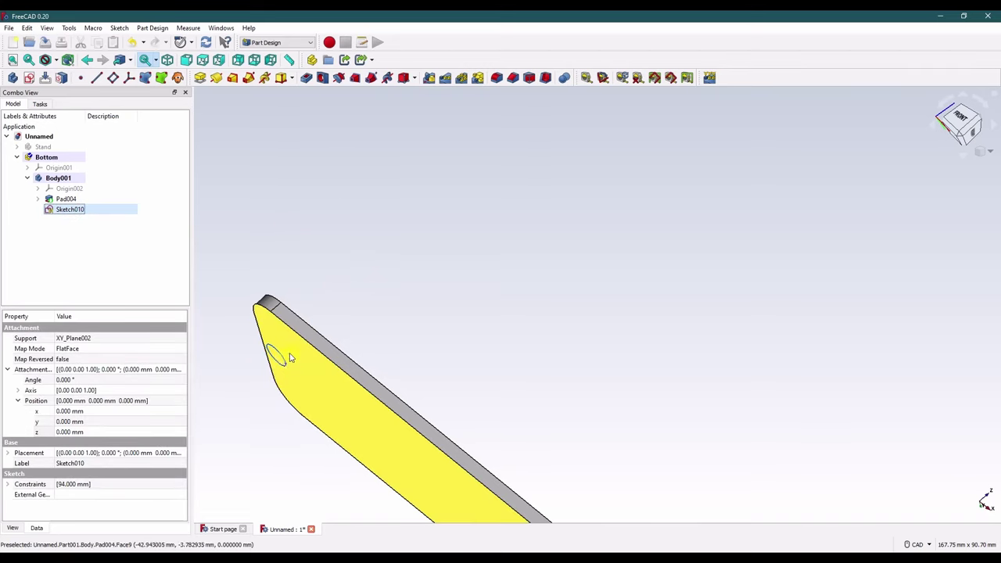
middle_drag(337, 344, 452, 302)
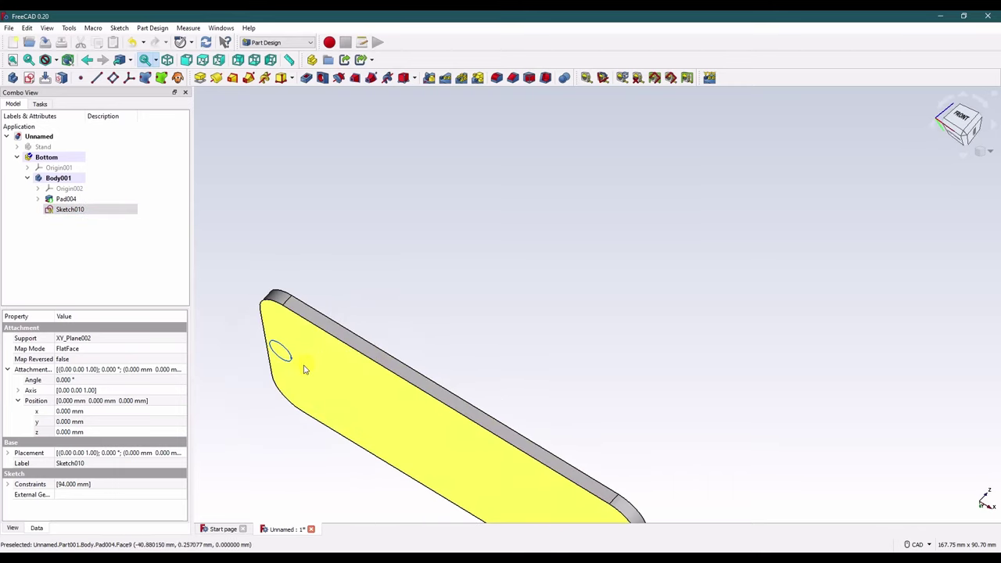
Create a Hole from the circles: ISO metric regular, M3, Standard clearance, dimensioned depth.
click(324, 78)
click(111, 180)
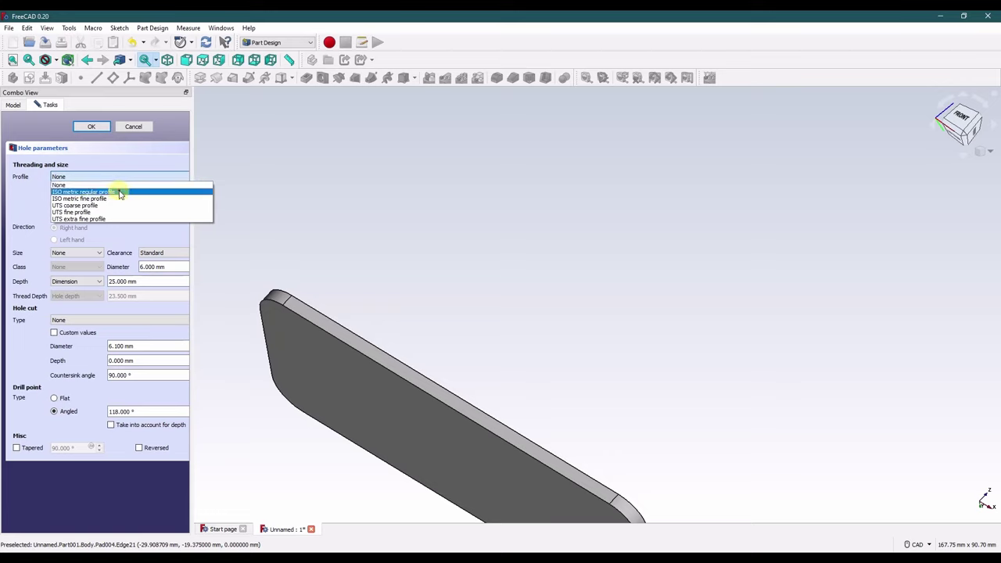
click(118, 192)
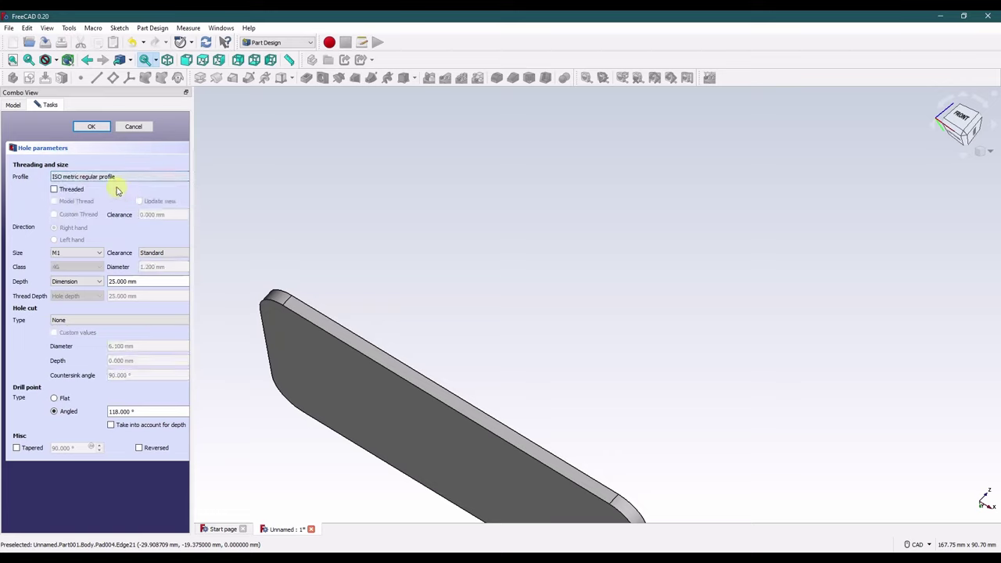
click(68, 252)
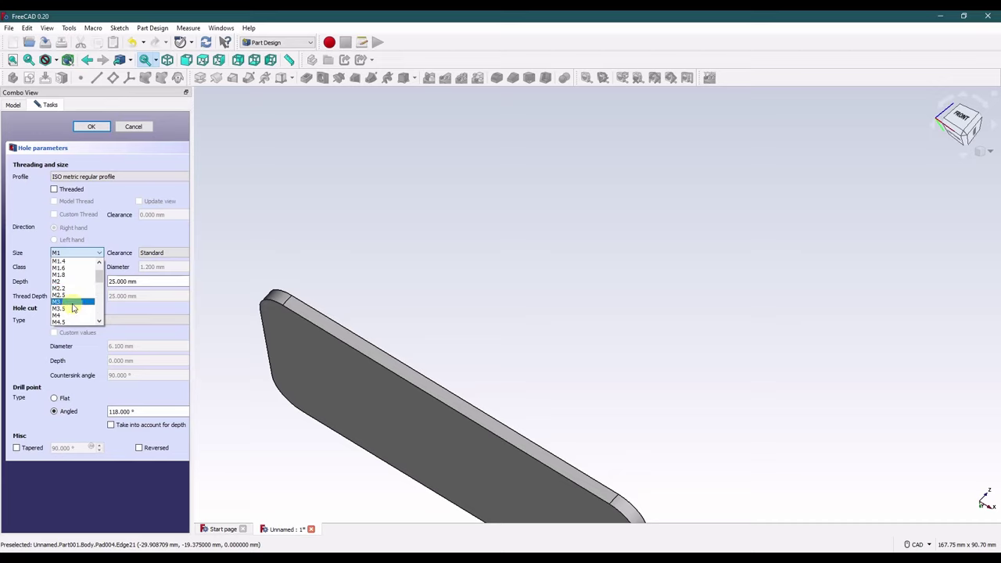
click(71, 302)
click(157, 252)
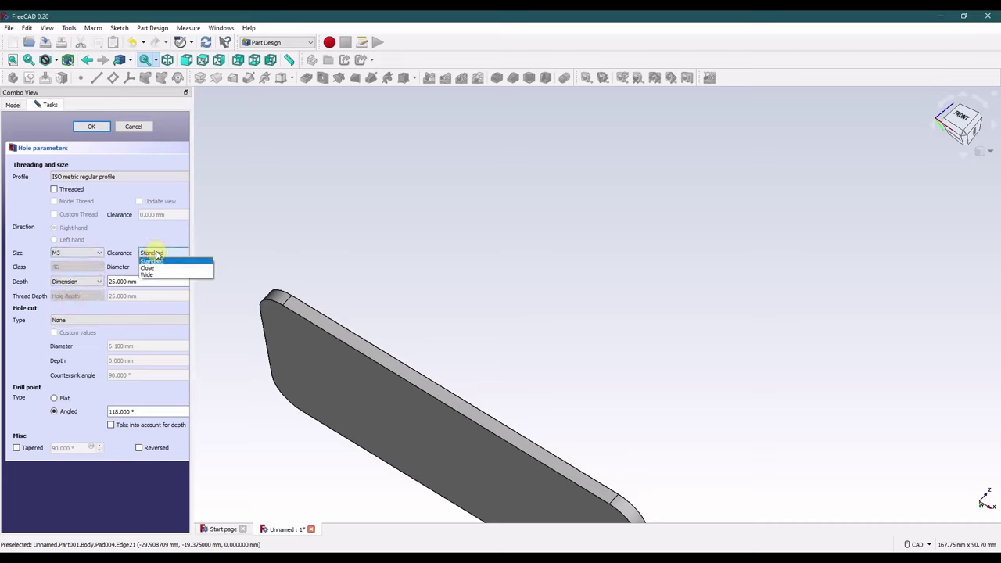
click(159, 255)
click(73, 283)
click(72, 290)
drag(154, 280, 107, 284)
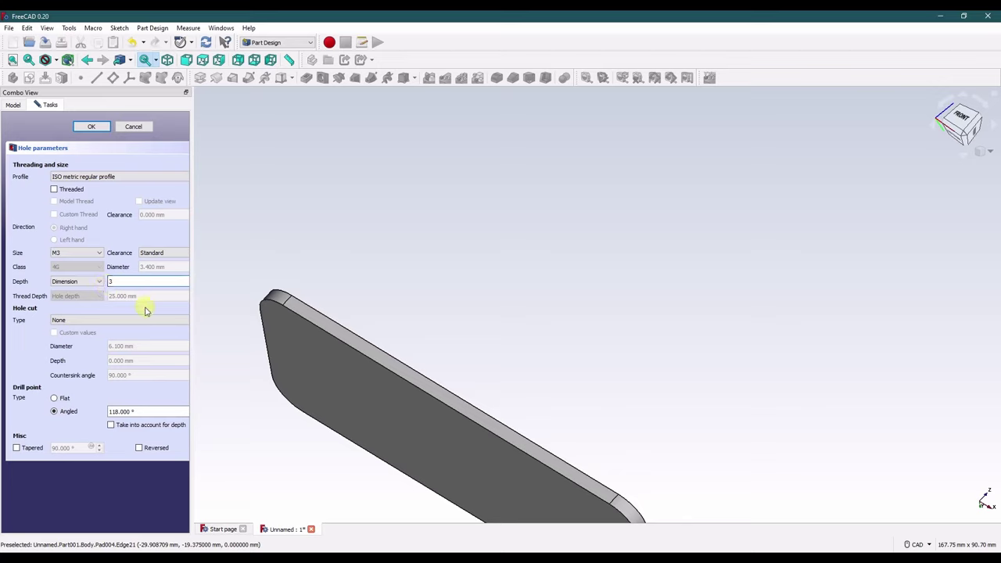
Give the holes a countersink cut, enter its angle, and pan to show both holes.
click(78, 320)
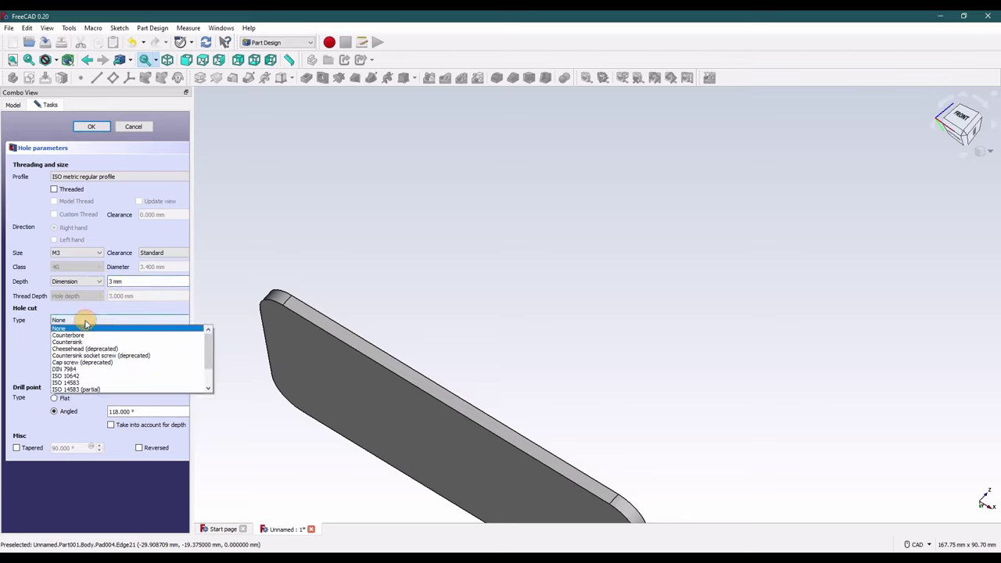
click(94, 342)
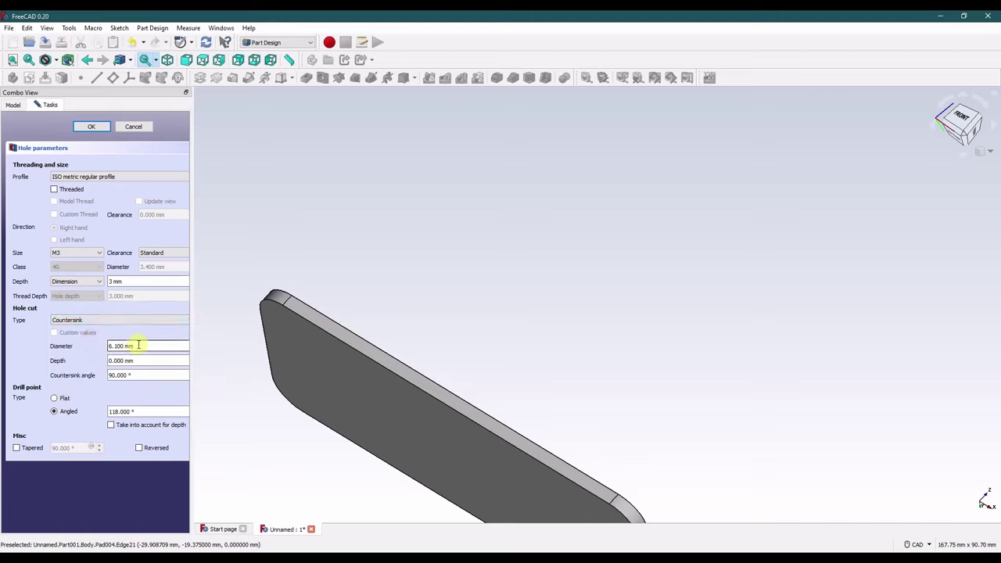
drag(149, 376, 87, 376)
text(98)
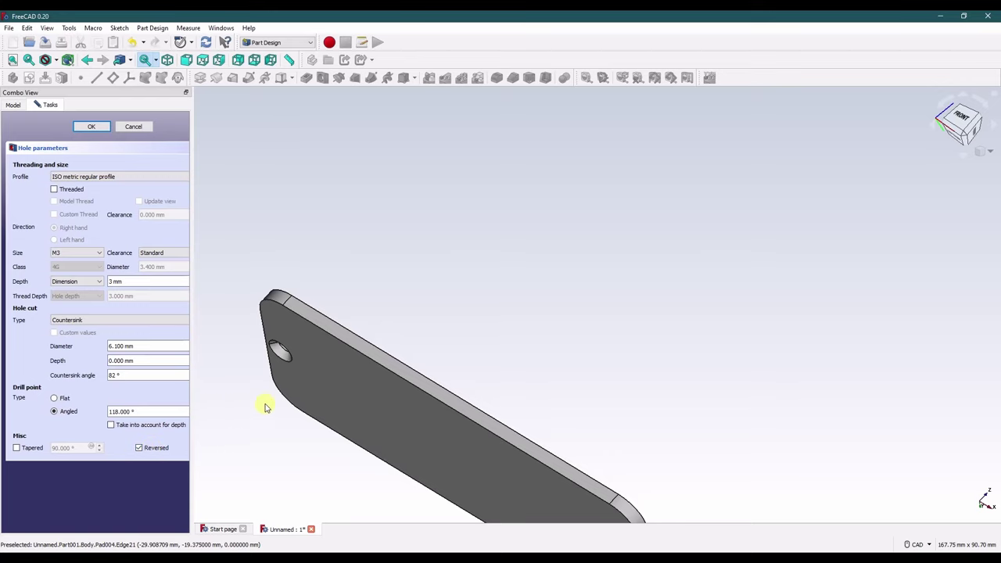
middle_drag(266, 404, 430, 409)
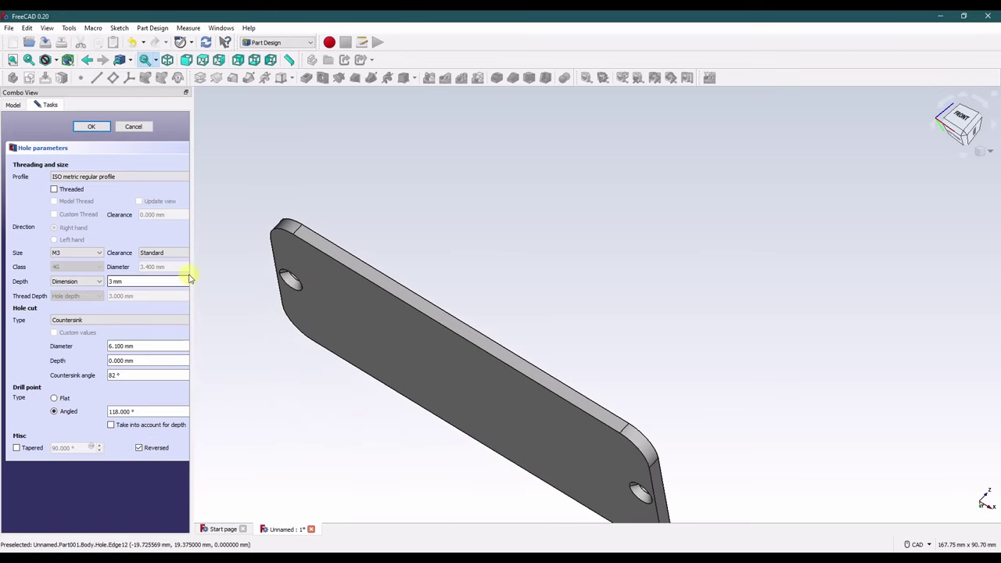
Confirm the Hole feature and view the plate isometrically to inspect both countersunk holes.
click(88, 126)
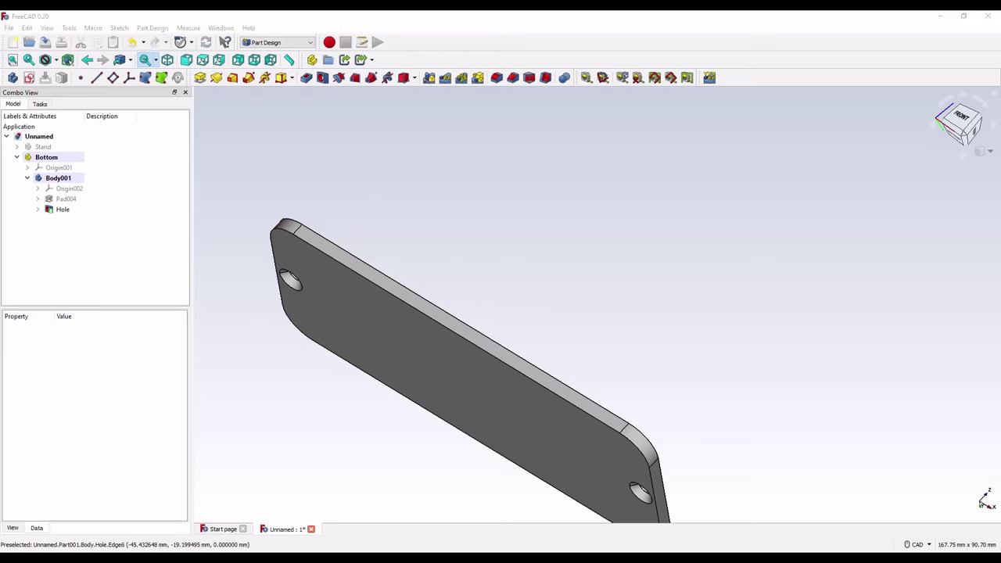
click(430, 219)
click(984, 159)
click(959, 181)
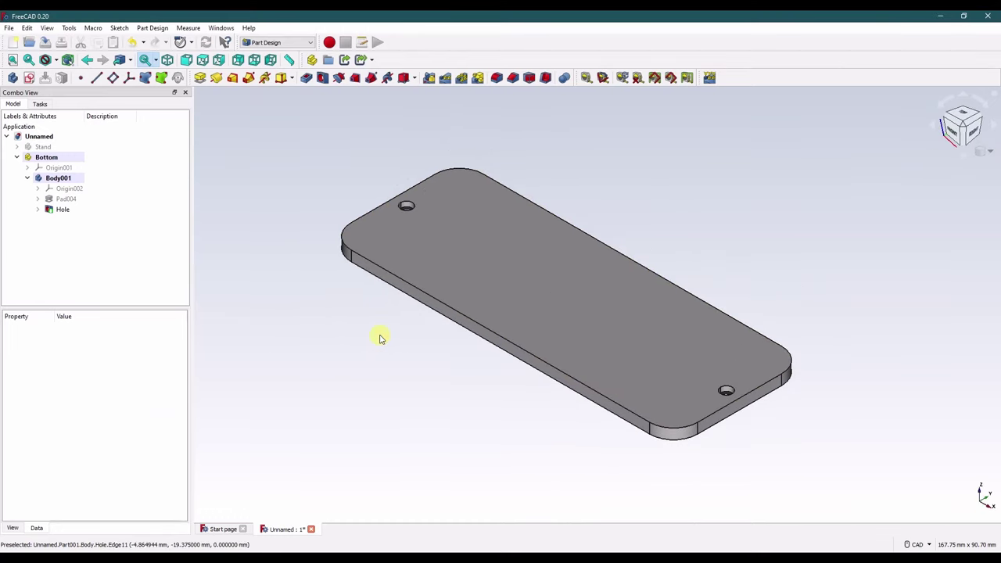
mouse_move(379, 338)
middle_down()
mouse_move(393, 362)
mouse_move(476, 291)
mouse_move(483, 319)
mouse_move(441, 356)
mouse_move(398, 456)
mouse_move(411, 346)
mouse_move(404, 373)
mouse_move(381, 356)
middle_up()
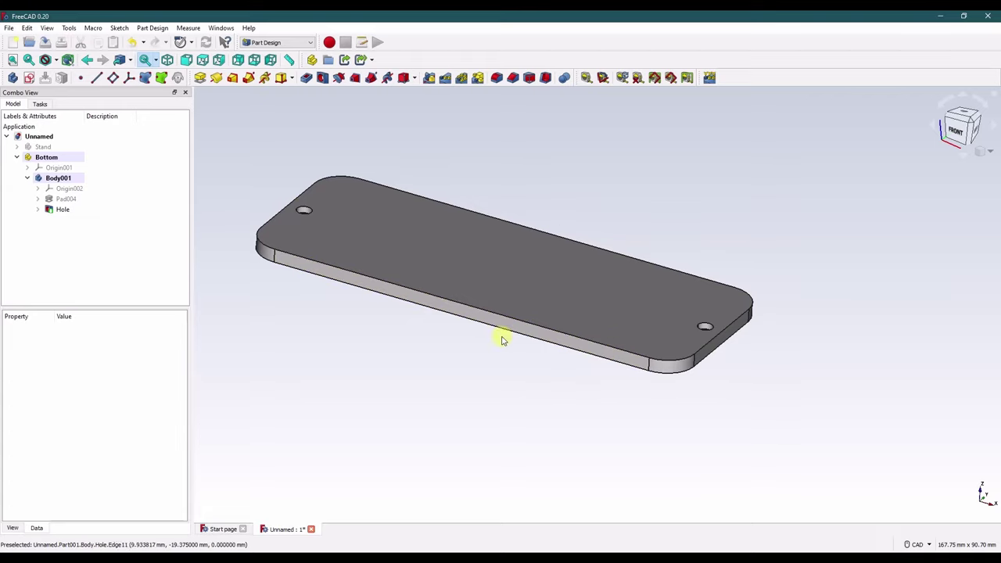
Toggle the Stand part's visibility to check the fit, keeping the slotted box hidden.
click(44, 147)
key(space)
middle_drag(375, 371, 585, 375)
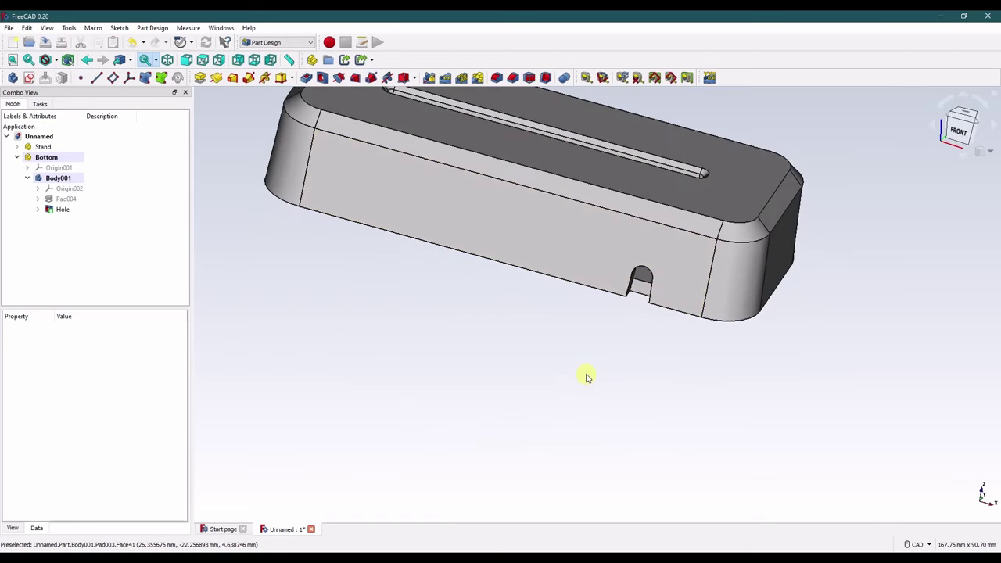
click(44, 156)
key(space)
click(357, 292)
middle_drag(409, 319, 404, 357)
Start a sketch on the plate's XY plane and draw a small rectangle.
click(28, 77)
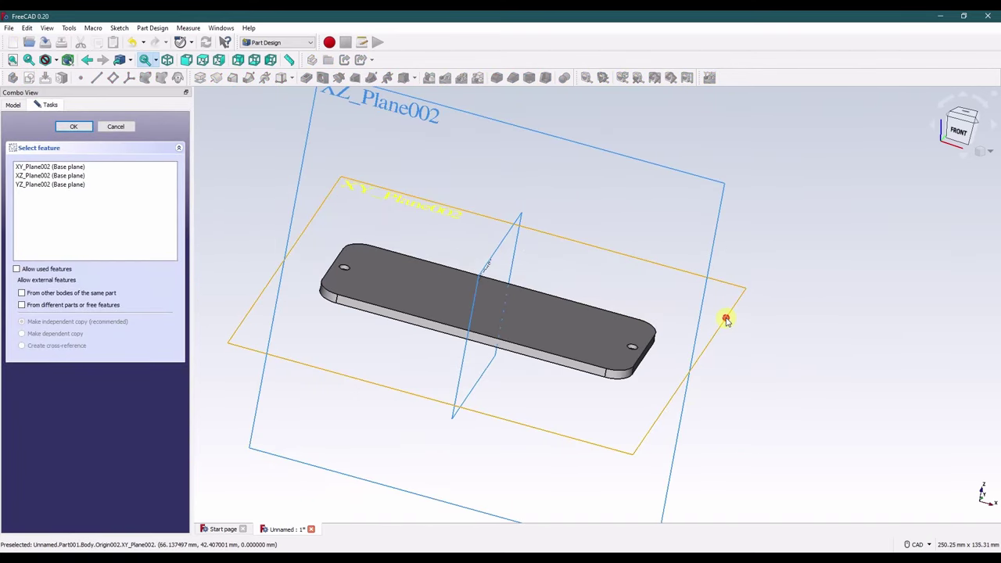
click(727, 320)
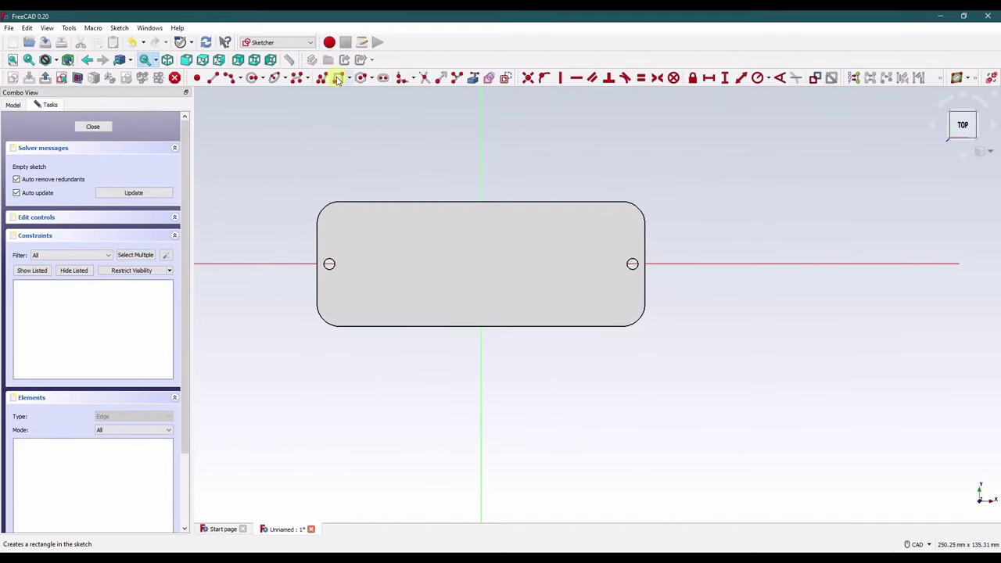
click(338, 78)
click(567, 327)
click(587, 339)
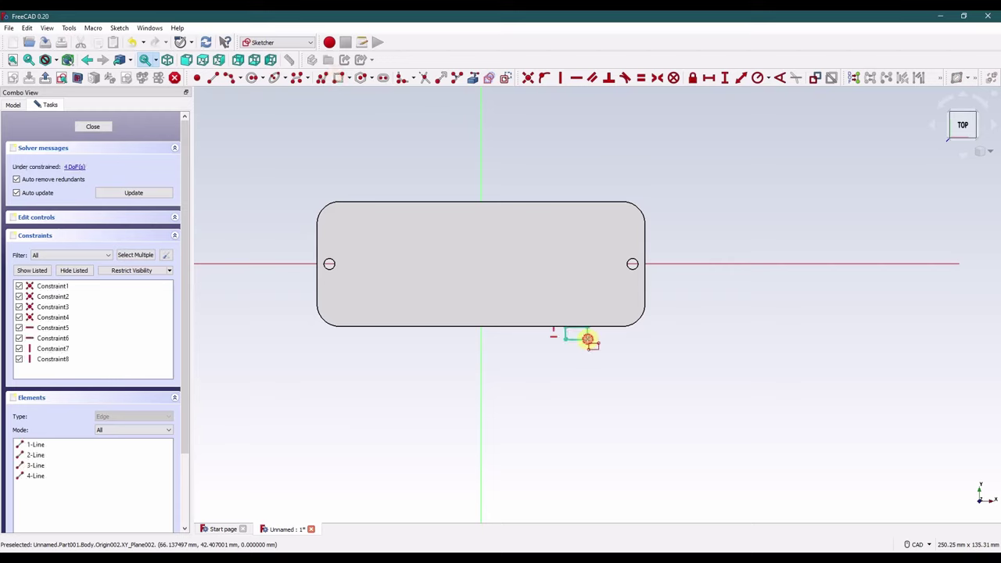
Give the rectangle a 4 mm width and make its adjacent sides equal.
click(576, 338)
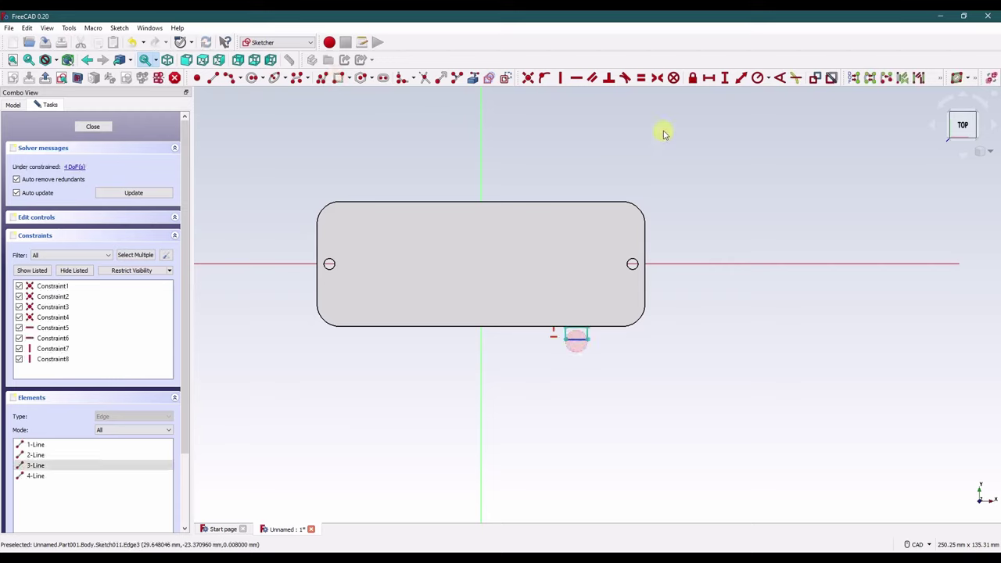
click(708, 78)
text(4)
key(Return)
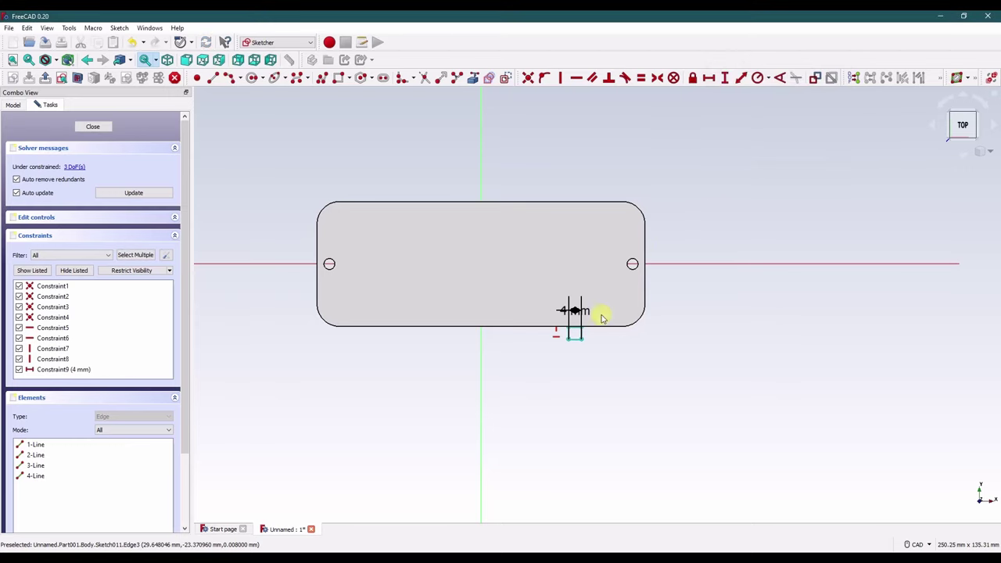
drag(653, 353, 700, 375)
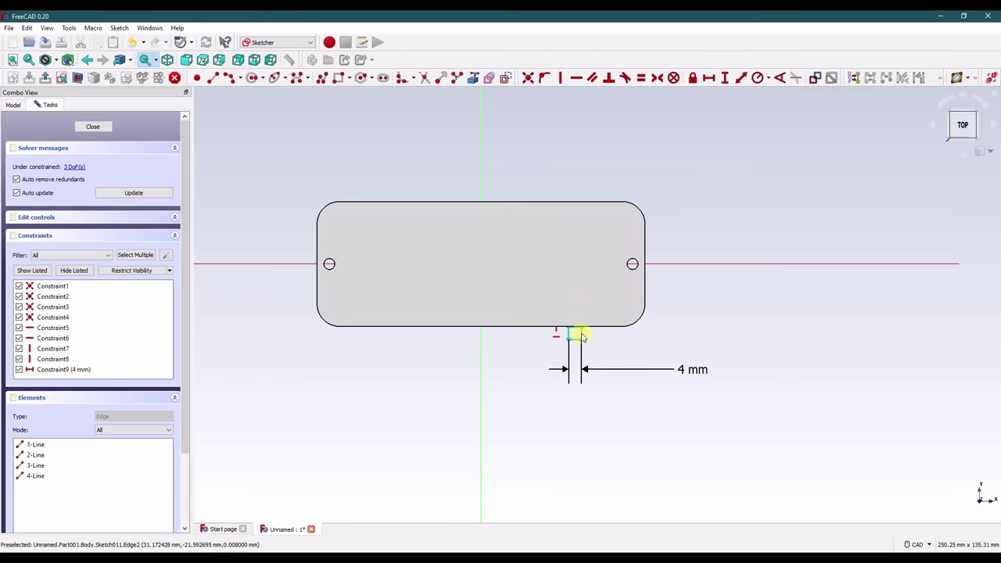
click(582, 338)
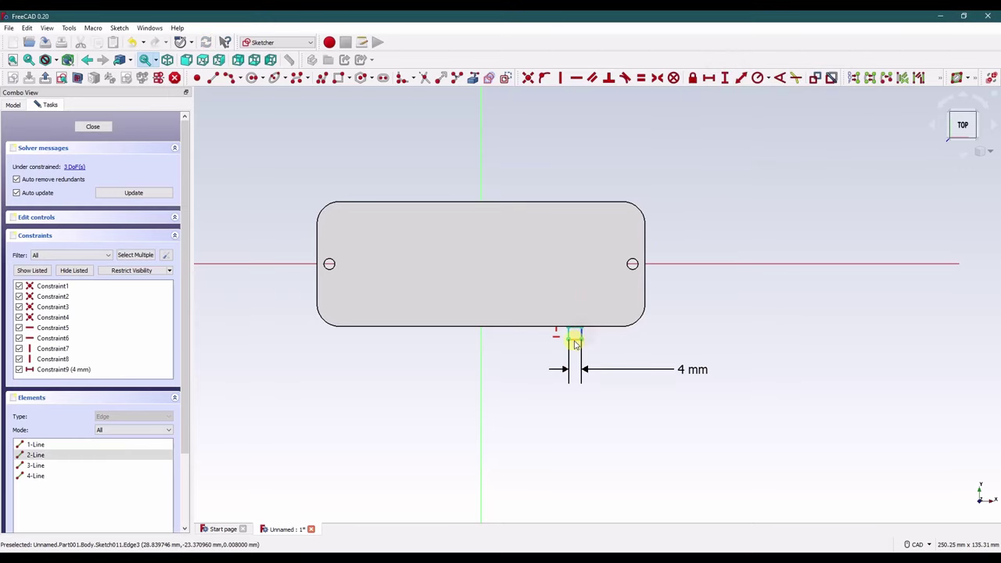
click(572, 342)
click(640, 78)
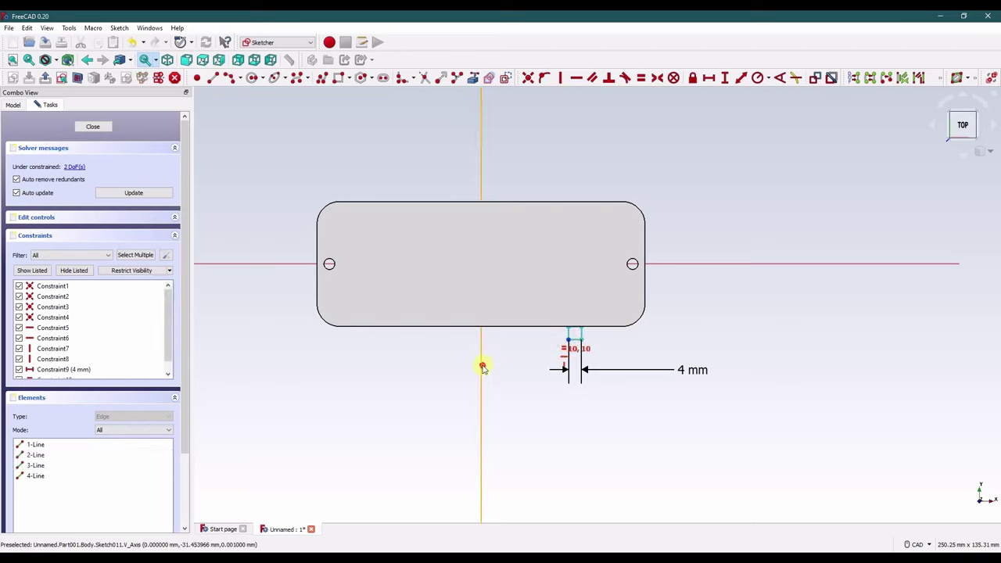
Place the square 28 mm horizontally from the vertical axis.
click(483, 368)
click(708, 77)
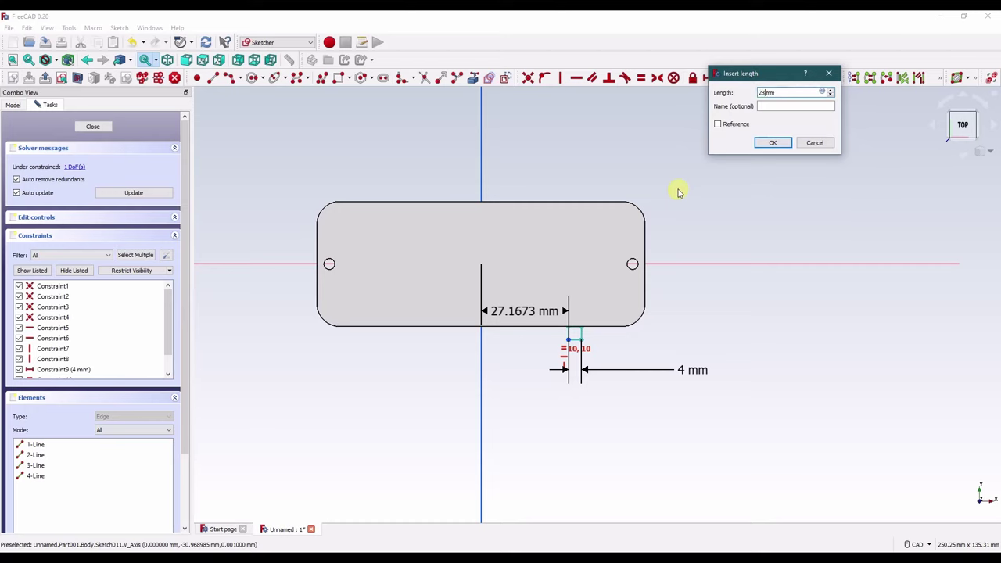
text(28)
key(Return)
drag(534, 311, 522, 394)
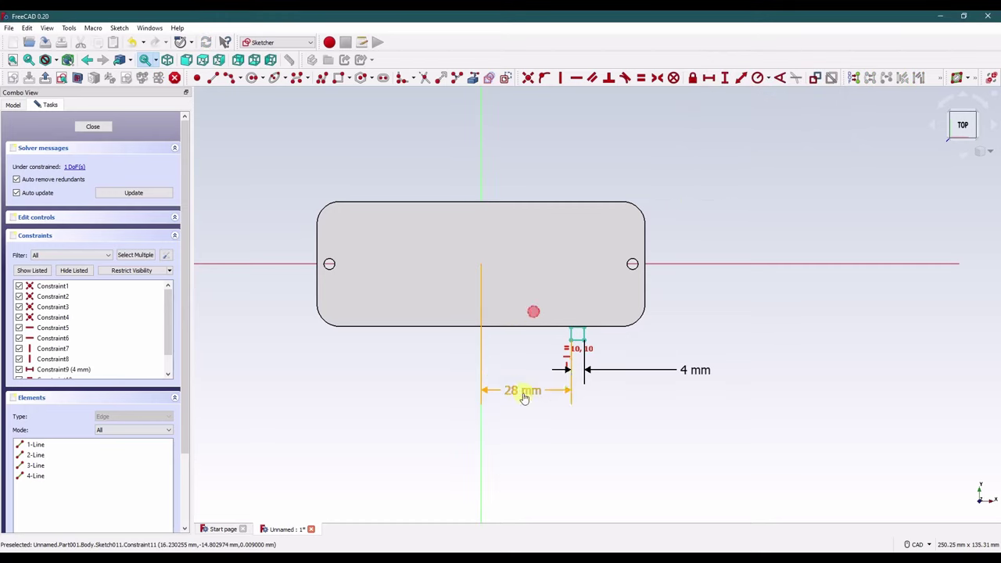
Set the square 22.5 mm vertically from the horizontal axis.
click(583, 342)
click(664, 263)
click(725, 77)
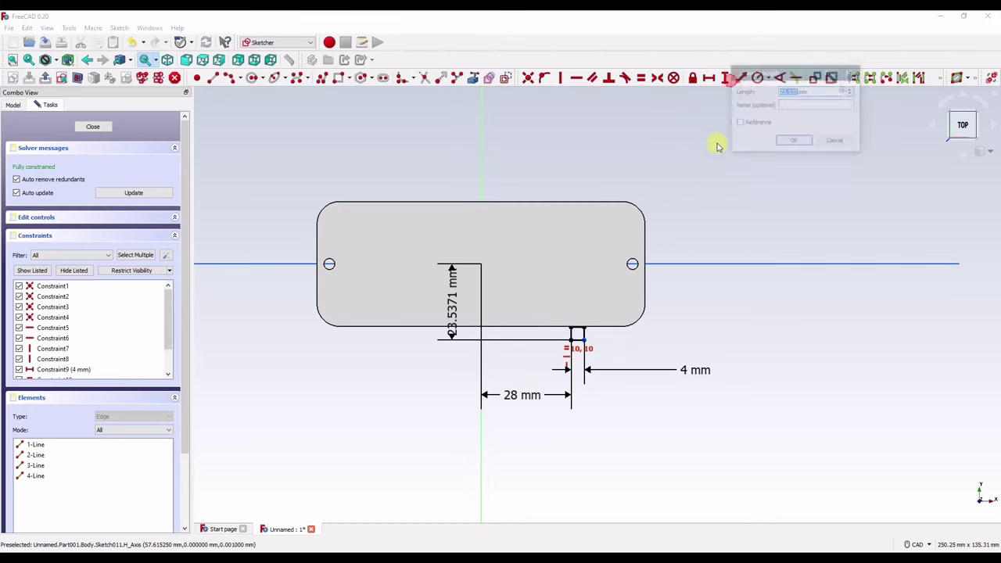
text(22.5)
key(Return)
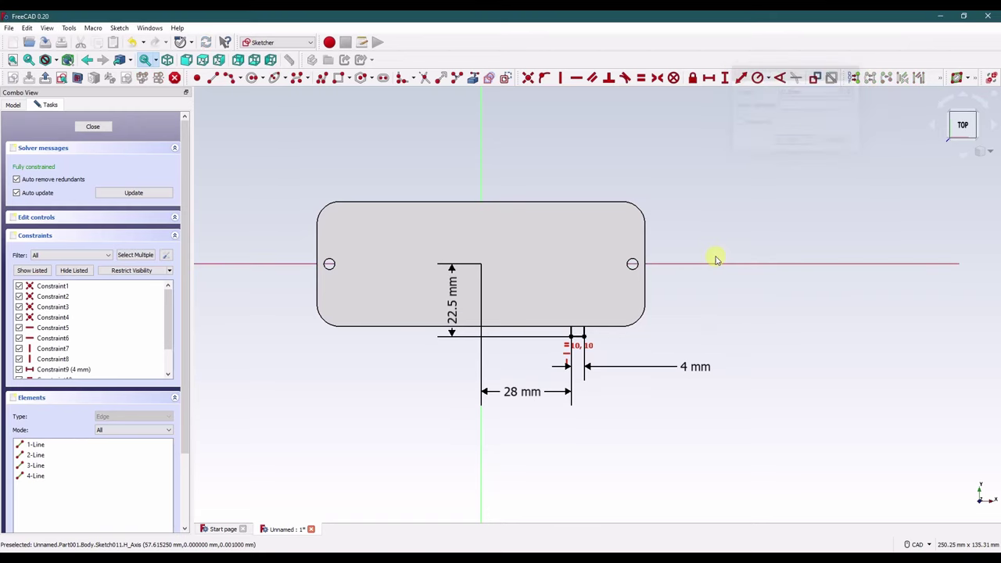
mouse_move(585, 326)
middle_down()
mouse_move(608, 261)
mouse_move(613, 306)
mouse_move(574, 339)
middle_up()
scroll(576, 336, up, 5)
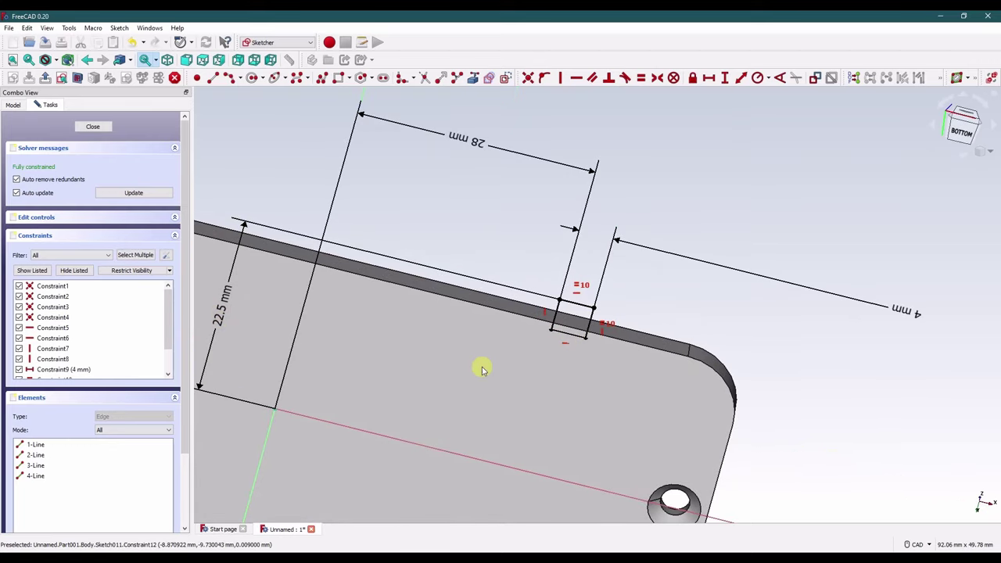
drag(223, 313, 830, 446)
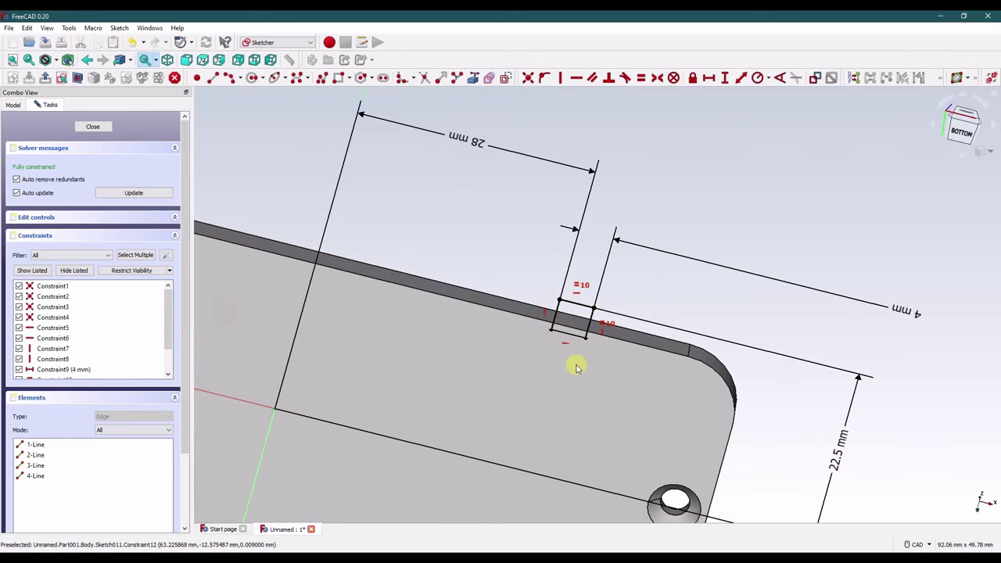
middle_drag(577, 362, 606, 297)
mouse_move(550, 332)
middle_down()
mouse_move(564, 357)
mouse_move(574, 340)
mouse_move(565, 375)
mouse_move(577, 324)
mouse_move(566, 357)
middle_up()
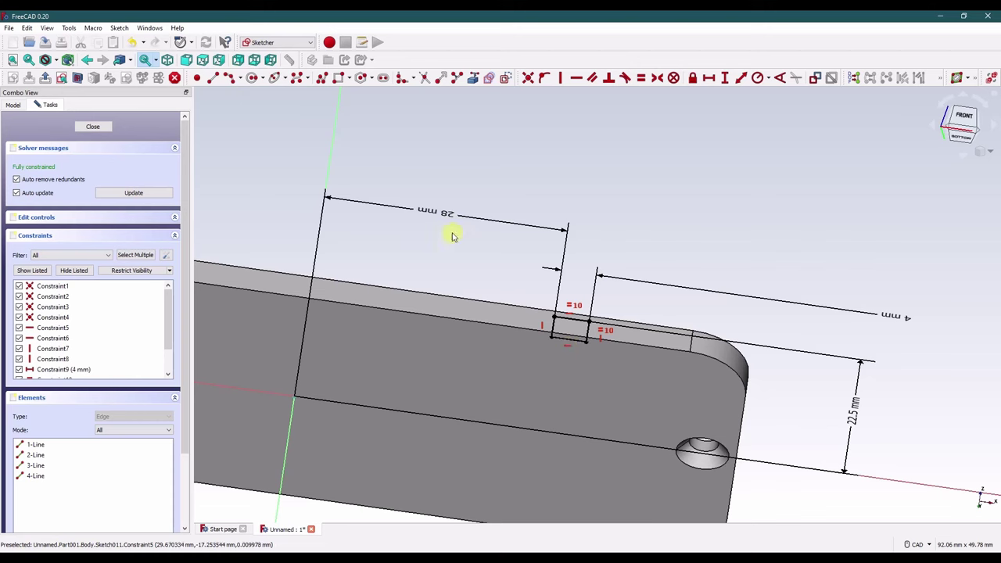
Close the sketch and pad the square 3 mm into a tab.
click(94, 128)
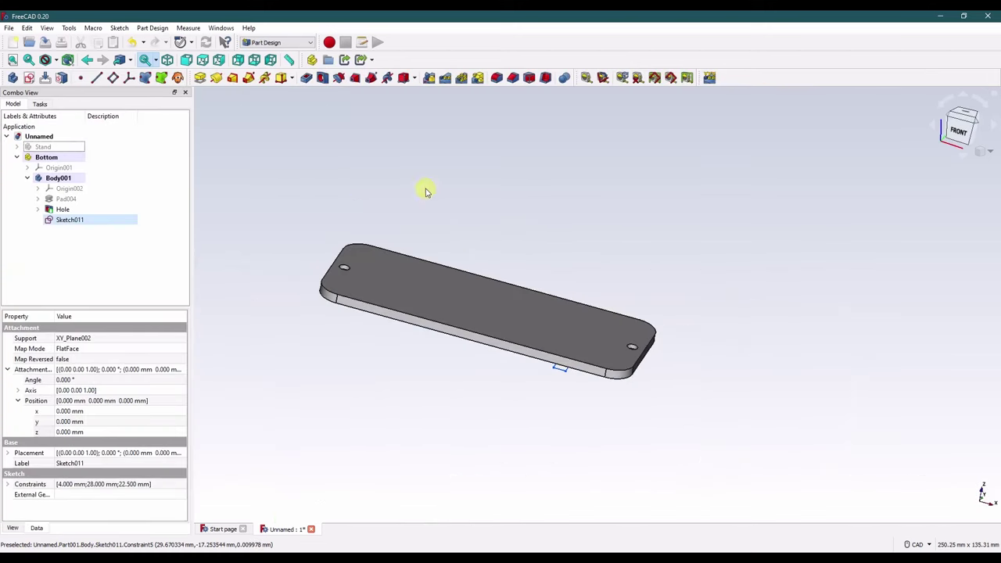
click(200, 78)
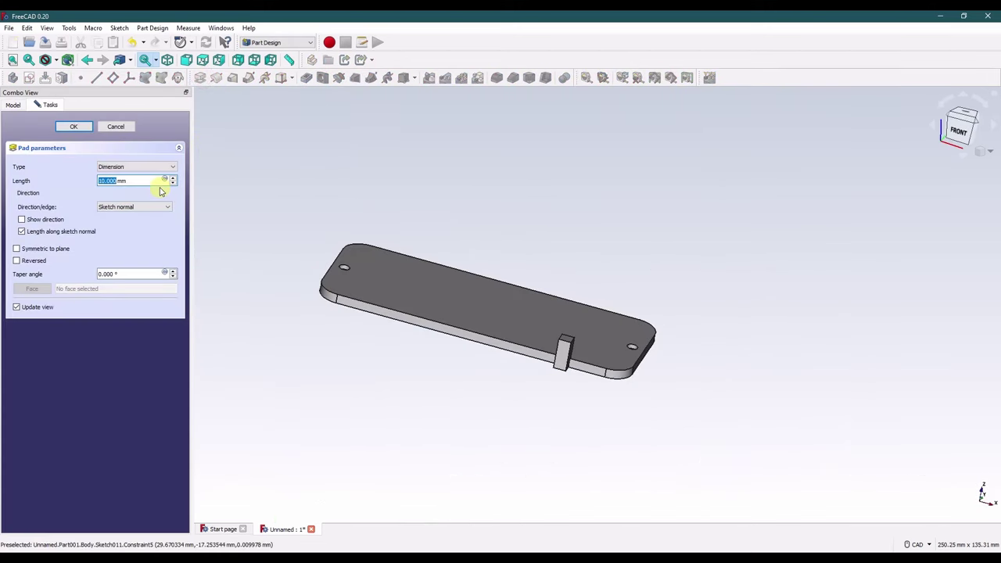
text(3)
key(Return)
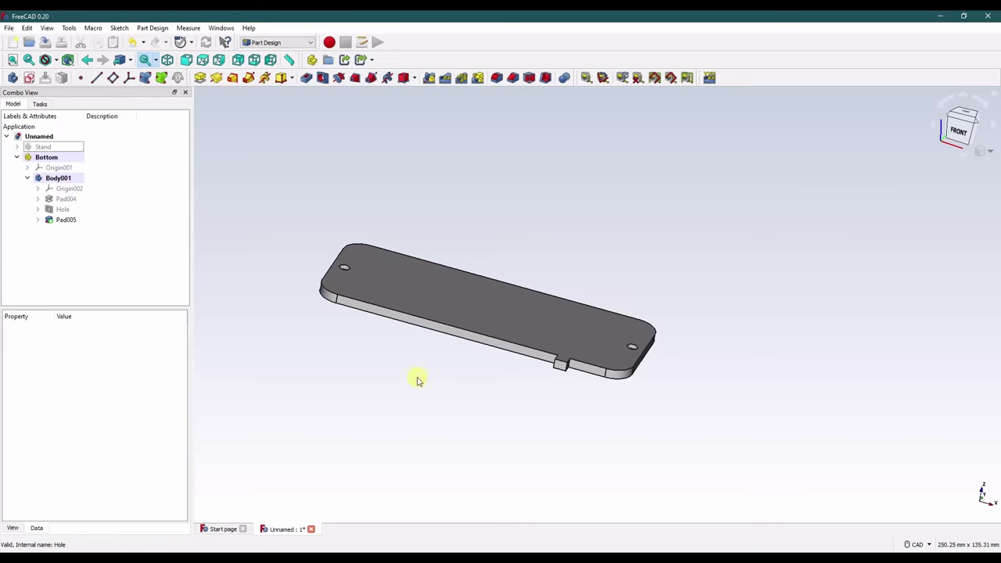
middle_drag(438, 391, 558, 381)
Show the Stand part to check the tab against its notch, then hide it again.
click(44, 147)
key(space)
scroll(555, 401, up, 5)
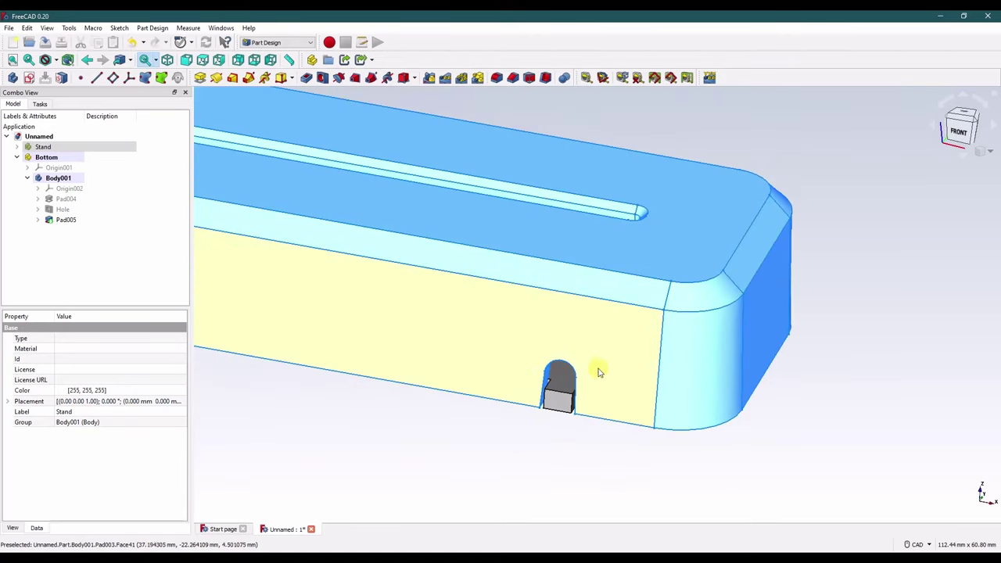
click(547, 440)
middle_drag(555, 422, 738, 409)
scroll(727, 414, down, 1)
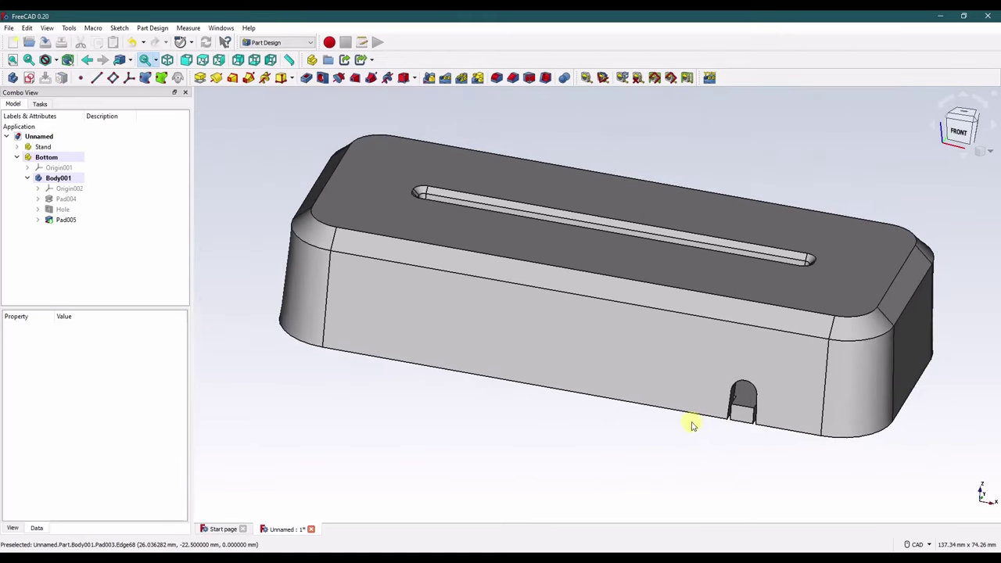
scroll(673, 414, down, 1)
middle_drag(595, 444, 221, 263)
click(43, 147)
key(space)
click(418, 391)
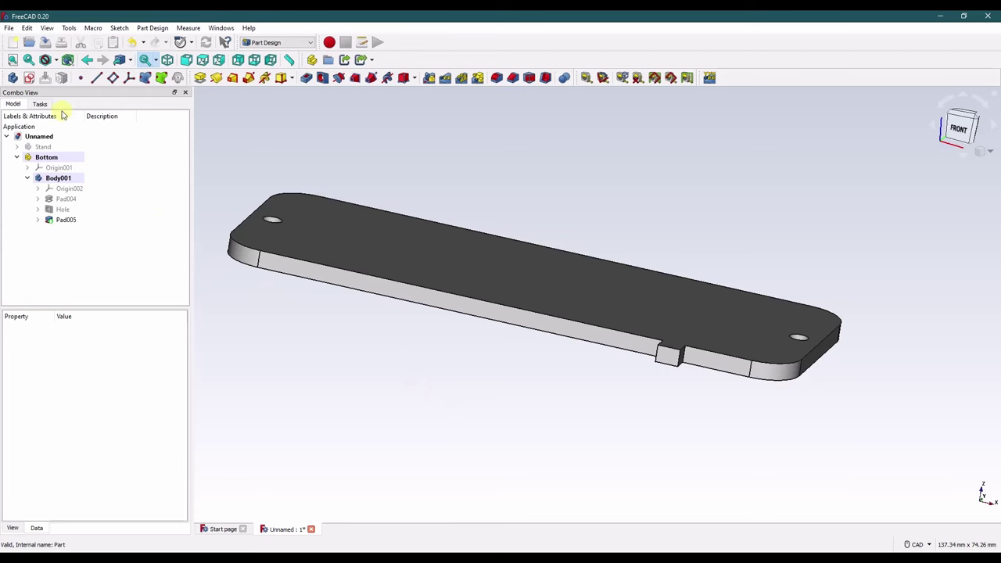
Start a new sketch on the YZ plane.
click(29, 77)
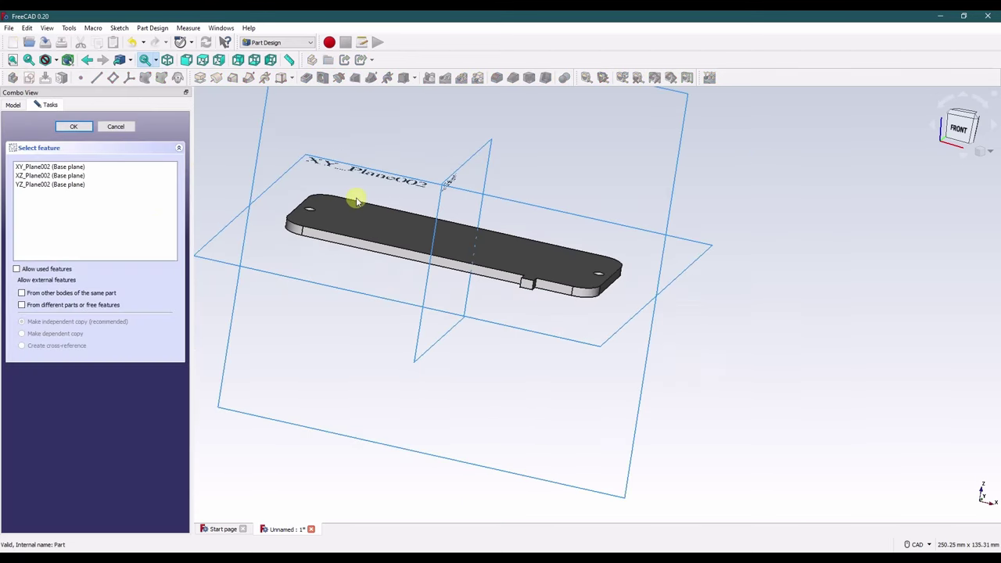
click(480, 157)
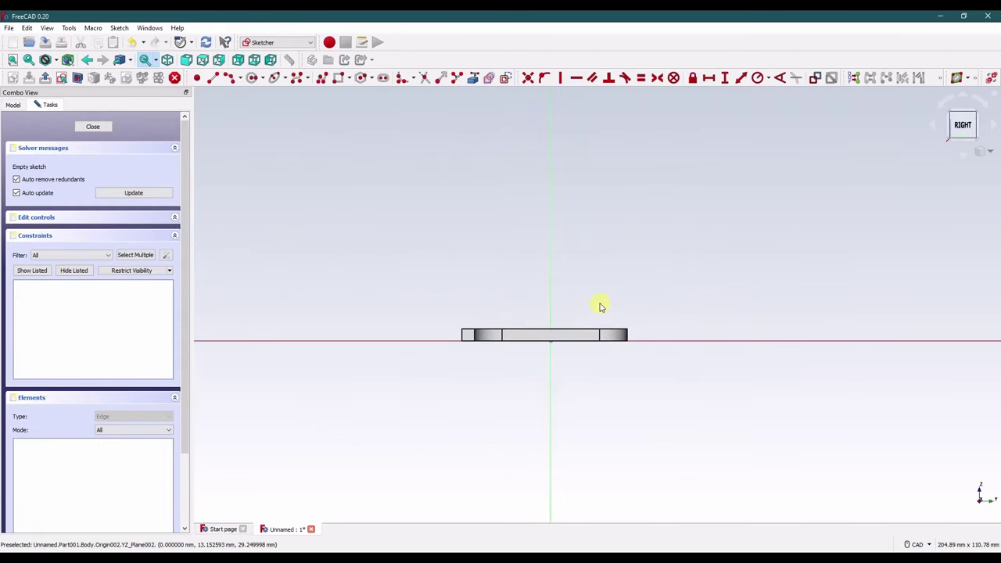
scroll(586, 301, up, 5)
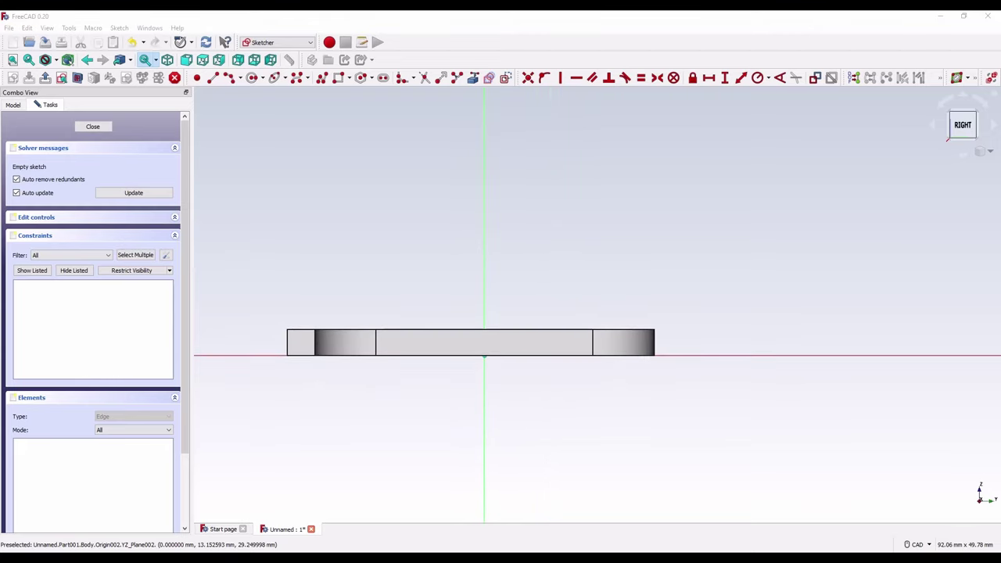
click(385, 280)
scroll(548, 318, up, 4)
Draw two upright rectangles on either side of the vertical axis above the plate.
click(336, 78)
click(421, 335)
click(397, 271)
click(513, 335)
click(535, 269)
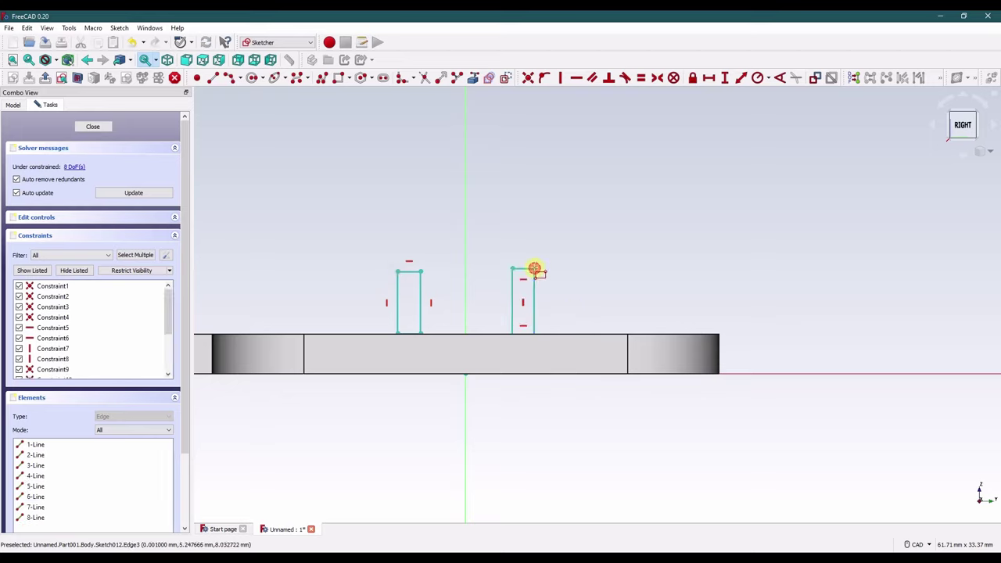
Make the rectangles' inner top corners symmetric about the vertical axis.
click(420, 272)
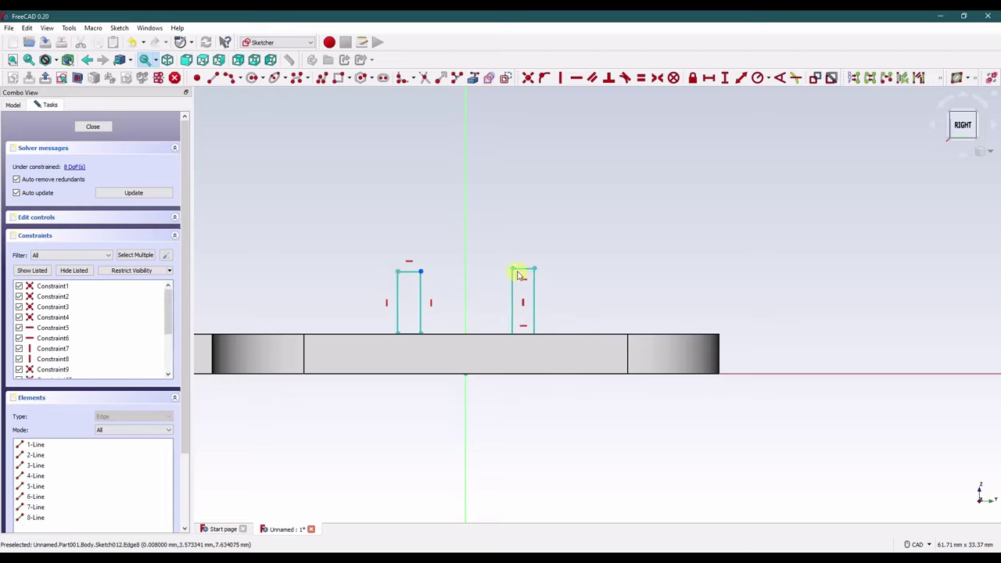
click(513, 269)
click(466, 228)
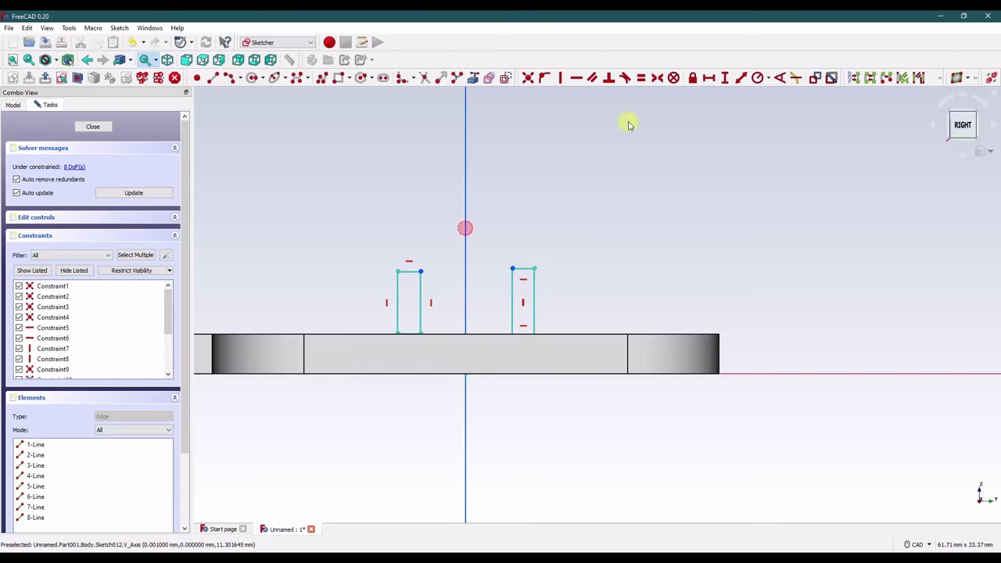
click(657, 78)
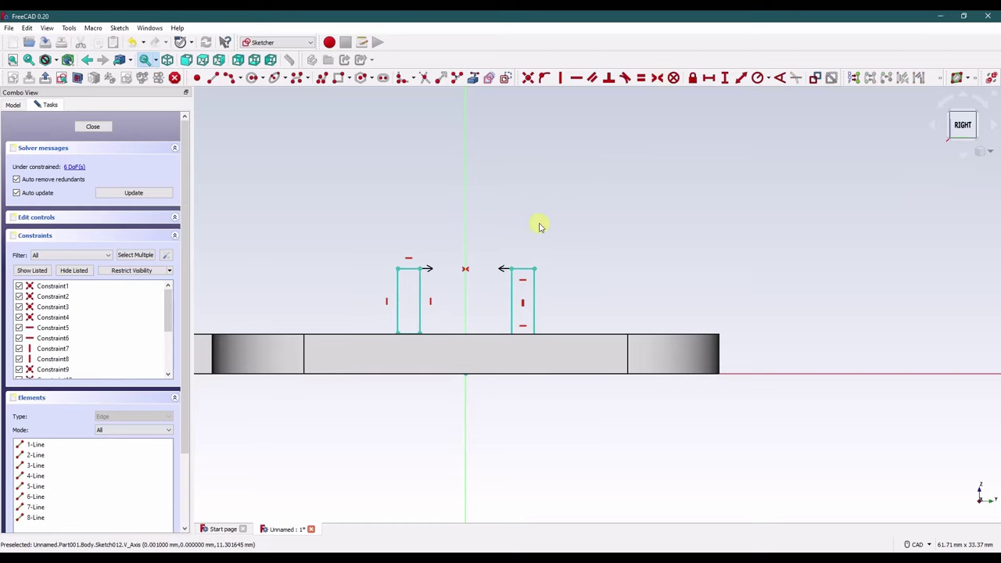
Constrain both rectangles to equal widths and equal heights.
click(524, 269)
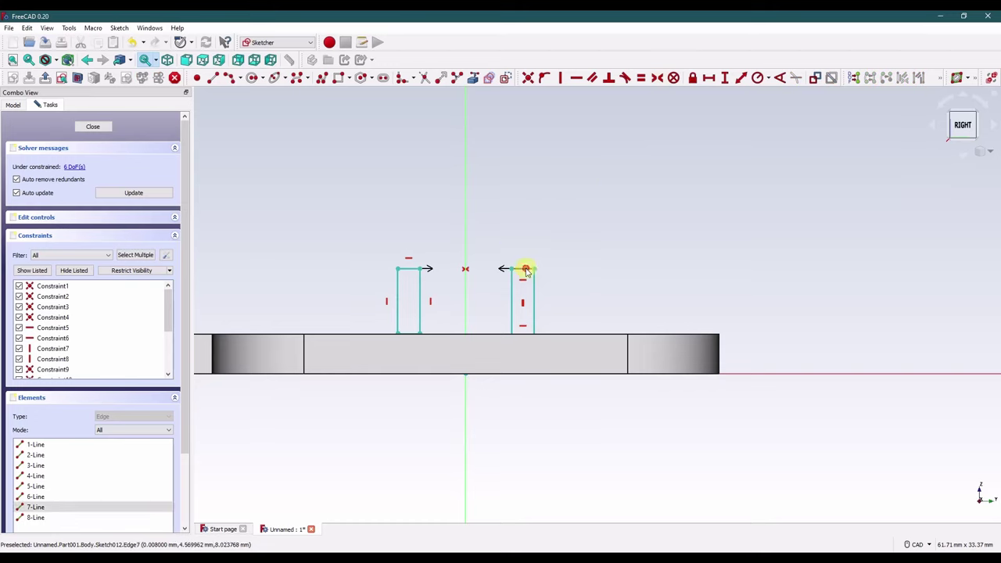
click(410, 268)
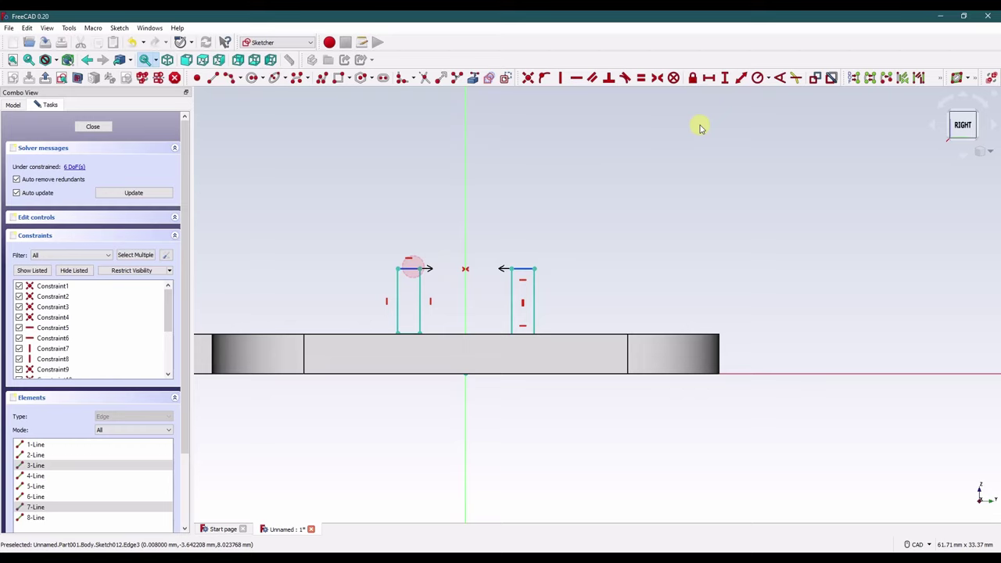
click(641, 78)
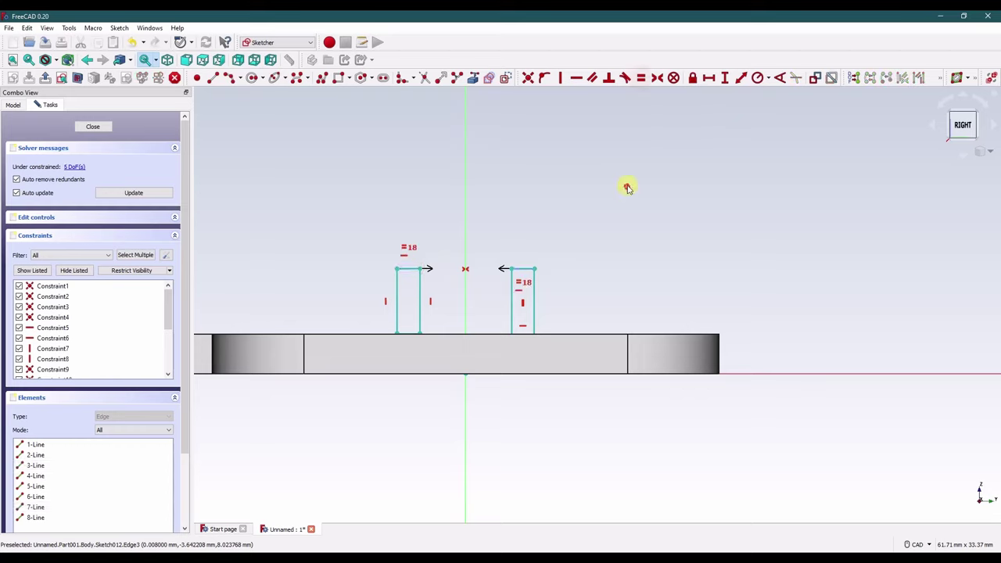
click(513, 327)
click(420, 311)
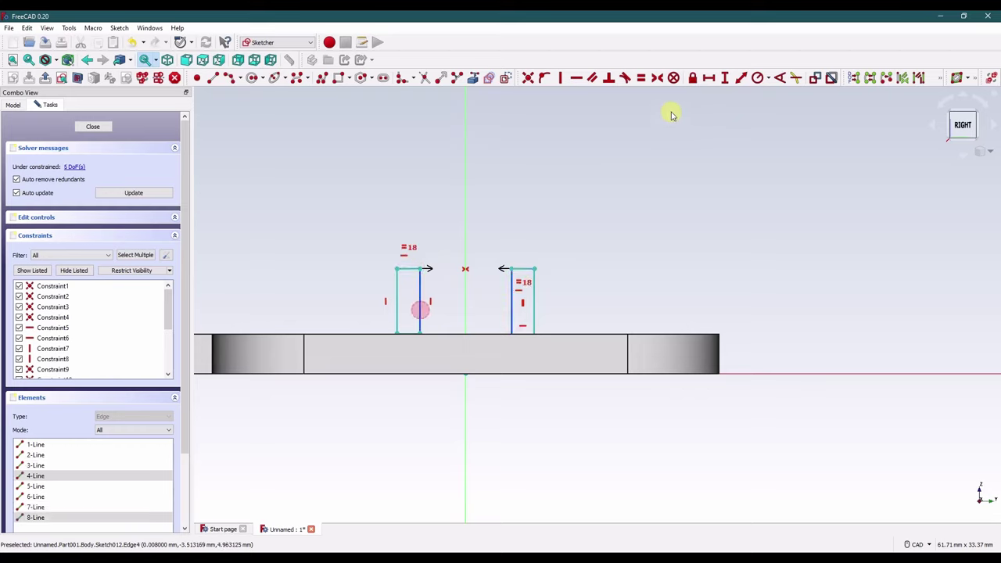
click(641, 78)
Raise the left rectangle's bottom edge and pick its corner with the horizontal axis.
drag(418, 333, 420, 326)
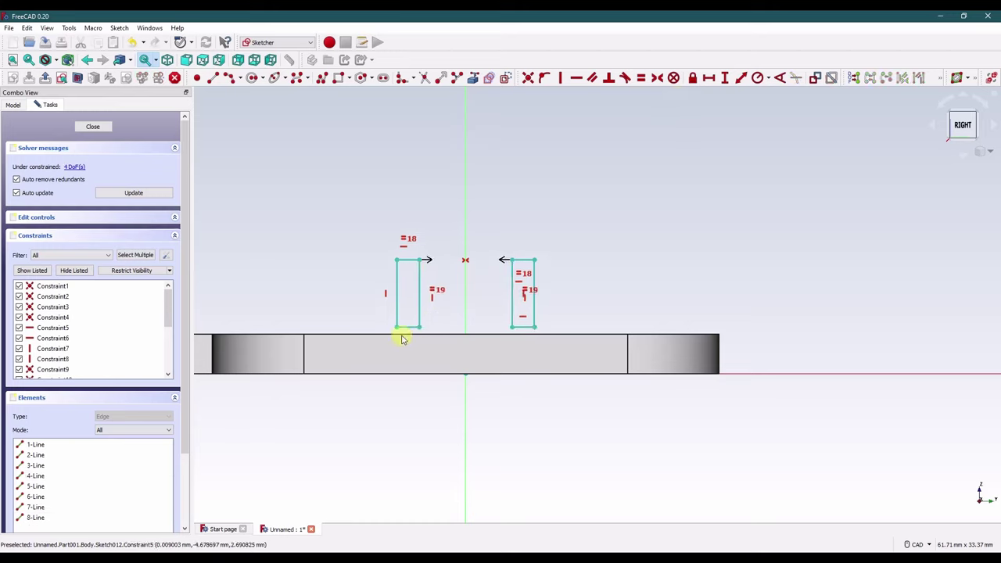
click(396, 327)
middle_click(490, 349)
click(247, 369)
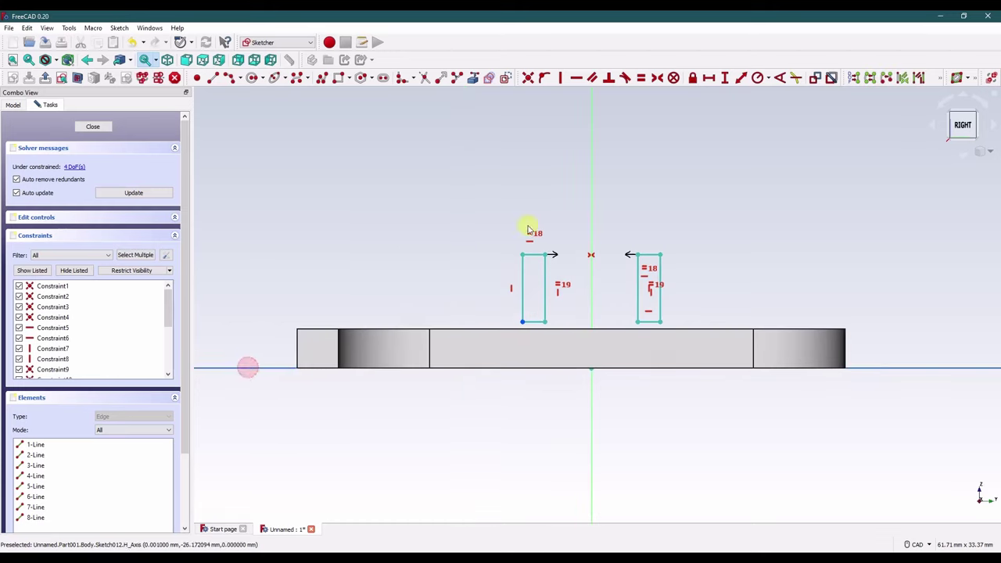
Set the rectangles 3 mm above the horizontal axis and 12 mm apart.
click(725, 77)
text(3.534)
key(Return)
drag(493, 347, 383, 231)
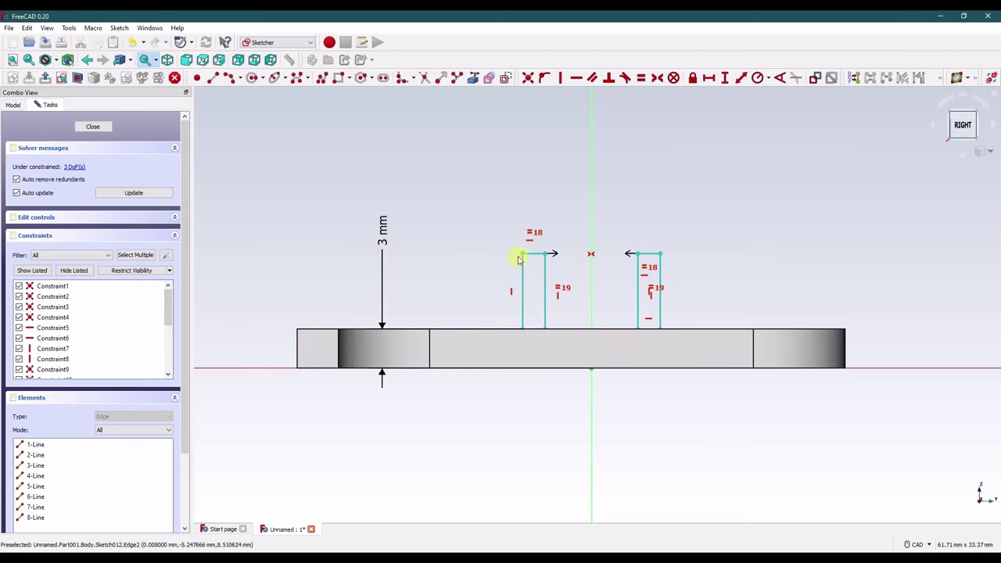
click(546, 254)
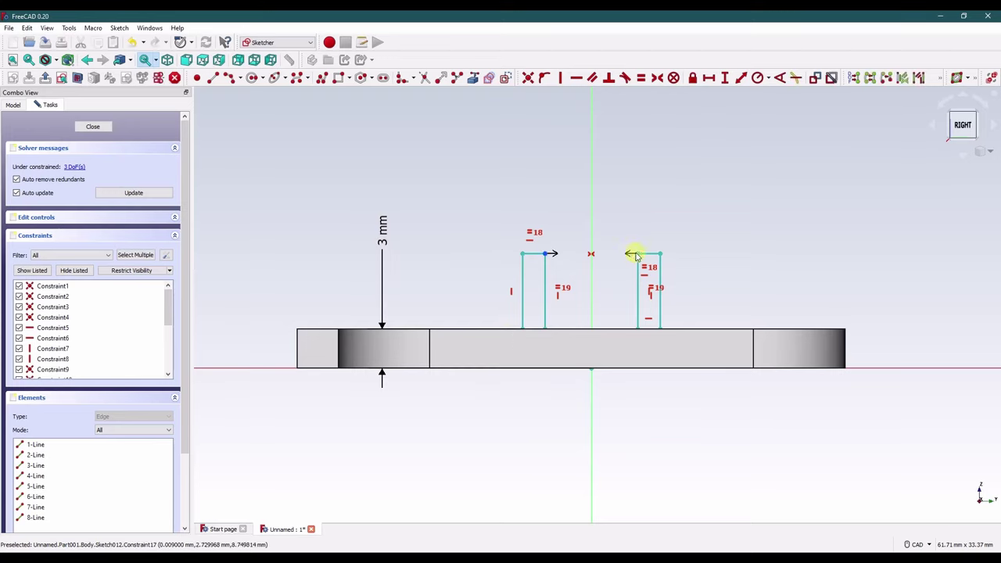
click(709, 78)
text(12)
key(Return)
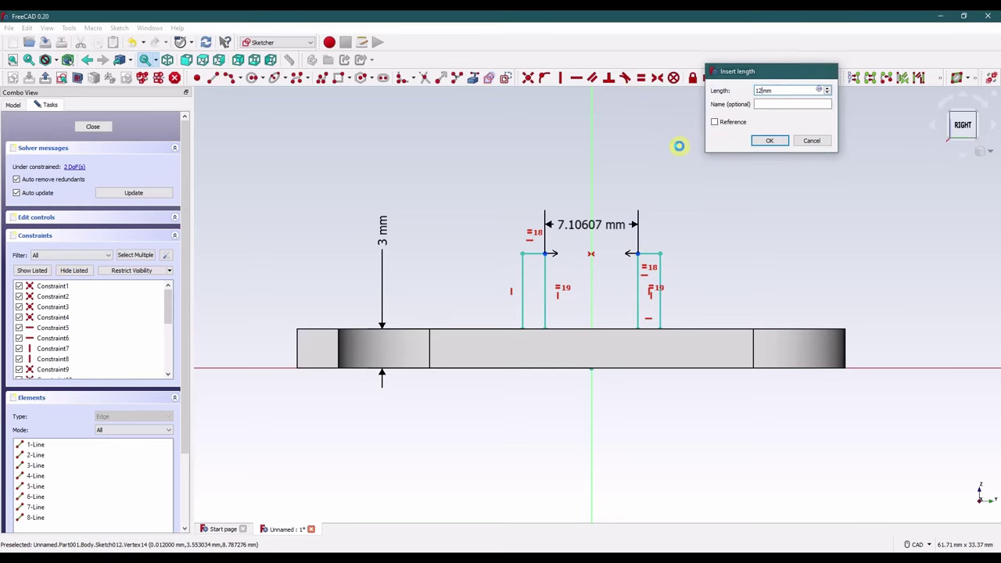
Constrain the rectangle height to 5 mm.
drag(522, 260, 454, 254)
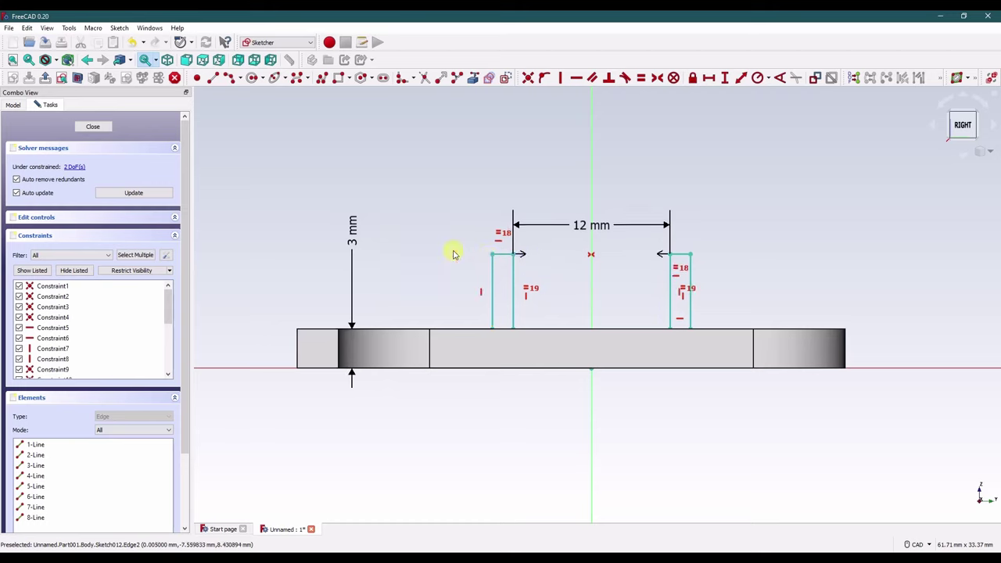
click(690, 271)
click(447, 242)
click(492, 270)
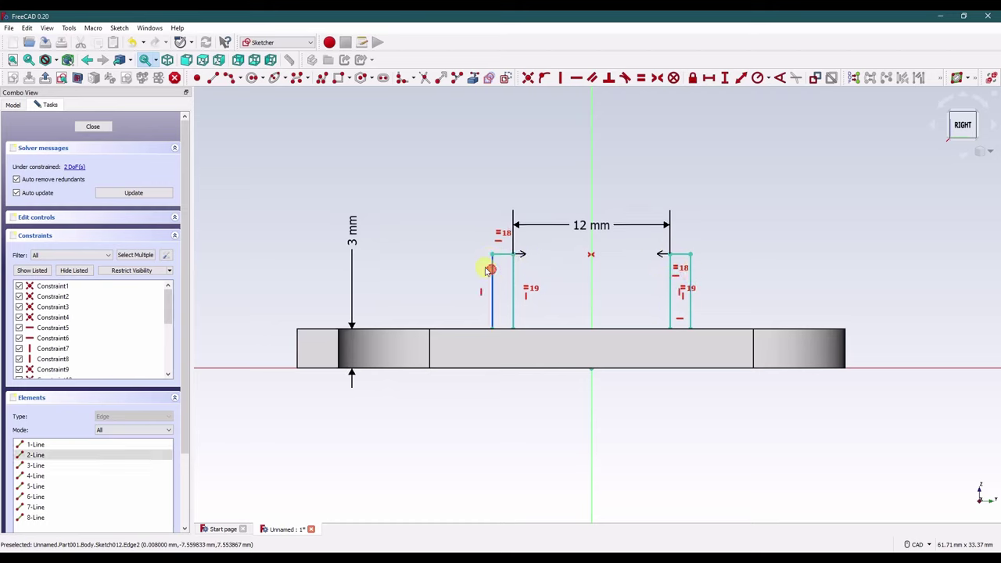
click(725, 77)
text(5)
key(Return)
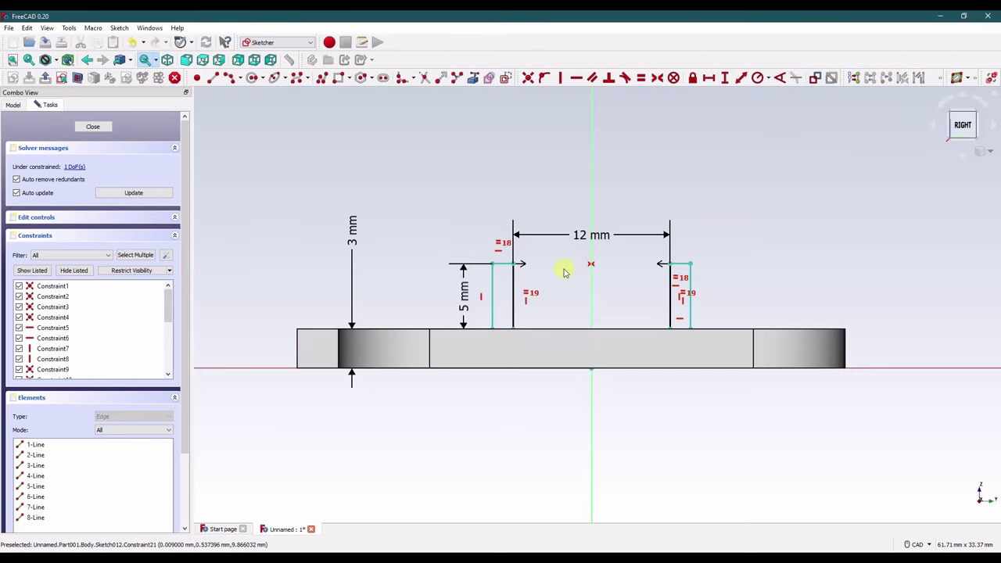
drag(467, 290, 436, 202)
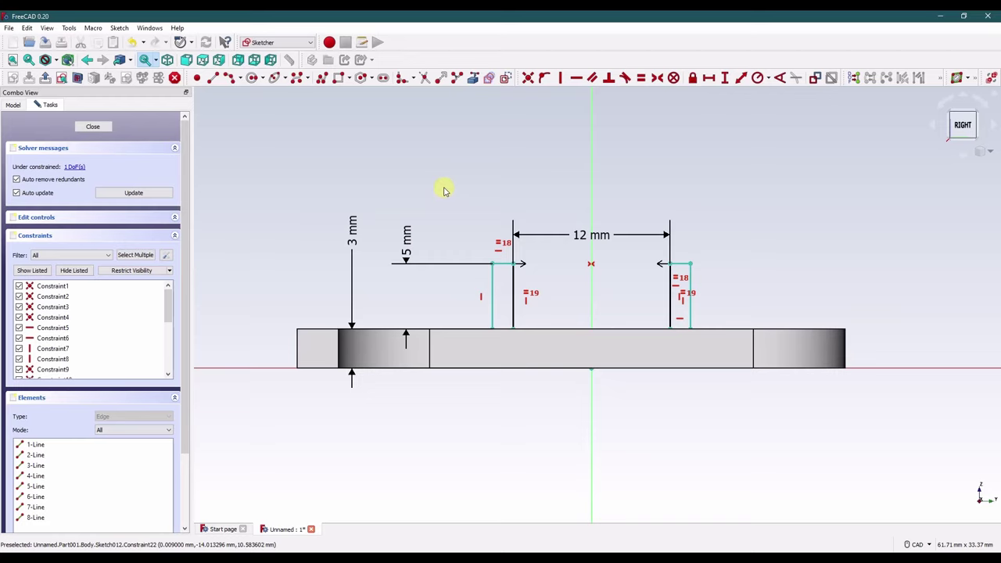
Constrain the rectangle width to 3 mm, fully constraining the sketch.
click(503, 263)
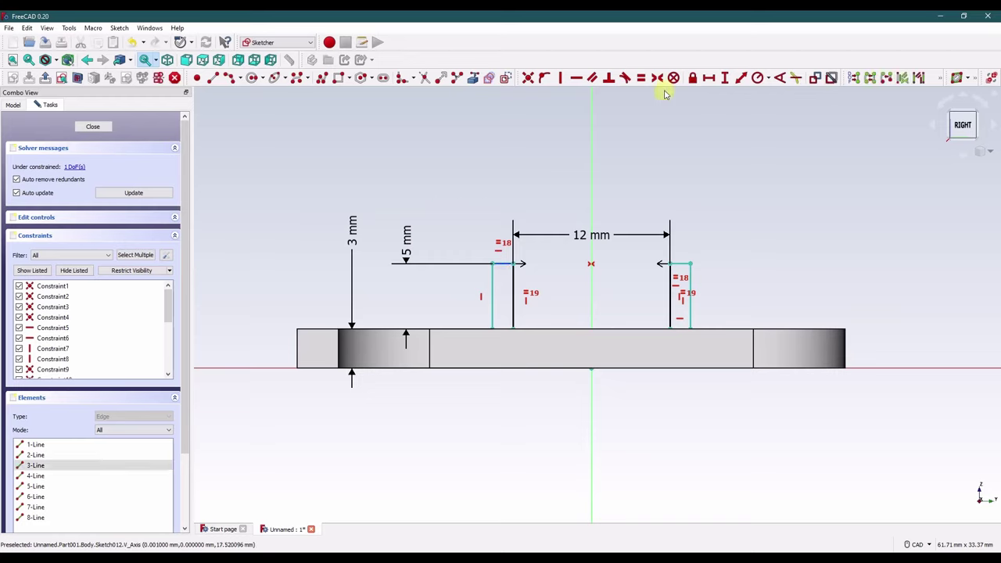
click(709, 78)
text(3)
key(Return)
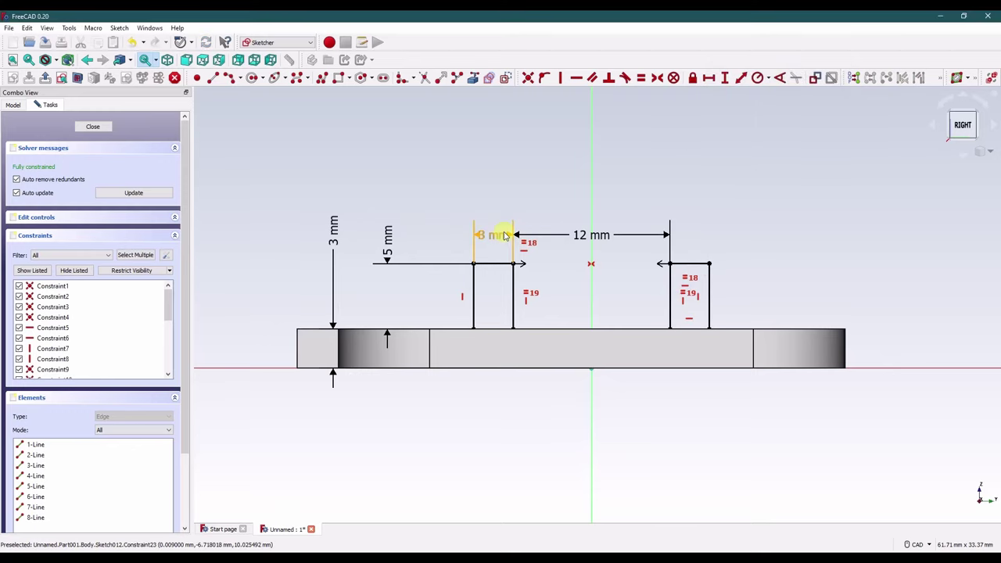
drag(487, 230, 407, 191)
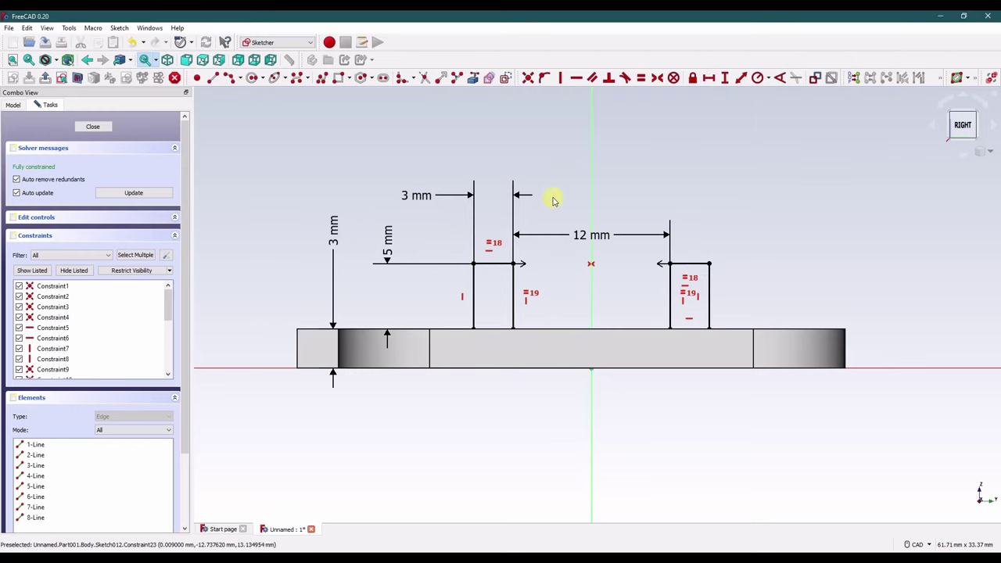
Pad Sketch012 by 65 mm symmetric to plane, keeping Dimension type and sketch-normal direction.
click(114, 127)
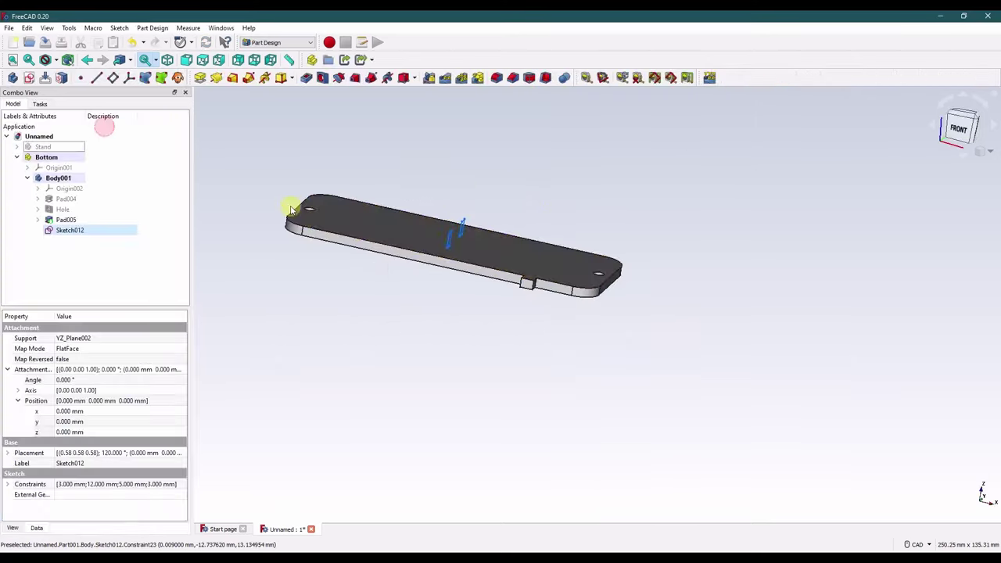
mouse_move(402, 320)
middle_down()
mouse_move(337, 317)
mouse_move(323, 351)
middle_up()
click(71, 230)
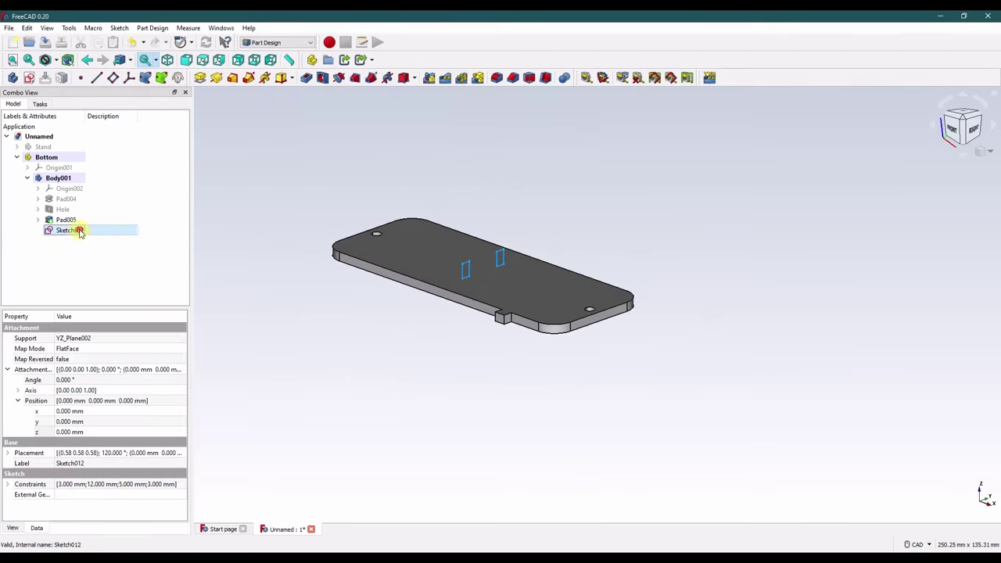
click(201, 78)
click(125, 167)
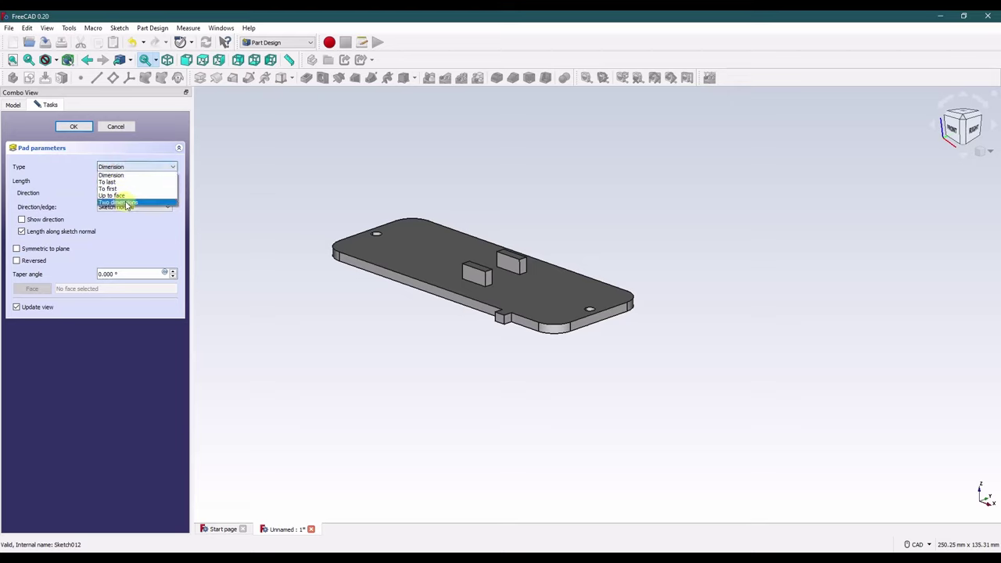
click(128, 165)
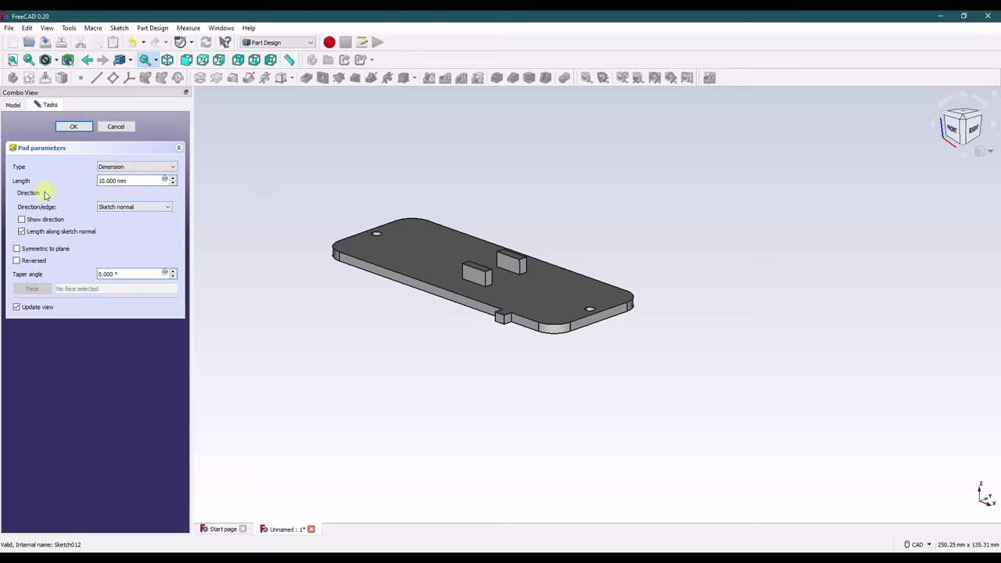
click(158, 206)
click(156, 207)
click(45, 250)
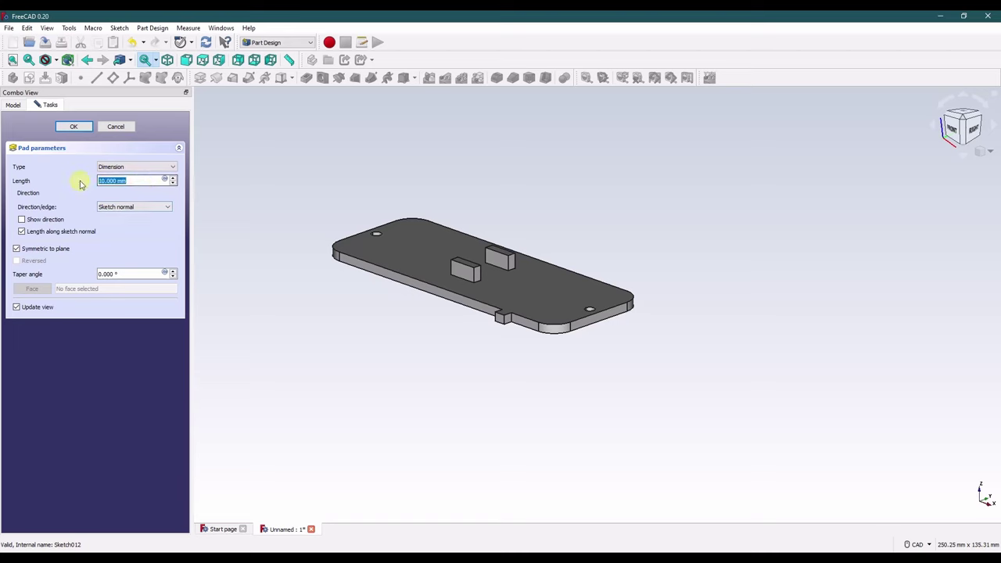
text(65)
key(Return)
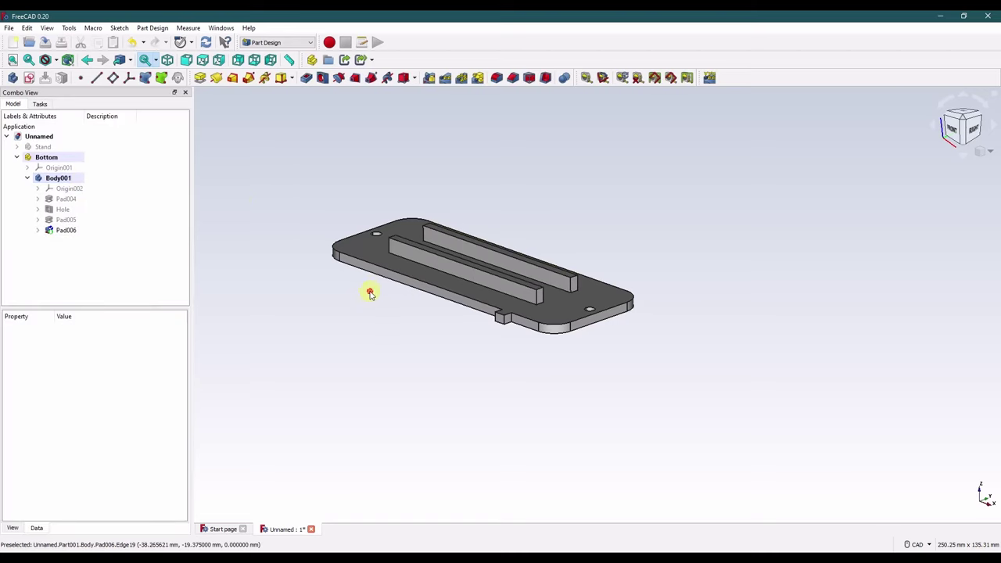
Chamfer one rail end edge with a 4.99 mm size.
middle_drag(500, 344, 467, 393)
scroll(485, 366, up, 5)
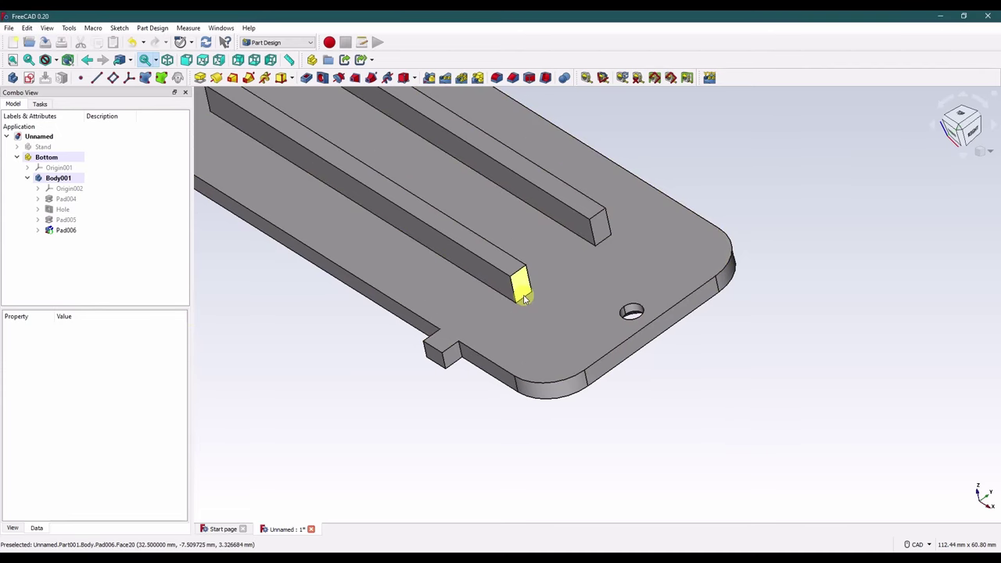
click(525, 300)
click(524, 299)
middle_drag(527, 301, 618, 192)
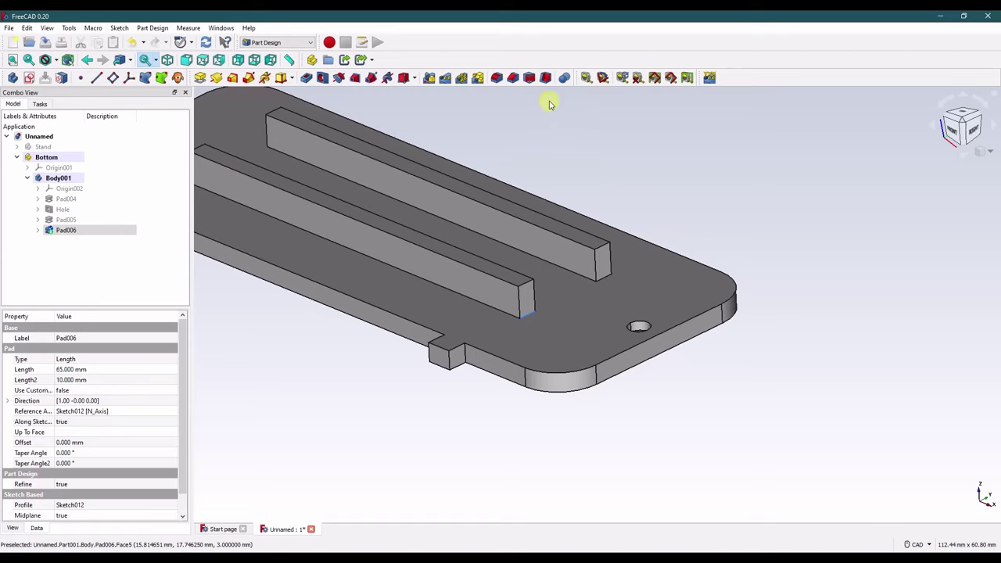
click(512, 77)
click(78, 298)
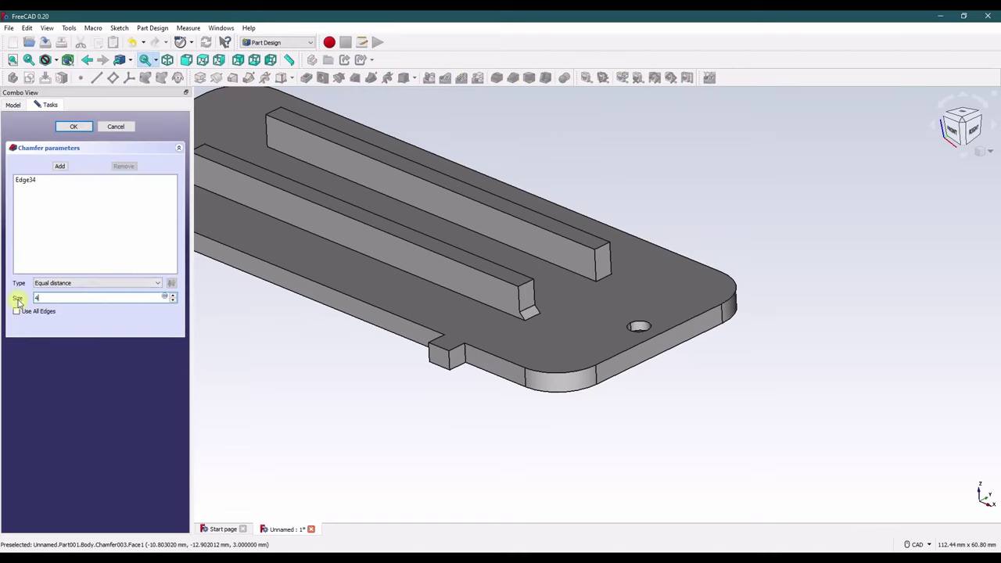
key(Return)
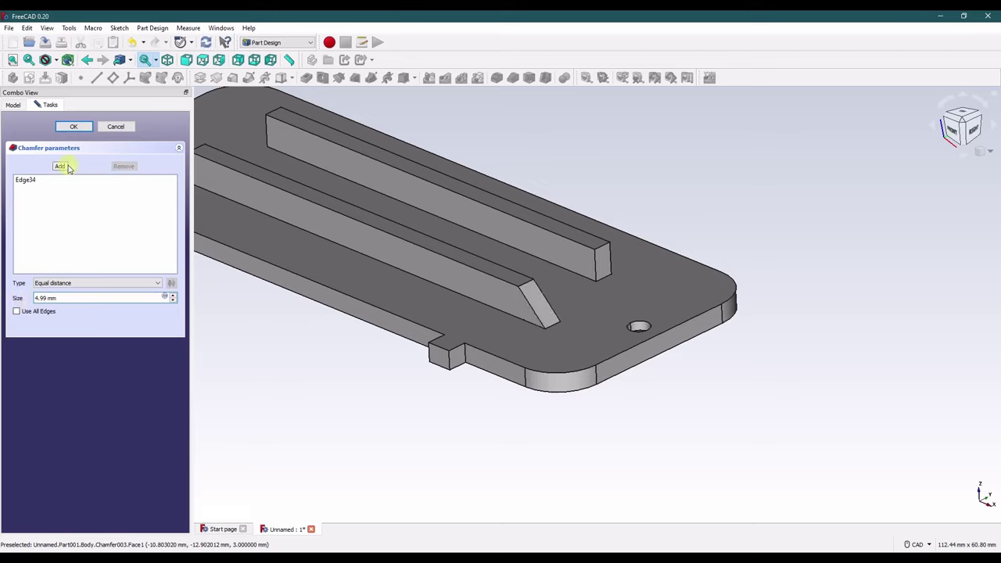
Add the other three rail end edges to the chamfer, confirm, and view isometrically.
click(62, 167)
click(601, 275)
middle_drag(372, 311, 338, 329)
click(347, 313)
click(268, 249)
middle_drag(528, 286, 592, 250)
click(95, 298)
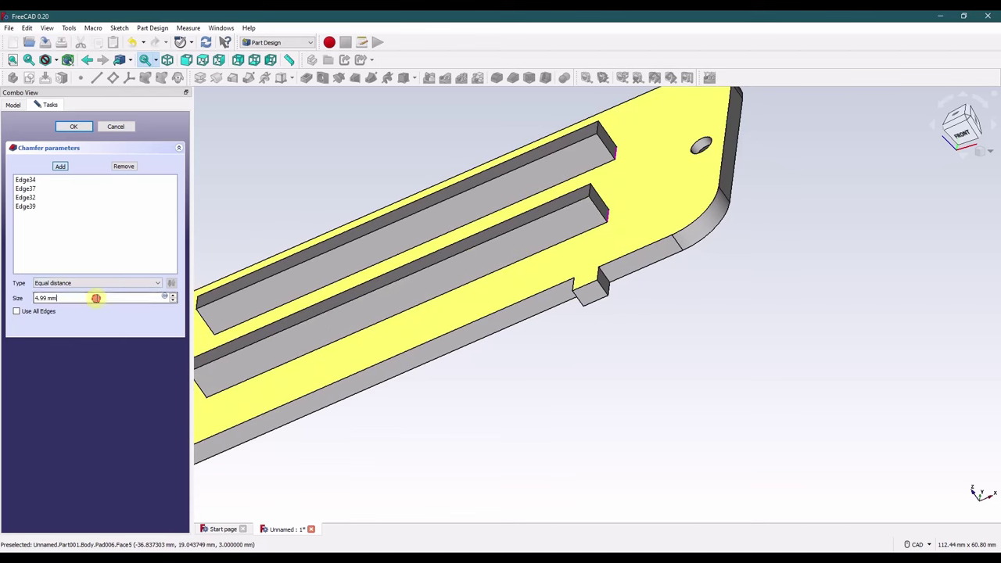
click(73, 127)
click(990, 151)
click(962, 183)
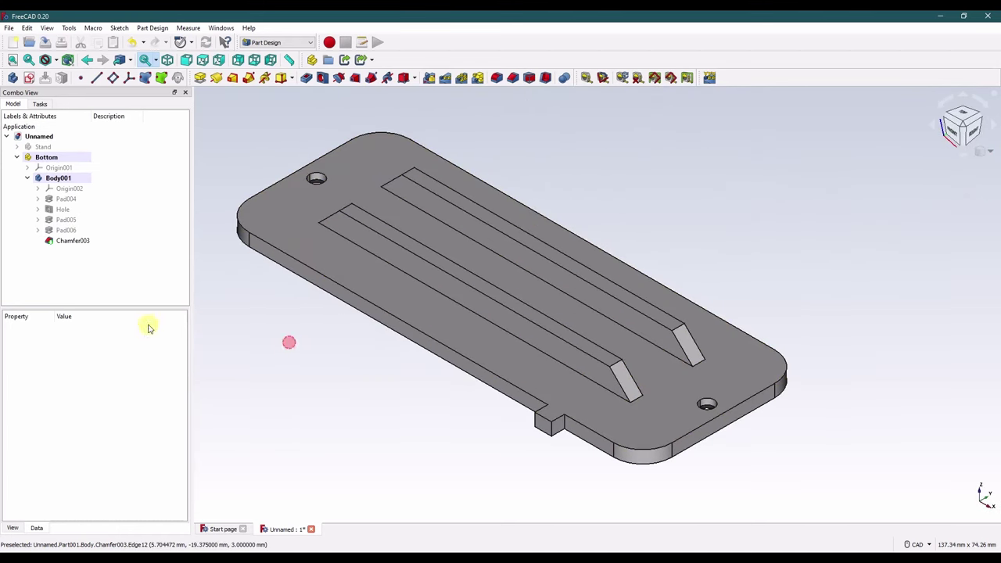
Cycle the plate selection through Body001, the Bottom part and Chamfer003, then clear it.
double_click(483, 320)
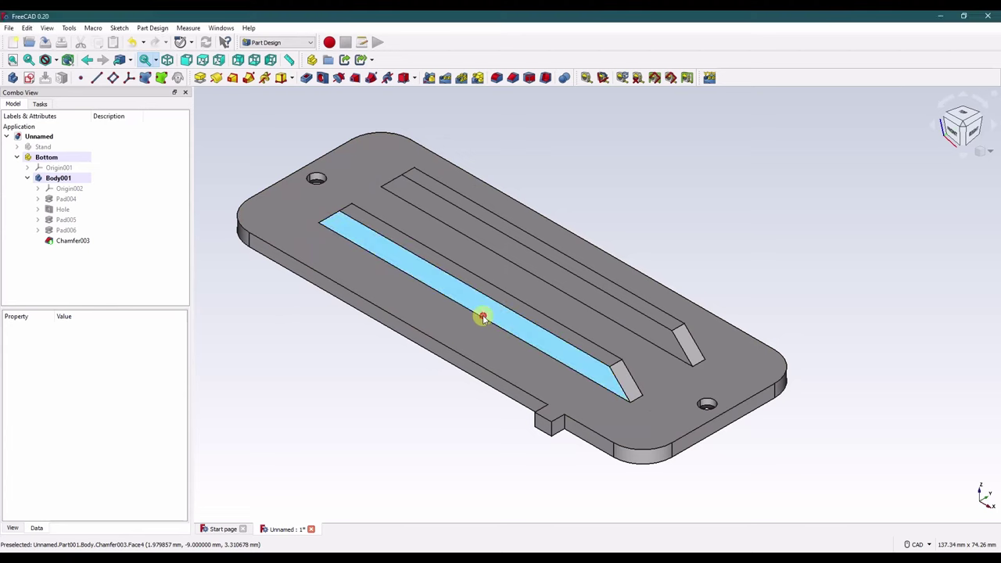
click(482, 319)
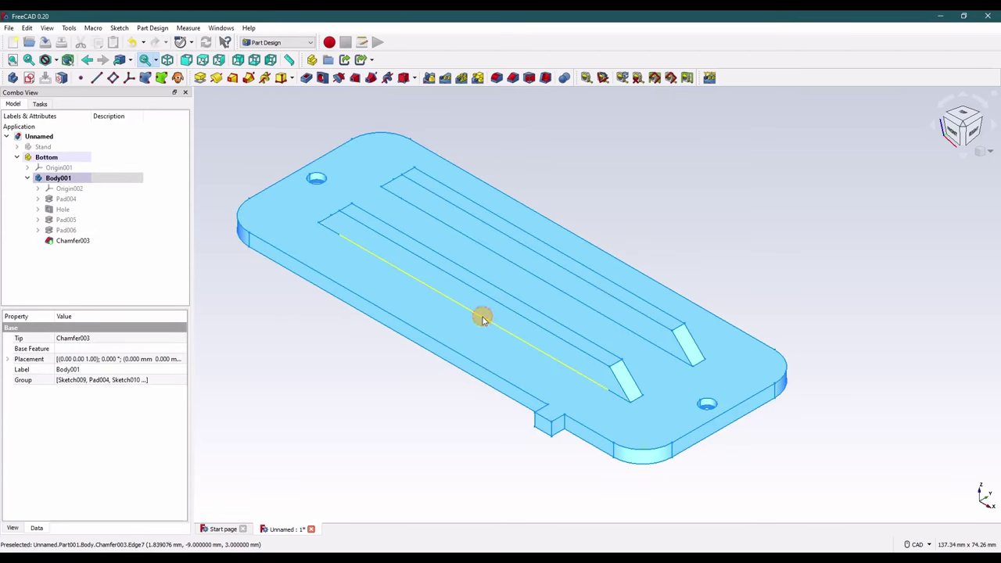
click(483, 319)
click(483, 319)
click(482, 319)
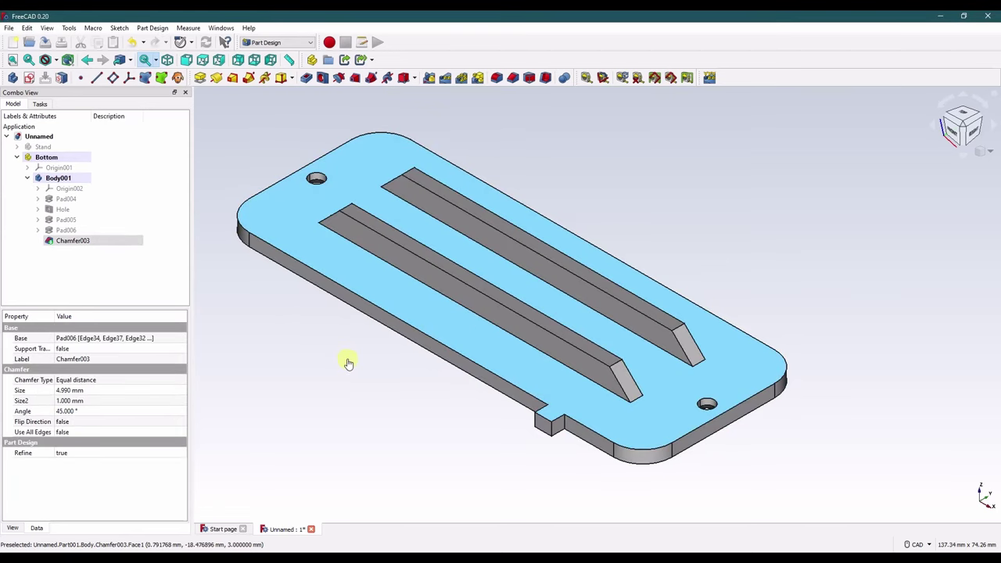
click(346, 358)
Fillet both rails' long base edges with a 2 mm radius.
click(391, 263)
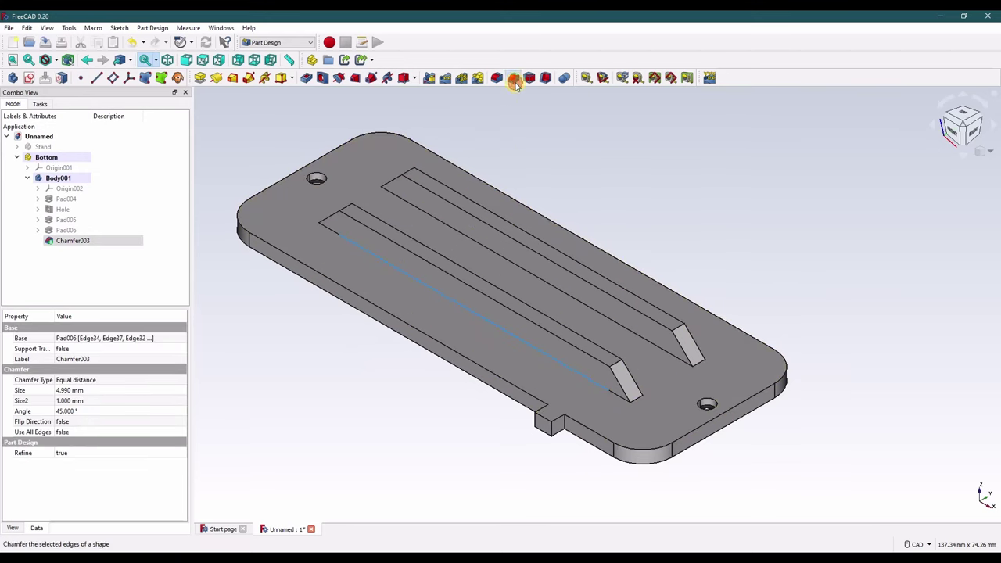
click(496, 77)
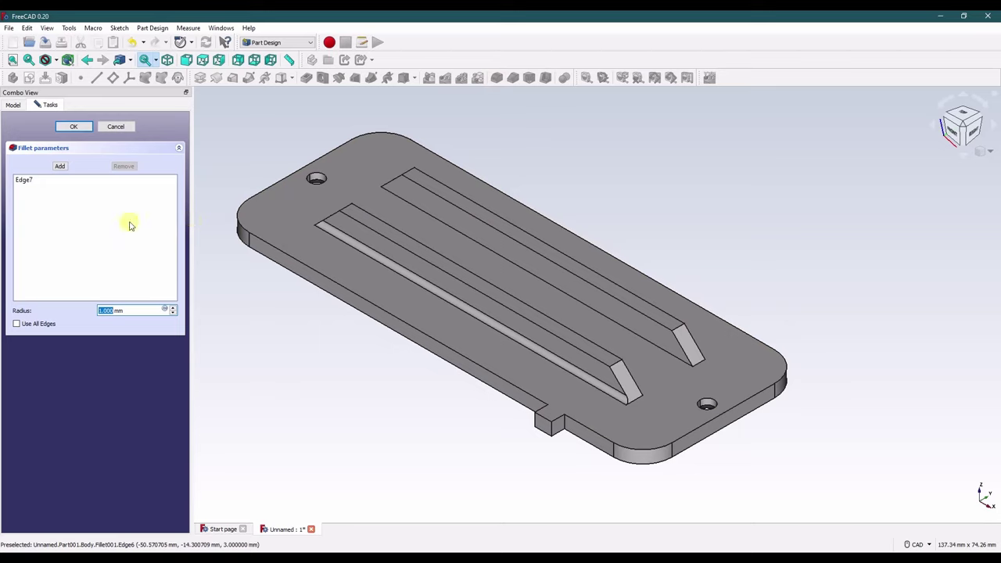
middle_drag(588, 290, 693, 242)
click(612, 261)
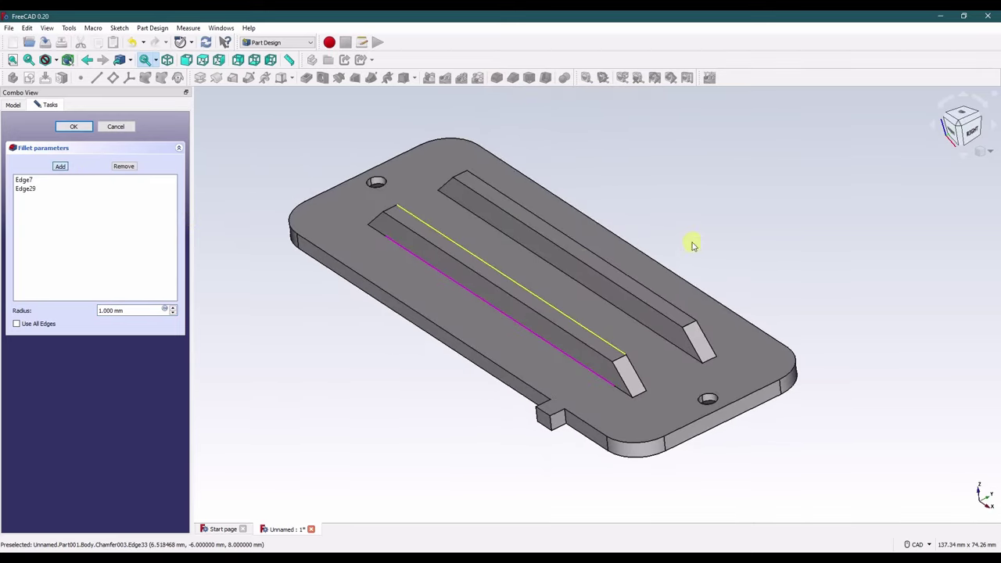
click(173, 307)
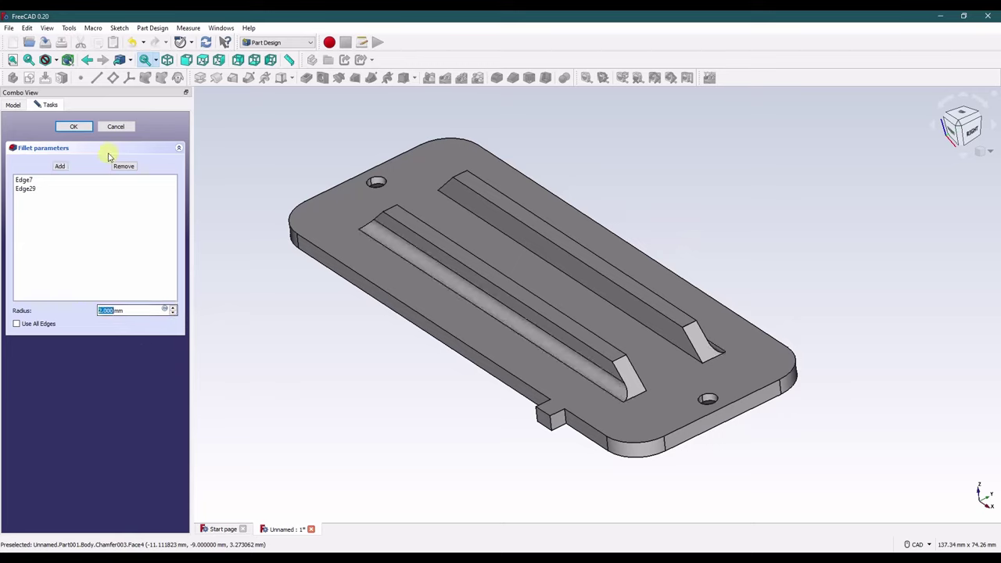
click(76, 127)
click(312, 333)
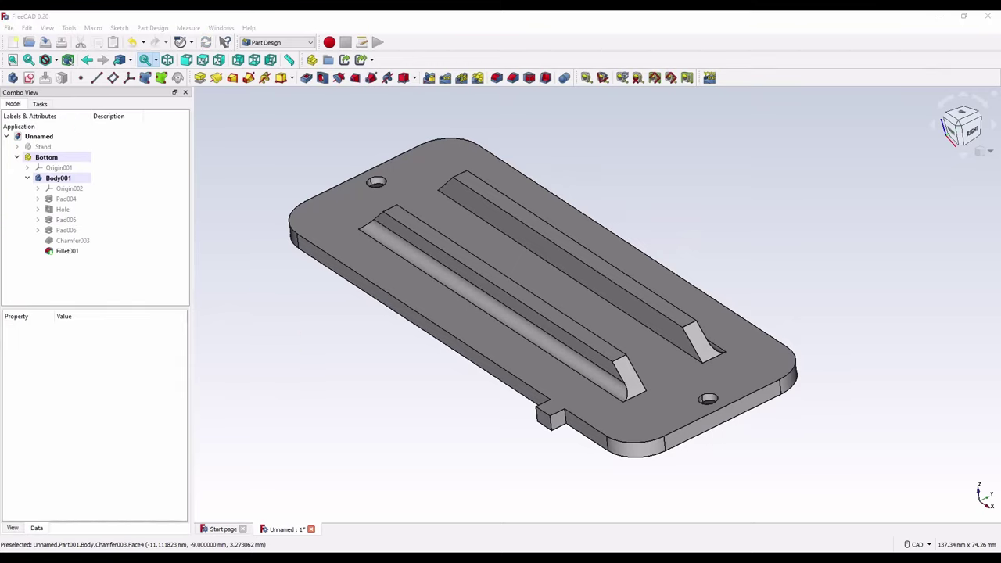
click(357, 351)
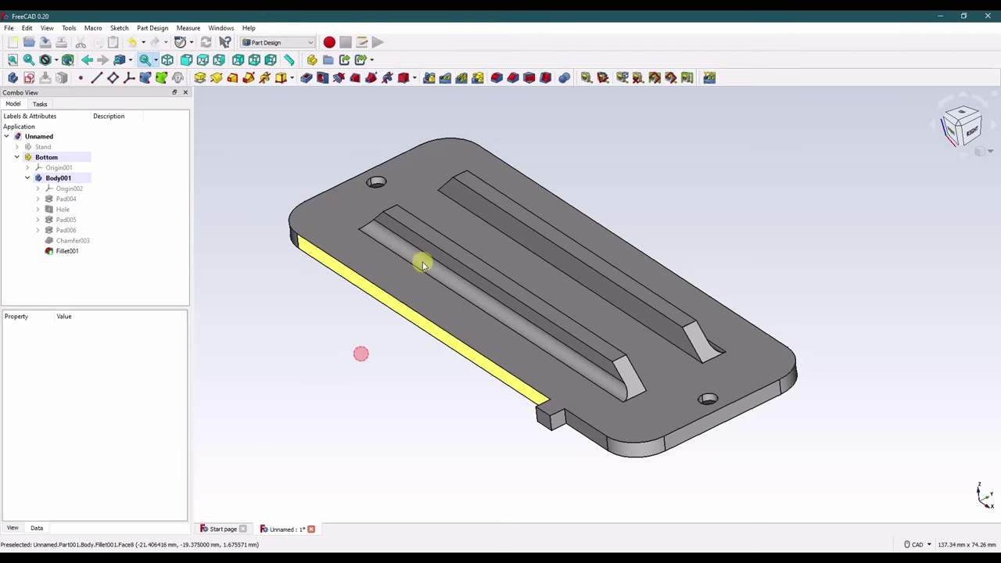
Chamfer the top edges of the right and left rails by 1 mm.
click(494, 209)
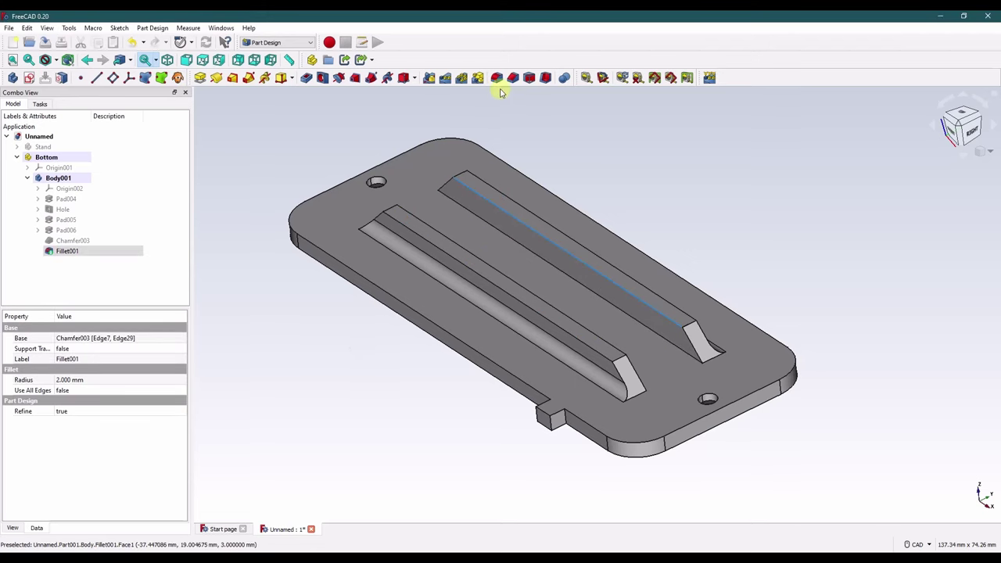
click(513, 78)
middle_drag(524, 224, 454, 268)
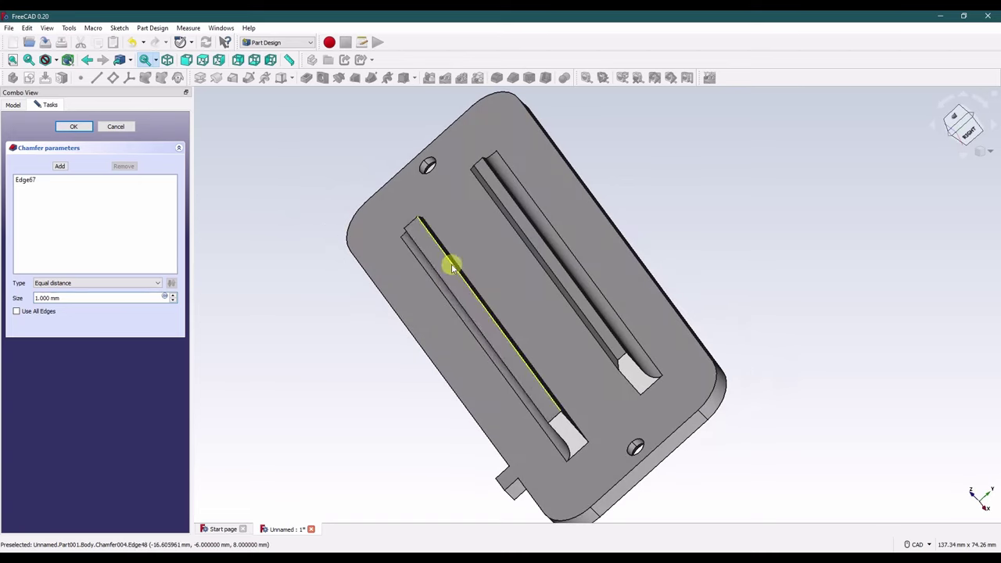
click(60, 168)
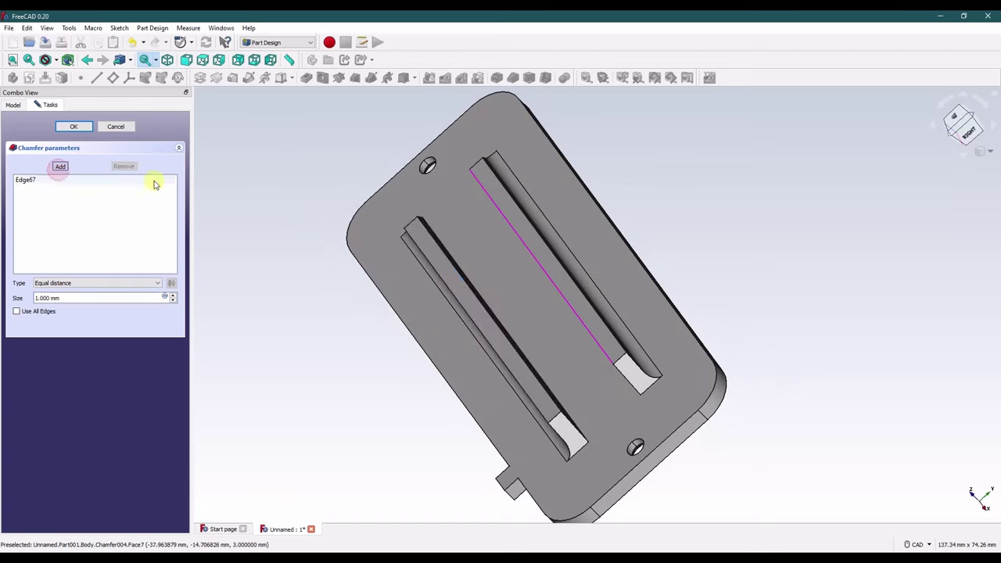
click(432, 238)
click(75, 127)
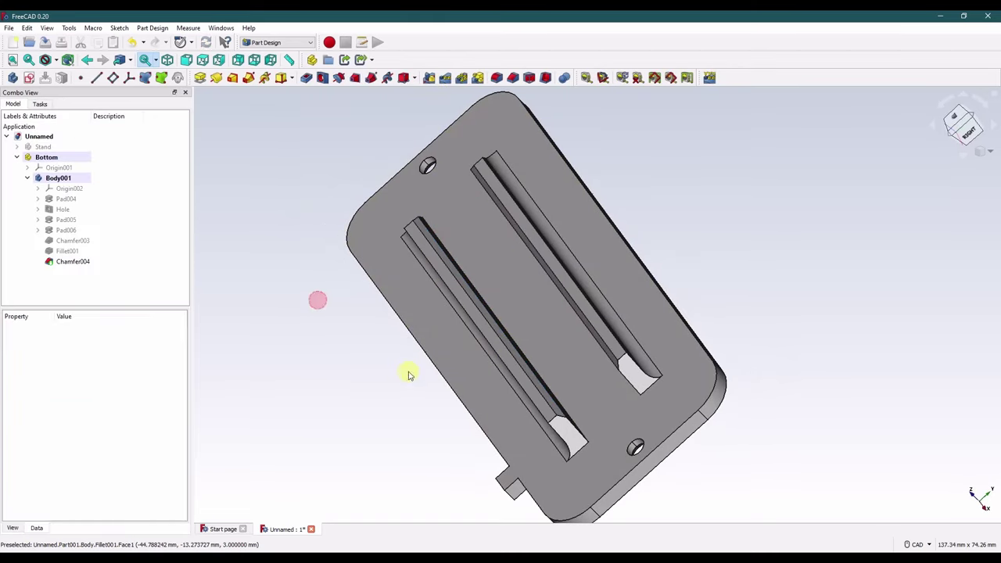
key(0)
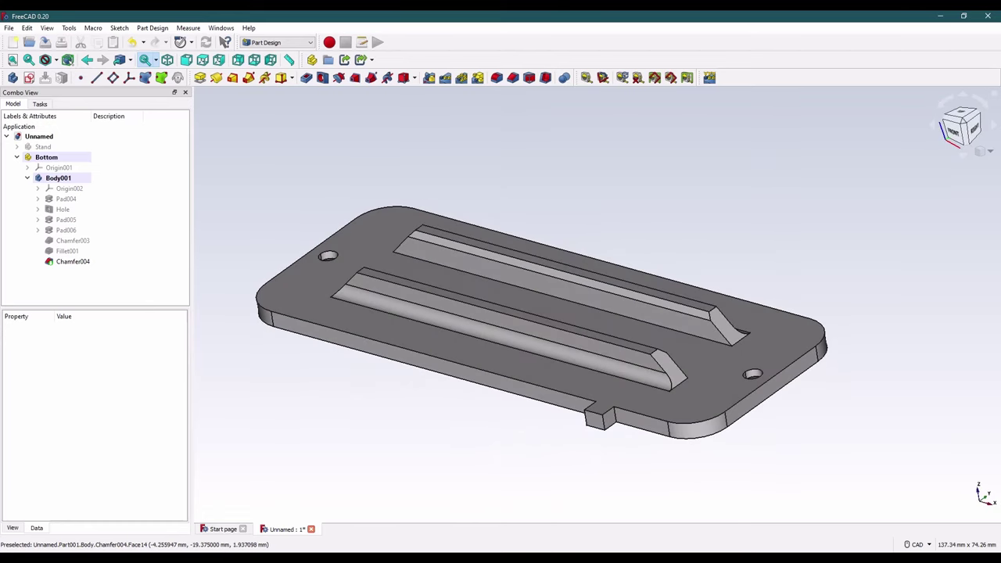
middle_drag(548, 298, 558, 235)
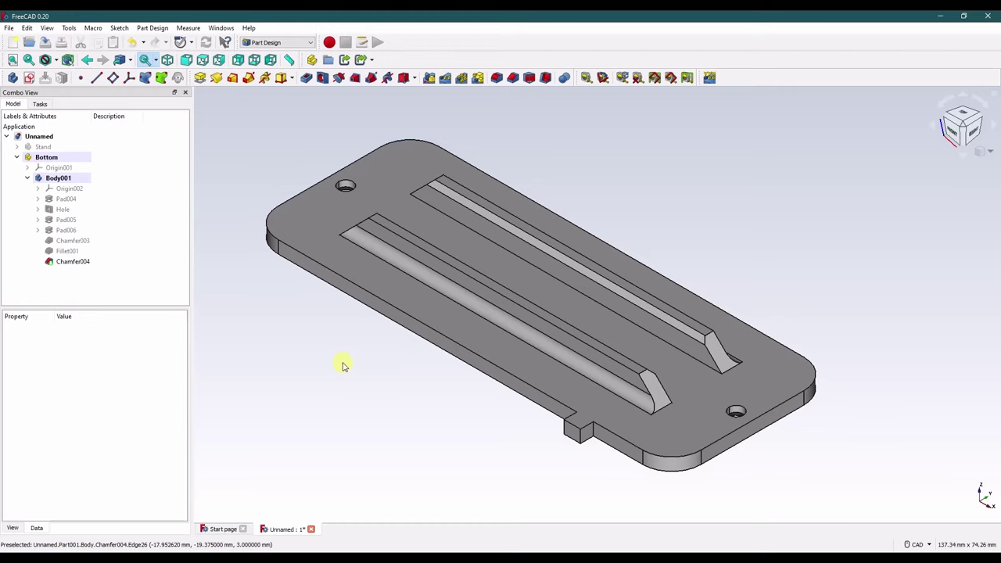
Show the Stand part again over the plate and collapse the Bottom part in the tree.
click(43, 146)
key(space)
click(279, 349)
click(17, 157)
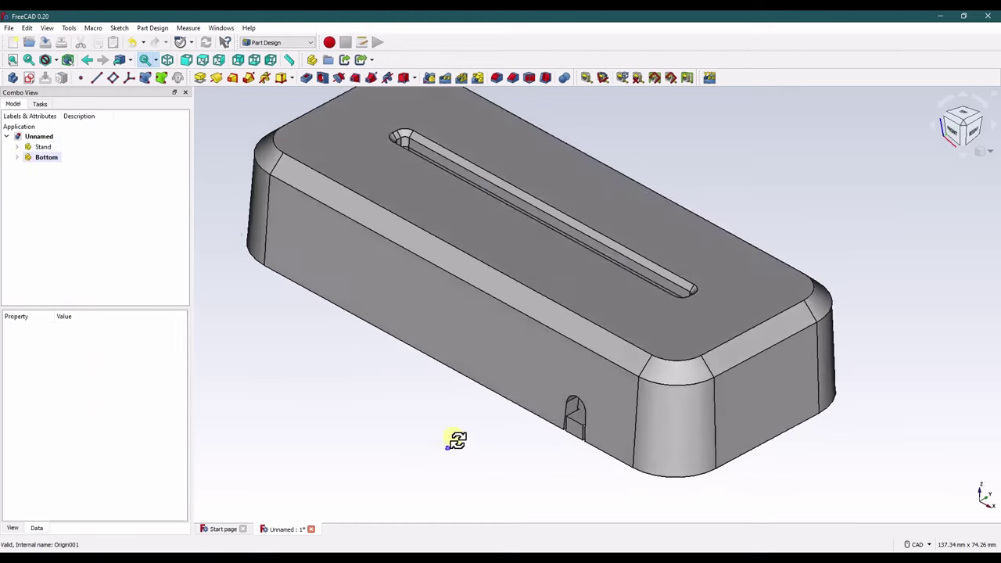
middle_drag(454, 440, 487, 360)
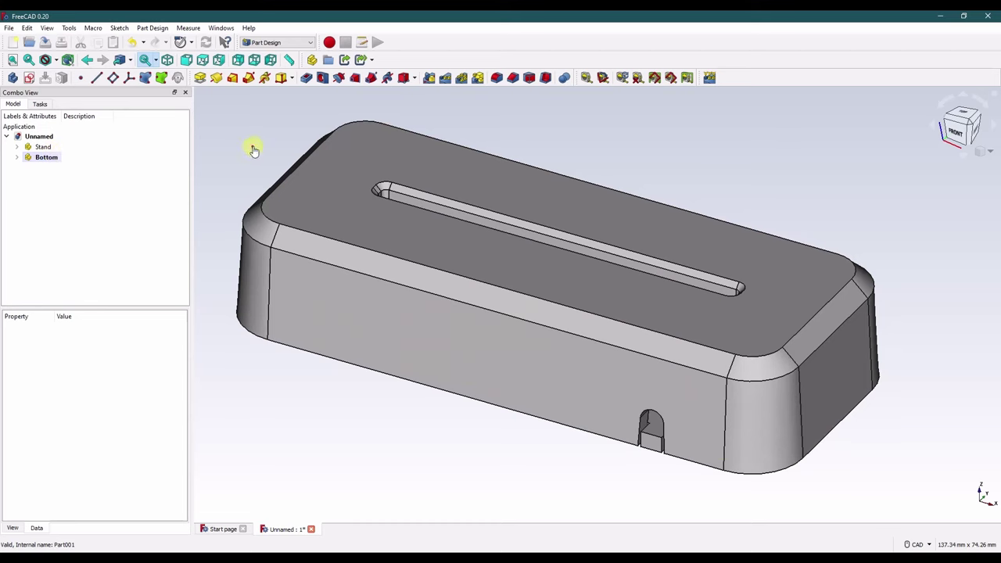
click(16, 157)
click(16, 146)
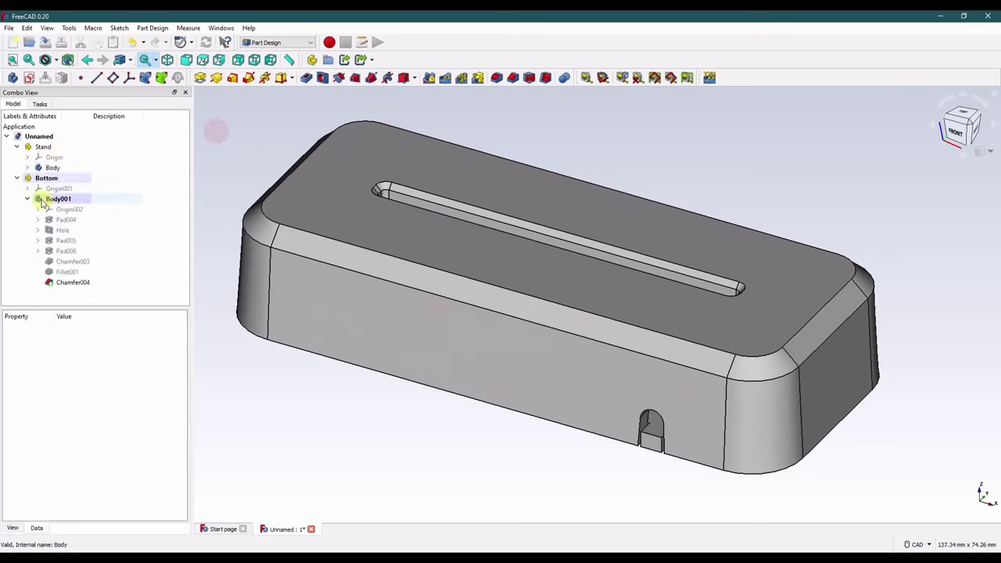
click(58, 168)
click(219, 140)
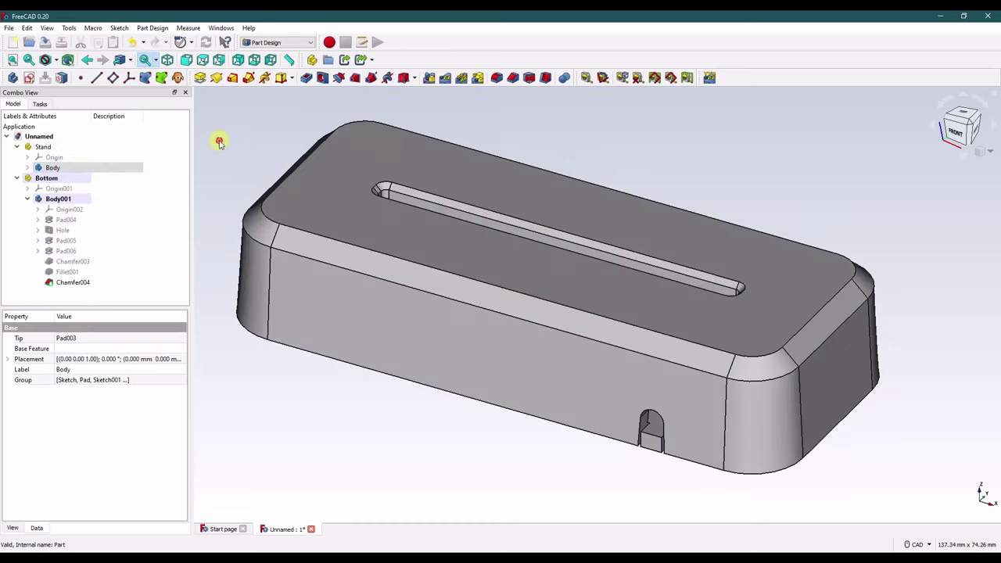
click(47, 178)
click(52, 167)
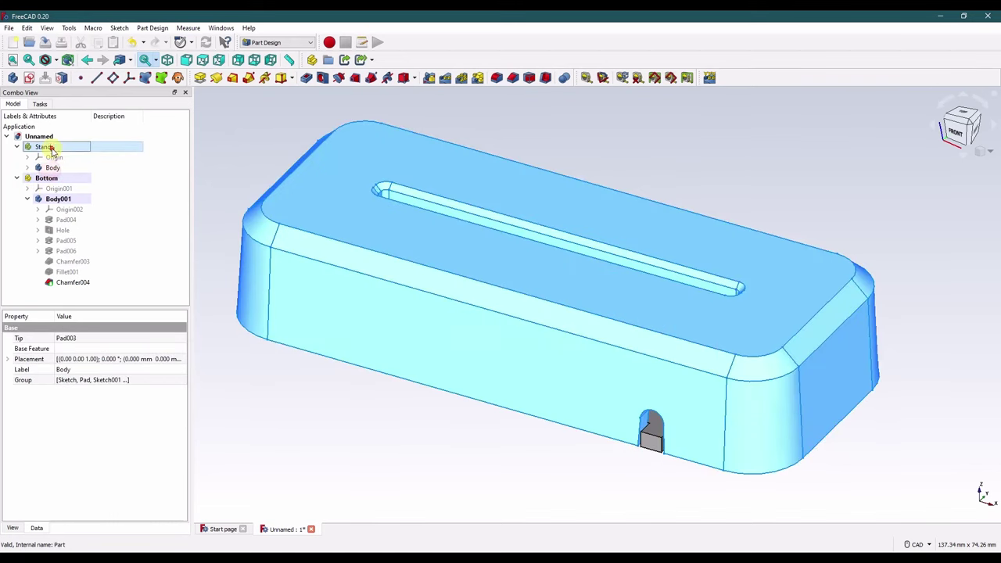
click(17, 178)
click(43, 146)
click(226, 134)
click(51, 167)
click(223, 146)
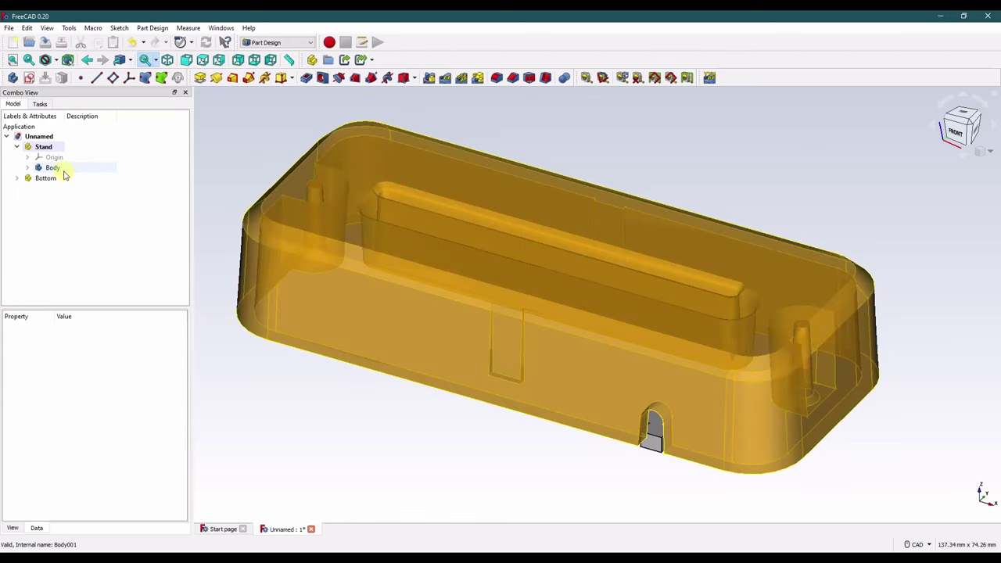
click(51, 168)
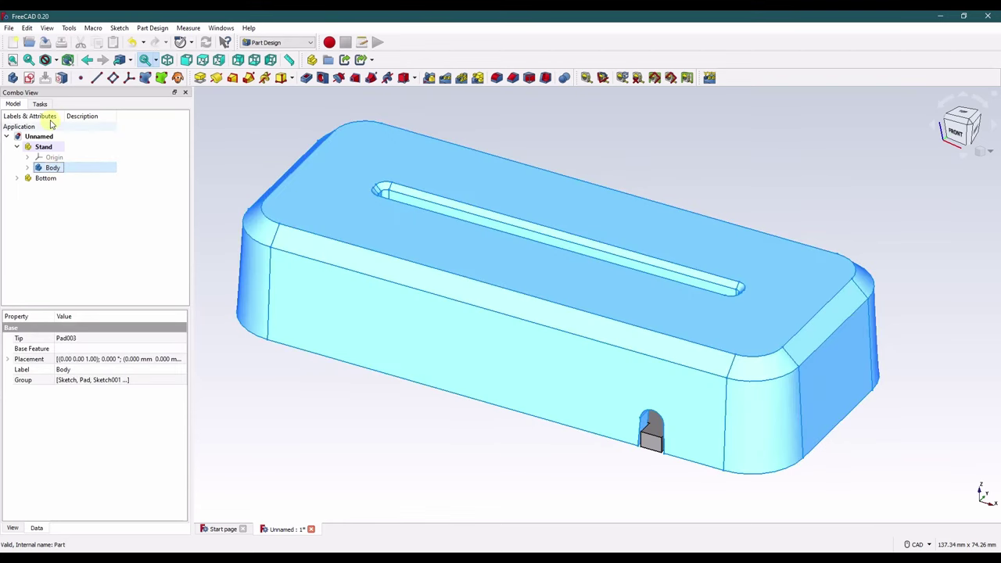
click(9, 28)
click(47, 169)
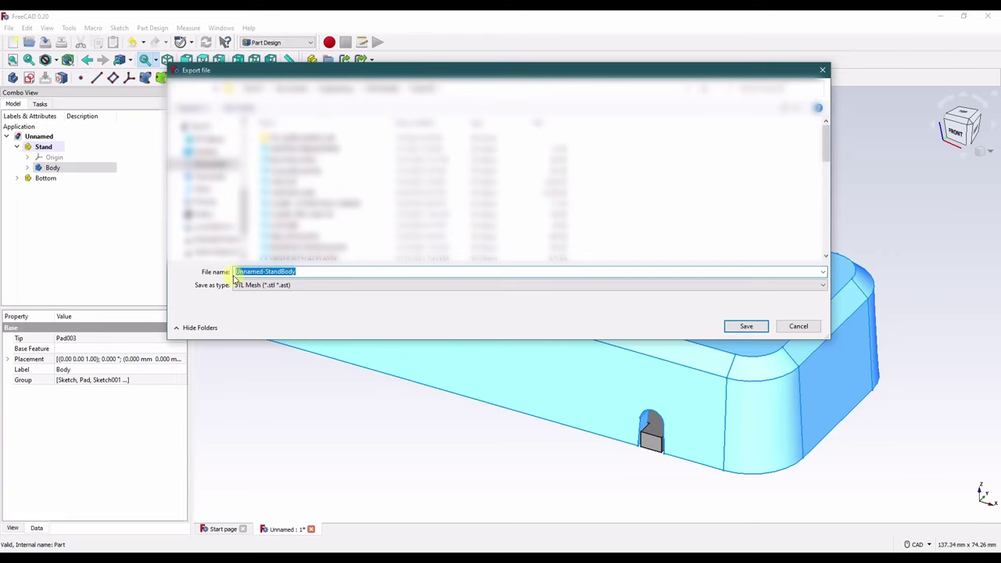
text(PLAT)
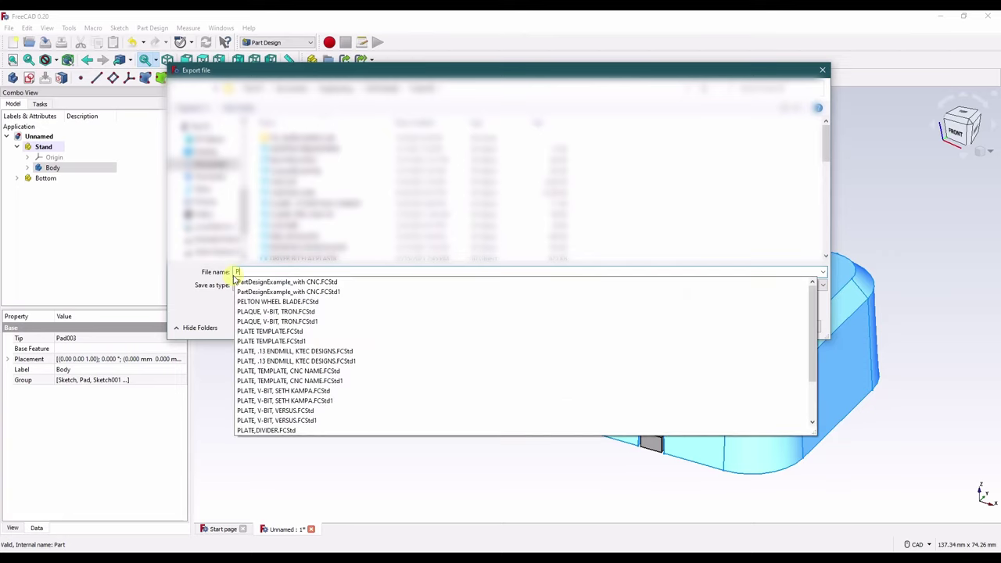
key(BackSpace)
key(BackSpace)
key(BackSpace)
key(BackSpace)
key(BackSpace)
text(PLATE STAND - TOP)
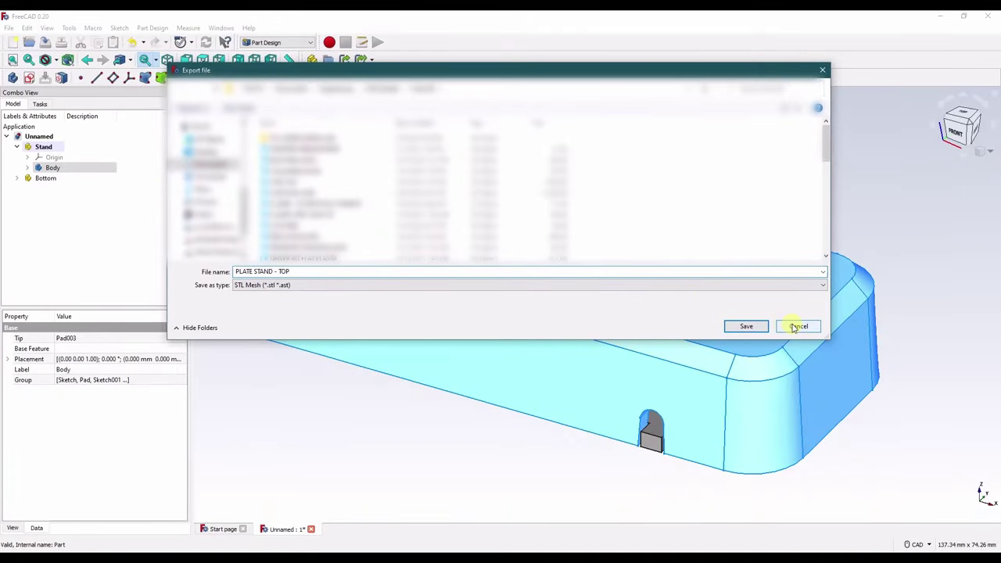
click(796, 326)
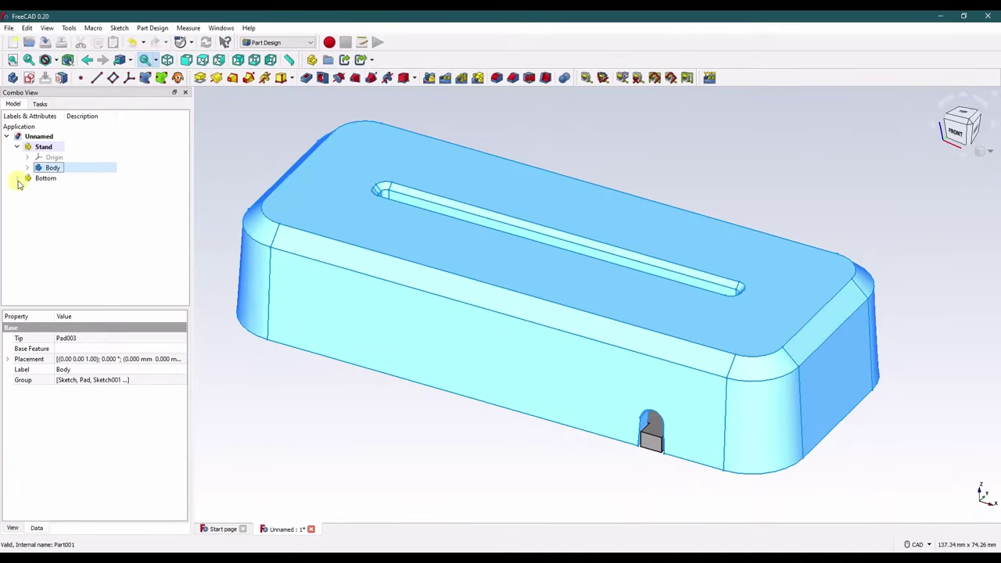
Activate the Bottom's Body001 and export it as STL mesh 'PLATE STAND - BOTTOM'.
click(17, 179)
double_click(48, 198)
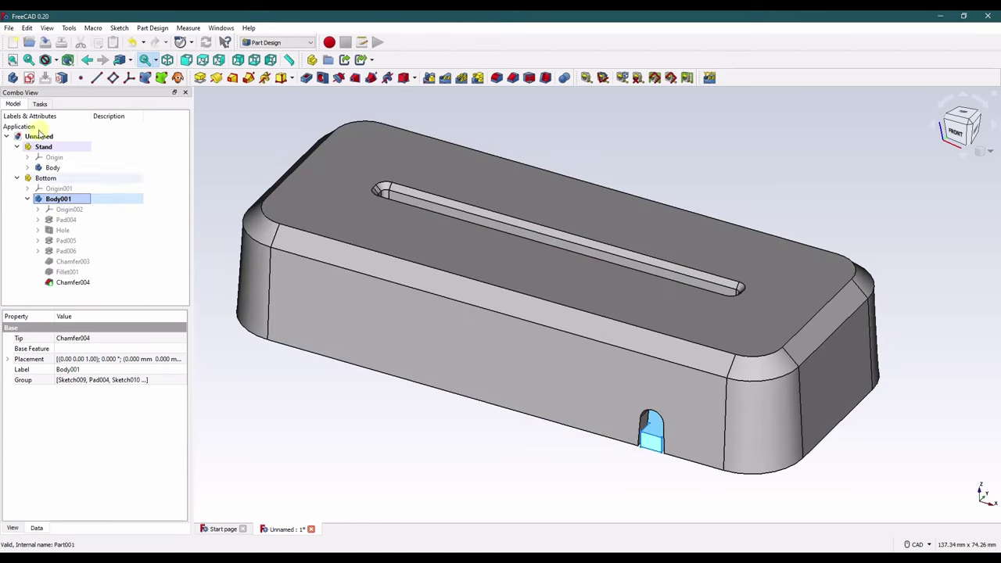
click(11, 28)
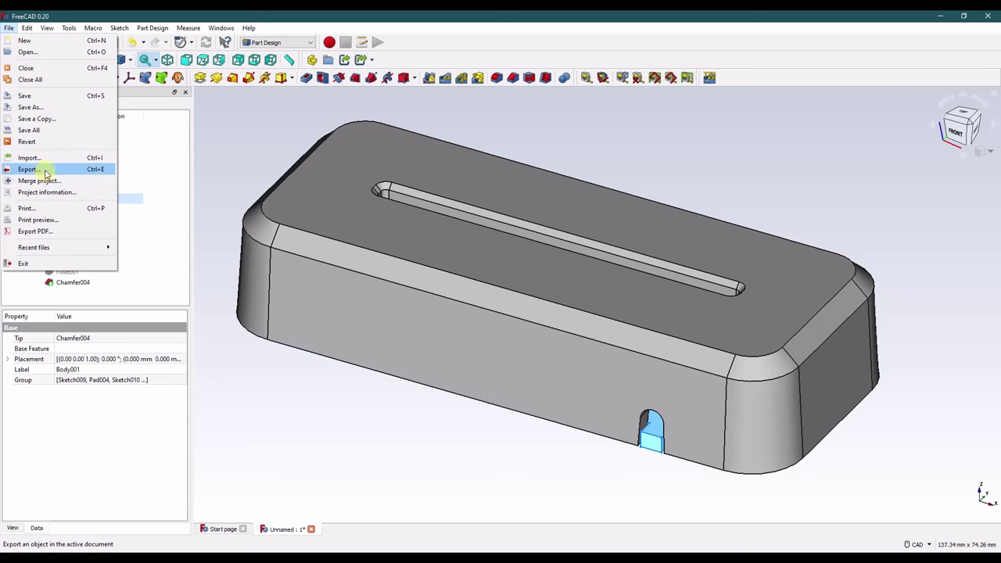
click(44, 166)
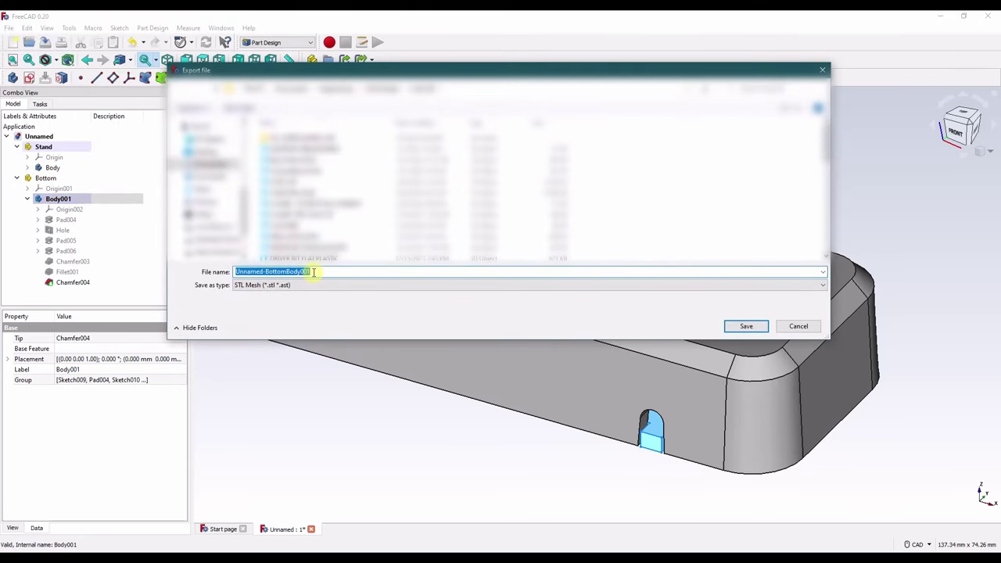
text(PLATE STAND - BOTTOM)
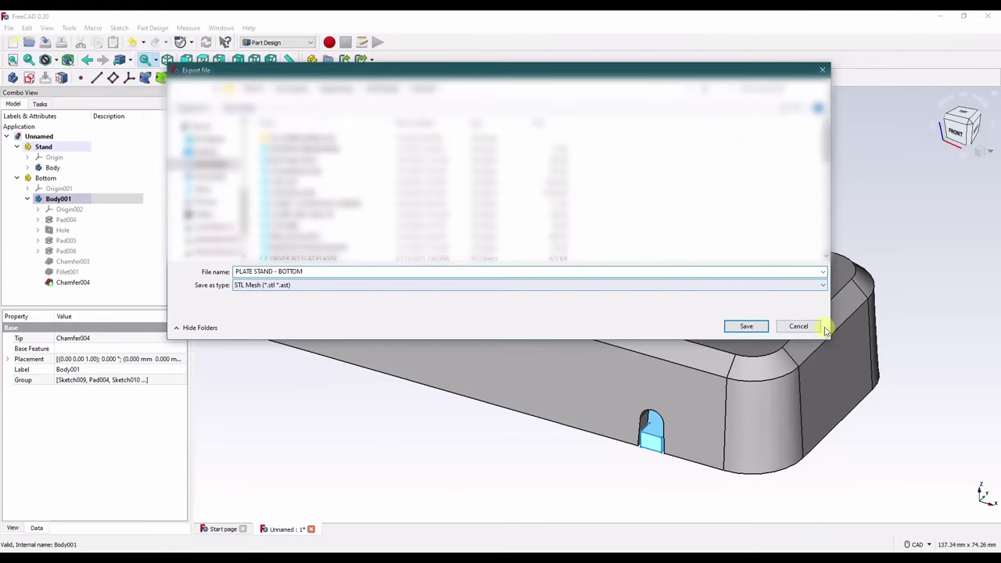
click(800, 322)
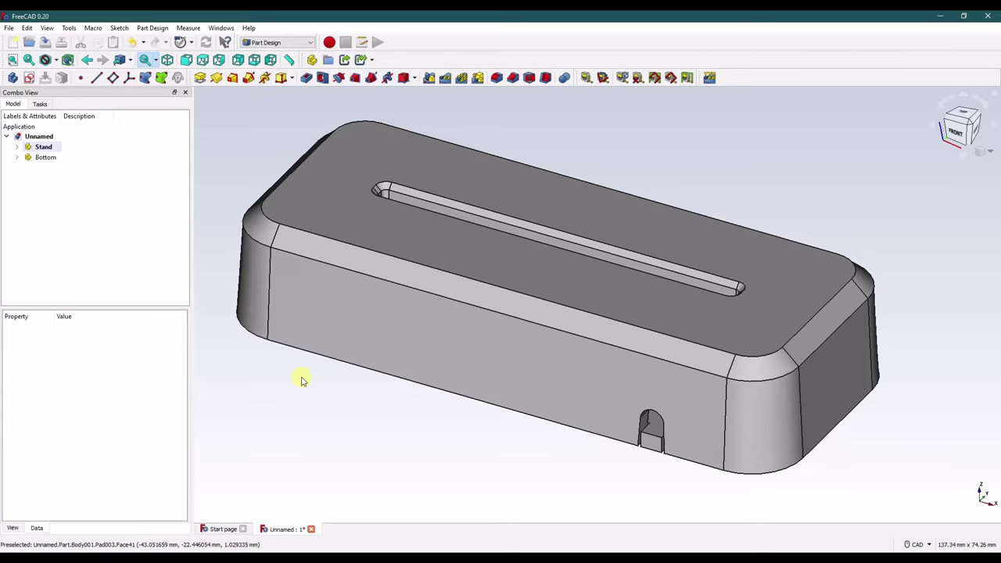
scroll(426, 410, down, 2)
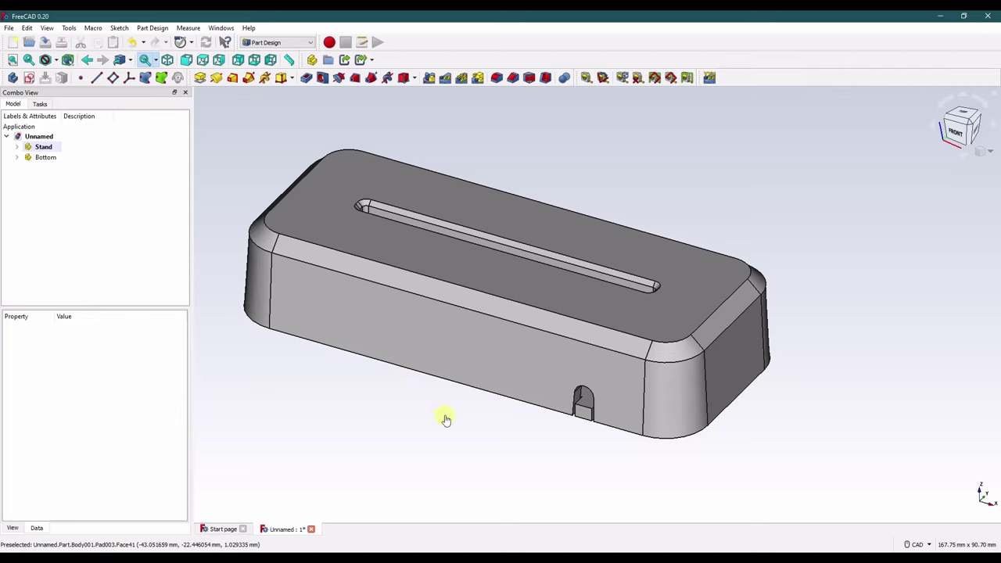
middle_drag(445, 420, 503, 422)
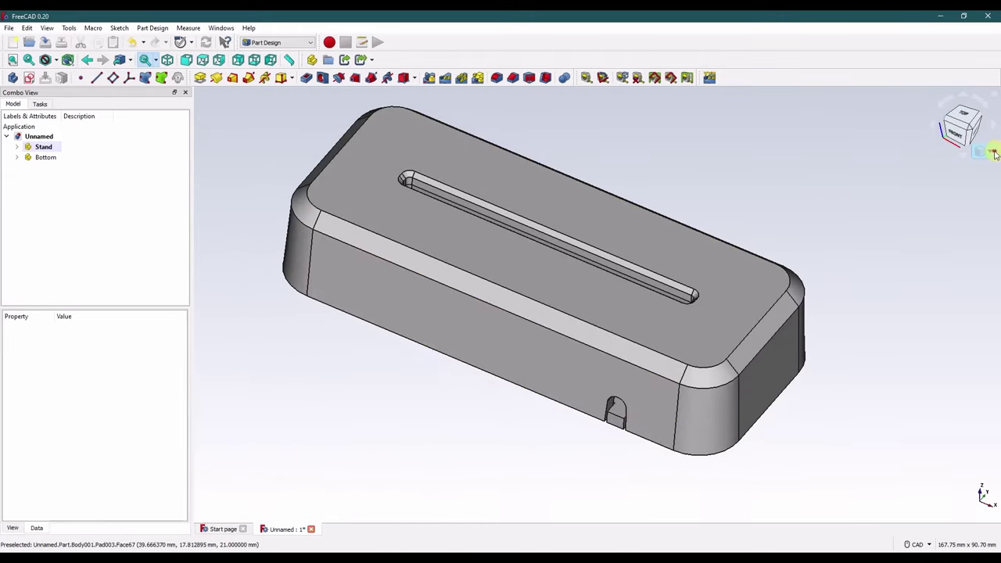
click(992, 152)
click(975, 189)
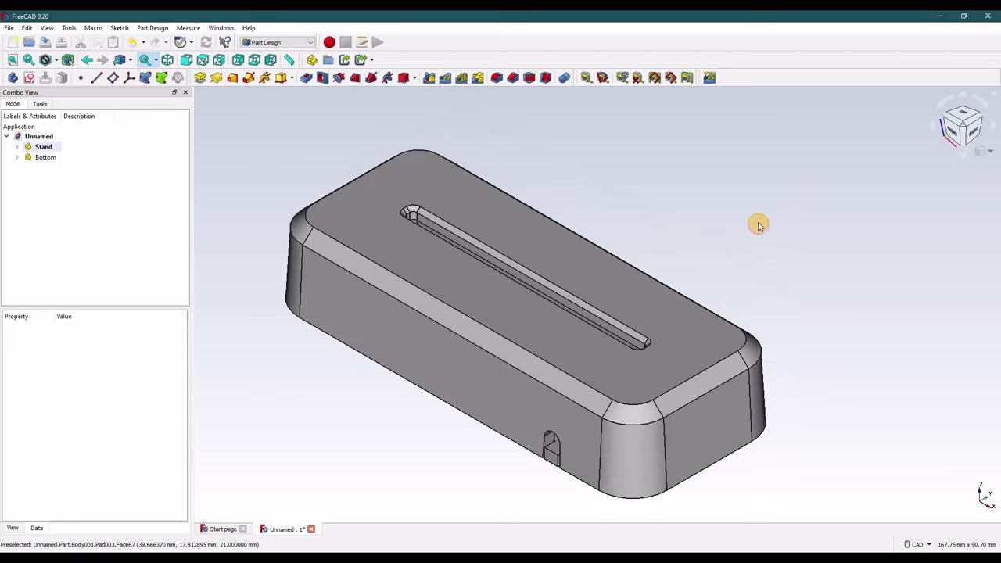